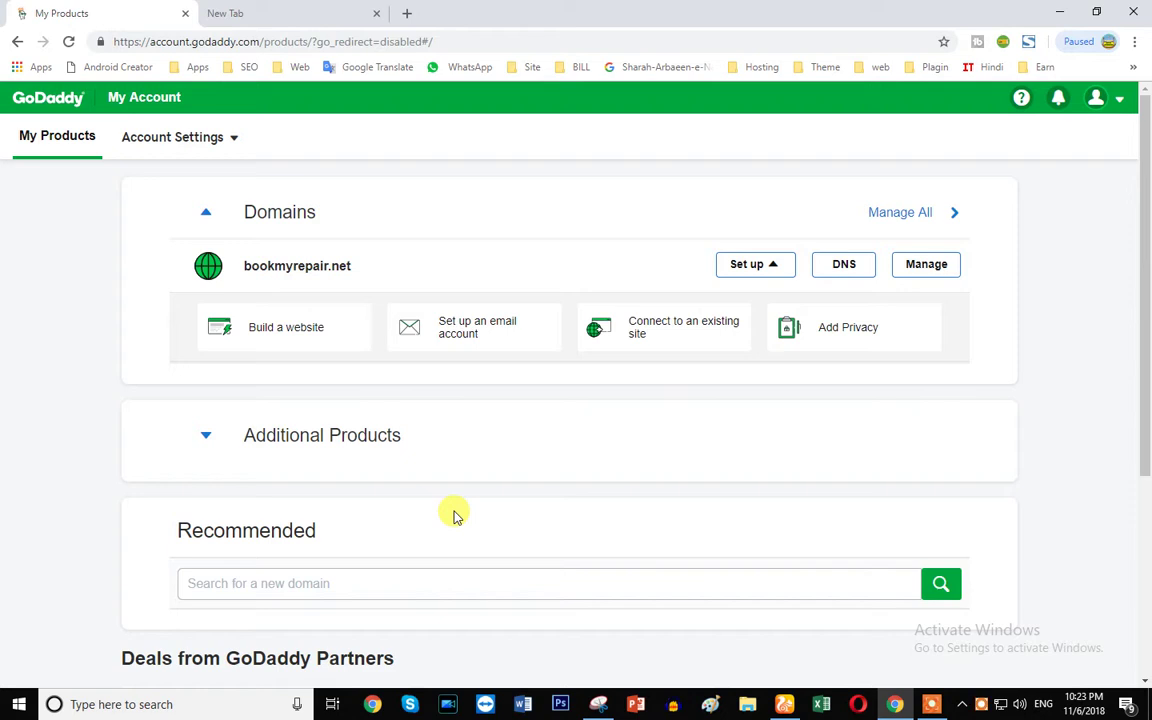
# - Load storeonline24.com in a new tab, scroll through the shop page, then close it
pyautogui.click(270, 14)
pyautogui.write('storeonline24.com')
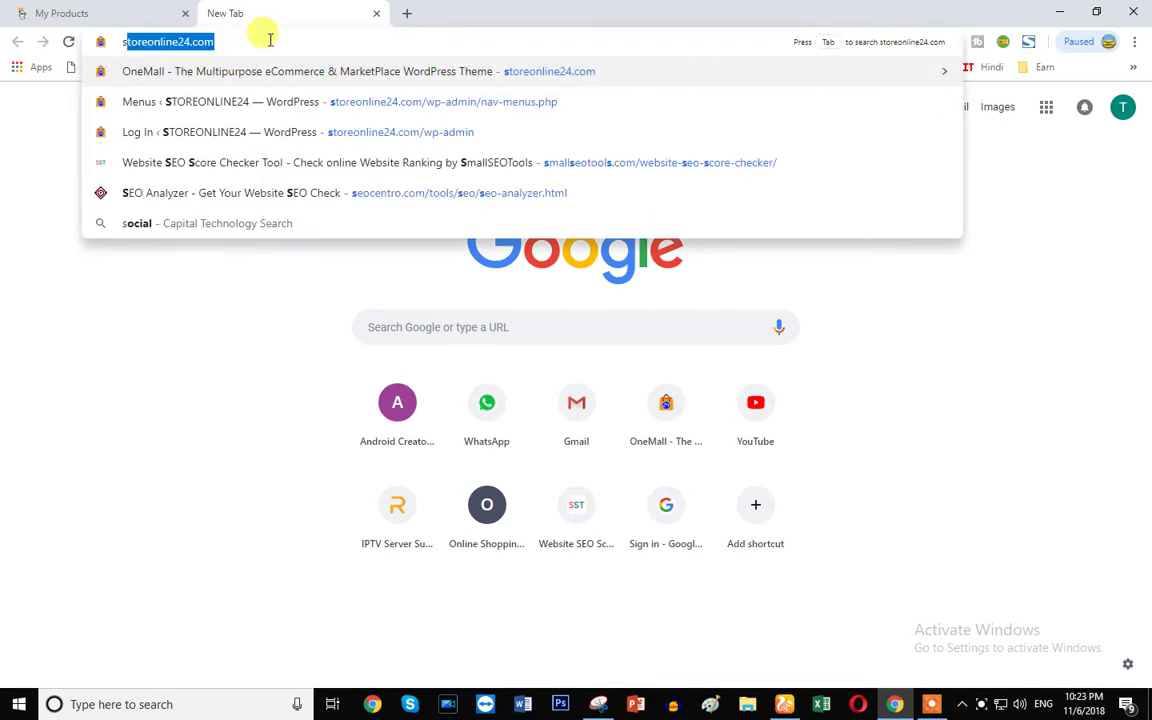
pyautogui.press('Return')
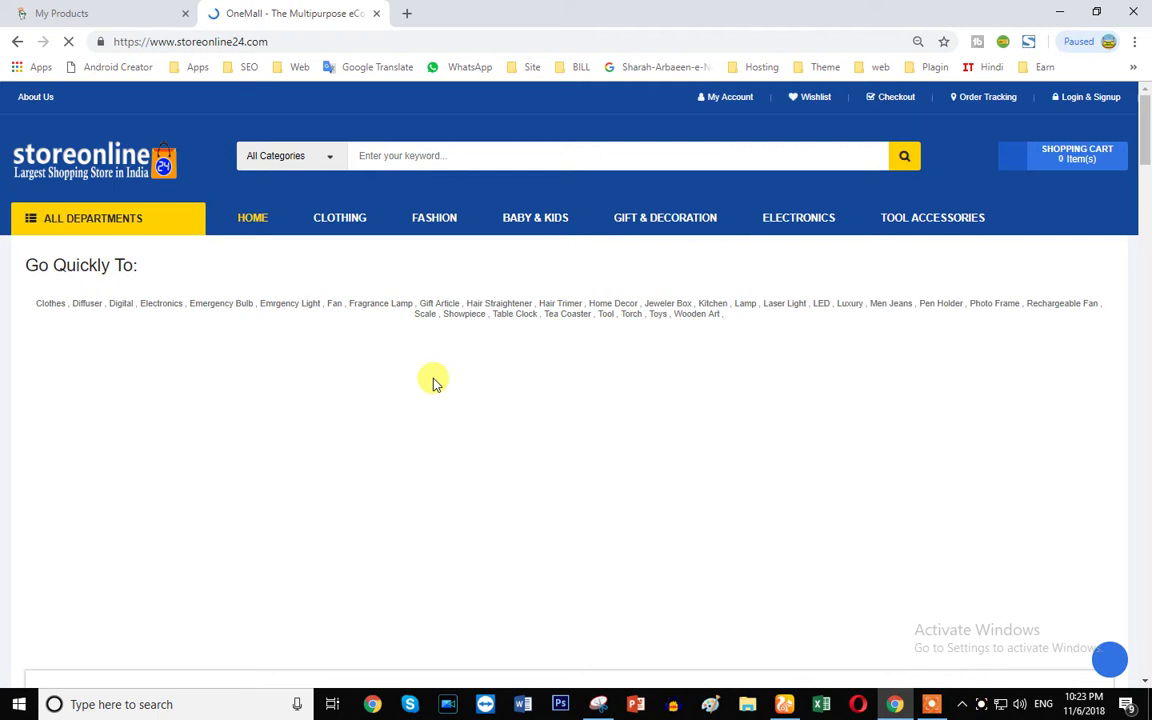
pyautogui.scroll(-10, 433, 383)
pyautogui.scroll(-3, 401, 430)
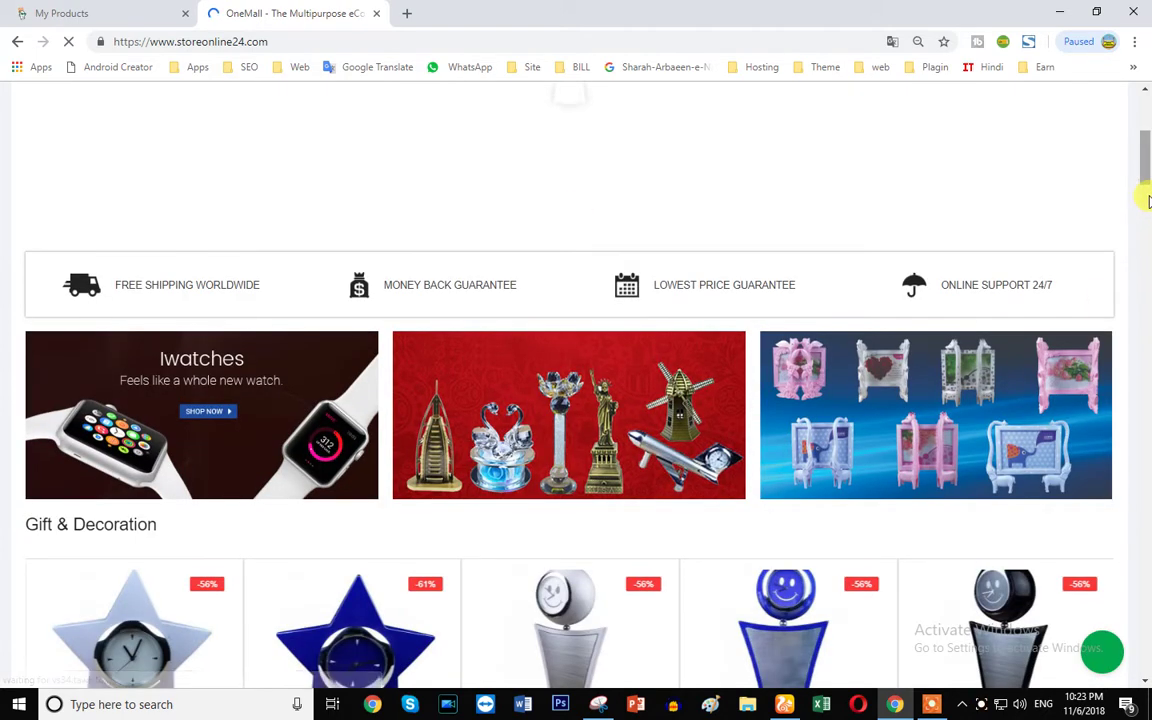
pyautogui.scroll(-6, 1147, 200)
pyautogui.moveTo(1147, 218); pyautogui.dragTo(1147, 387)
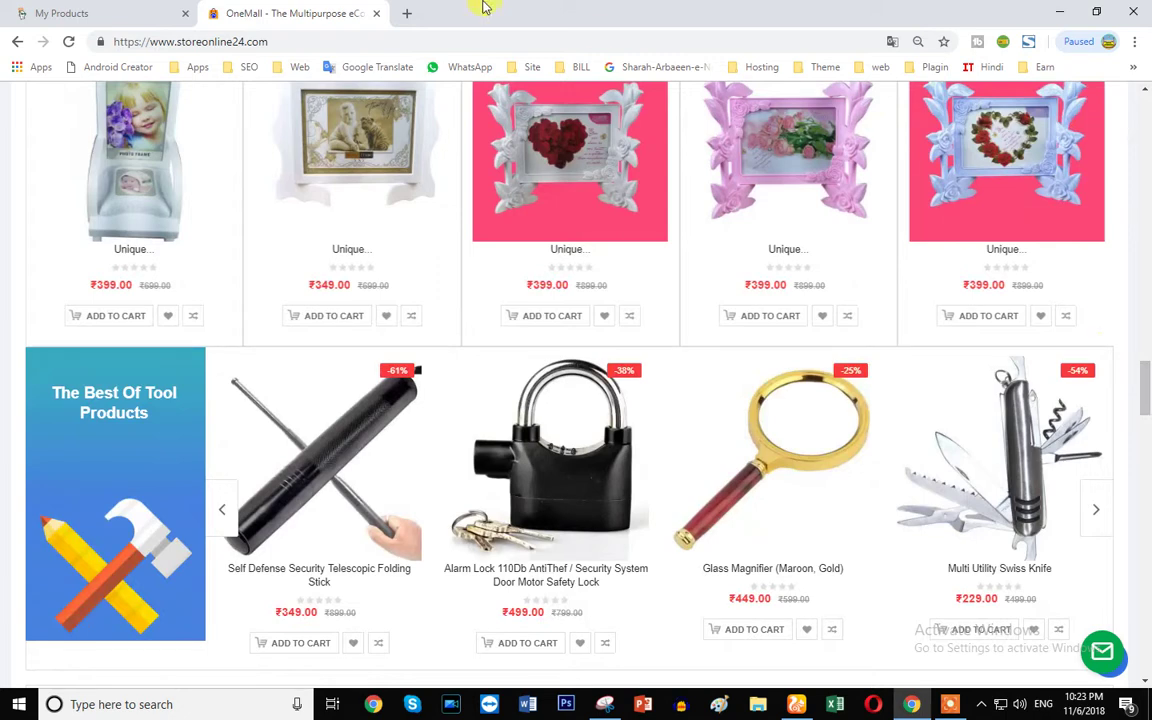
pyautogui.moveTo(1145, 378); pyautogui.dragTo(1147, 532)
pyautogui.click(376, 13)
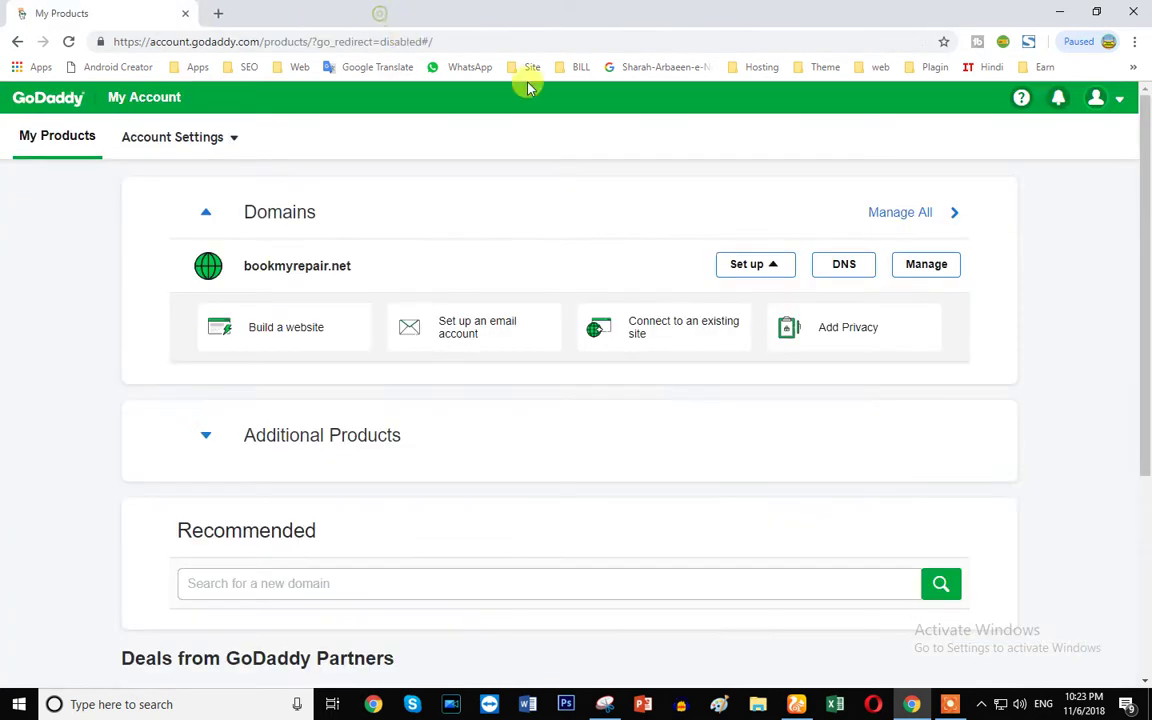
# - Select the bookmyrepair.net domain name and open the TMD Hosting shared hosting page in a new tab
pyautogui.moveTo(244, 265); pyautogui.dragTo(383, 270)
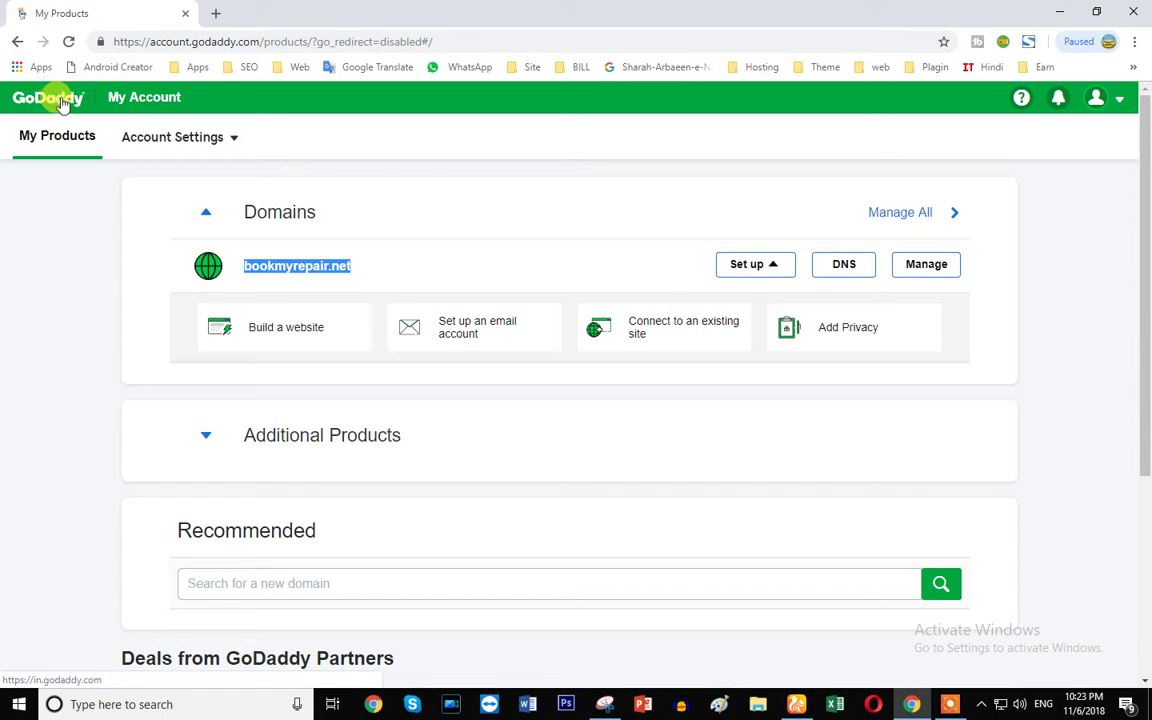
pyautogui.click(215, 13)
pyautogui.click(108, 14)
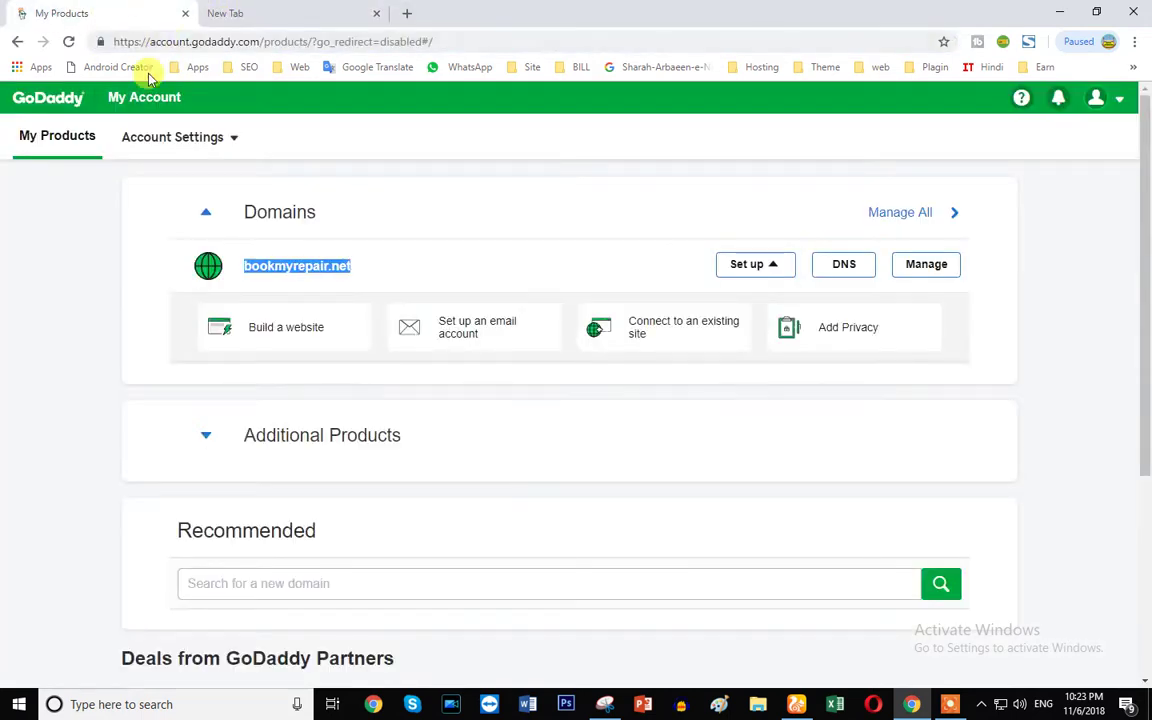
pyautogui.click(255, 13)
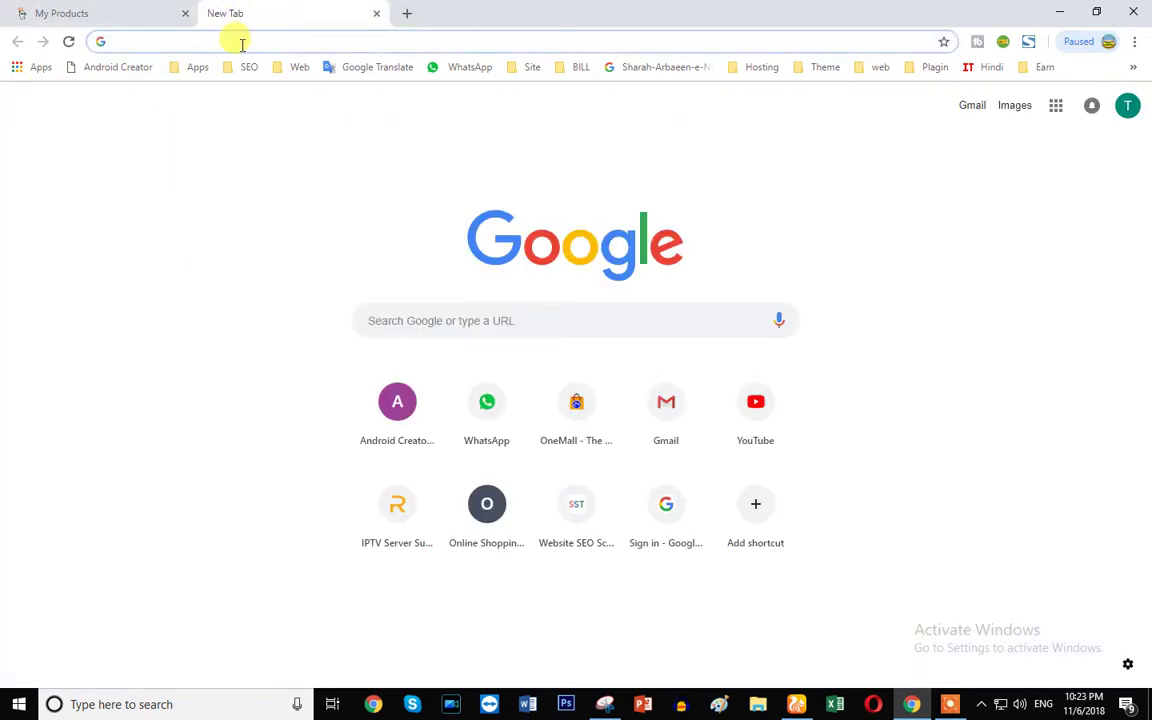
pyautogui.write('ho')
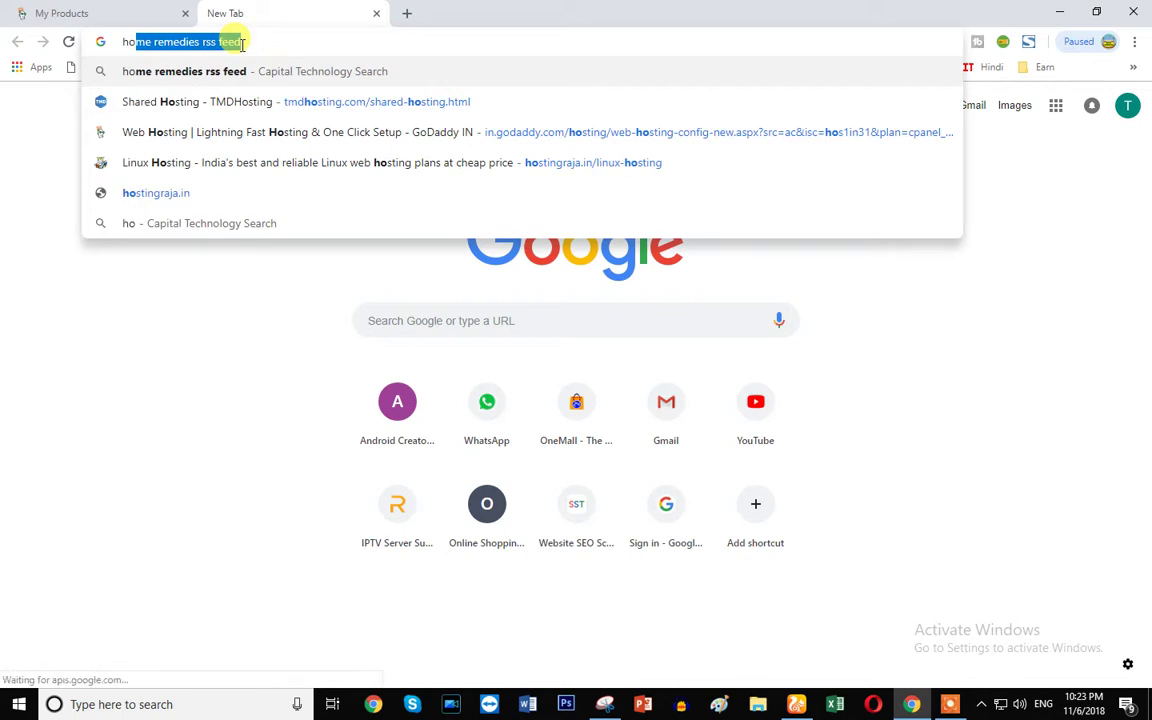
pyautogui.press('BackSpace')
pyautogui.press('BackSpace')
pyautogui.press('BackSpace')
pyautogui.write('t')
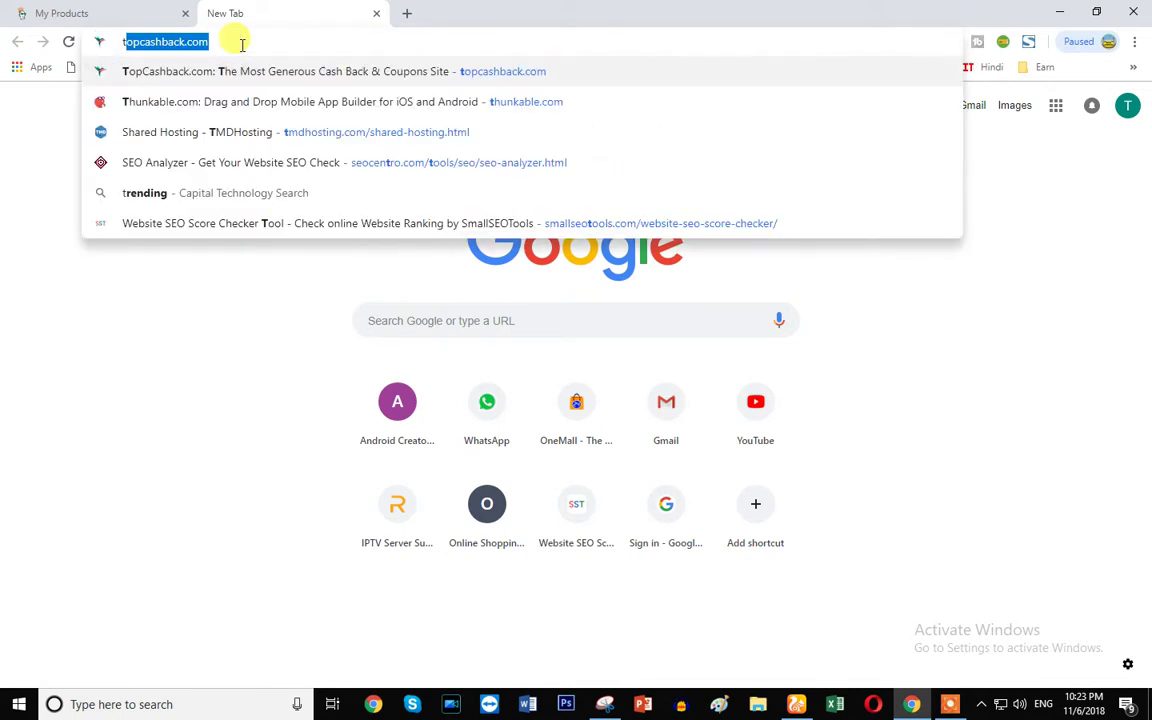
pyautogui.write('m')
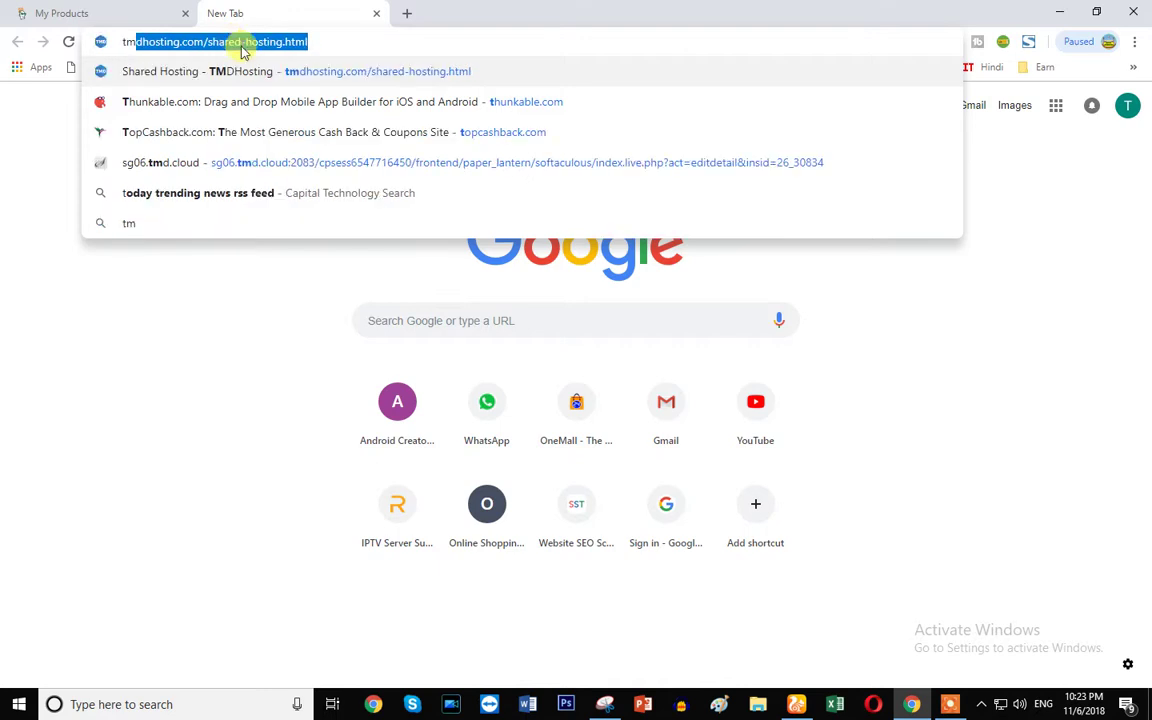
pyautogui.press('Return')
# - Close the TMD Hosting page and reselect the bookmyrepair.net domain name on the GoDaddy page
pyautogui.click(140, 13)
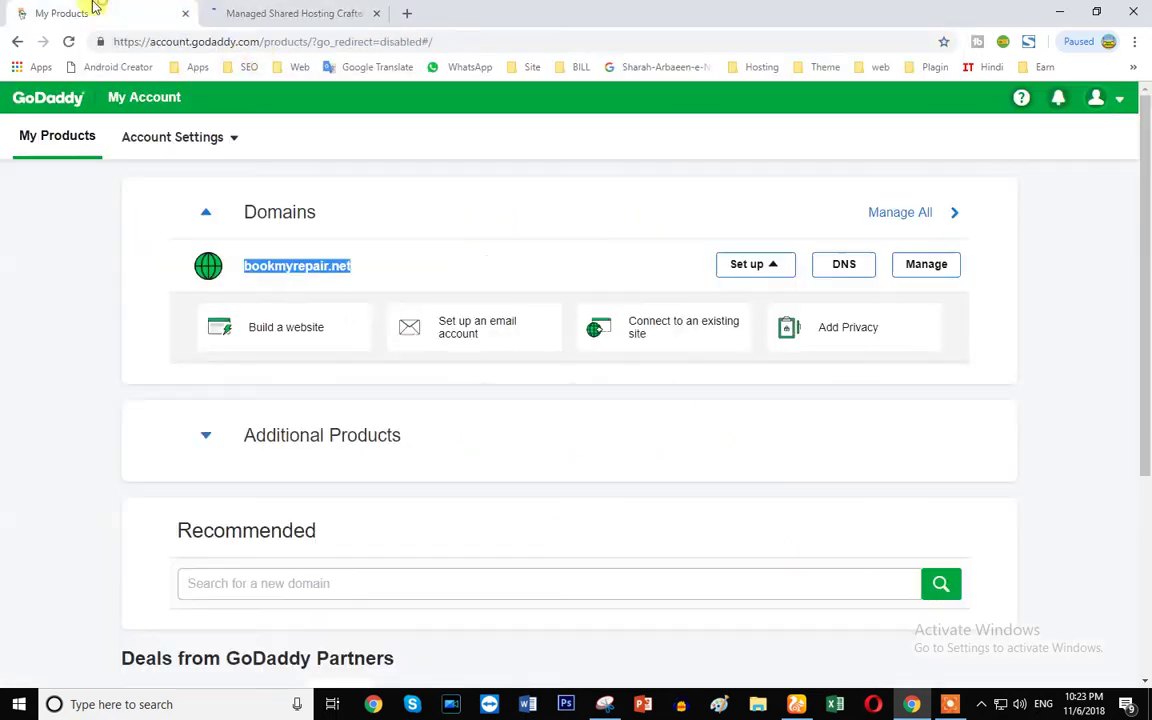
pyautogui.click(321, 13)
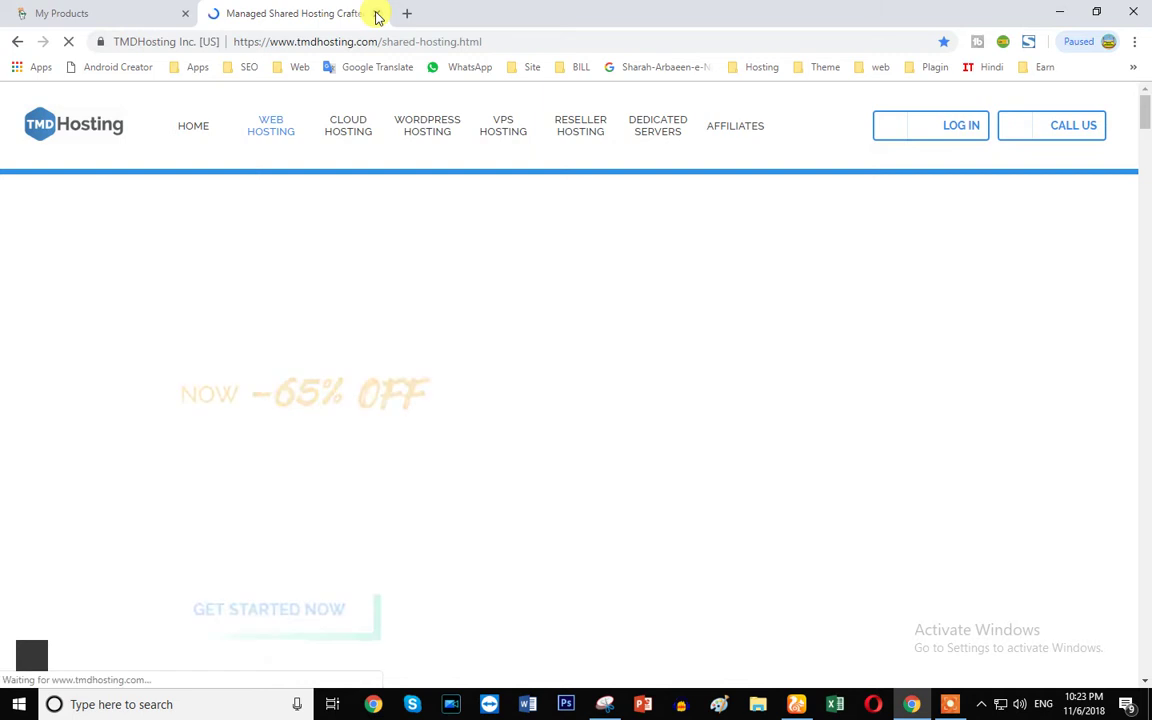
pyautogui.click(377, 13)
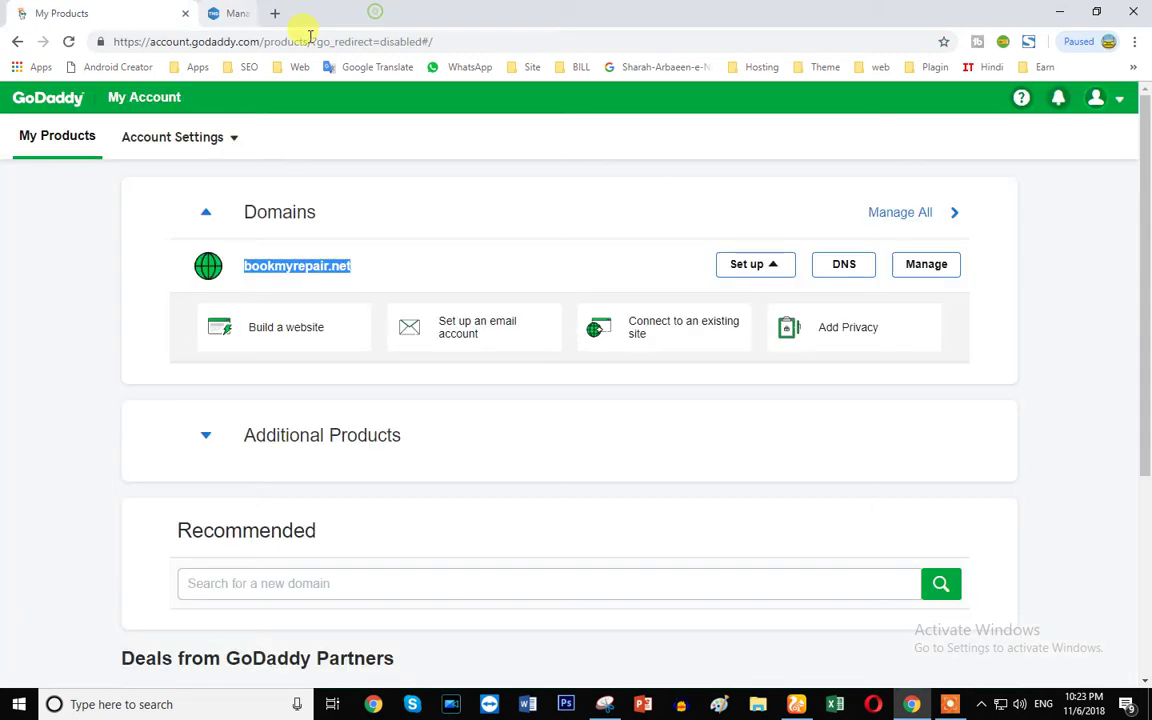
pyautogui.click(358, 193)
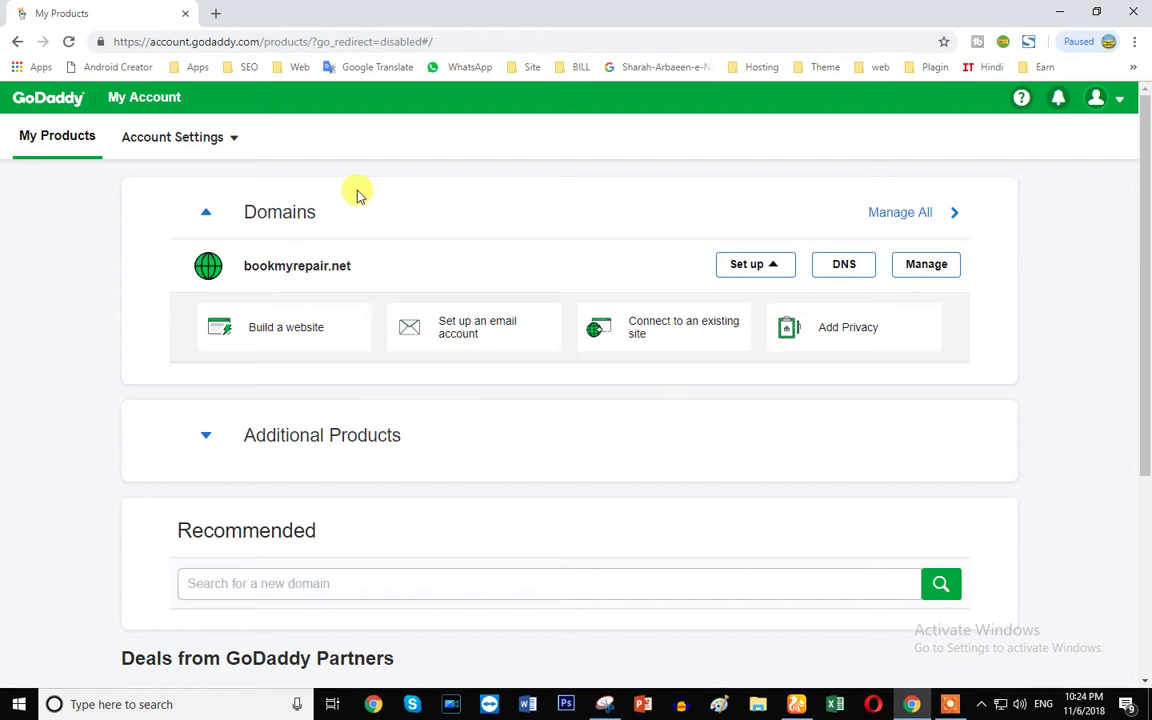
pyautogui.tripleClick(280, 266)
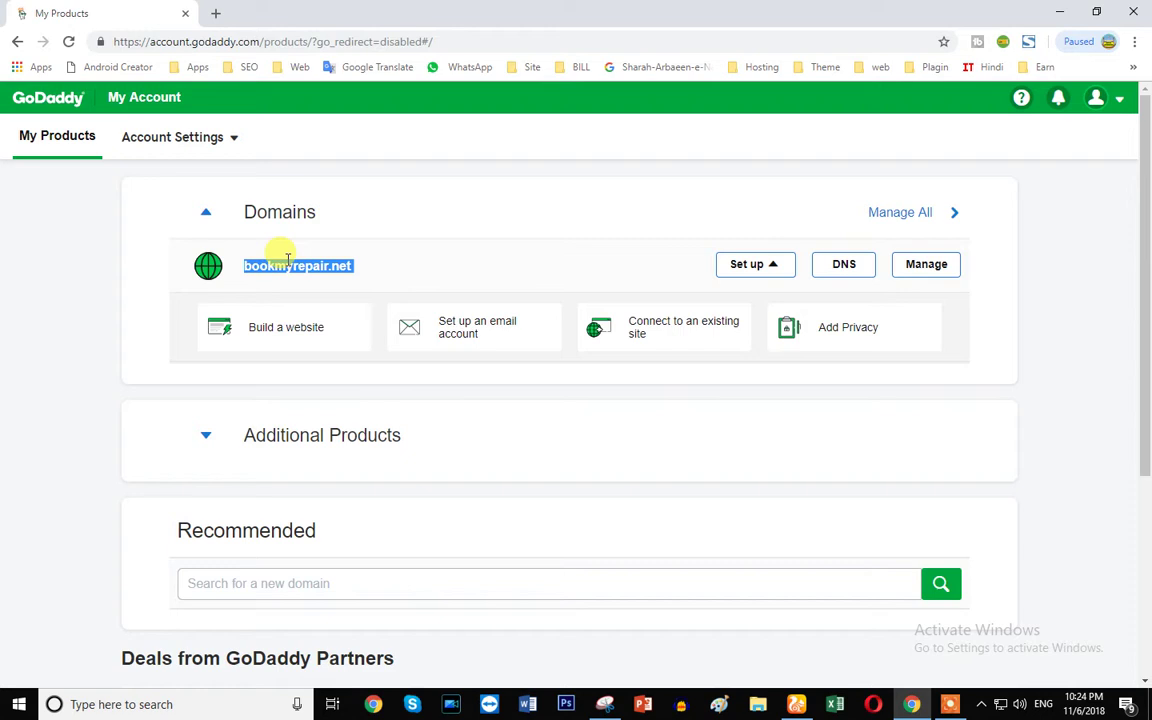
pyautogui.click(278, 266)
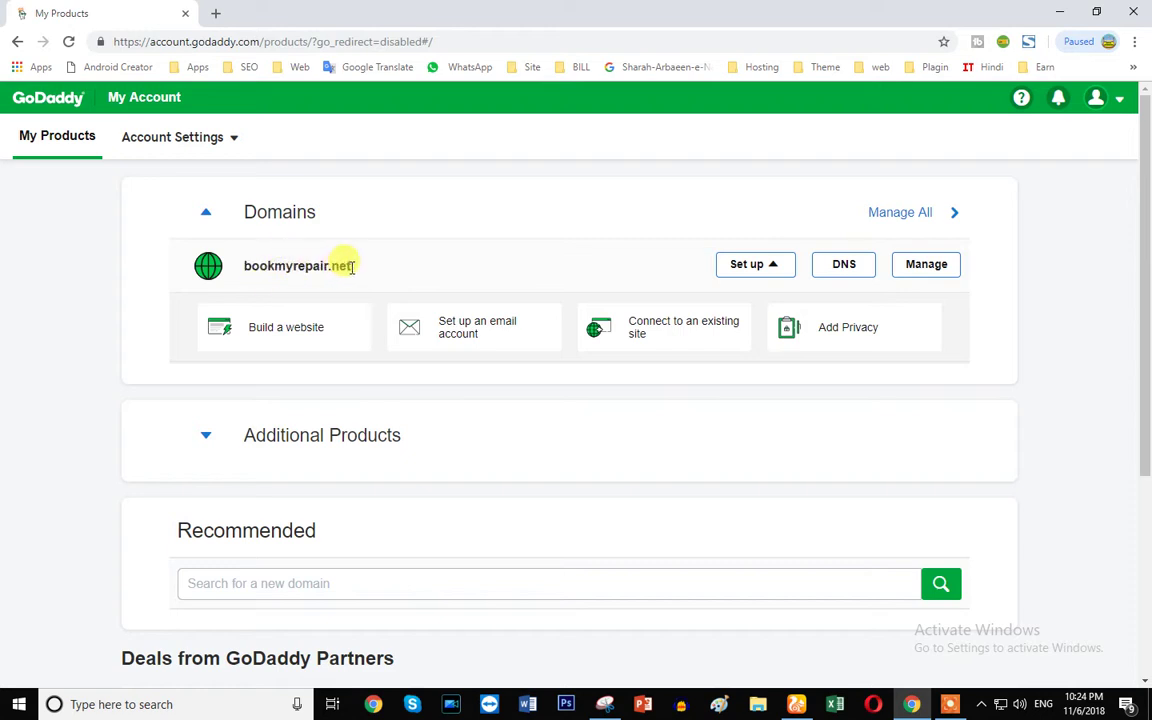
# - Sign in to the other GoDaddy account in UC Browser and dismiss the outdated-browser warning
pyautogui.click(800, 706)
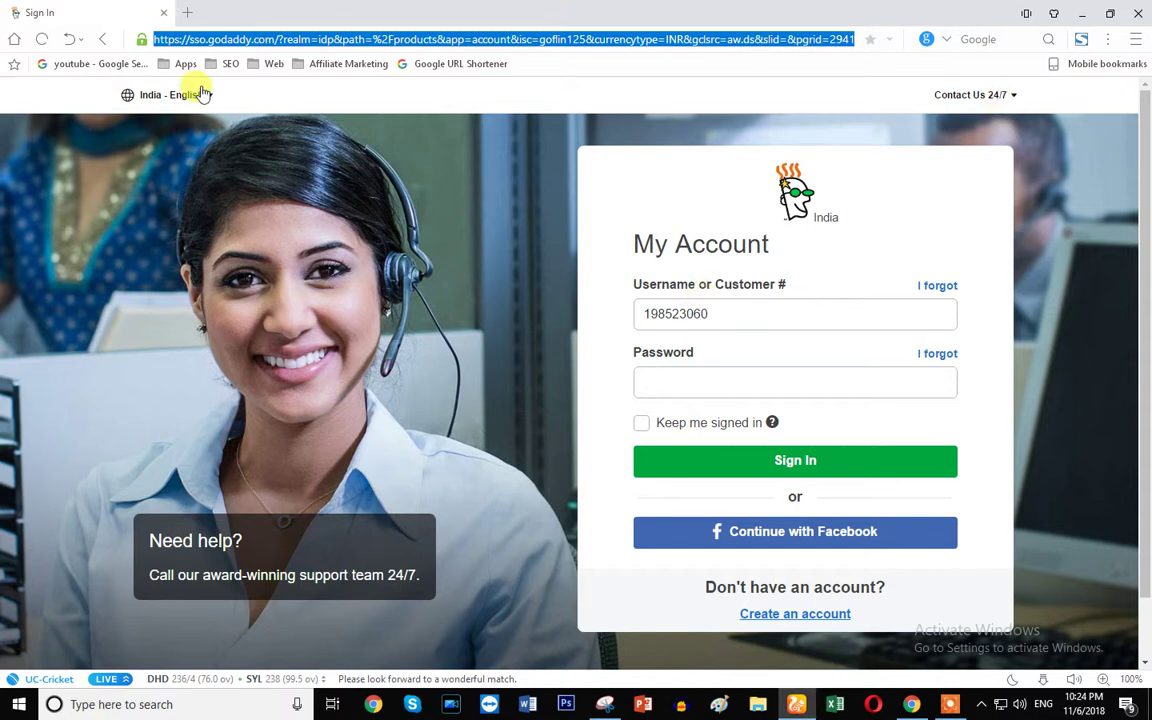
pyautogui.doubleClick(761, 316)
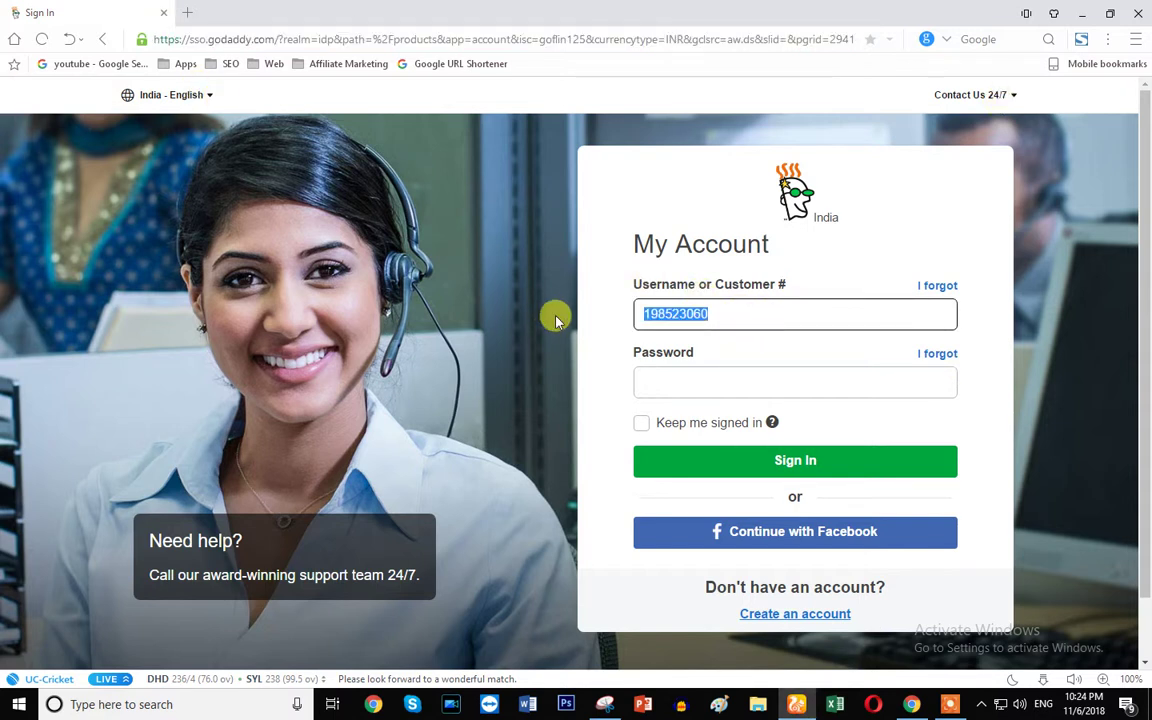
pyautogui.write('ca')
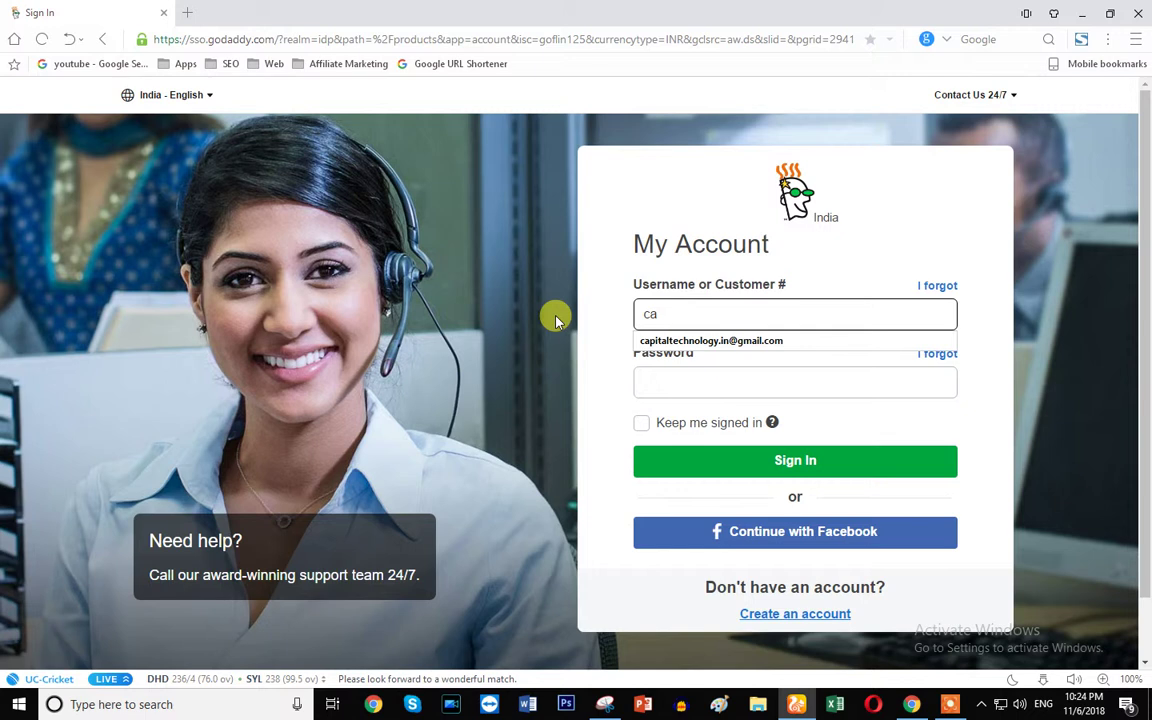
pyautogui.click(663, 340)
pyautogui.moveTo(755, 314); pyautogui.dragTo(696, 321)
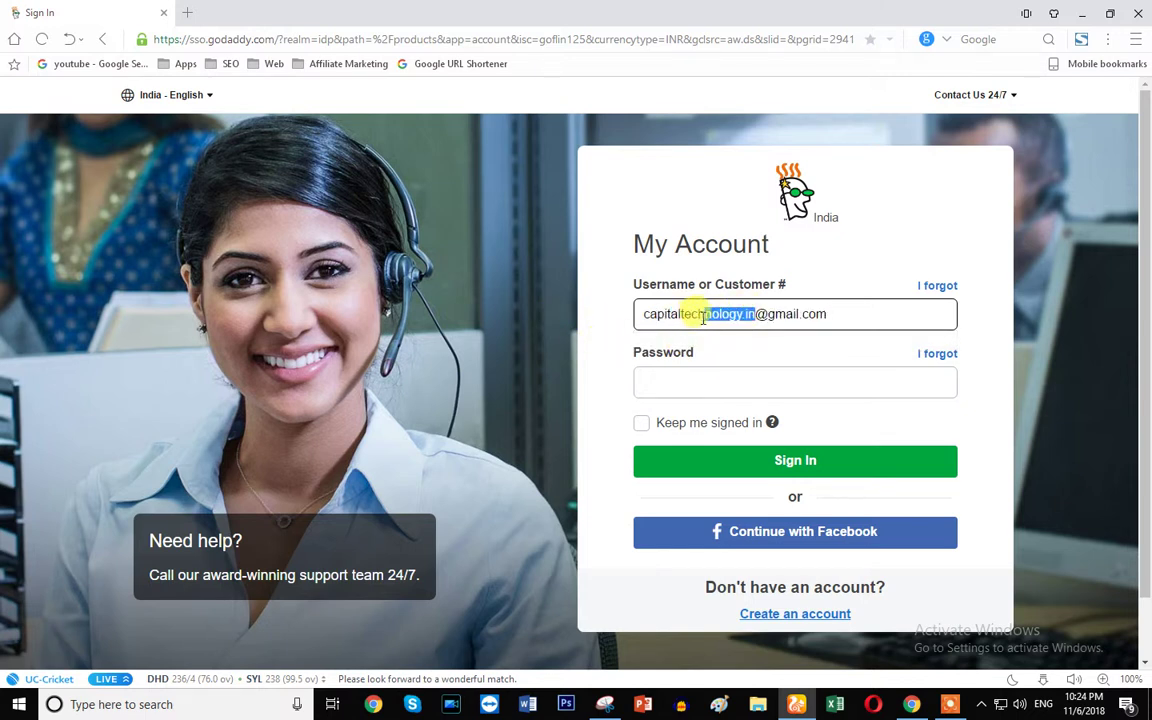
pyautogui.write('111')
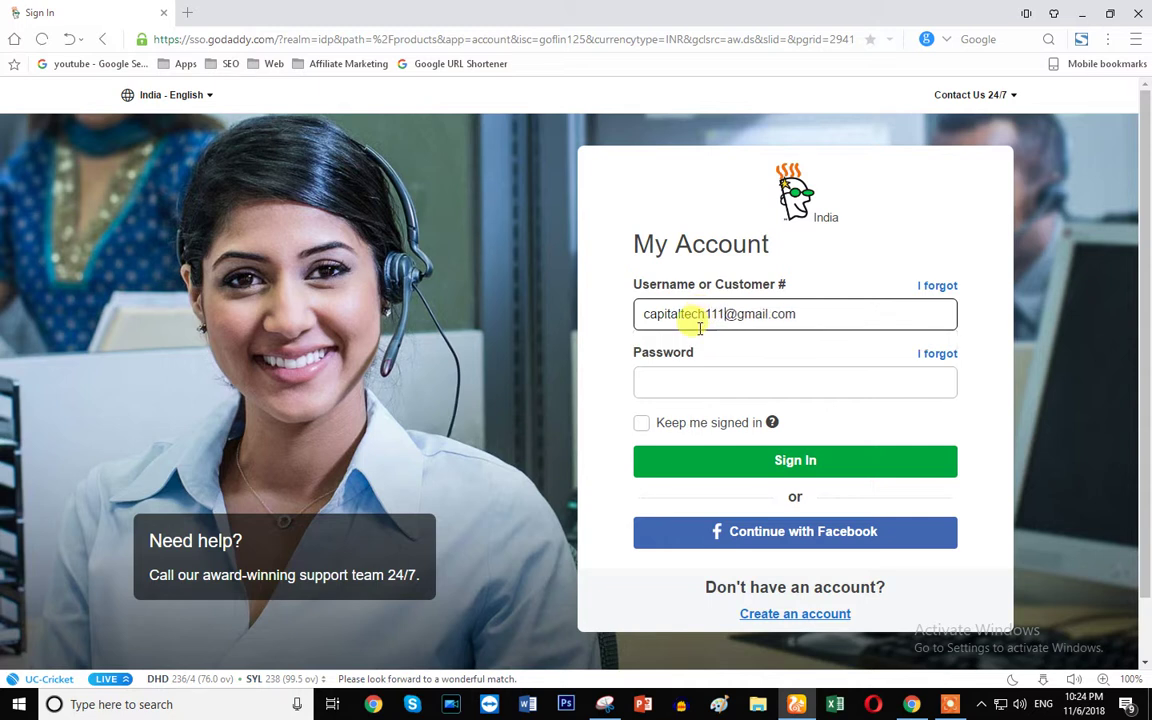
pyautogui.click(672, 383)
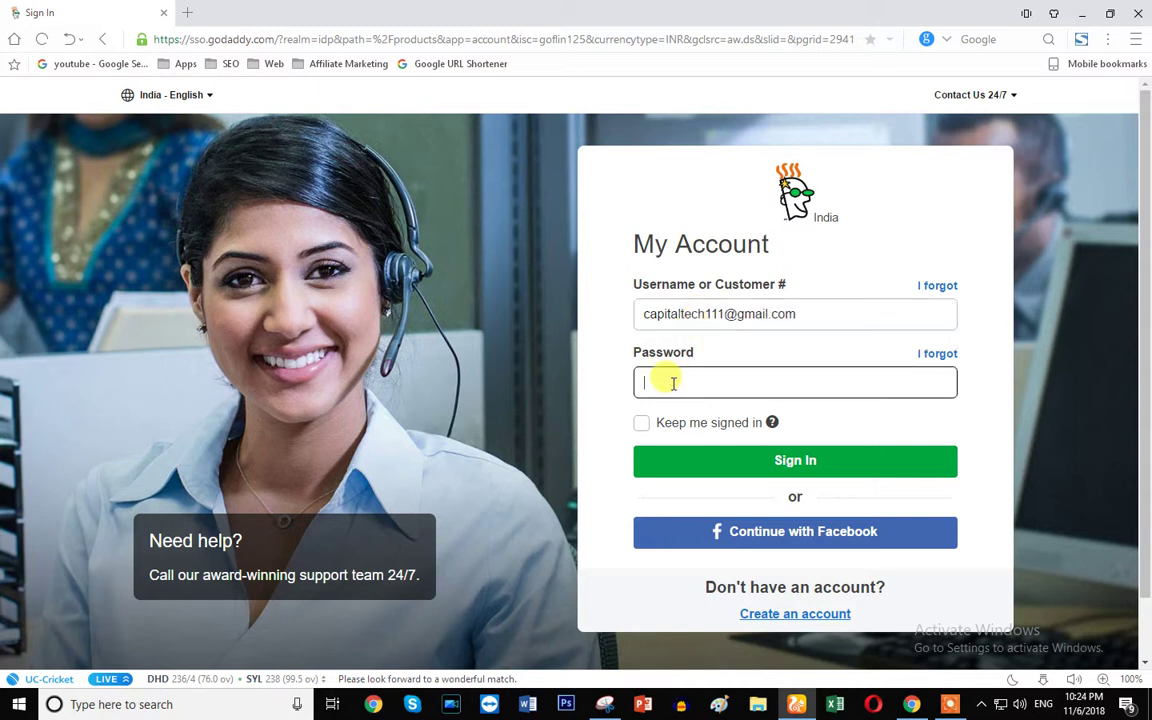
pyautogui.write('••')
pyautogui.press('Return')
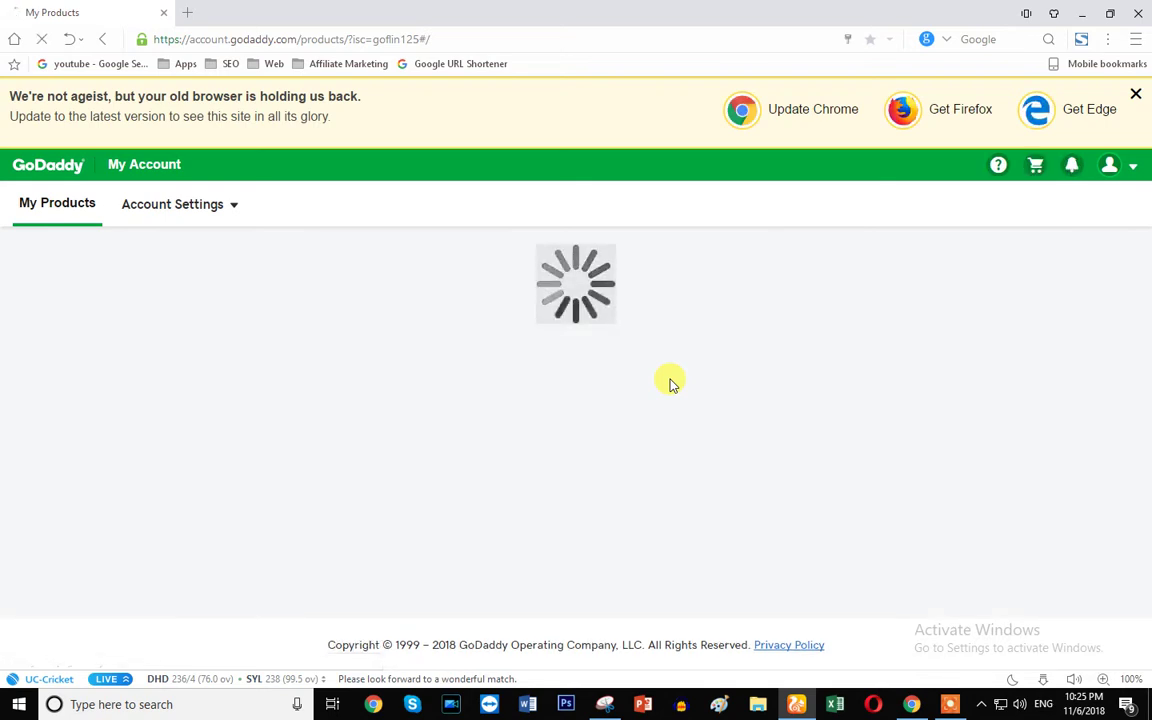
pyautogui.click(1137, 94)
# - Look over the second account's My Products list, briefly checking the Chrome window in between
pyautogui.scroll(-3, 442, 290)
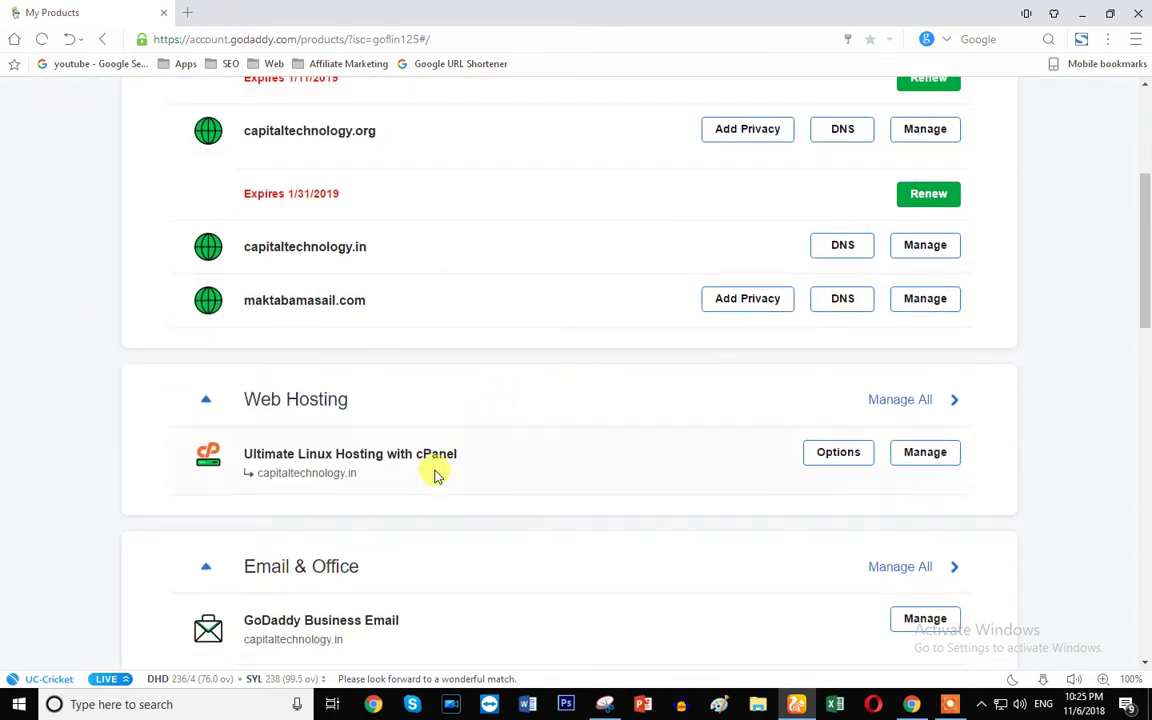
pyautogui.moveTo(239, 398); pyautogui.dragTo(352, 404)
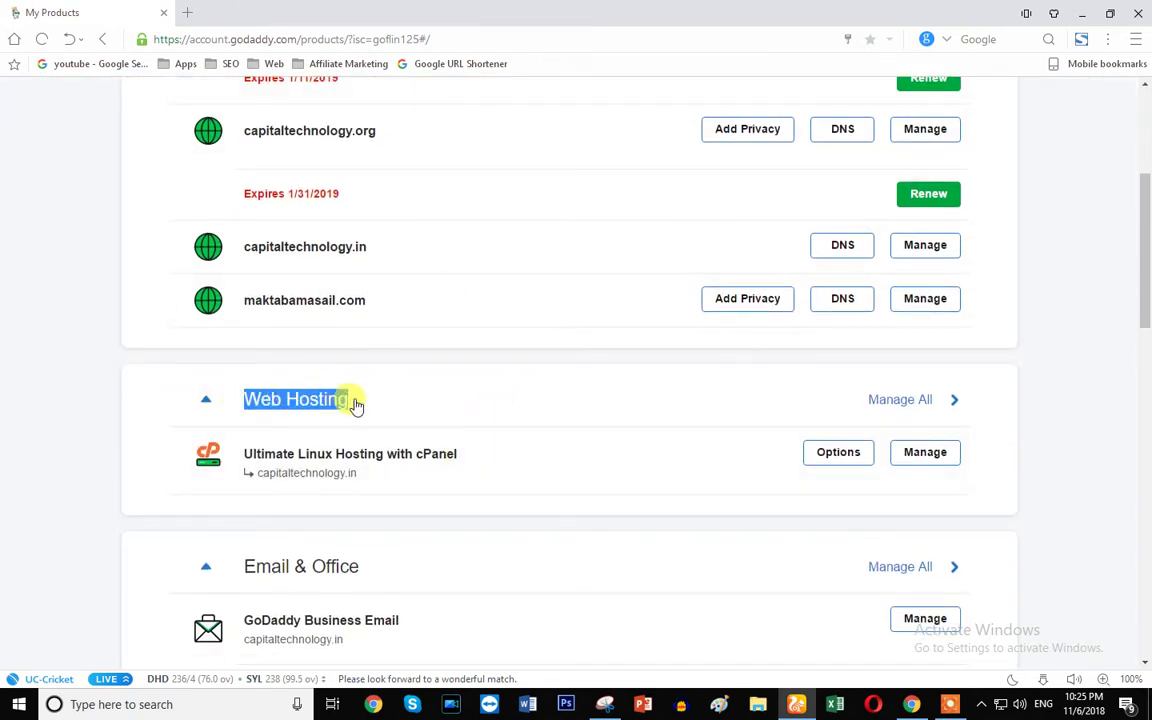
pyautogui.hotkey('alt', 'Tab')
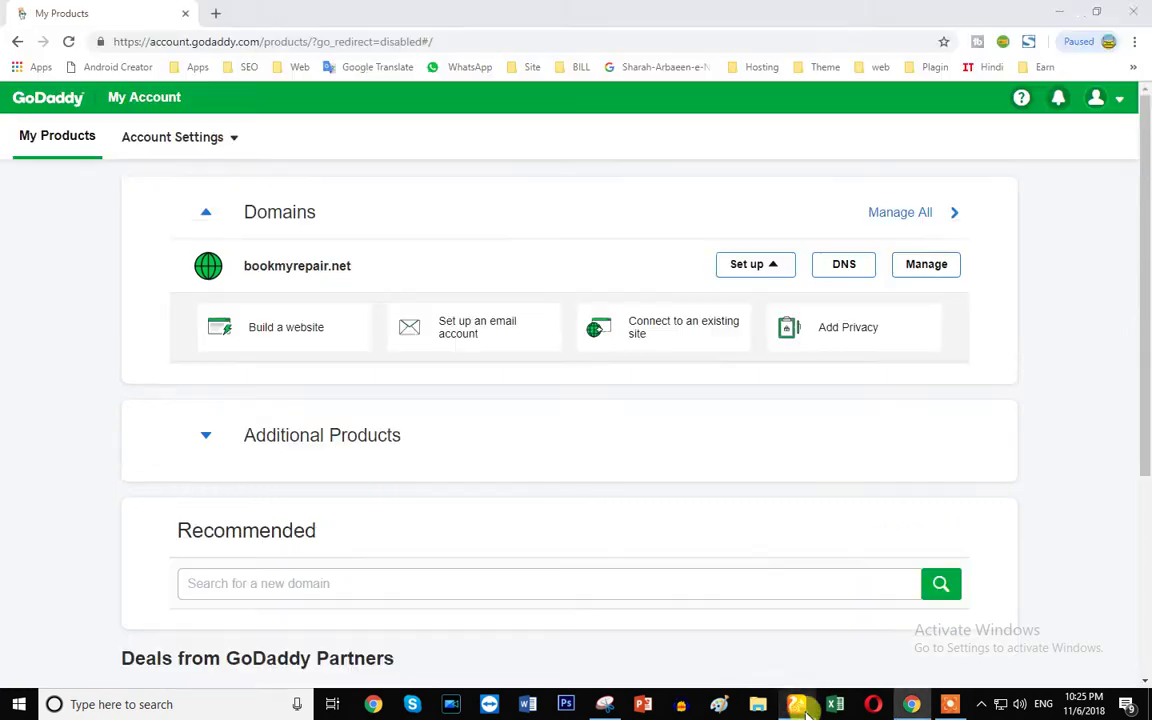
pyautogui.scroll(-3, 298, 237)
pyautogui.scroll(3, 296, 257)
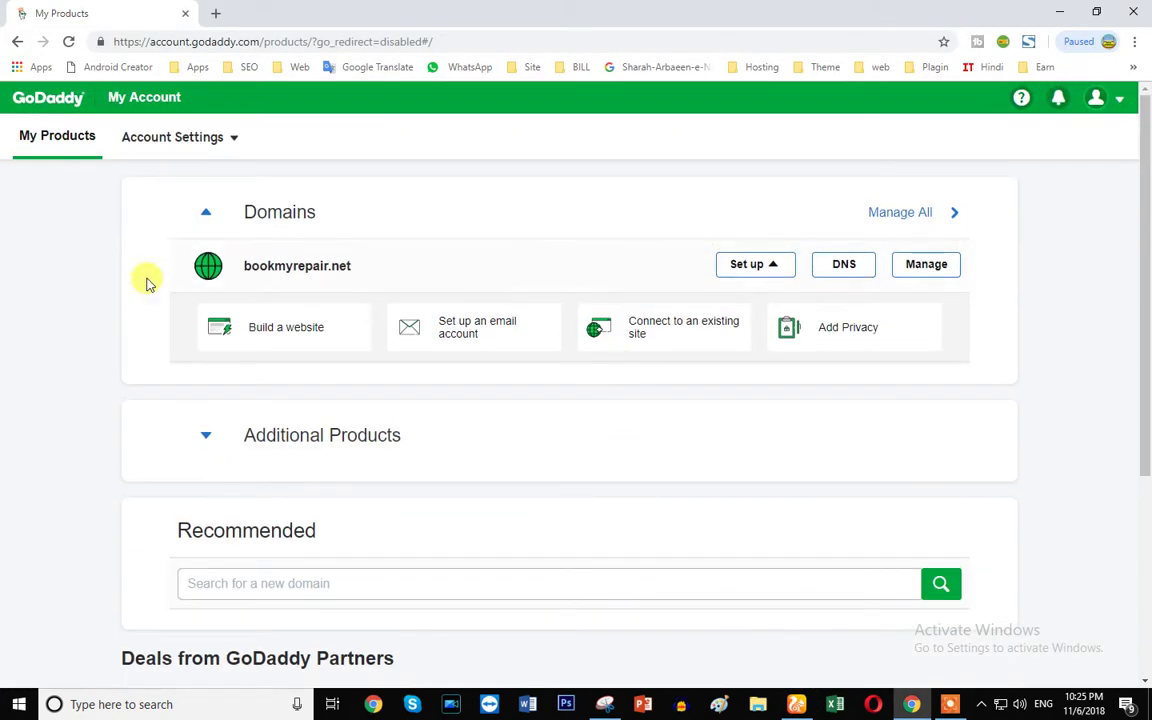
pyautogui.scroll(-2, 350, 360)
pyautogui.scroll(-2, 350, 360)
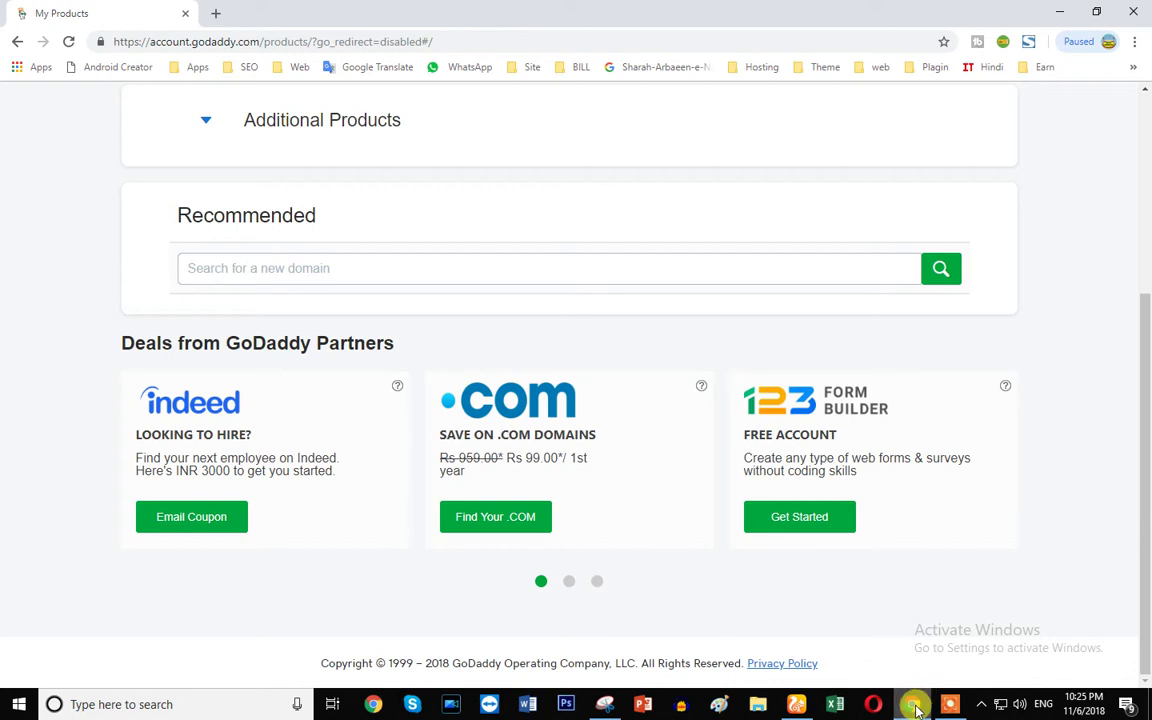
pyautogui.click(912, 702)
pyautogui.click(796, 704)
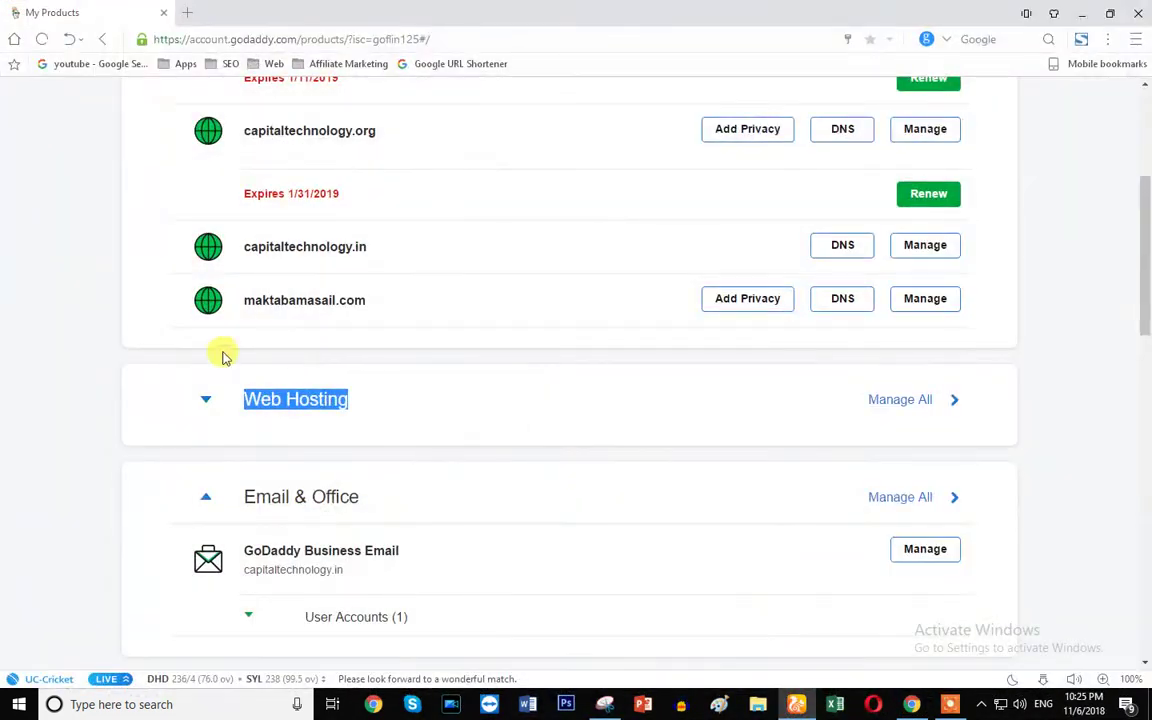
pyautogui.click(405, 435)
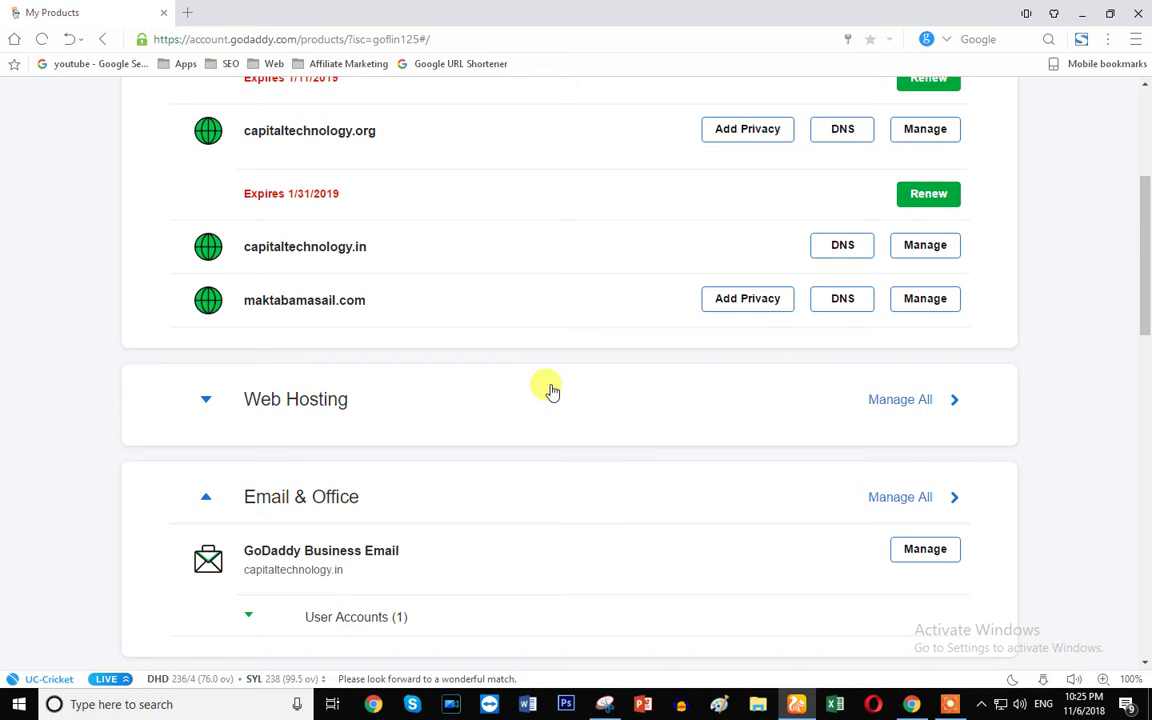
pyautogui.scroll(4, 500, 412)
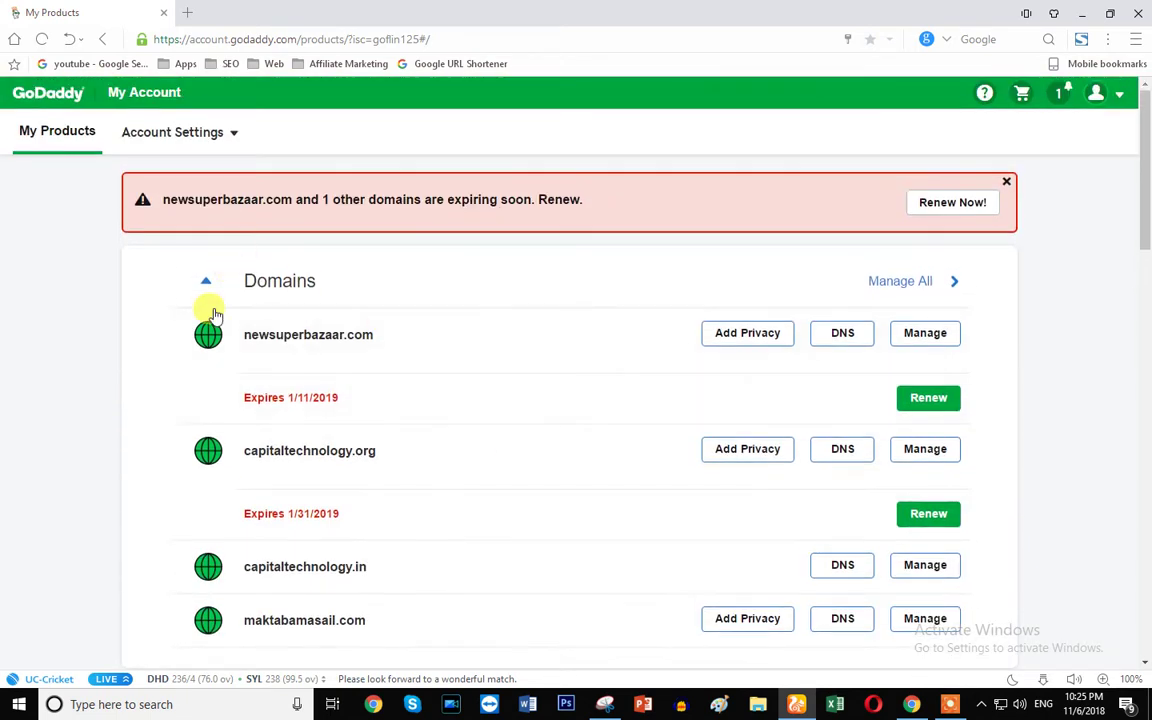
pyautogui.scroll(-2, 260, 505)
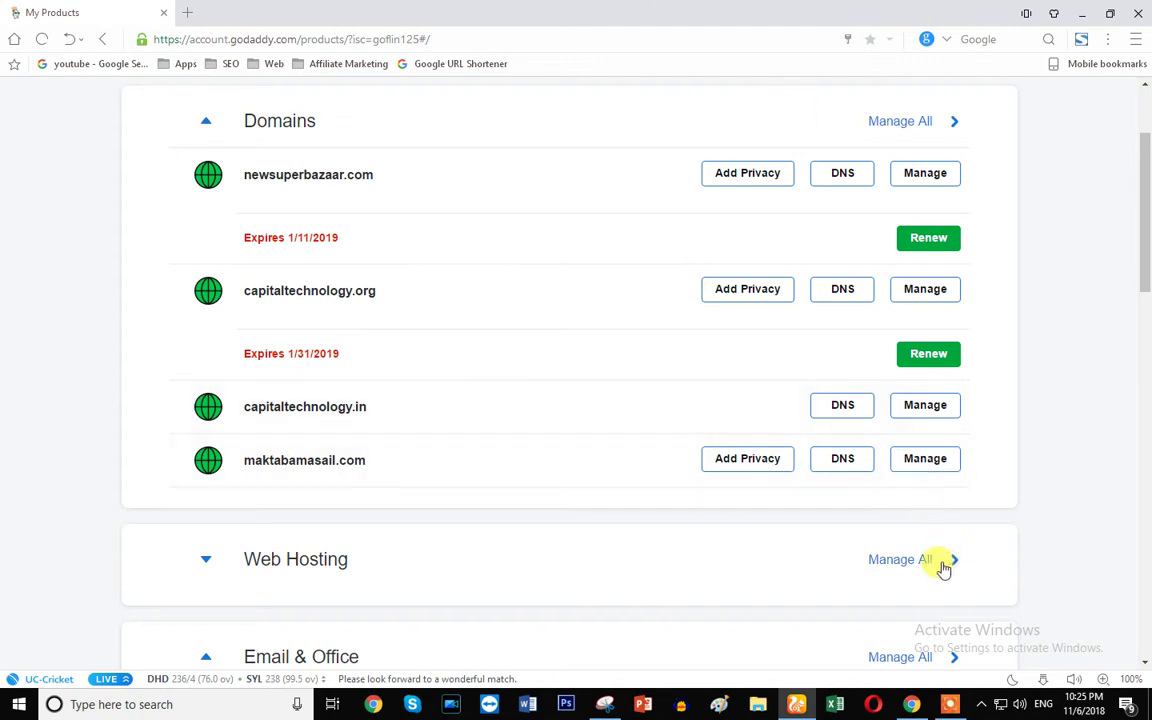
# - Expand Web Hosting and scroll to the Ultimate Linux Hosting with cPanel plan for capitaltechnology.in
pyautogui.click(206, 562)
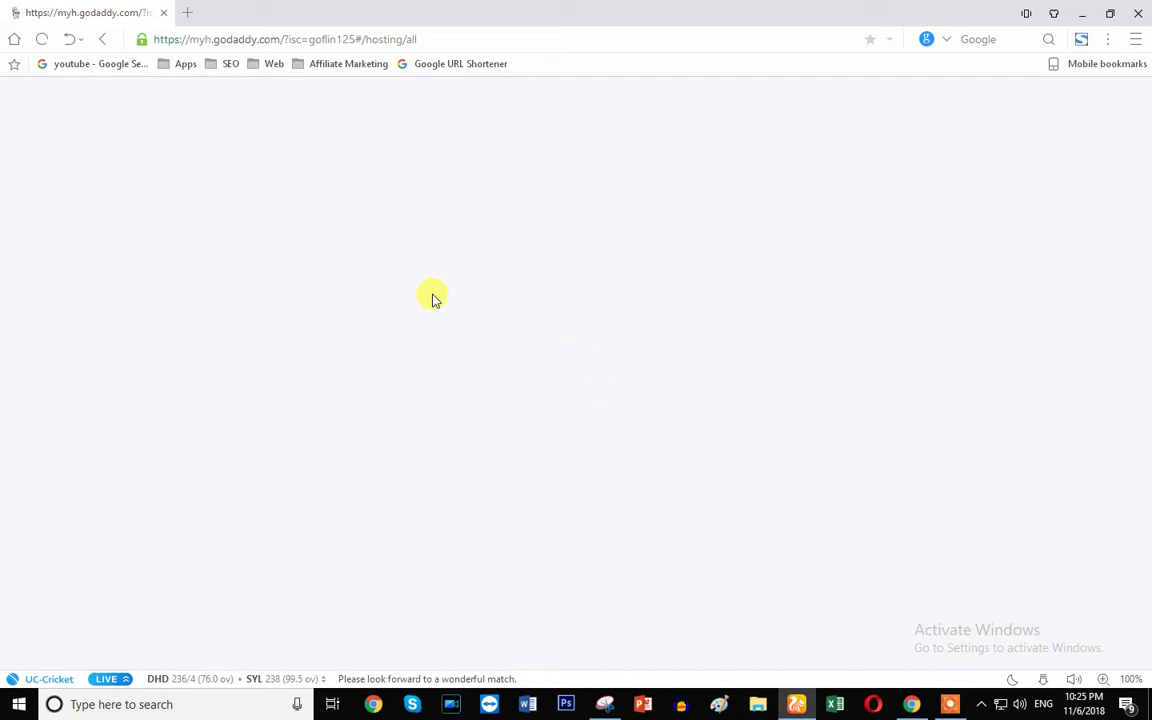
pyautogui.click(102, 40)
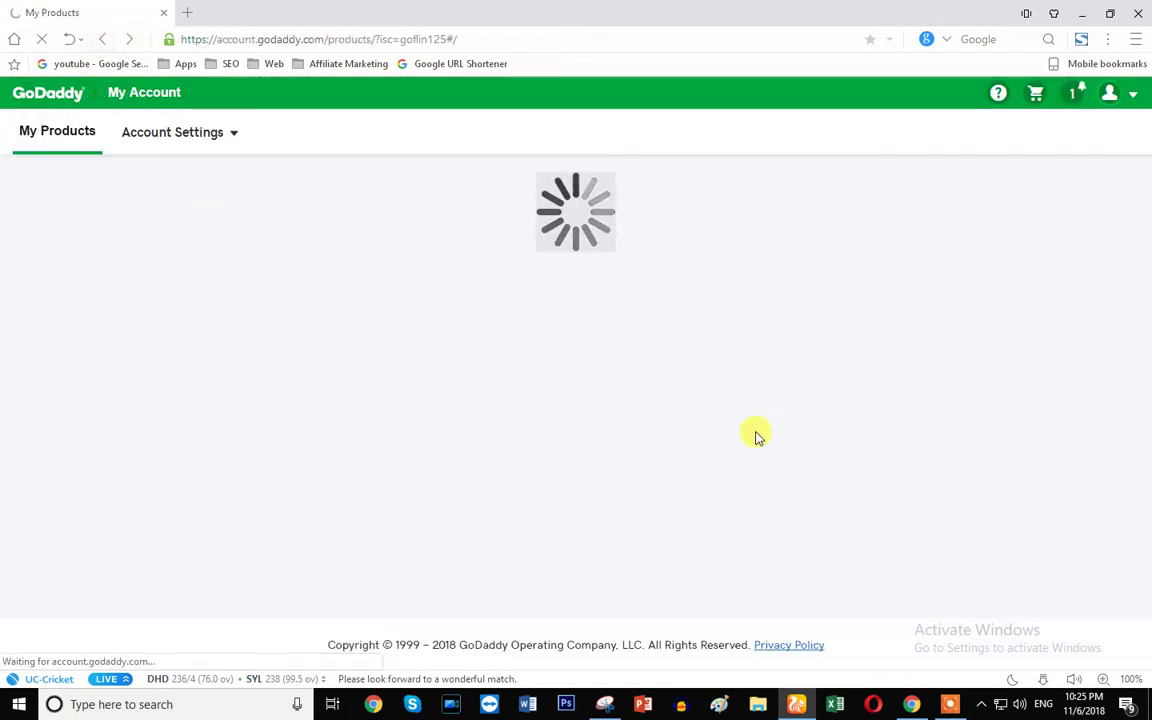
pyautogui.scroll(-4, 661, 432)
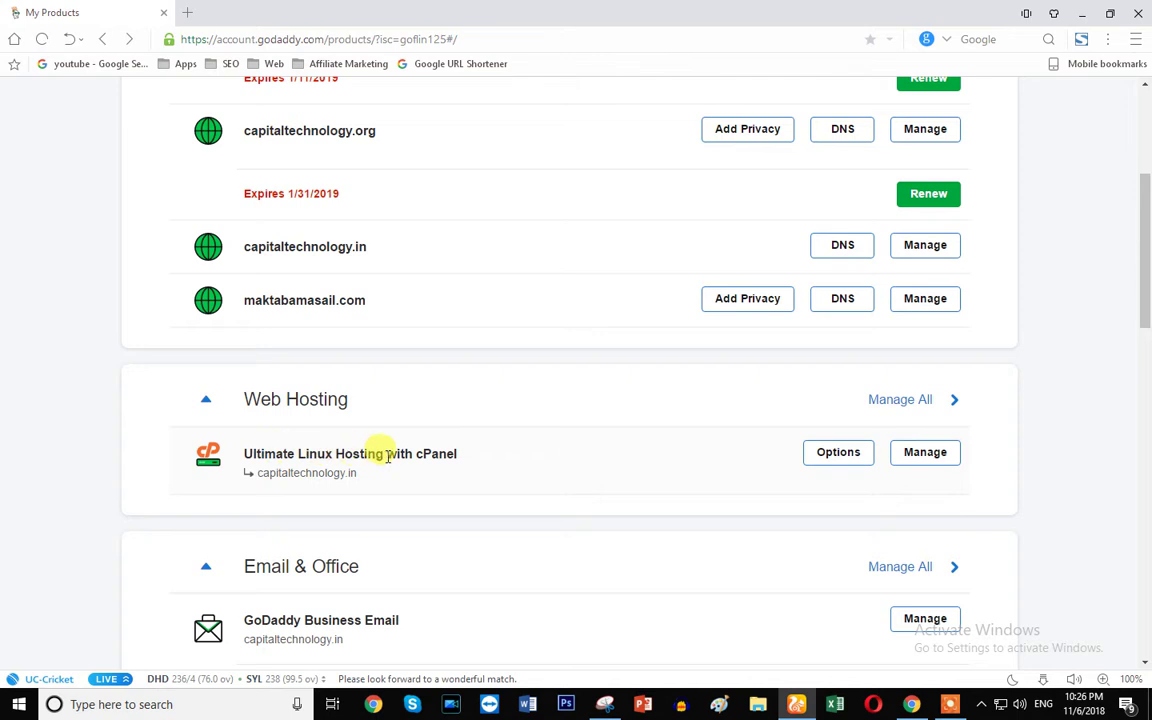
pyautogui.moveTo(458, 452); pyautogui.dragTo(275, 452)
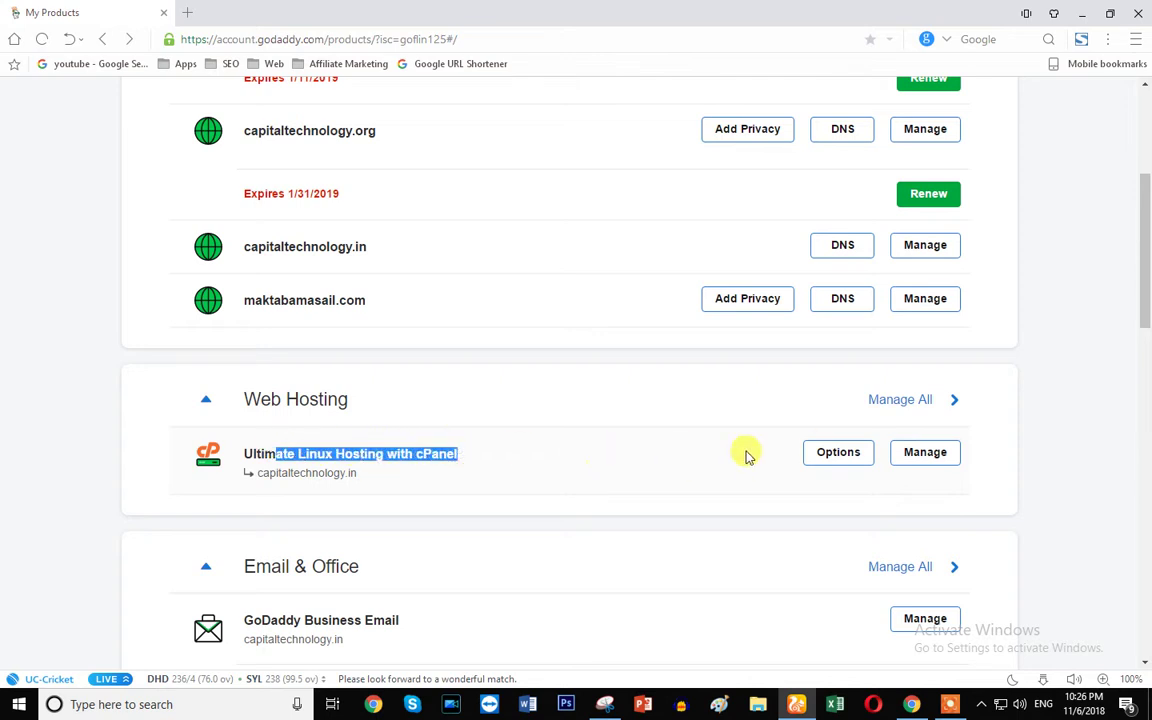
# - Manage the Ultimate Linux Hosting plan, reloading until the Ultimate Hosting dashboard (2 CPU, 1,024 MB RAM) loads
pyautogui.click(921, 453)
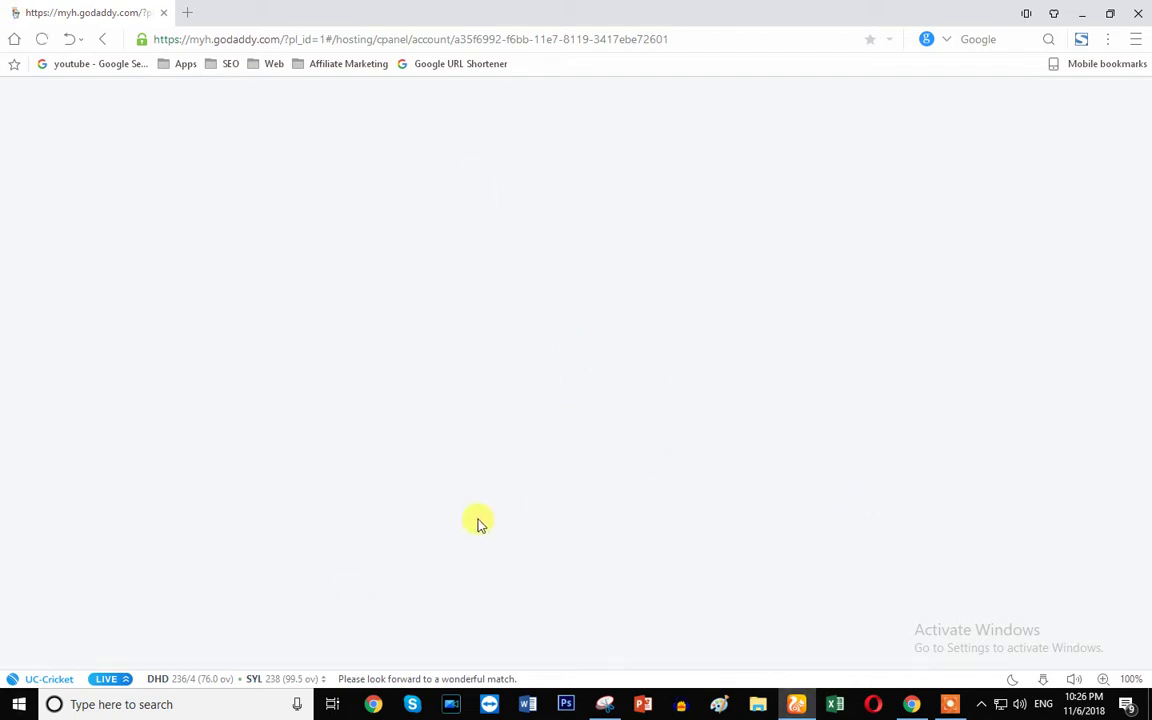
pyautogui.click(220, 41)
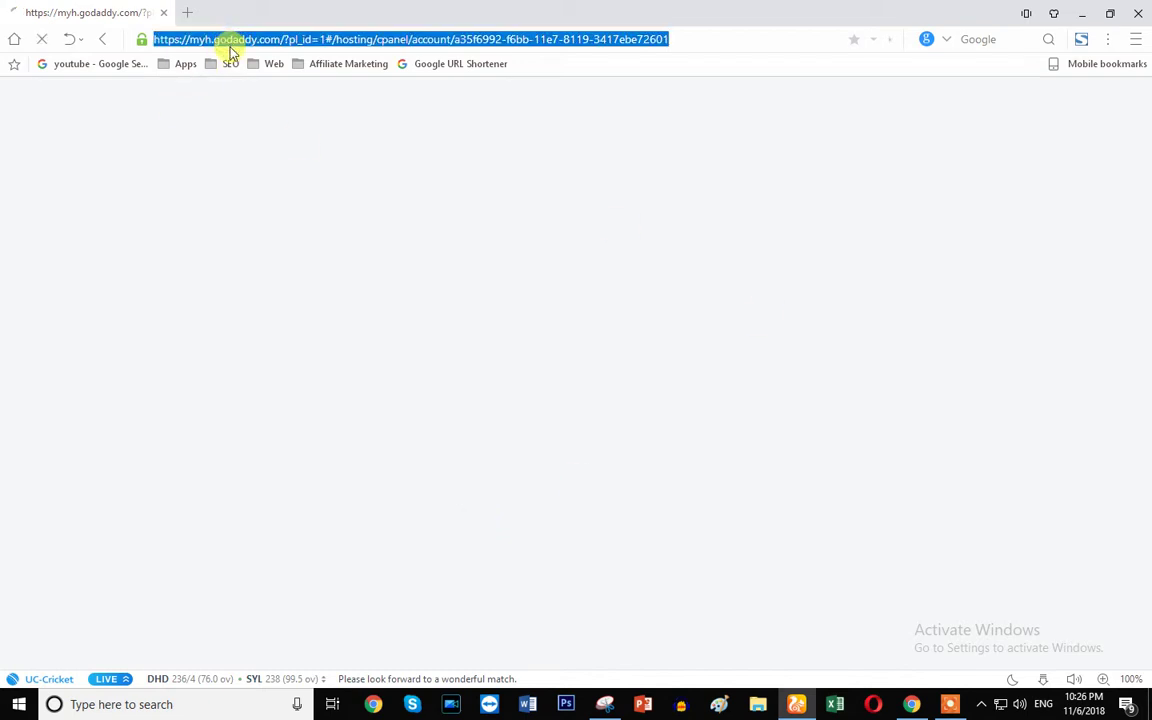
pyautogui.press('Return')
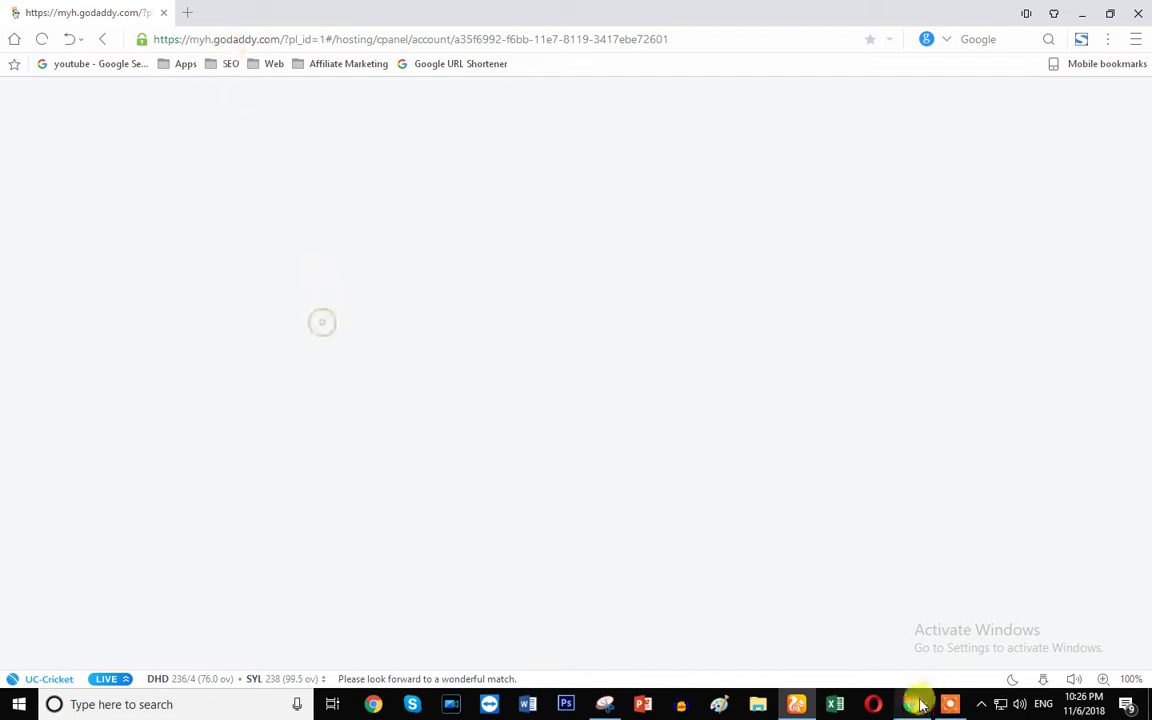
pyautogui.click(379, 41)
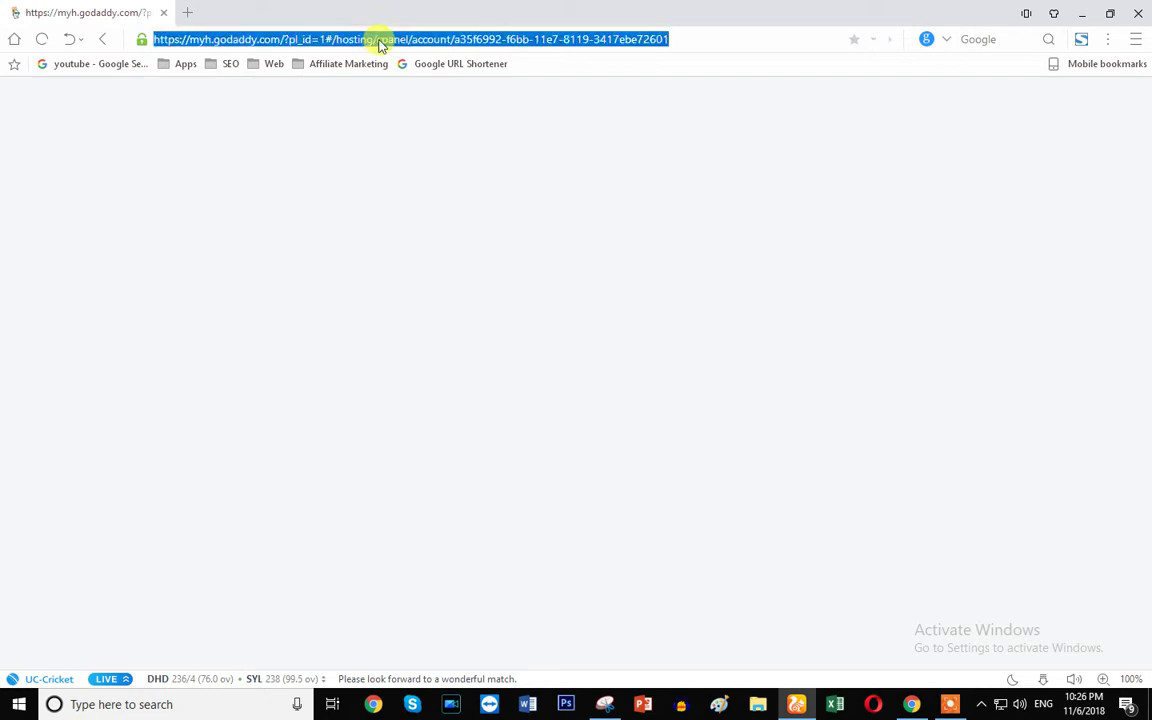
pyautogui.press('Return')
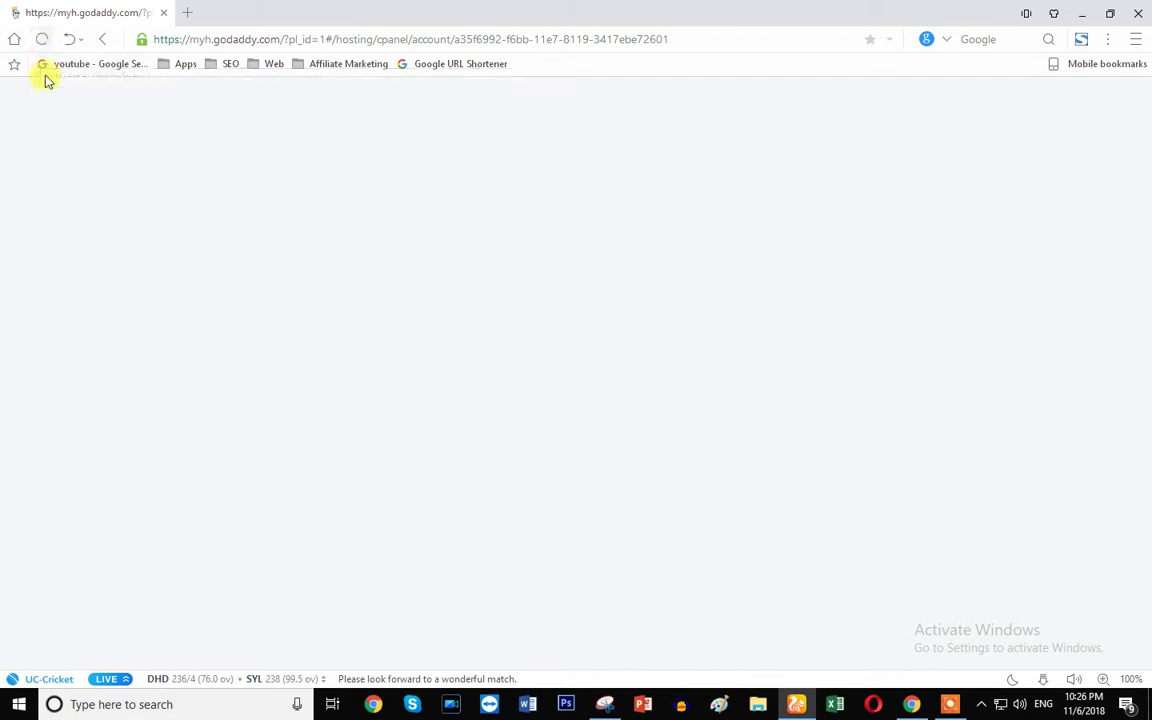
pyautogui.click(43, 41)
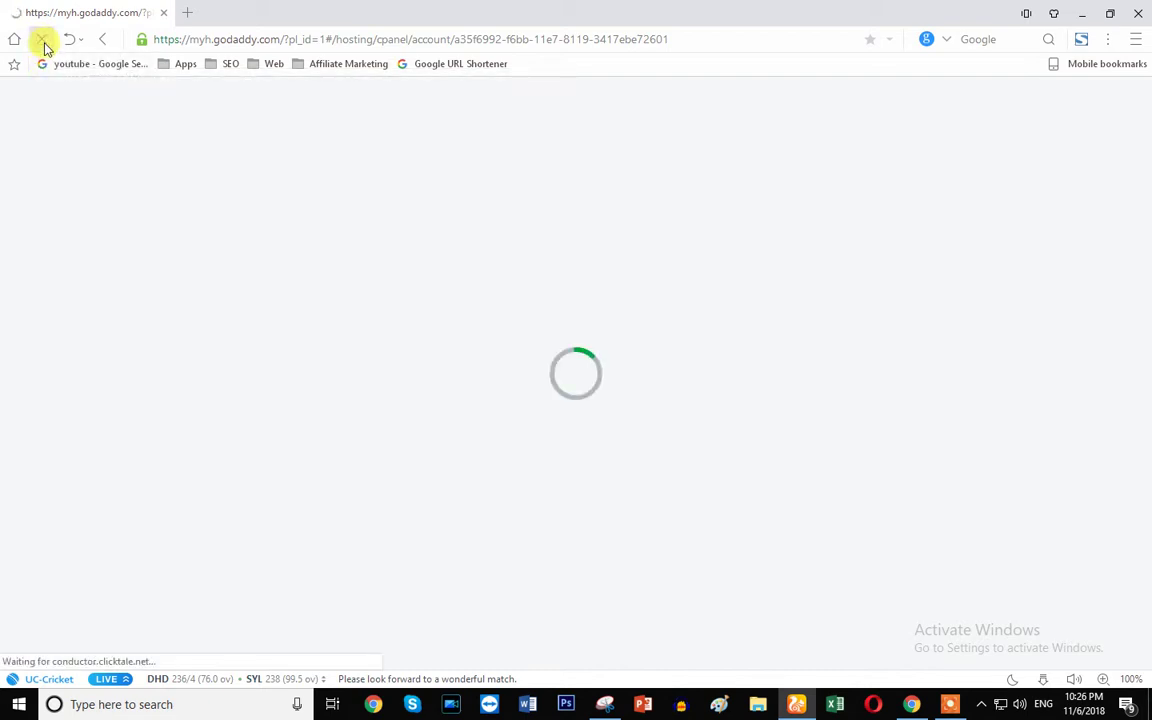
pyautogui.moveTo(925, 677)
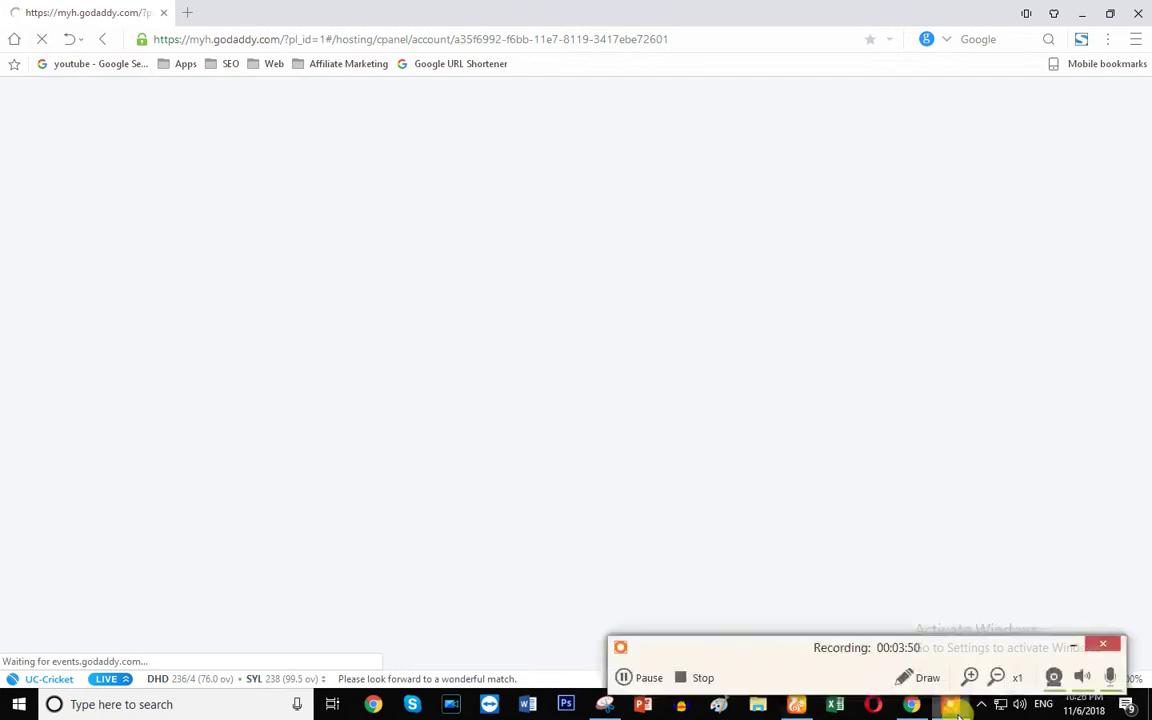
pyautogui.click(623, 678)
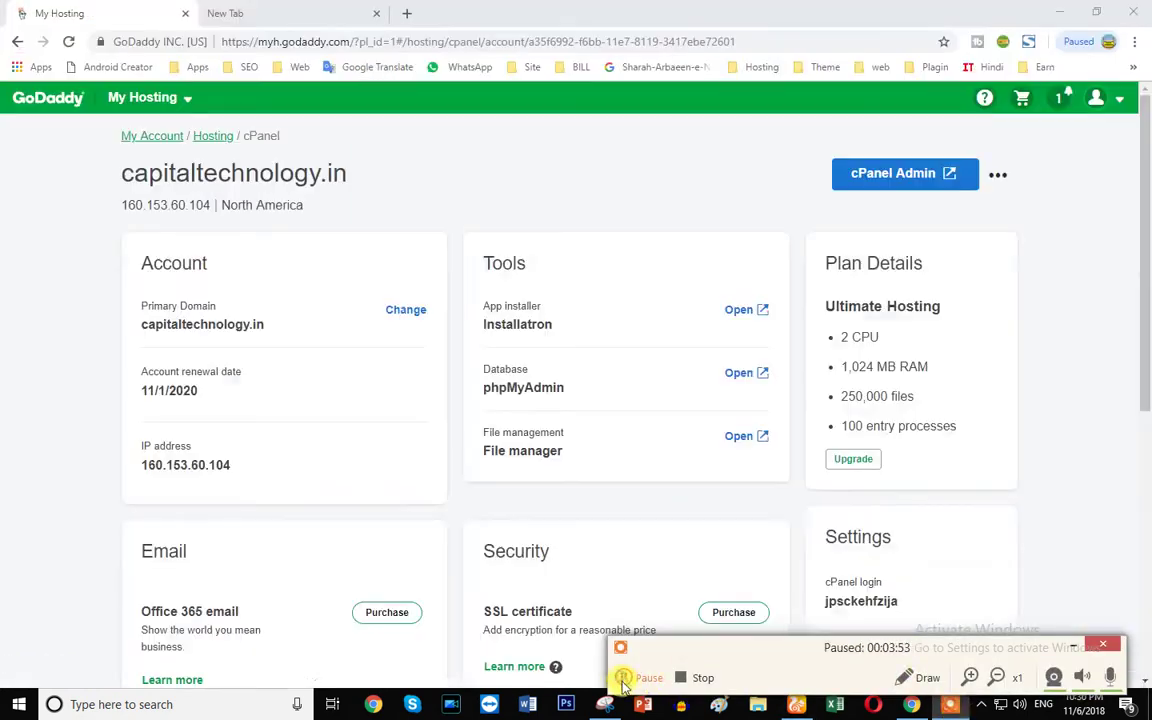
# - Review the capitaltechnology.in dashboard: North America data center, SSH off, renewal 11/1/2020
pyautogui.click(622, 677)
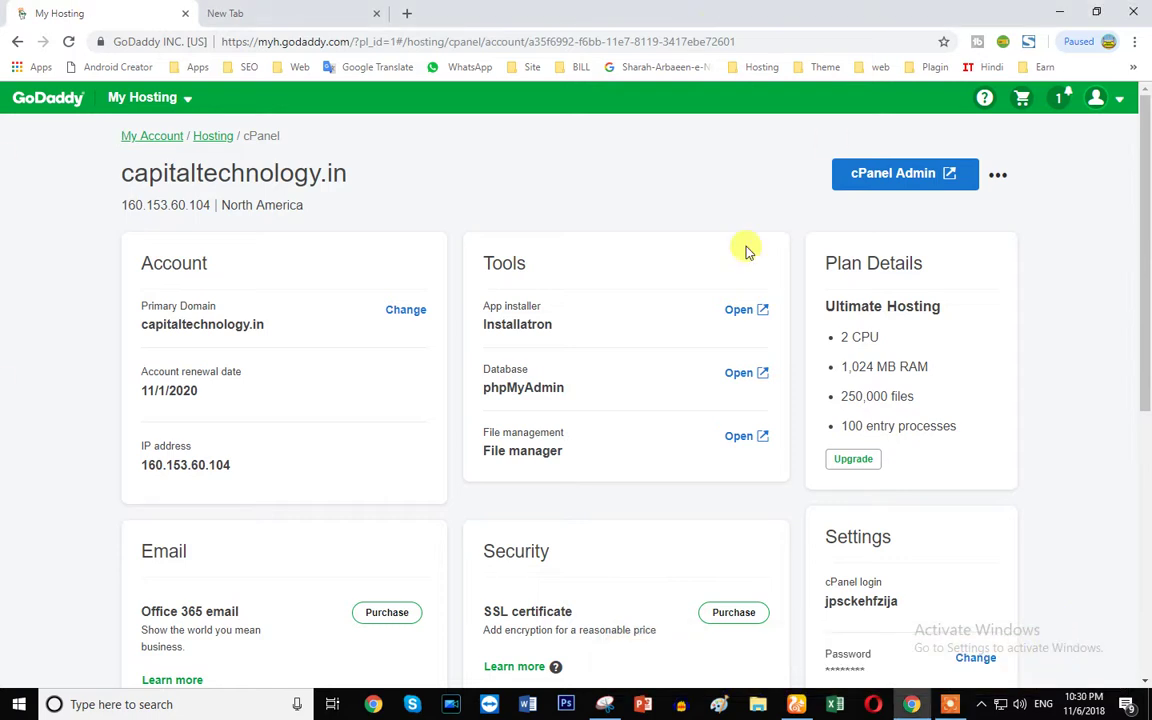
pyautogui.scroll(-3, 244, 319)
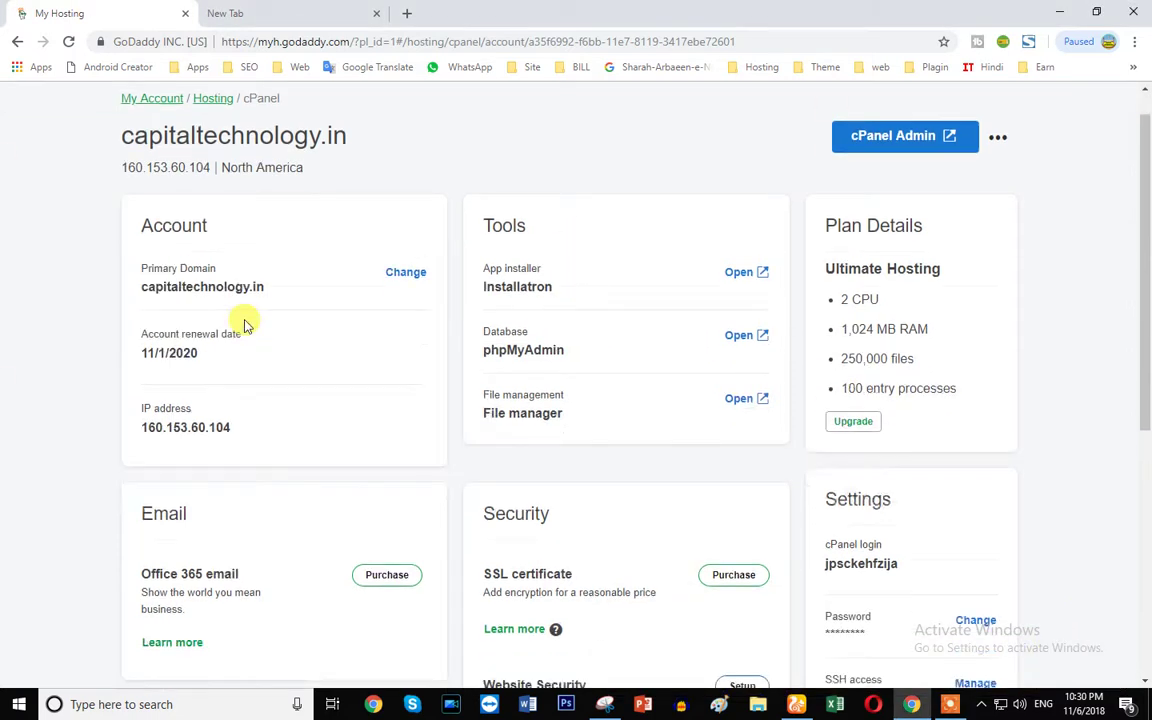
pyautogui.scroll(3, 401, 478)
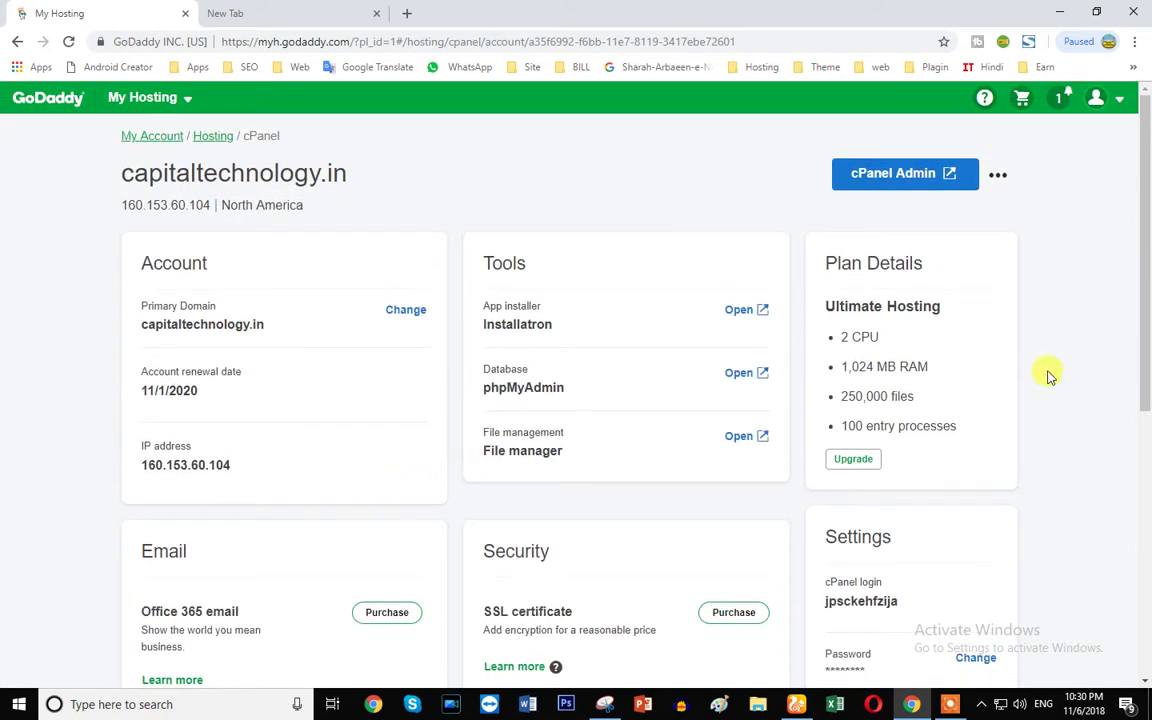
pyautogui.moveTo(110, 175); pyautogui.dragTo(296, 170)
pyautogui.doubleClick(285, 168)
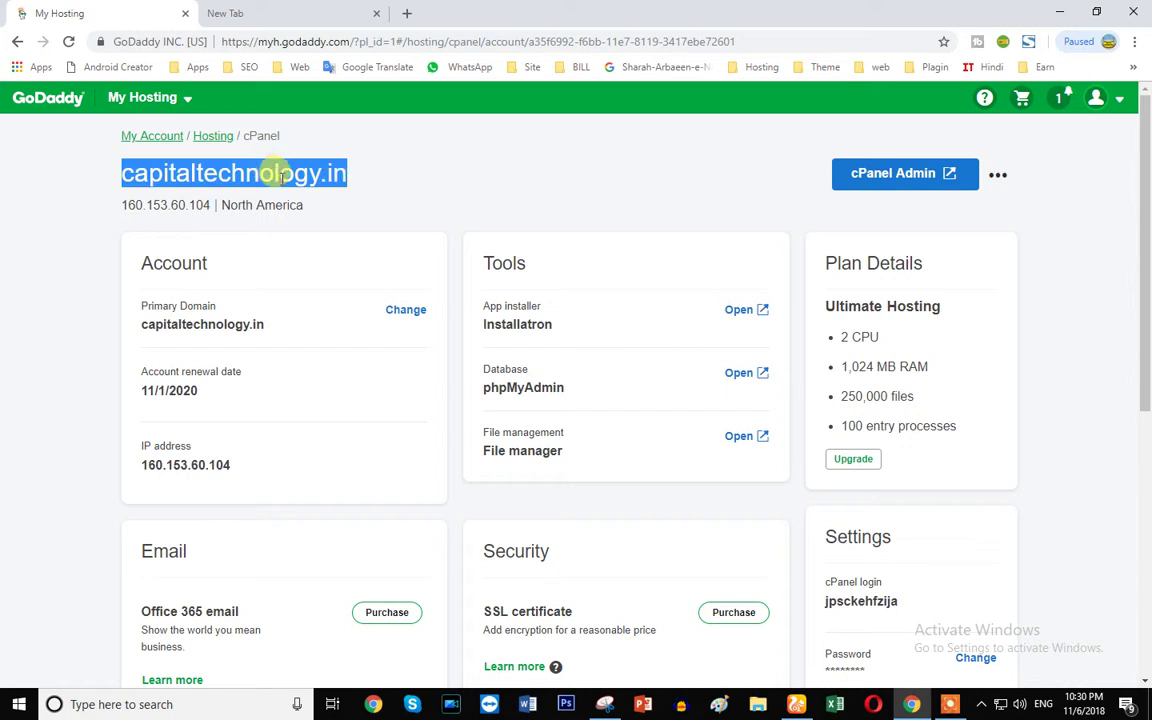
pyautogui.moveTo(222, 205); pyautogui.dragTo(313, 209)
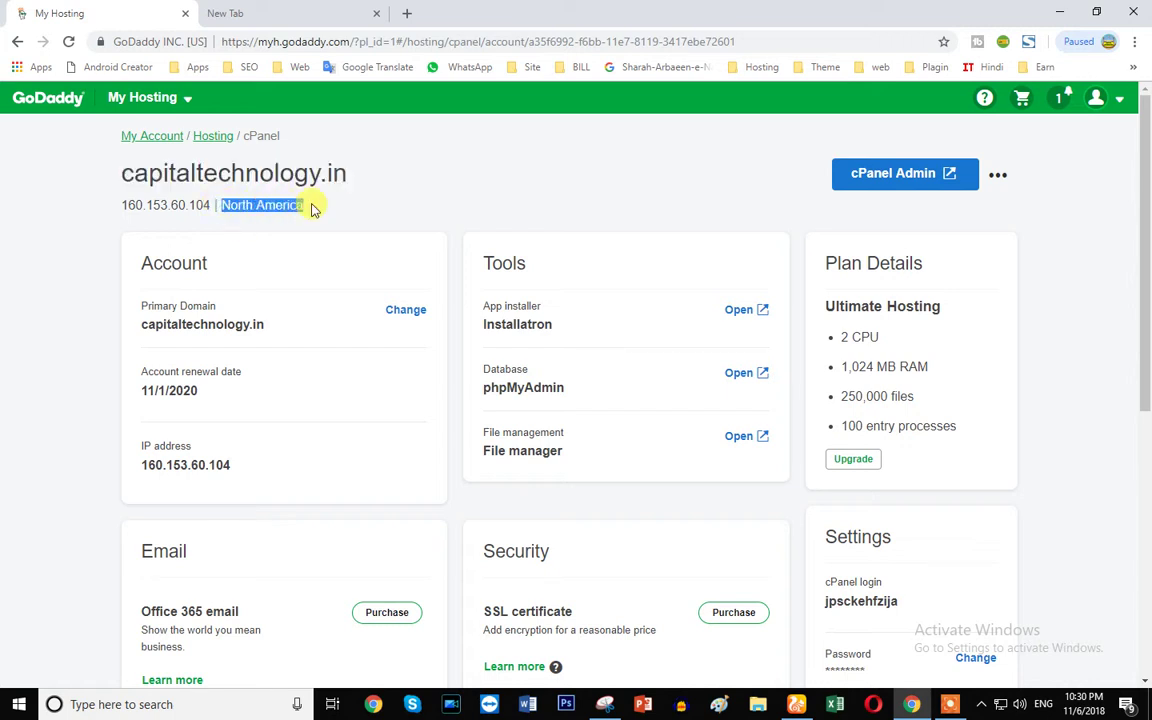
pyautogui.scroll(-2, 130, 175)
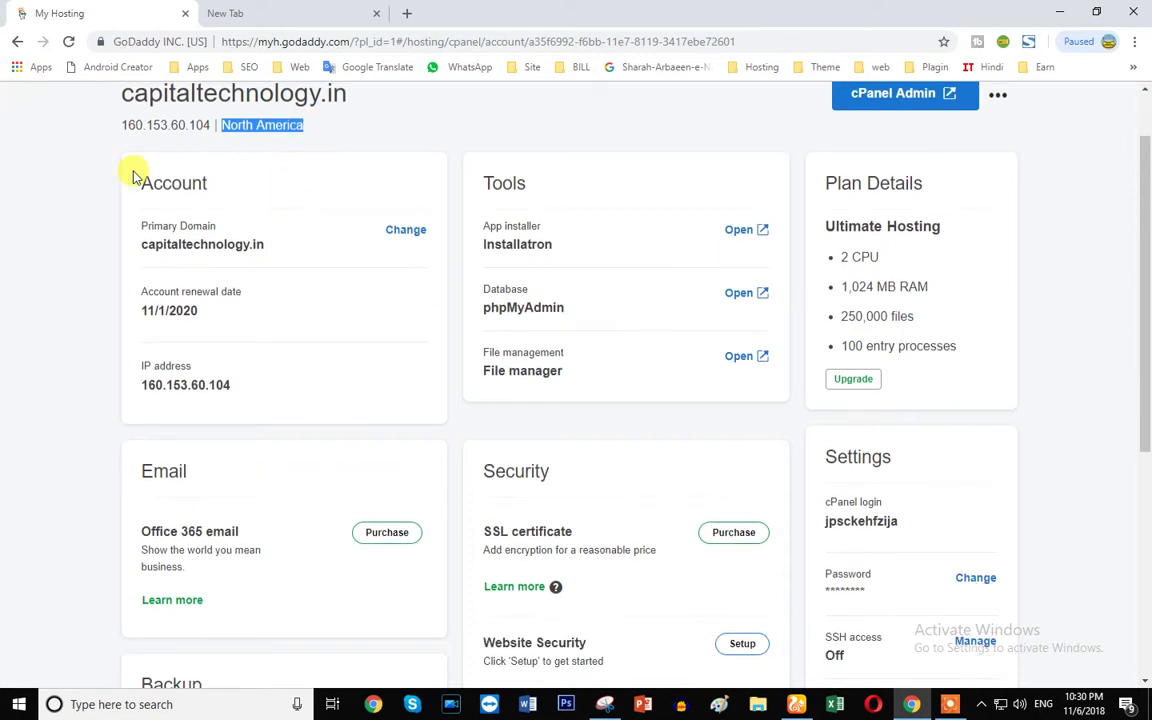
pyautogui.scroll(-1, 178, 190)
pyautogui.scroll(1, 178, 190)
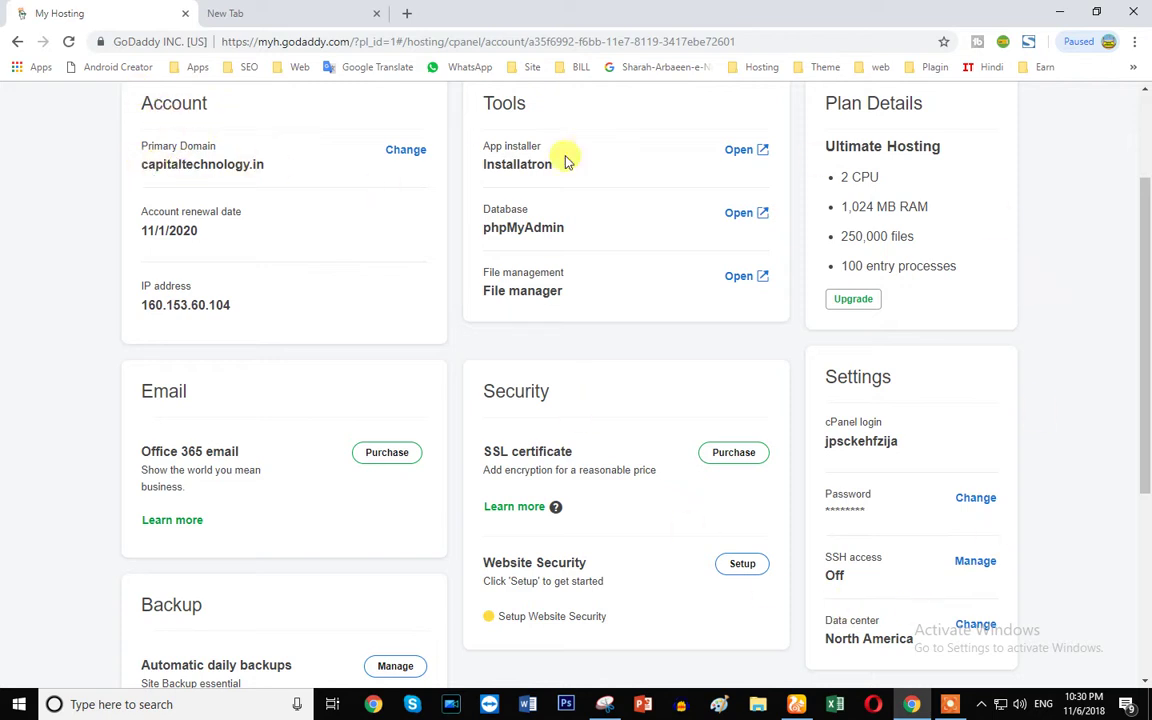
pyautogui.scroll(2, 406, 491)
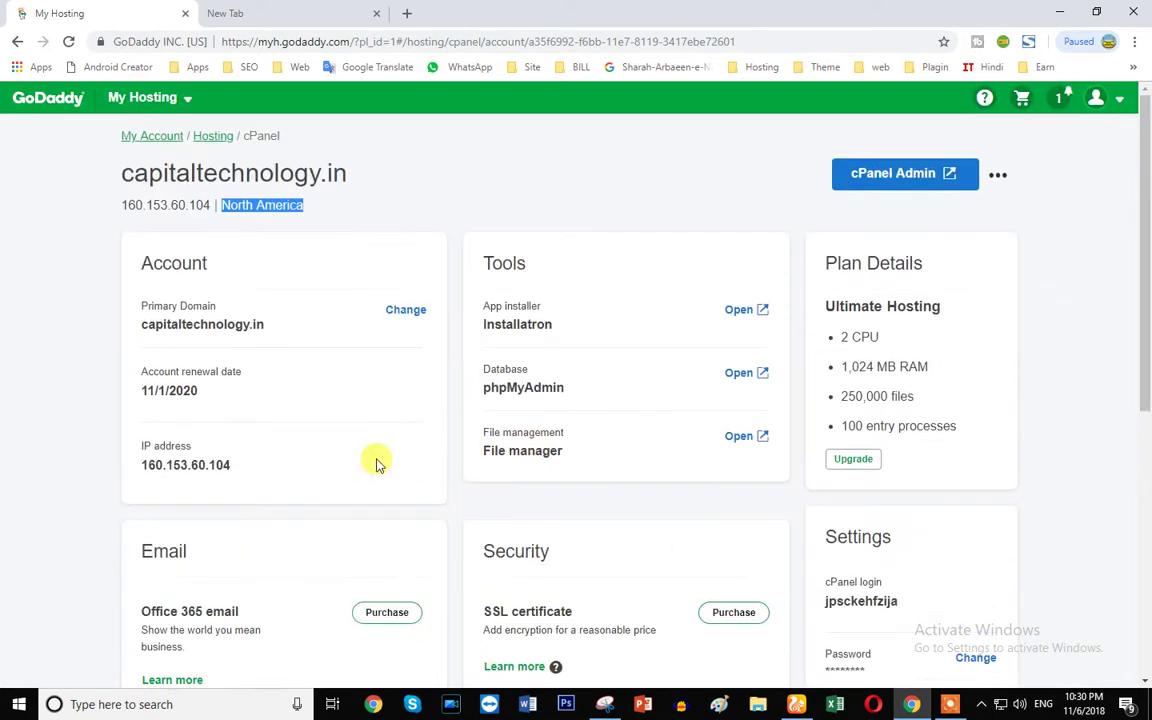
pyautogui.click(908, 176)
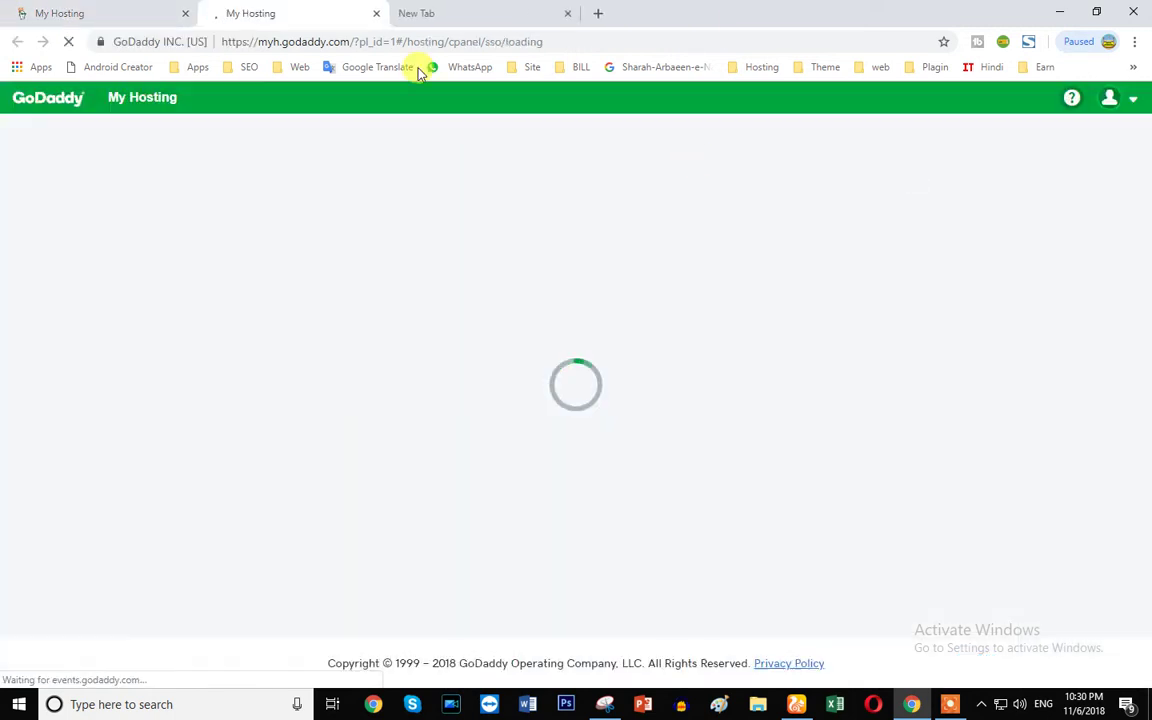
# - Close the extra new tab, let cPanel load, and go to Addon Domains under Domains
pyautogui.click(466, 17)
pyautogui.click(568, 13)
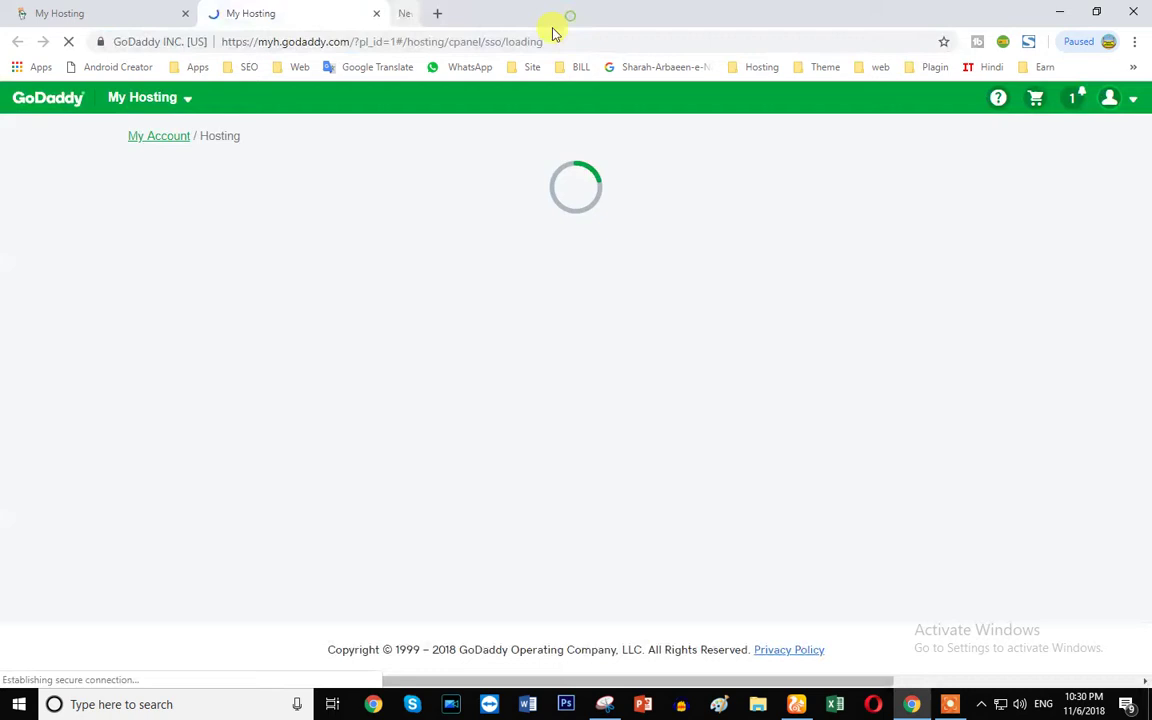
pyautogui.click(328, 42)
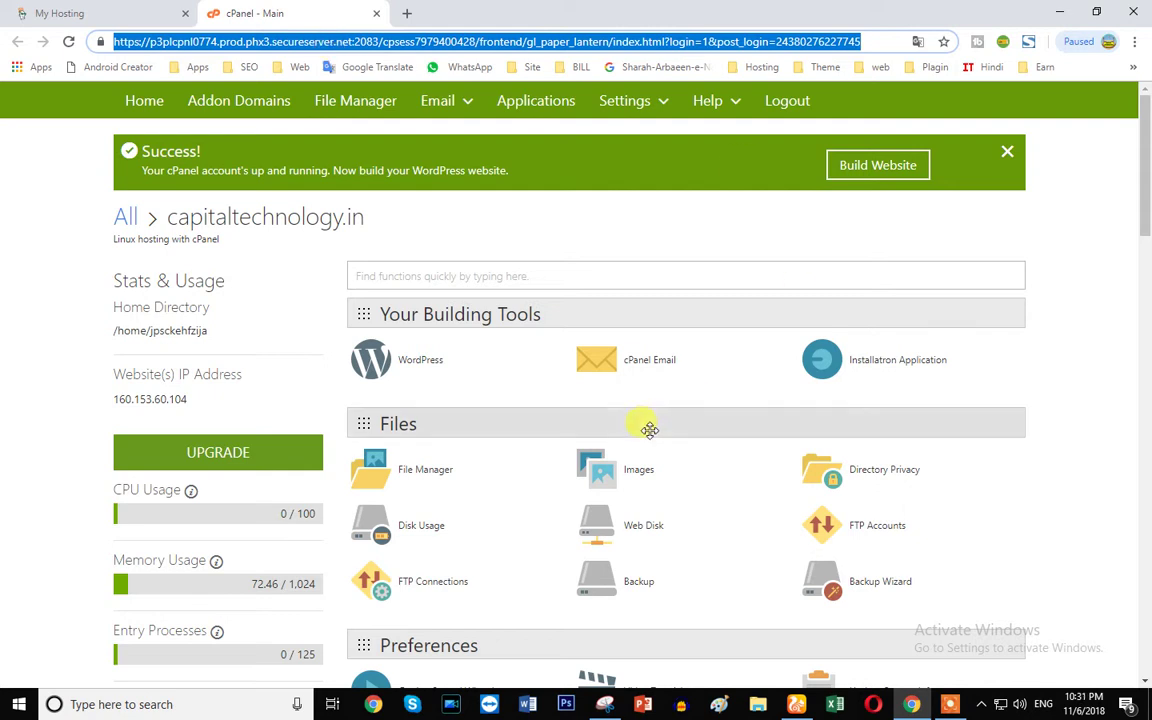
pyautogui.scroll(-7, 476, 406)
pyautogui.scroll(-5, 505, 474)
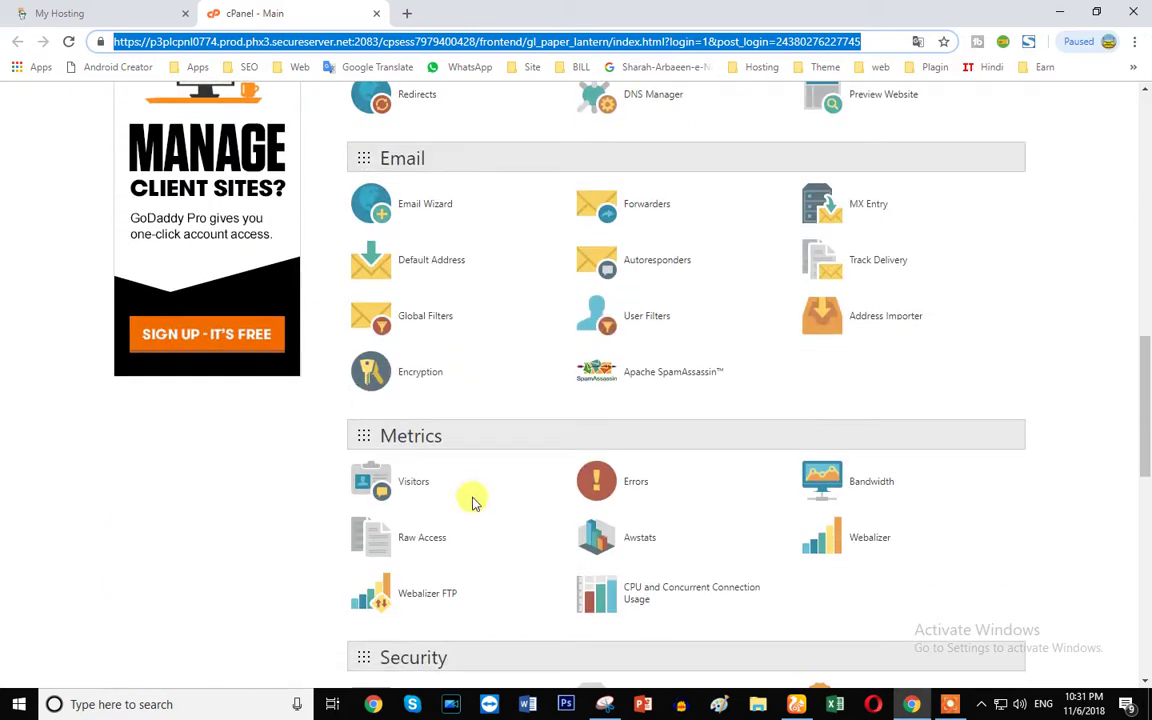
pyautogui.scroll(-6, 458, 563)
pyautogui.scroll(1, 555, 537)
pyautogui.scroll(8, 758, 585)
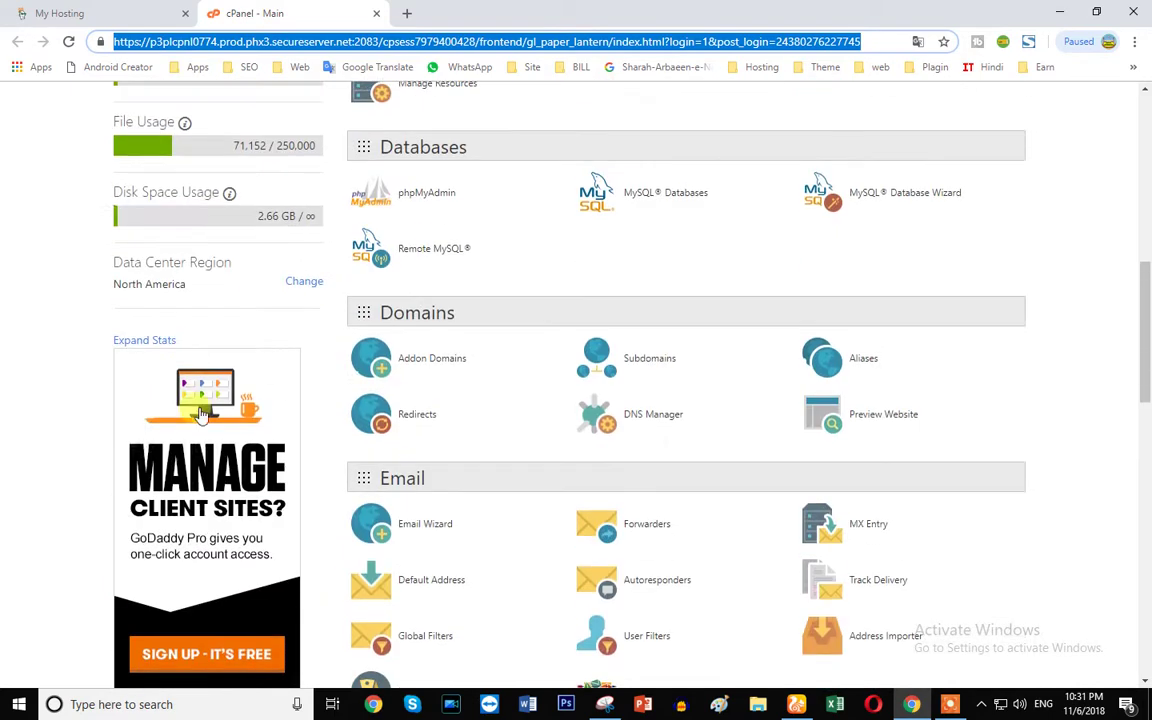
pyautogui.scroll(4, 684, 362)
pyautogui.scroll(3, 60, 407)
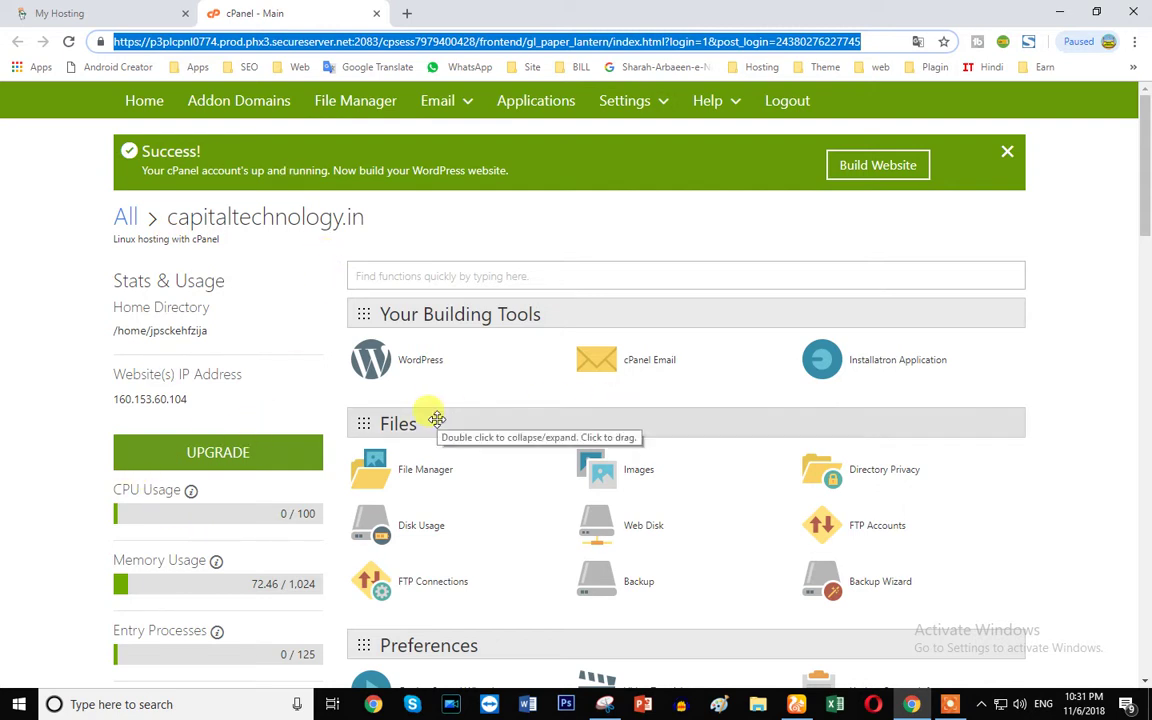
pyautogui.scroll(-1, 435, 415)
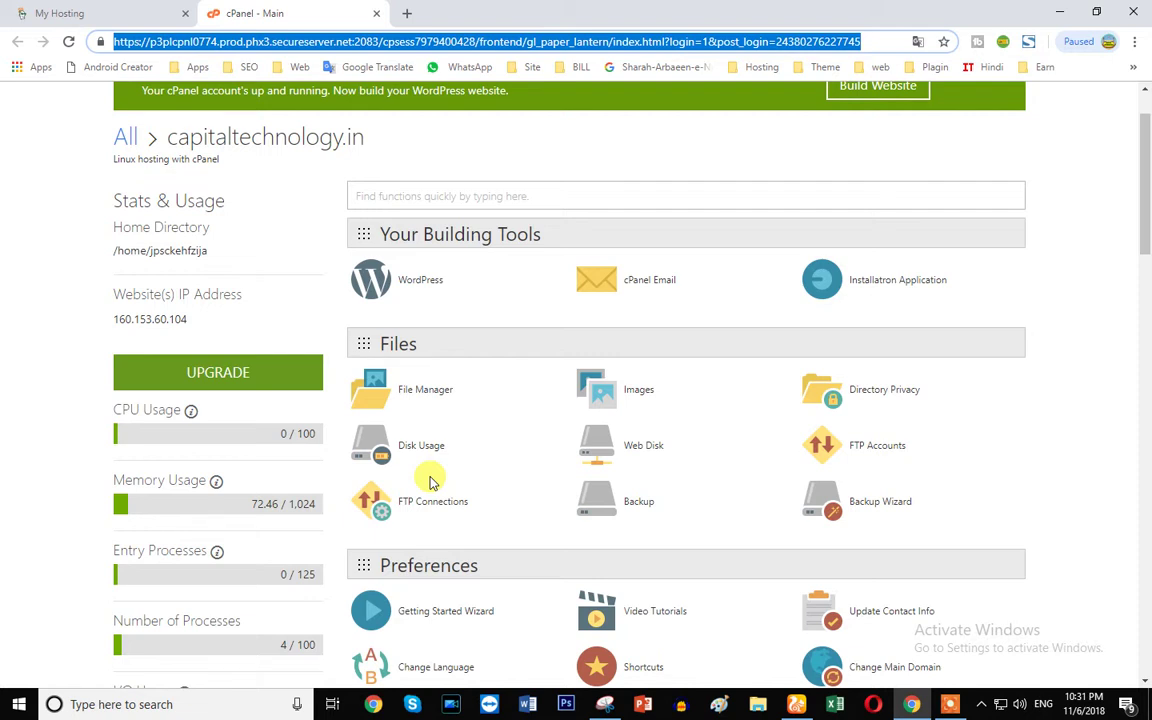
pyautogui.scroll(-2, 432, 483)
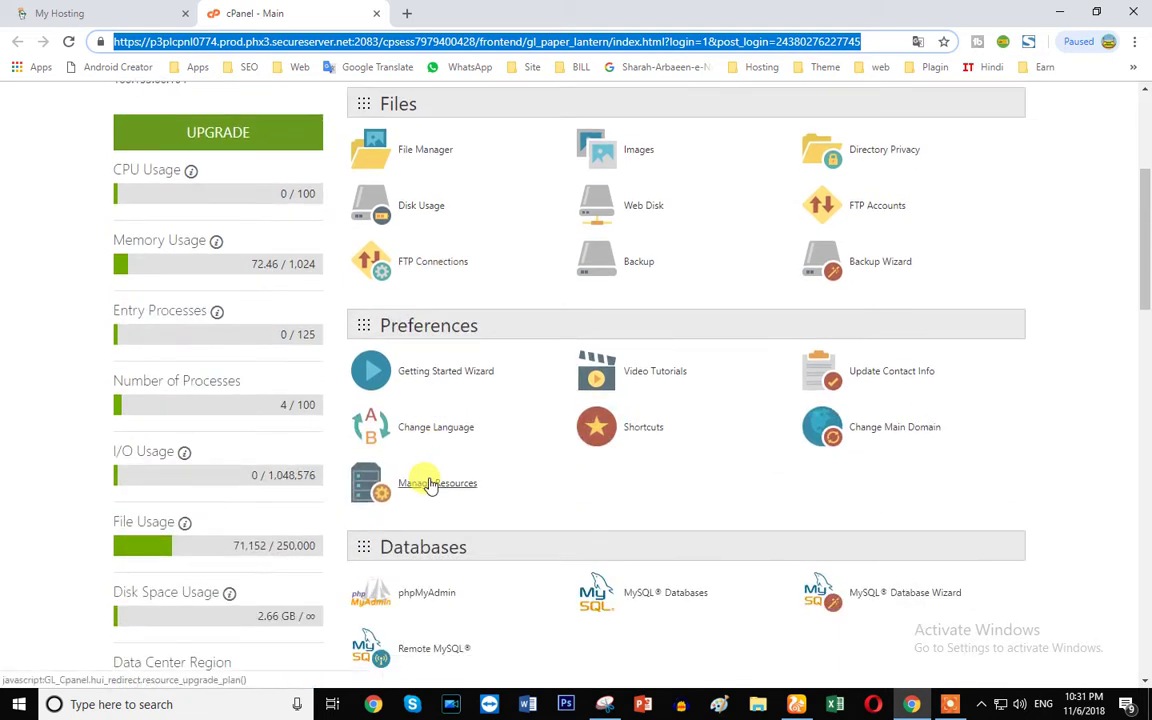
pyautogui.scroll(-3, 430, 490)
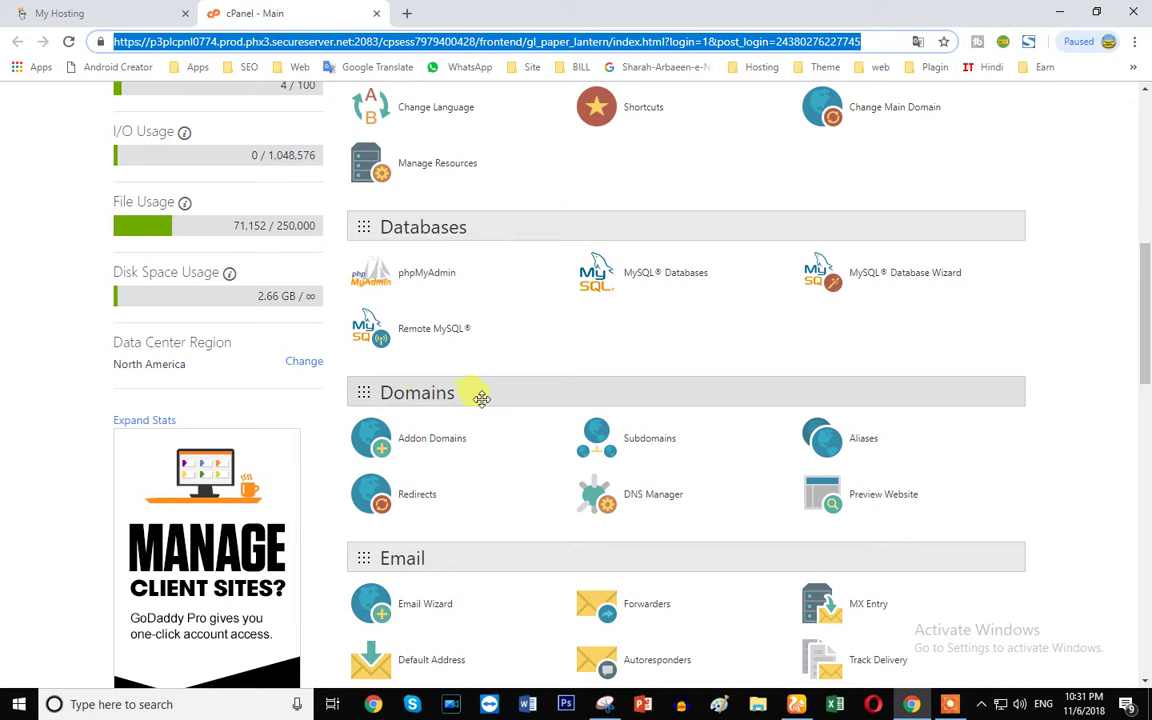
pyautogui.click(420, 445)
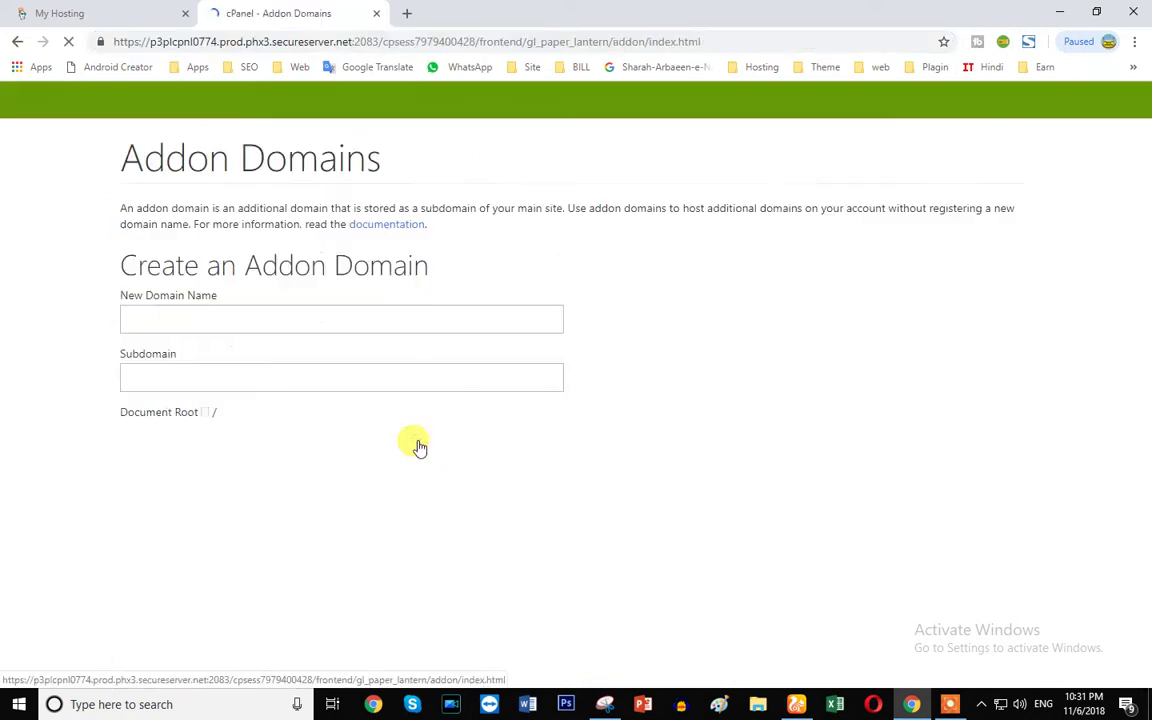
# - Paste bookmyrepair.net as the new domain, keeping subdomain bookmyrepair and root public_html/bookmyrepair.net, and add it
pyautogui.click(144, 318)
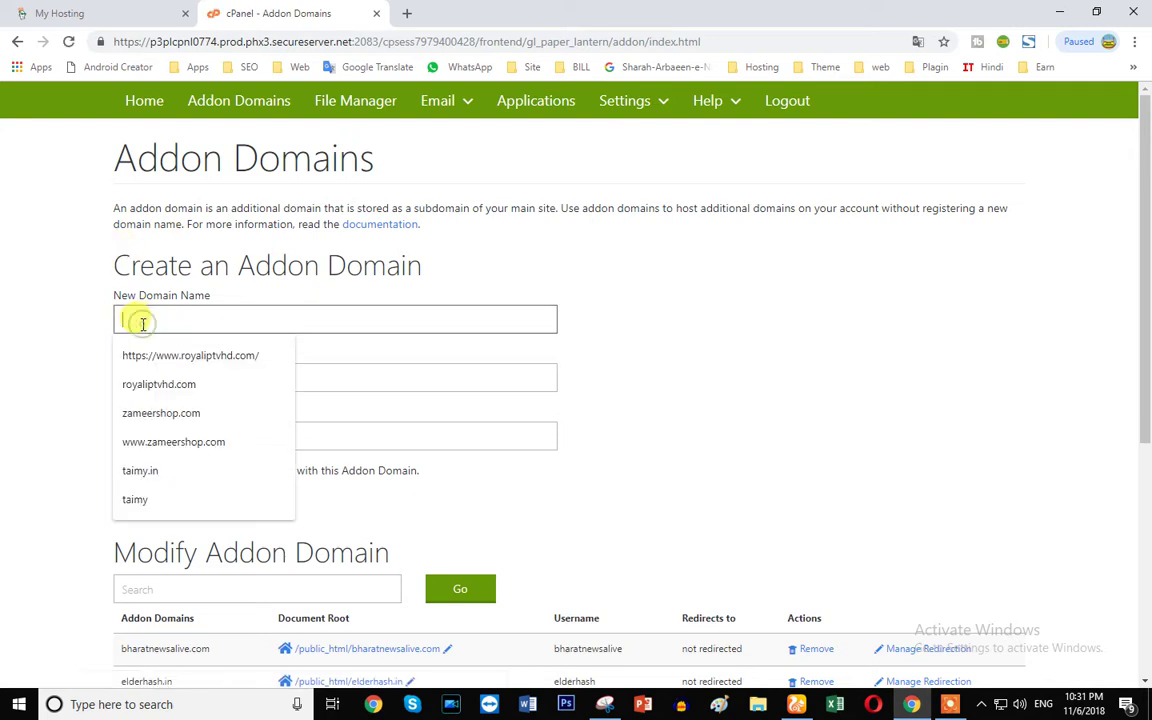
pyautogui.write('bookmyrepair.net')
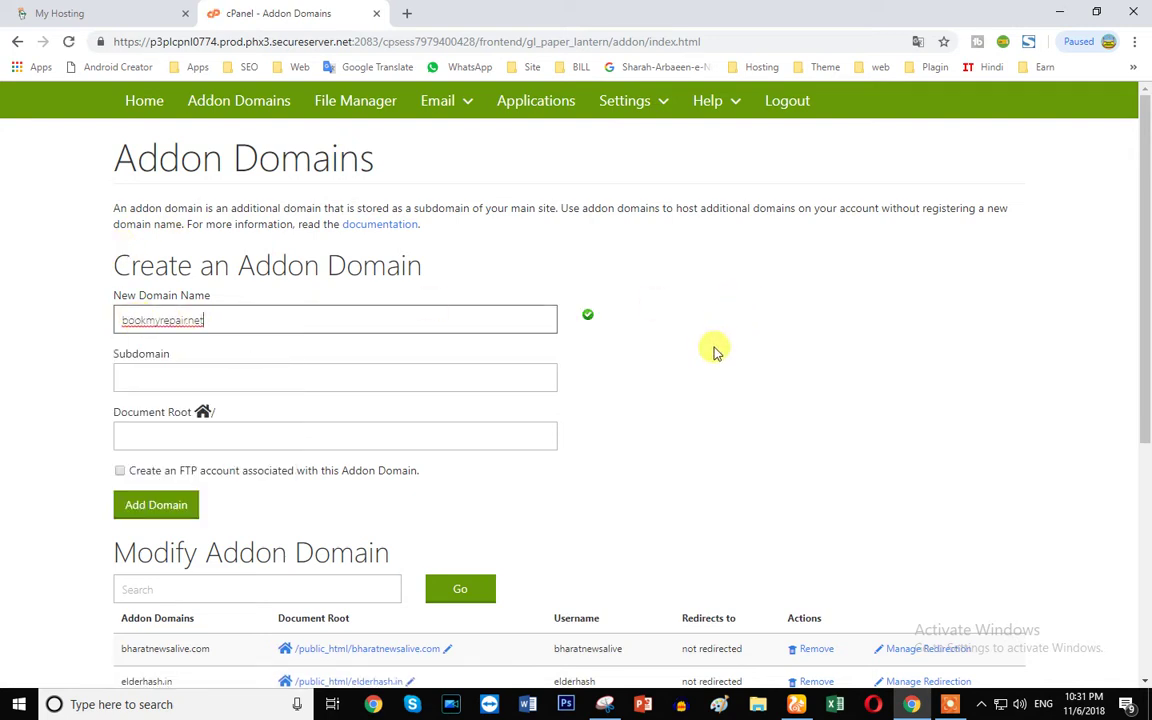
pyautogui.scroll(-1, 643, 352)
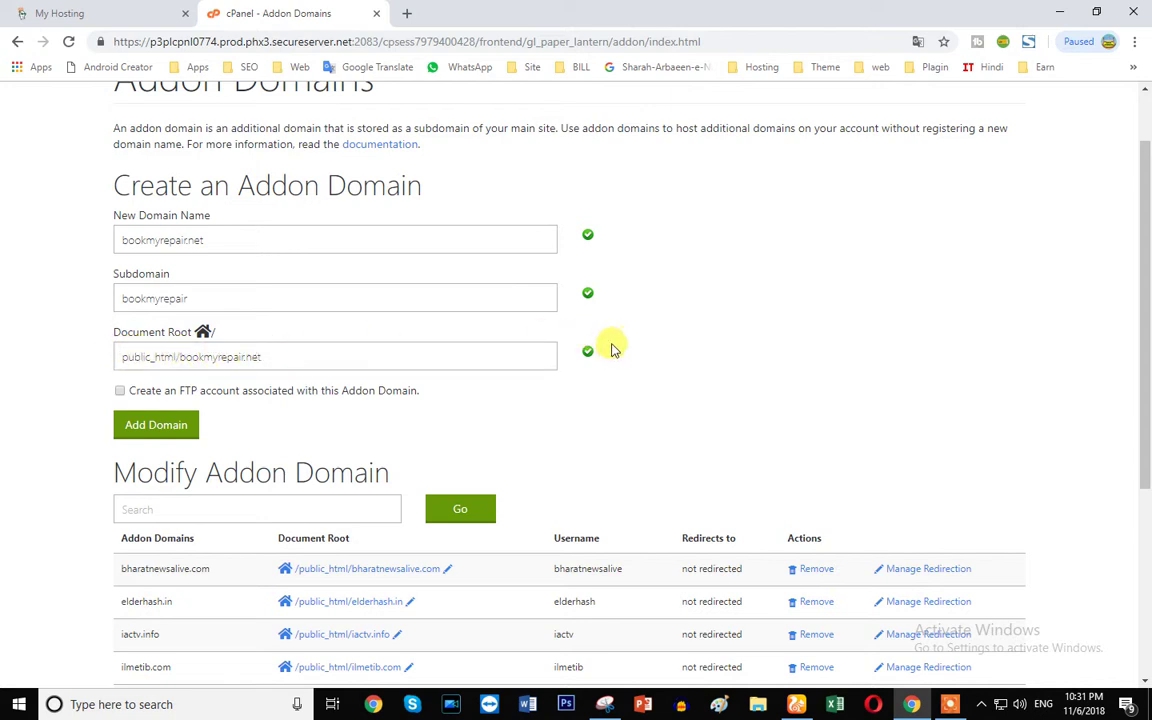
pyautogui.scroll(-2, 121, 398)
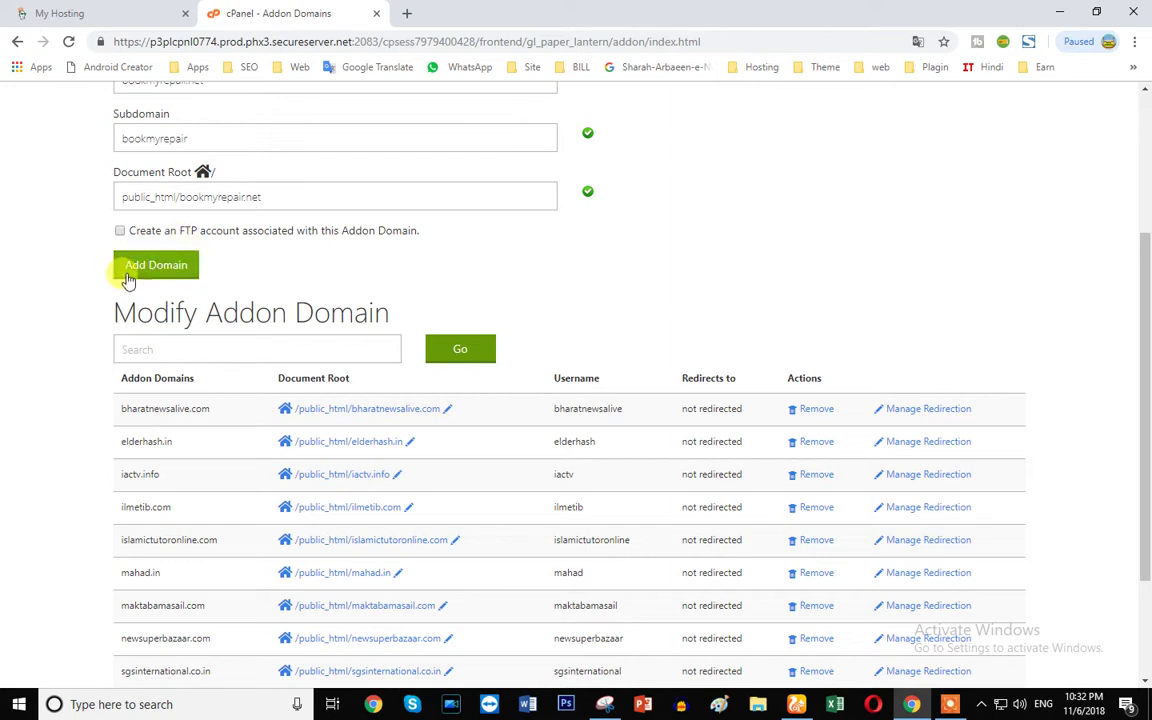
pyautogui.scroll(-3, 466, 442)
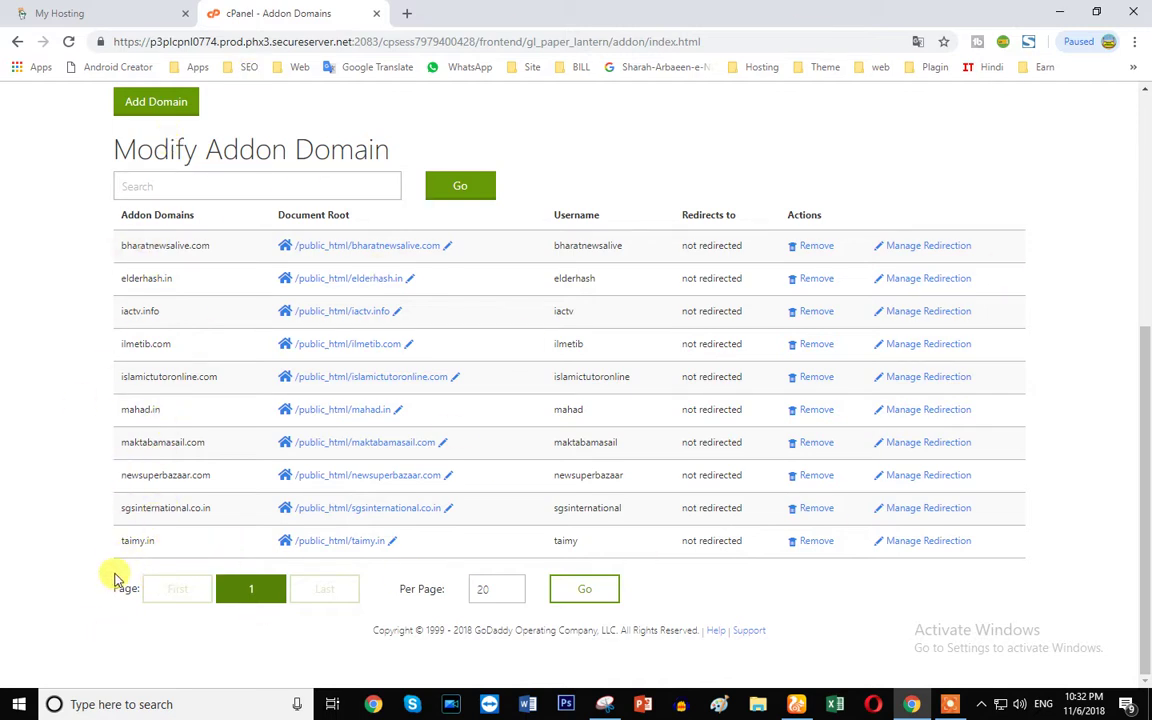
pyautogui.scroll(3, 116, 578)
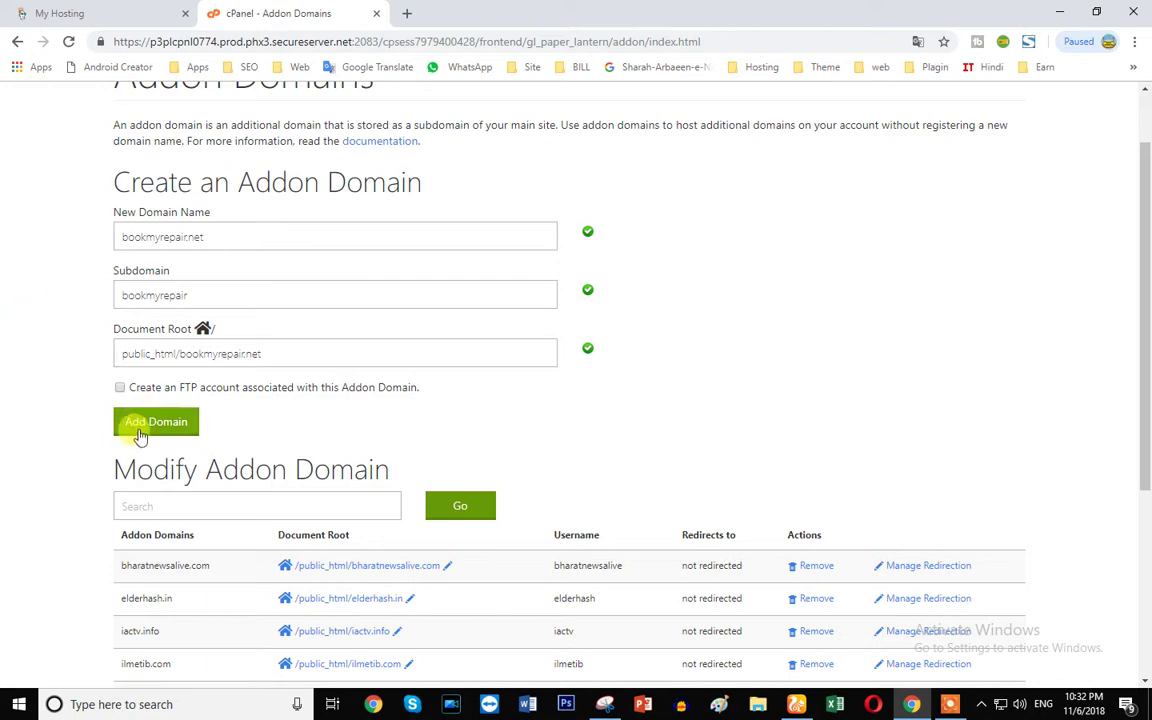
pyautogui.click(211, 236)
pyautogui.click(140, 420)
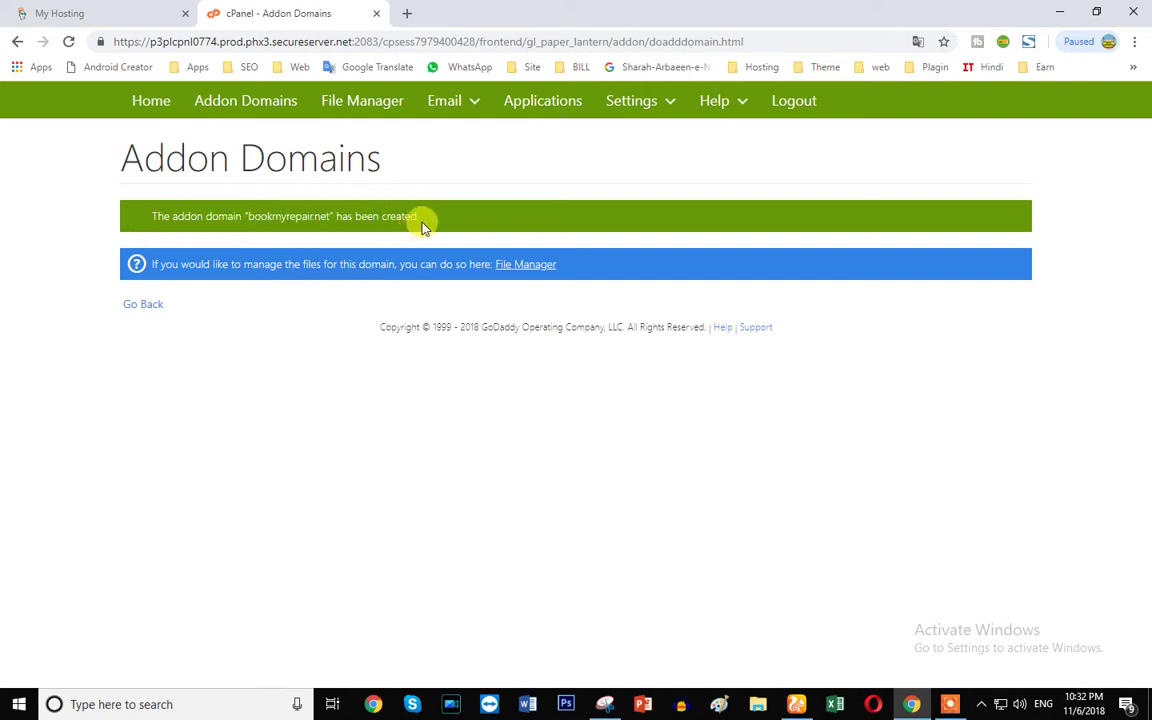
# - Check public_html/bookmyrepair.net in File Manager, holding only cgi-bin, then return to cPanel Home
pyautogui.moveTo(404, 214); pyautogui.dragTo(148, 216)
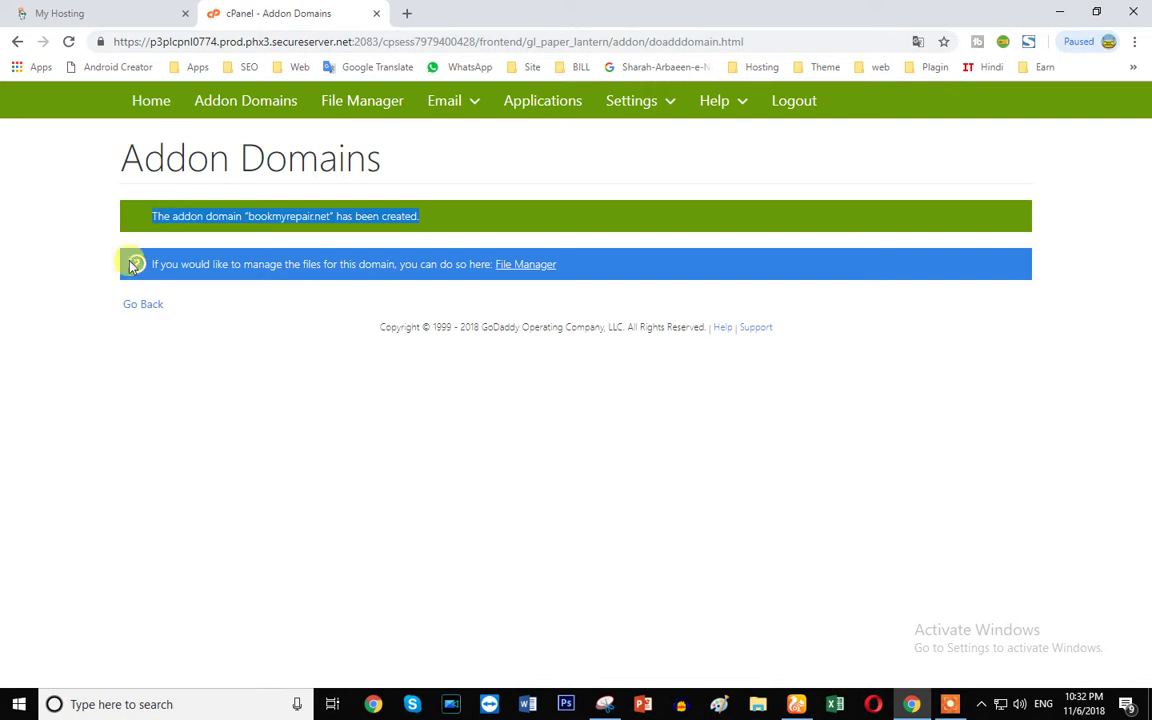
pyautogui.click(522, 265)
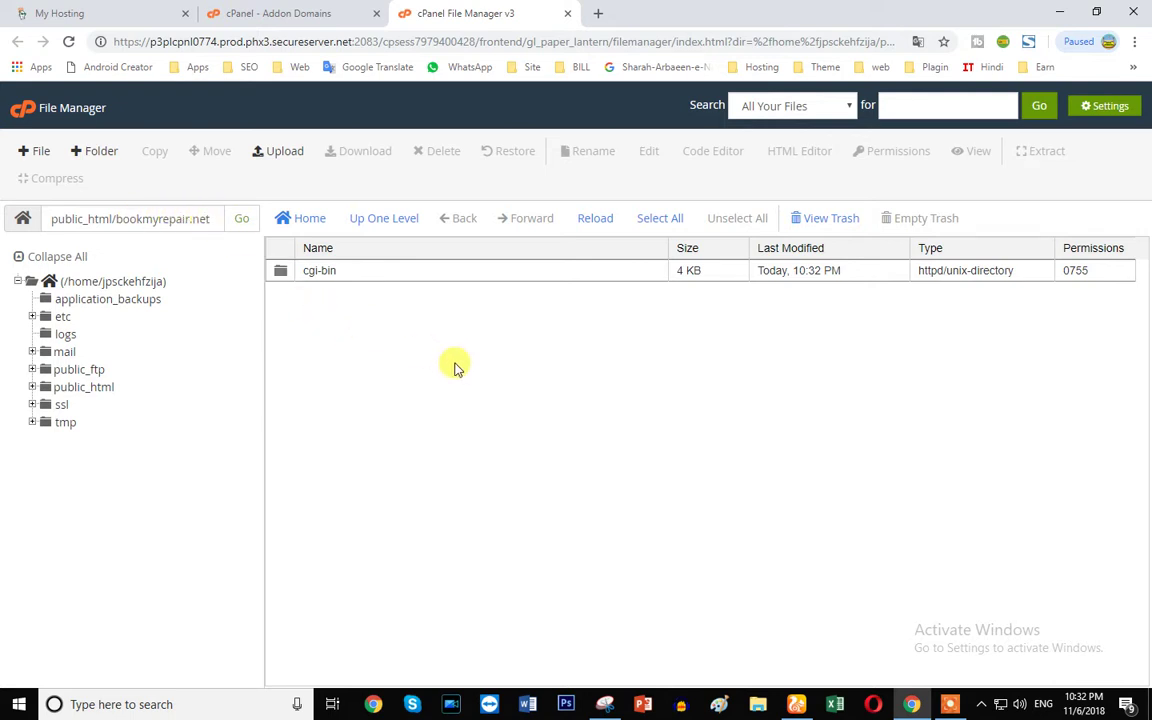
pyautogui.click(568, 14)
pyautogui.click(442, 36)
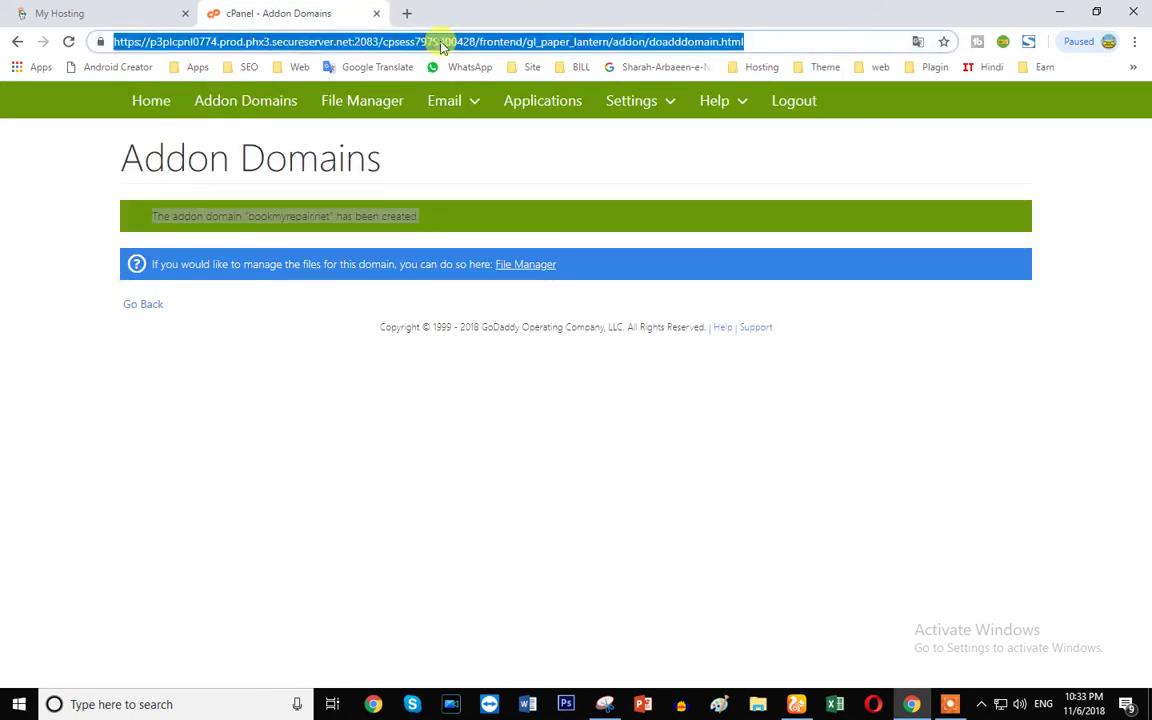
pyautogui.click(145, 108)
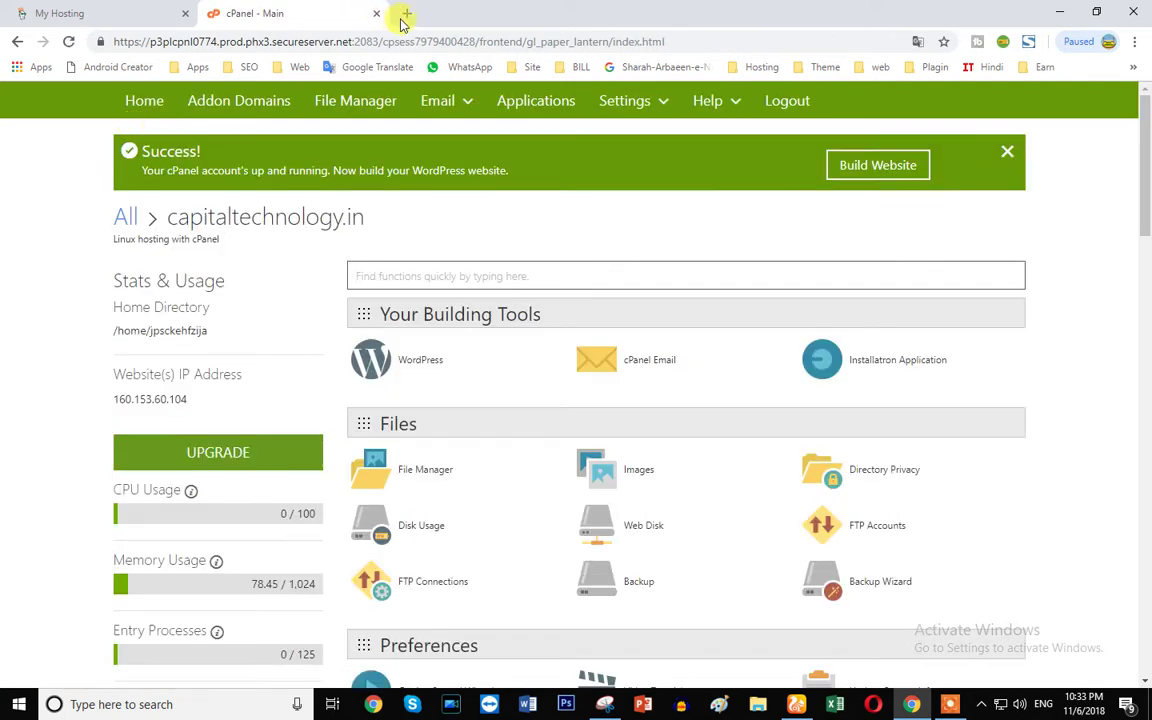
# - Load storeonline24.com in a new browser tab, then return to the cPanel tab
pyautogui.click(406, 16)
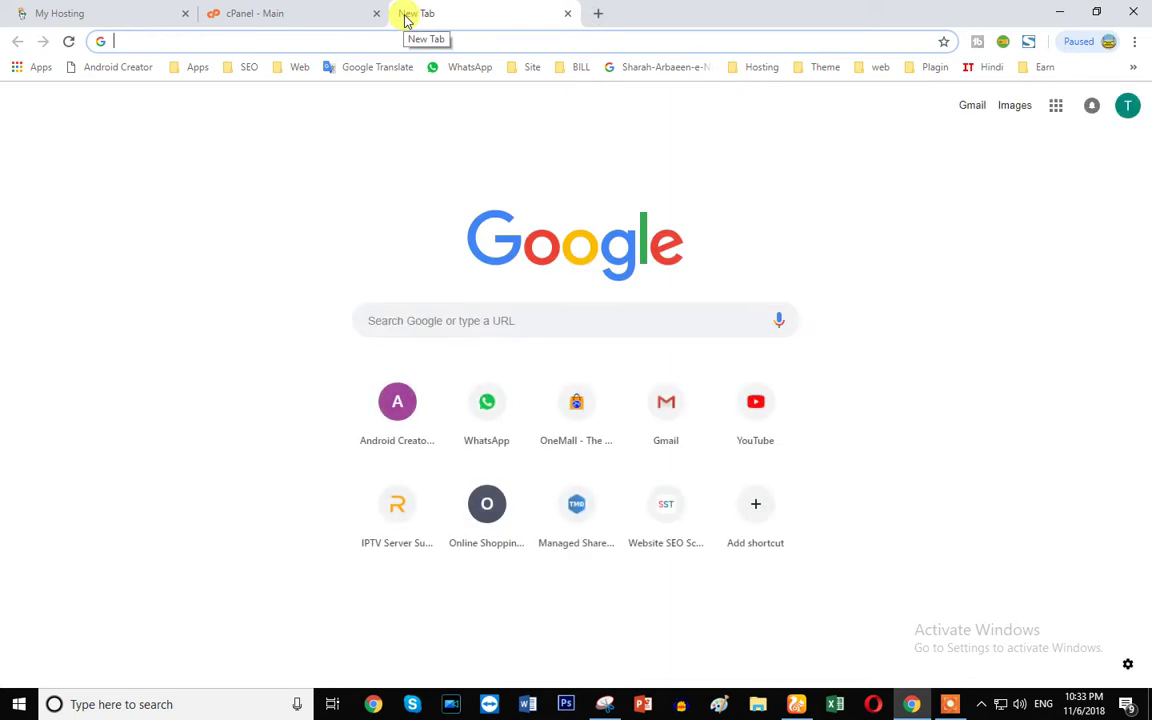
pyautogui.write('s')
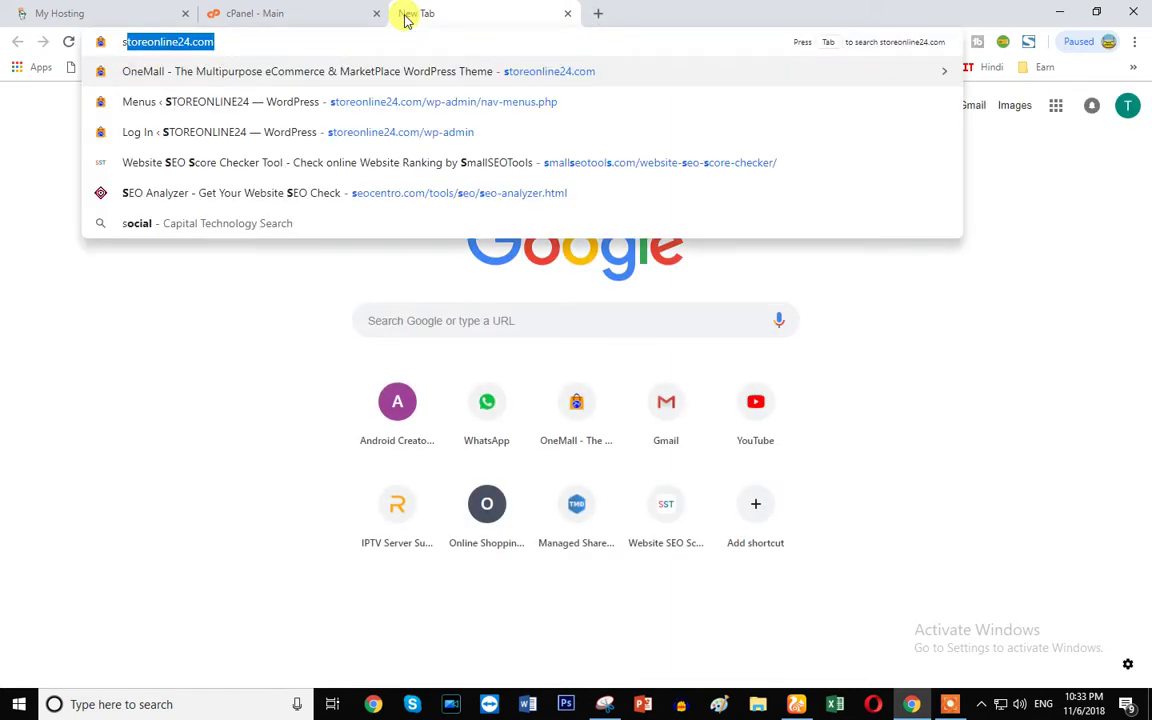
pyautogui.press('Return')
pyautogui.click(301, 13)
pyautogui.click(405, 17)
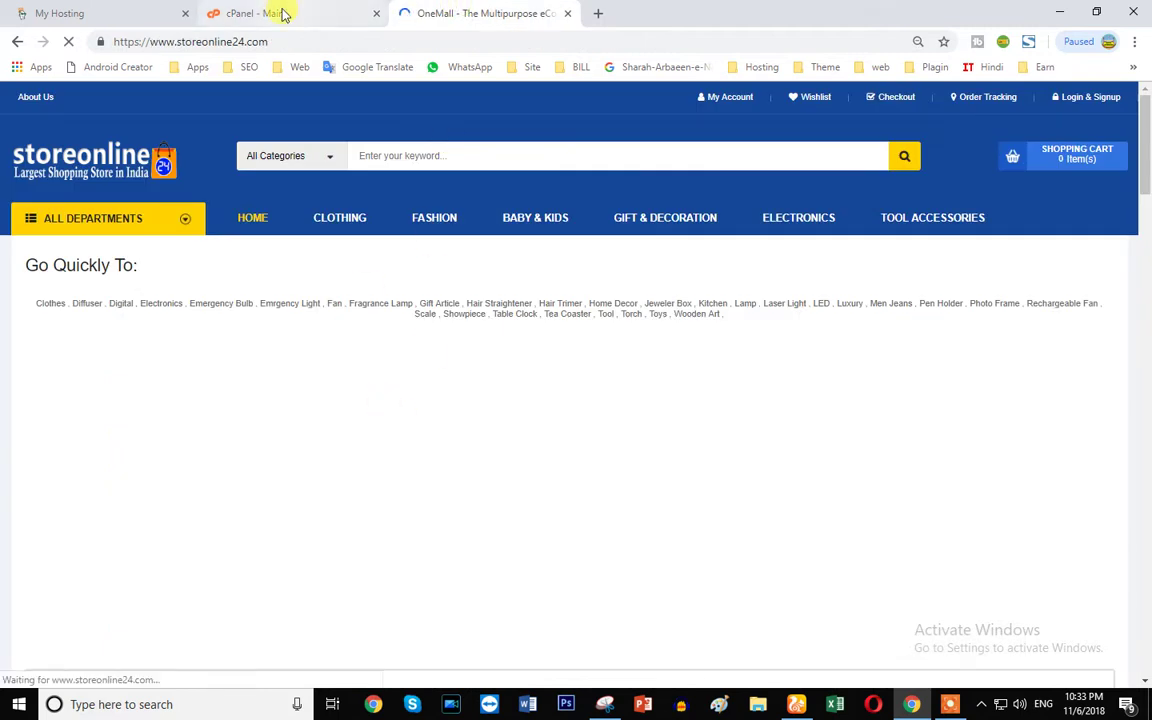
pyautogui.click(283, 14)
# - Open Installatron Application to list the 10 installed apps, including Bharat Live and CapitalTechnology
pyautogui.scroll(-5, 337, 432)
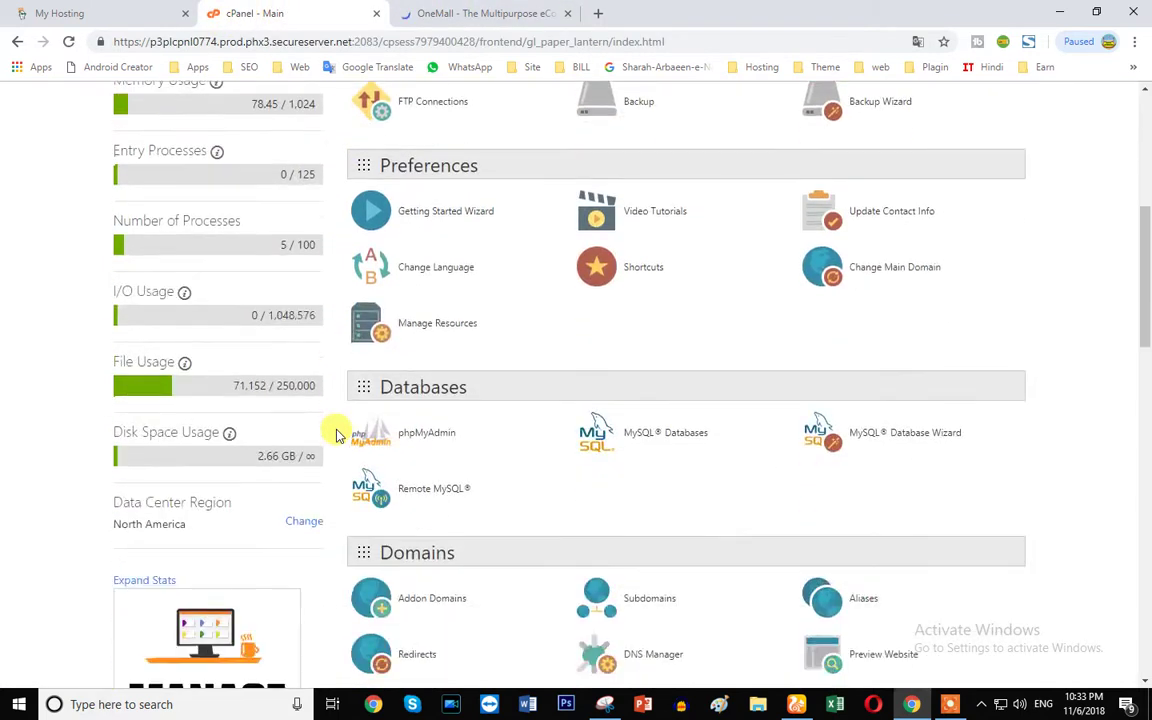
pyautogui.scroll(5, 334, 432)
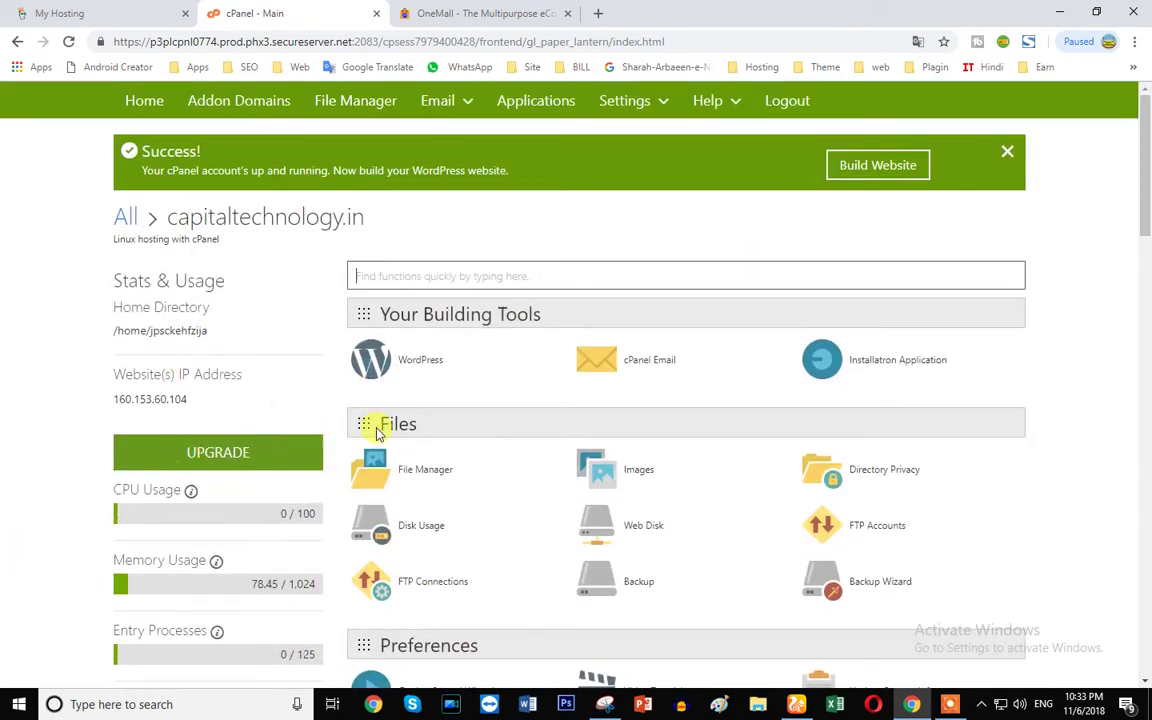
pyautogui.click(895, 361)
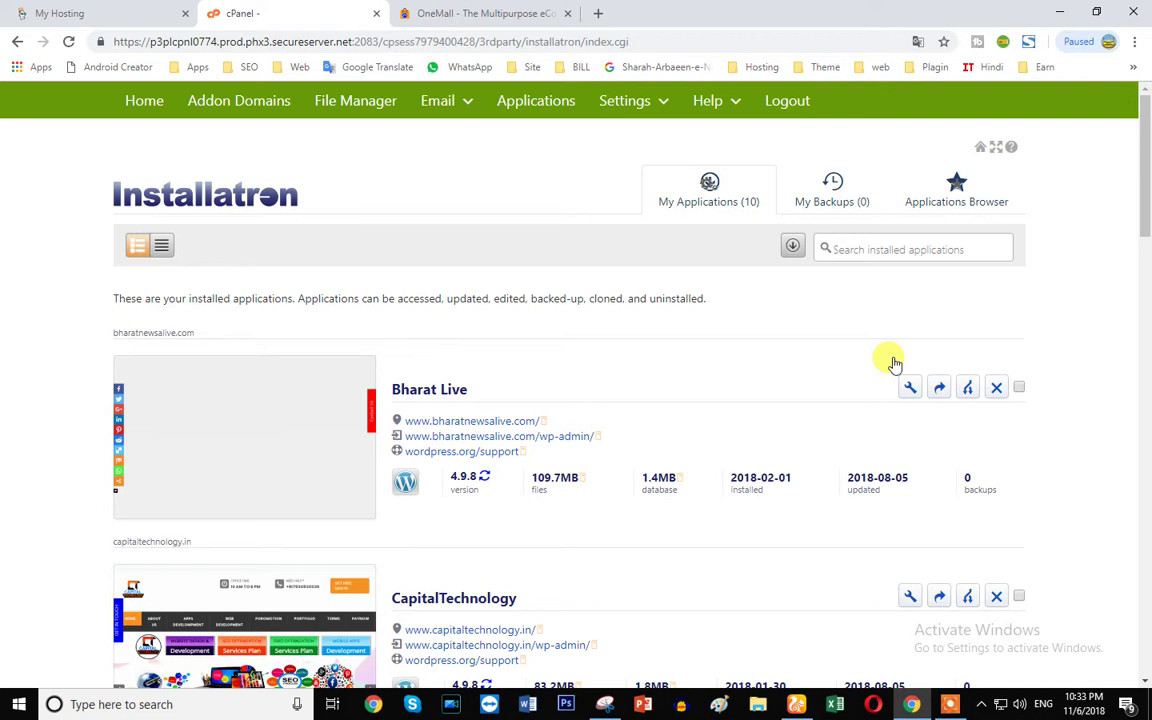
# - Select the hosting IP 160.153.60.104 on My Hosting, then switch to the other browser's GoDaddy sign-in
pyautogui.click(82, 14)
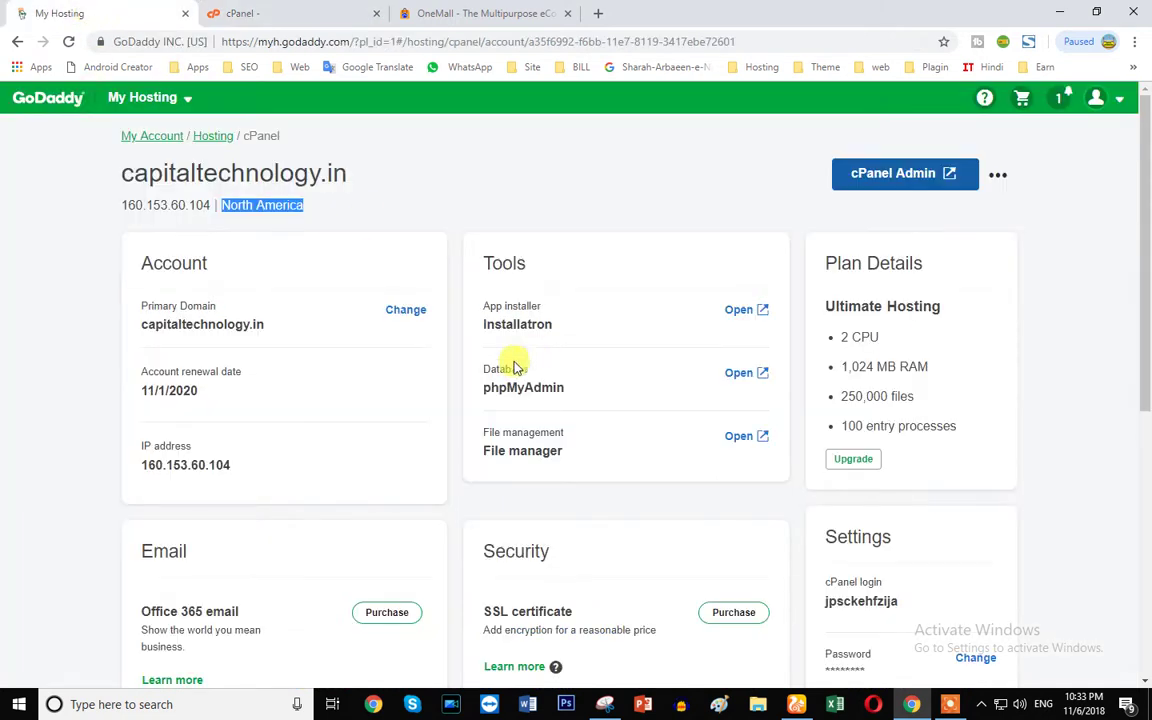
pyautogui.click(116, 212)
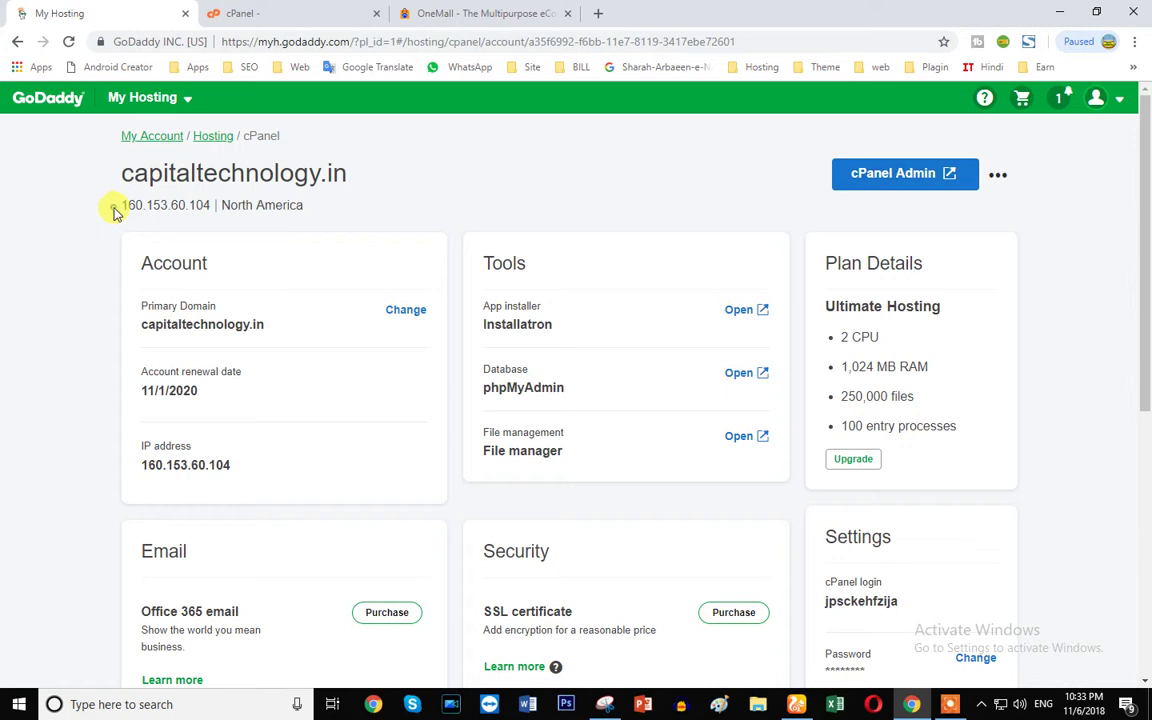
pyautogui.moveTo(122, 205); pyautogui.dragTo(220, 209)
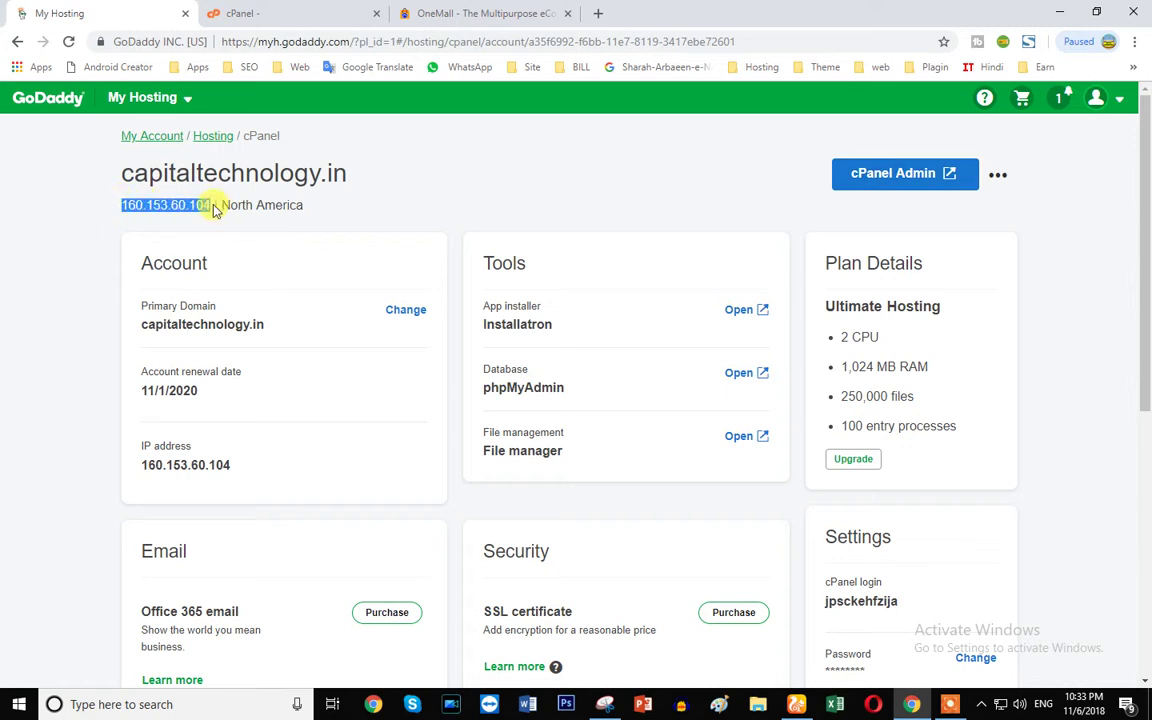
pyautogui.click(255, 10)
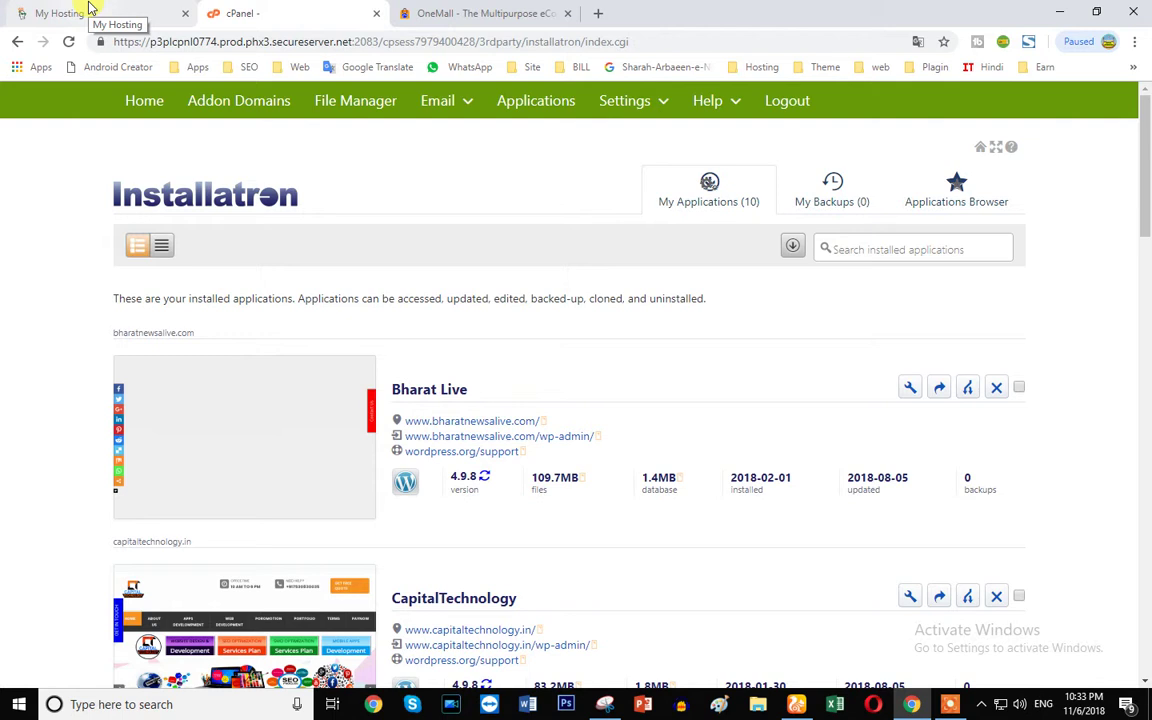
pyautogui.click(88, 10)
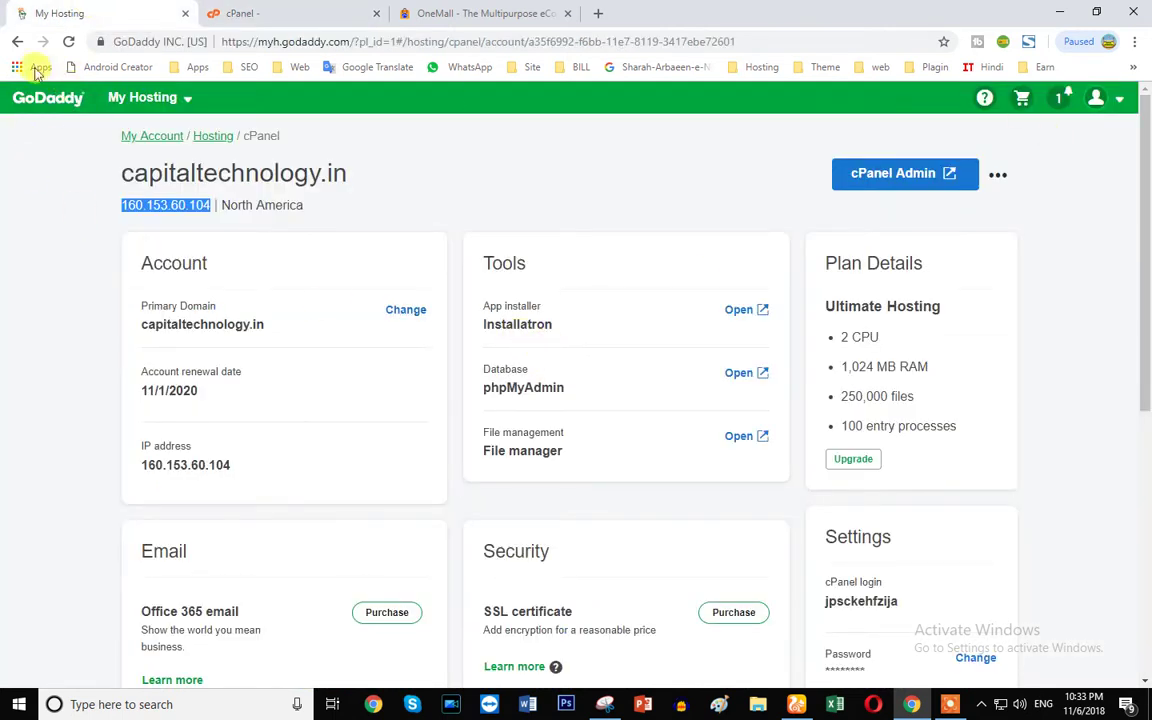
pyautogui.click(15, 44)
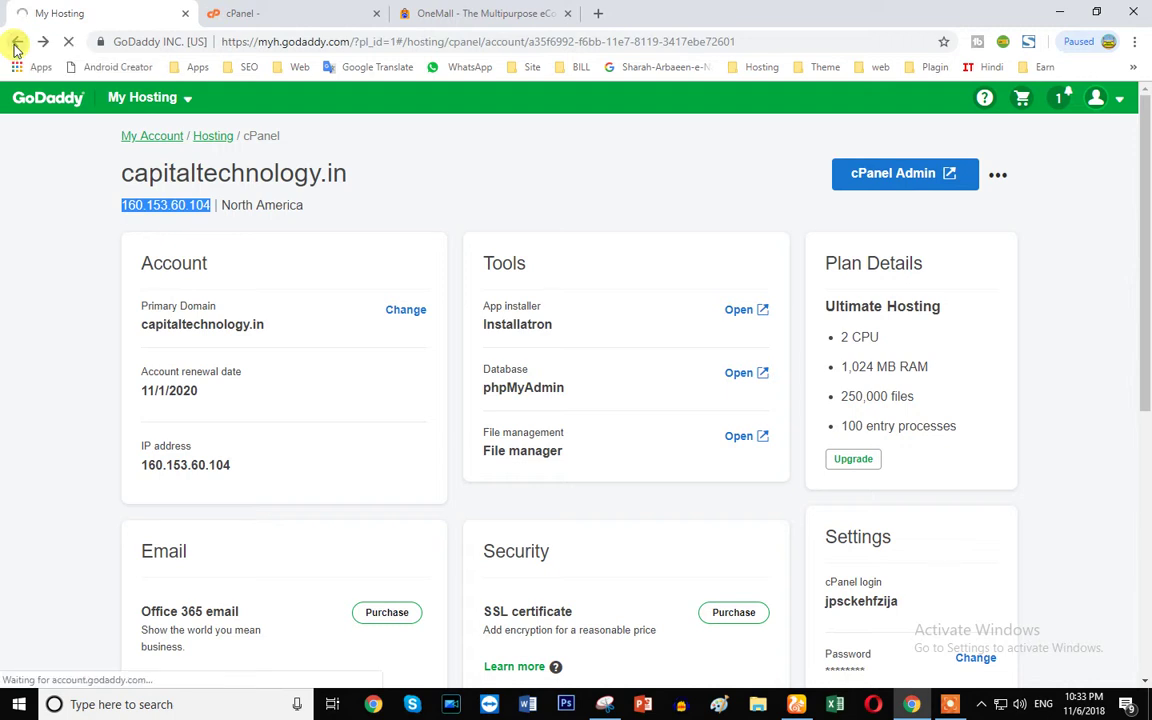
pyautogui.click(267, 13)
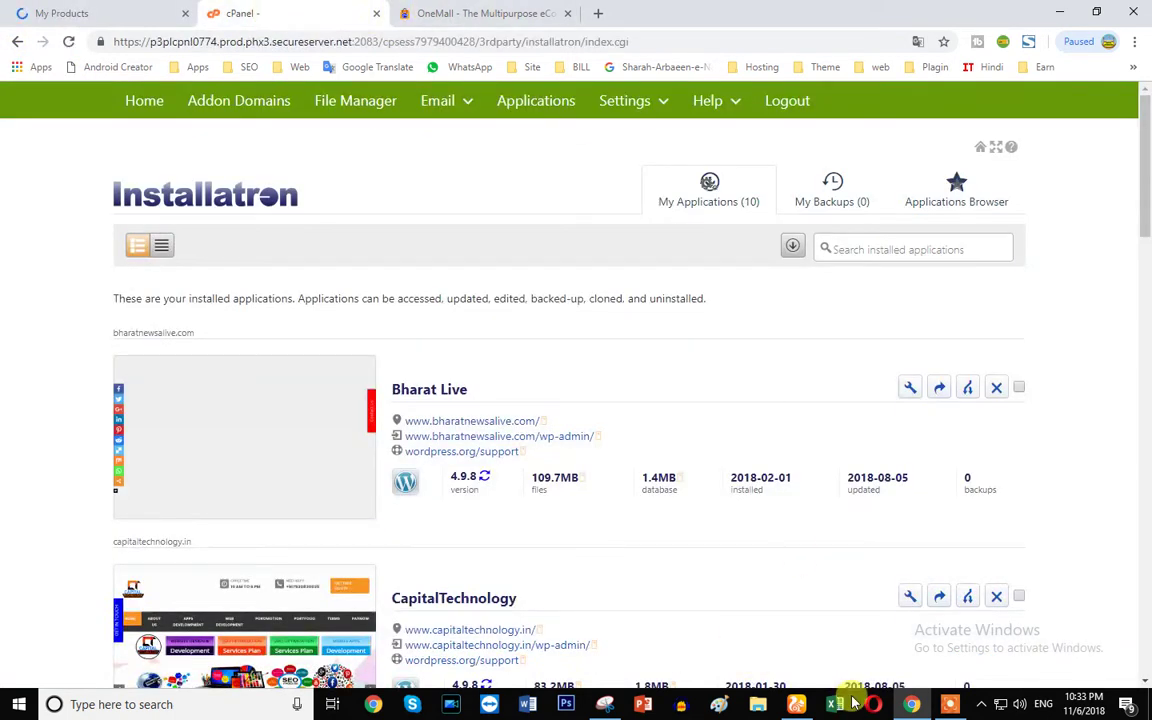
pyautogui.click(796, 704)
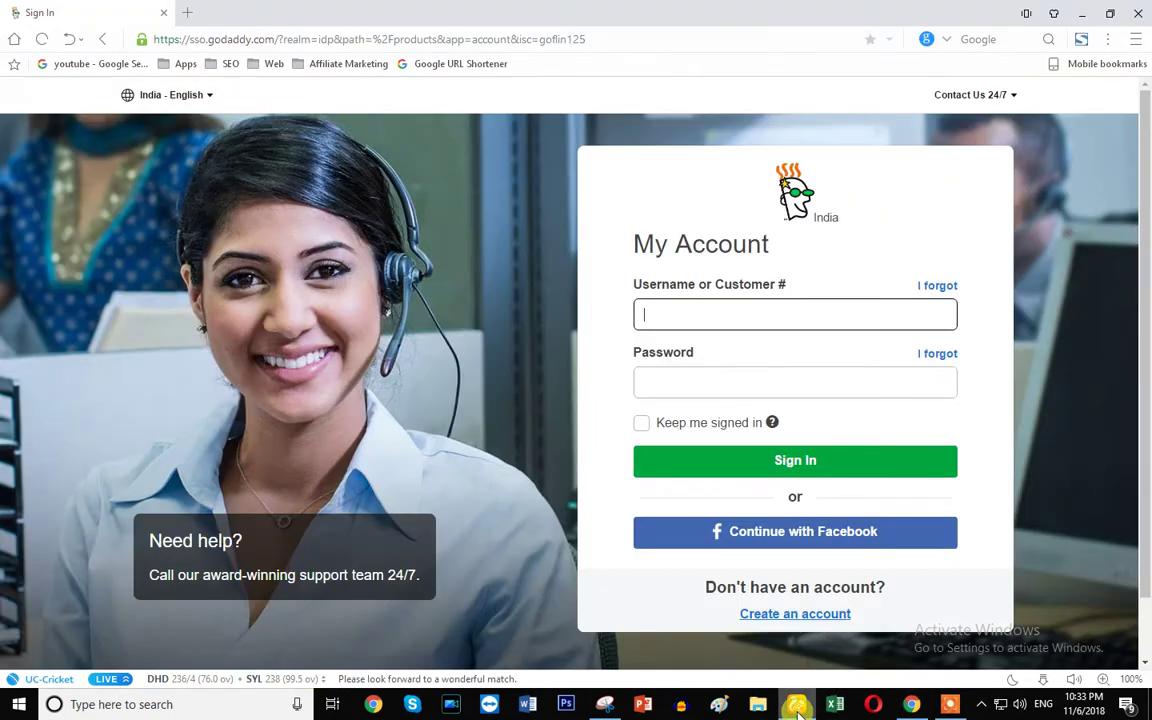
# - Sign in and open DNS Management for BOOKMYREPAIR.NET, dismissing the outdated-browser warning
pyautogui.click(677, 313)
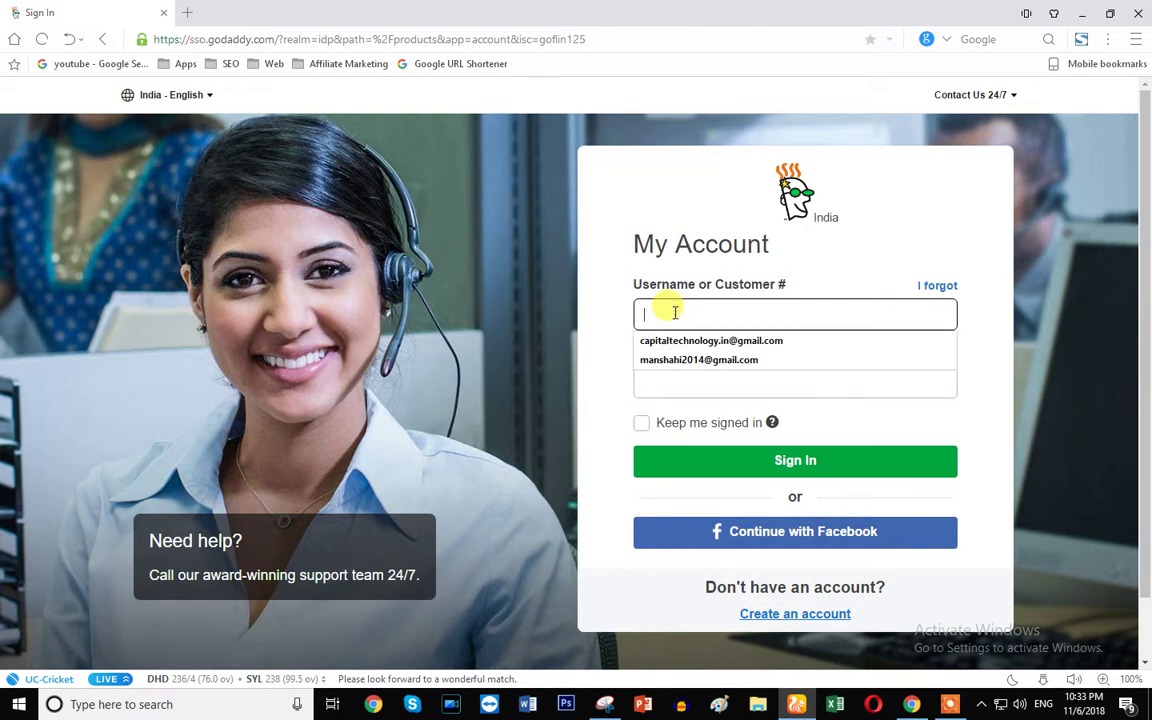
pyautogui.write('k')
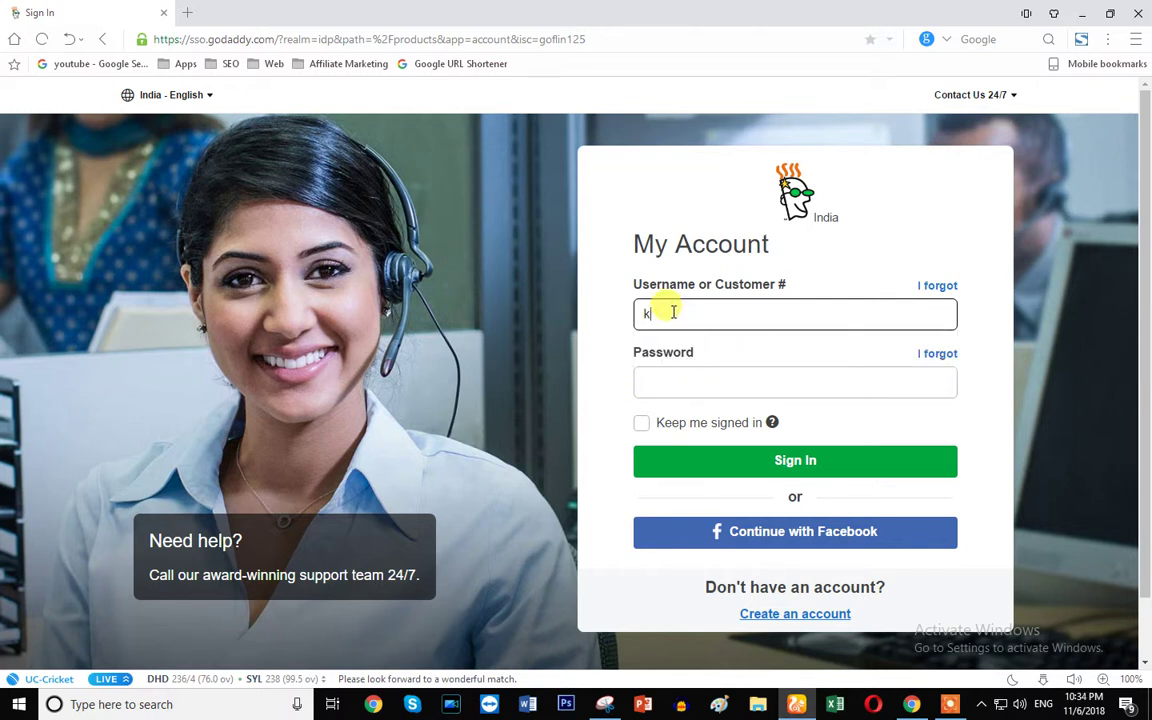
pyautogui.click(950, 700)
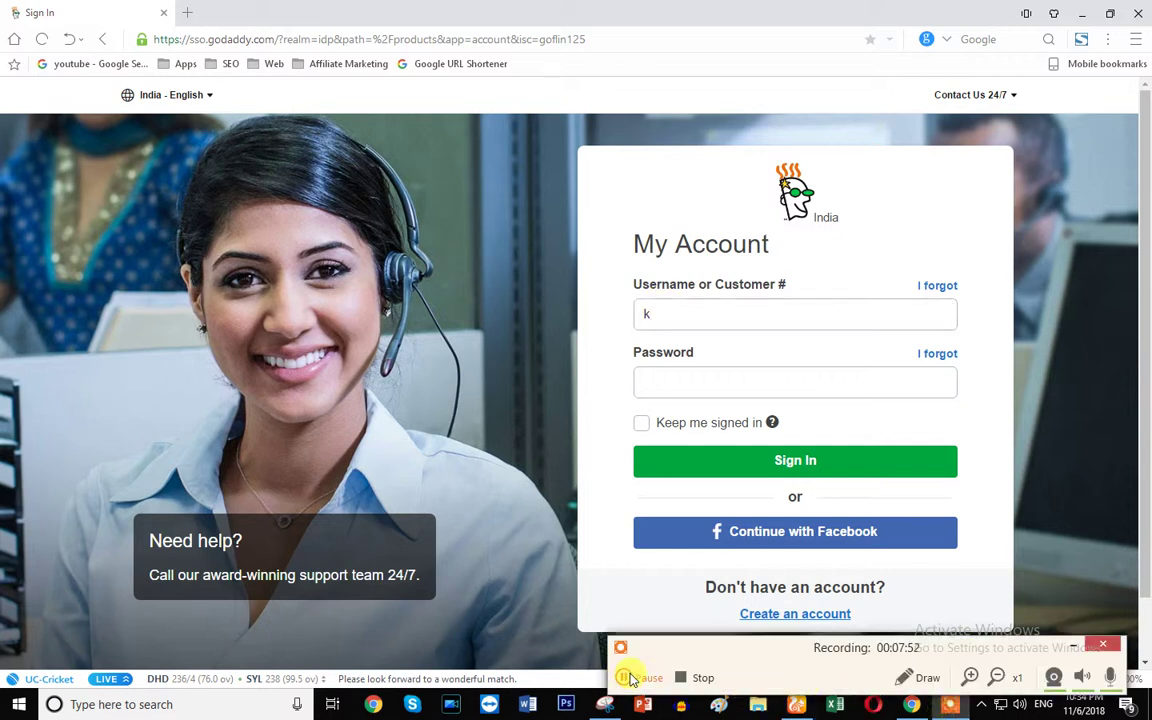
pyautogui.click(630, 678)
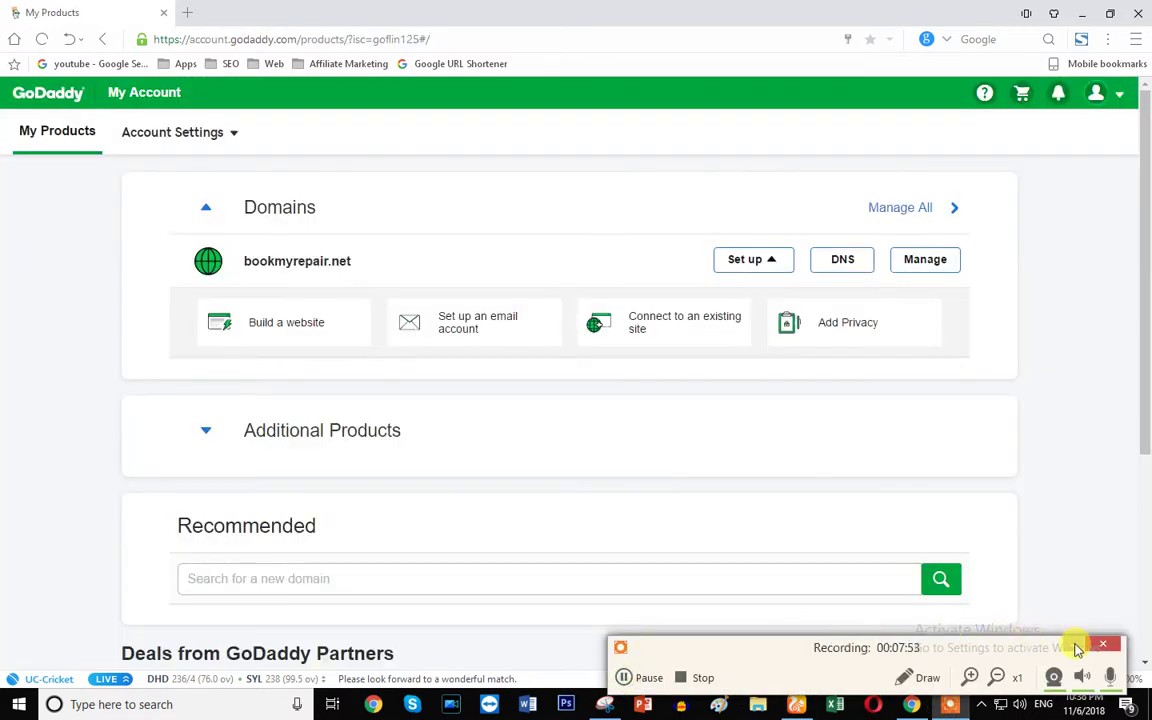
pyautogui.click(1079, 647)
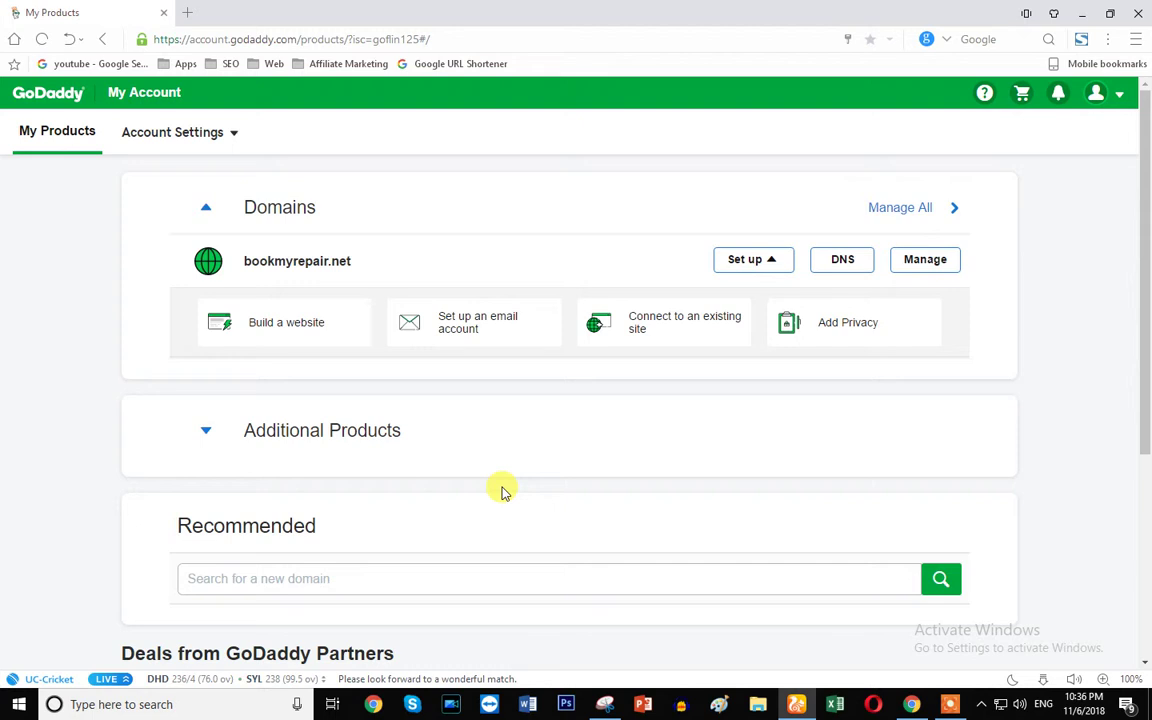
pyautogui.click(841, 260)
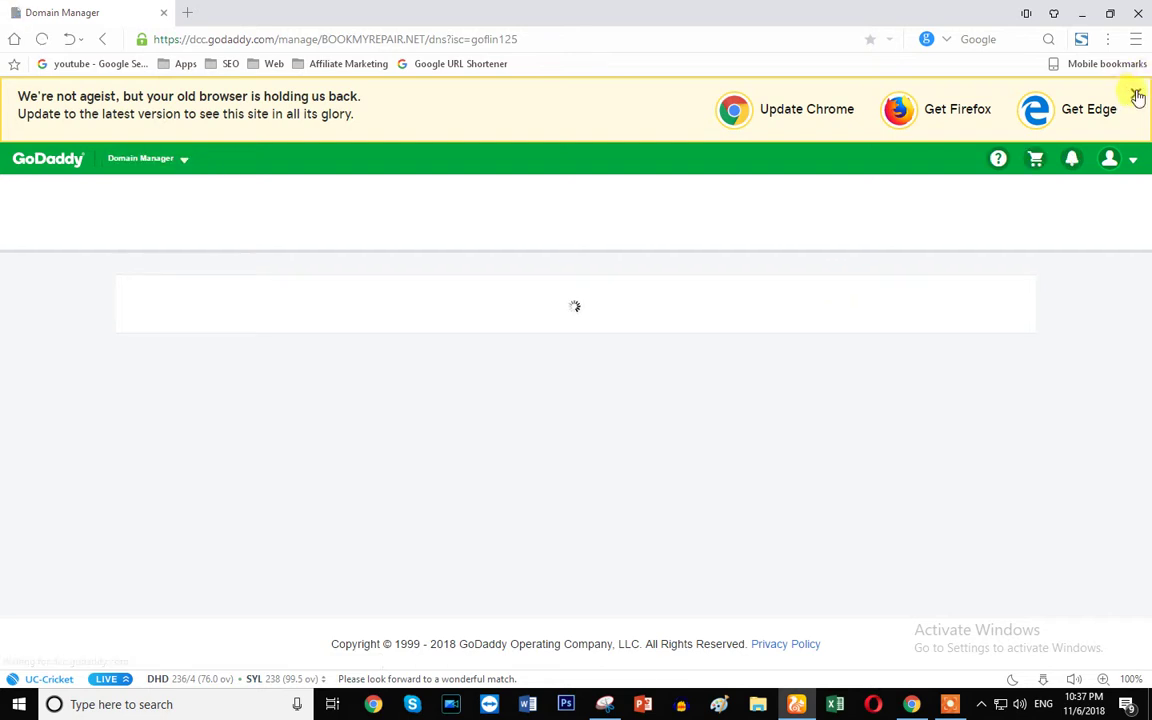
pyautogui.click(1135, 94)
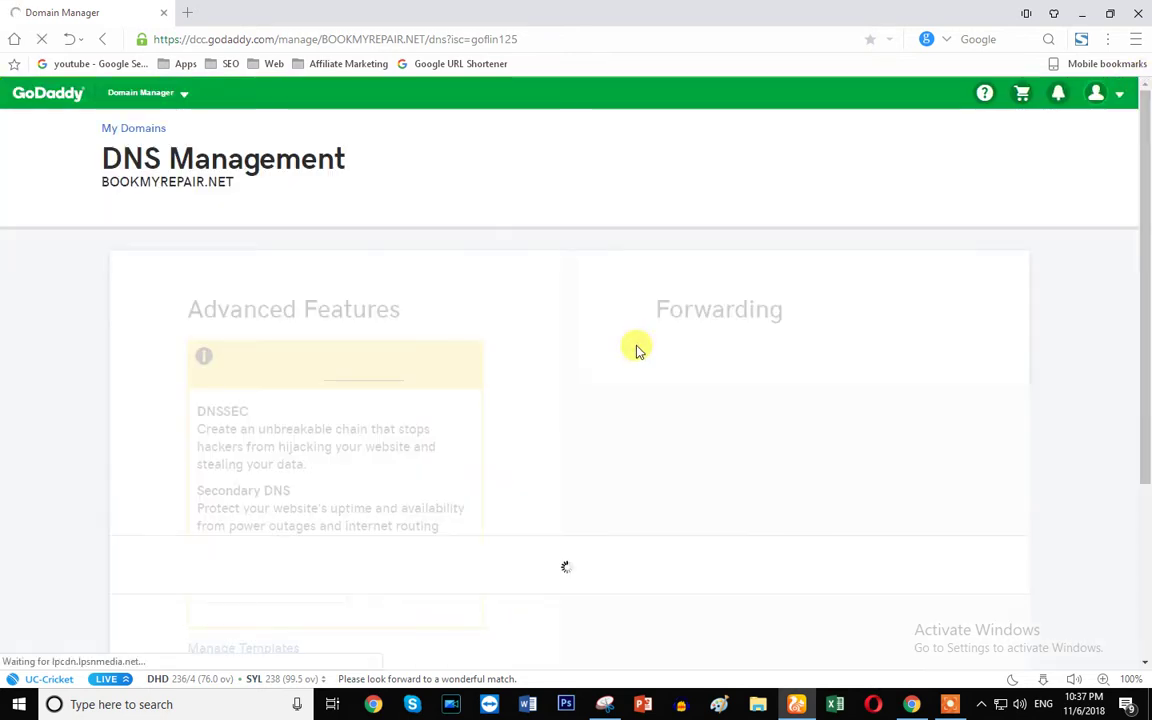
# - Inspect bookmyrepair.net's current nameservers, ns75.domaincontrol.com and ns76.domaincontrol.com
pyautogui.scroll(-1, 455, 380)
pyautogui.scroll(-1, 453, 381)
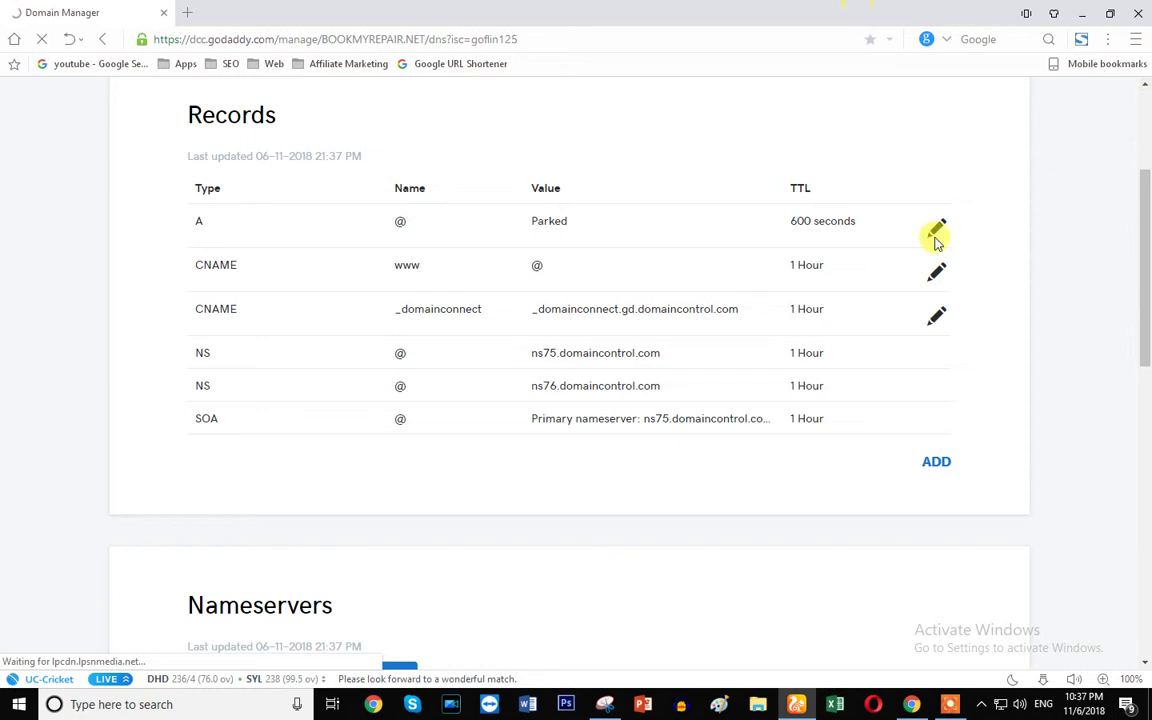
pyautogui.scroll(-3, 417, 483)
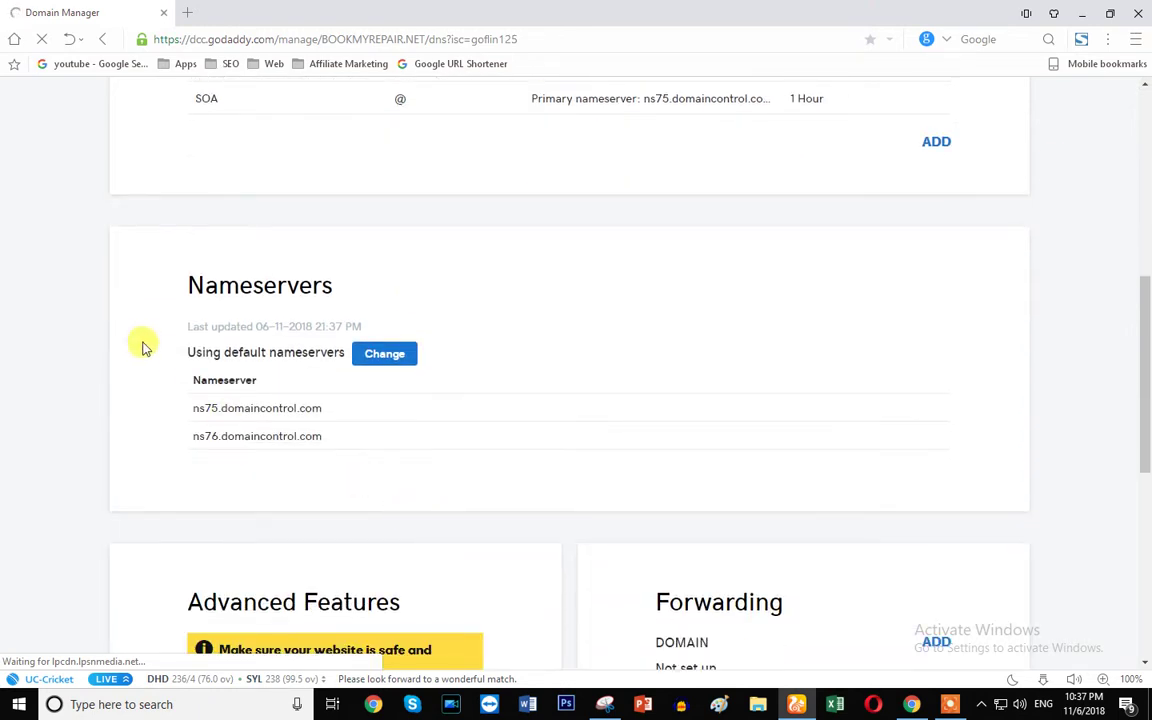
pyautogui.moveTo(180, 270); pyautogui.dragTo(332, 283)
pyautogui.moveTo(192, 410); pyautogui.dragTo(329, 406)
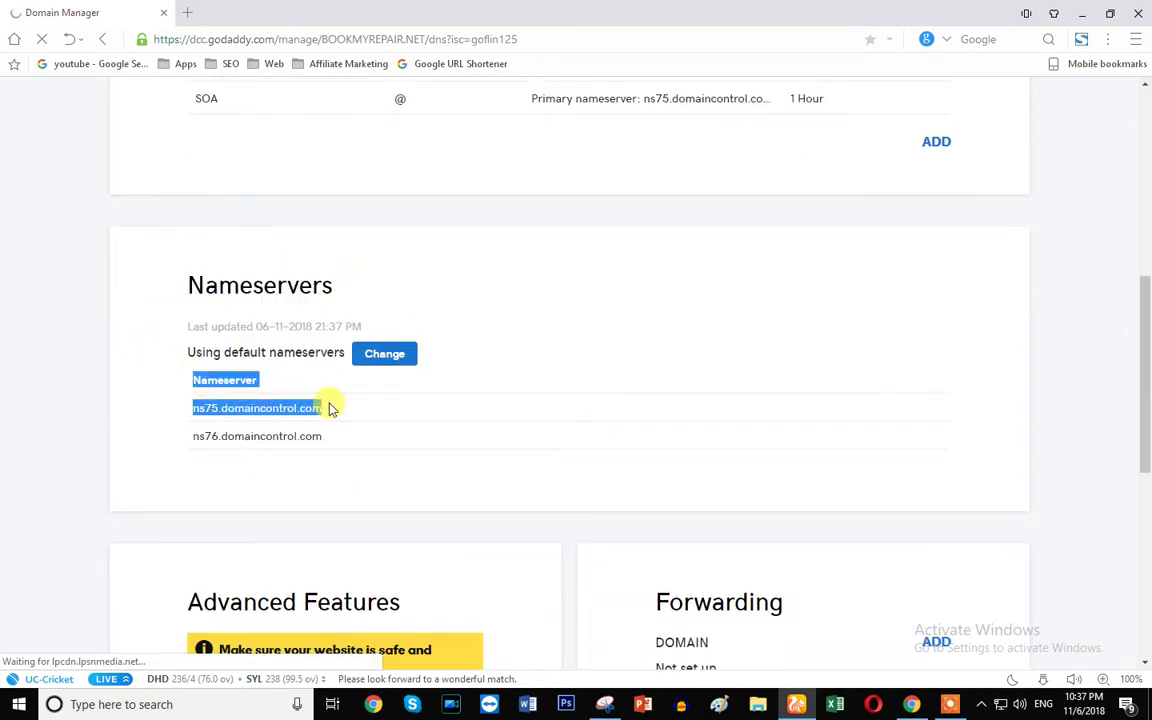
pyautogui.click(170, 413)
pyautogui.moveTo(226, 413); pyautogui.dragTo(303, 406)
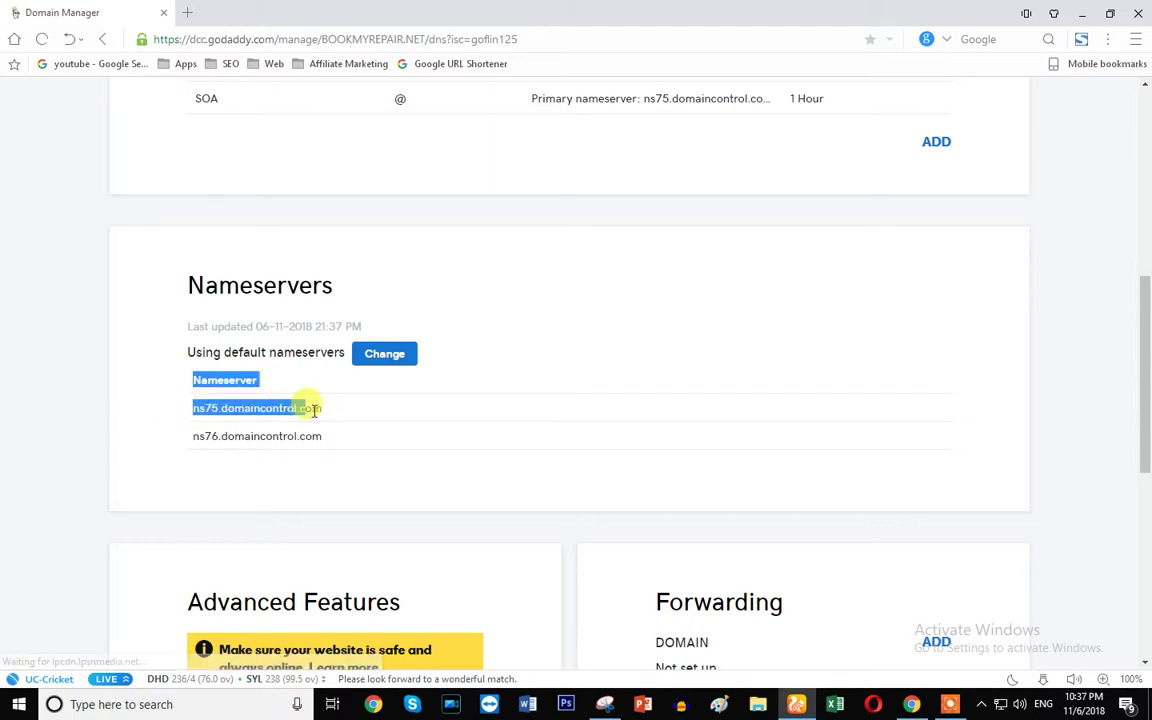
pyautogui.doubleClick(252, 406)
pyautogui.click(213, 443)
pyautogui.tripleClick(213, 443)
pyautogui.click(222, 444)
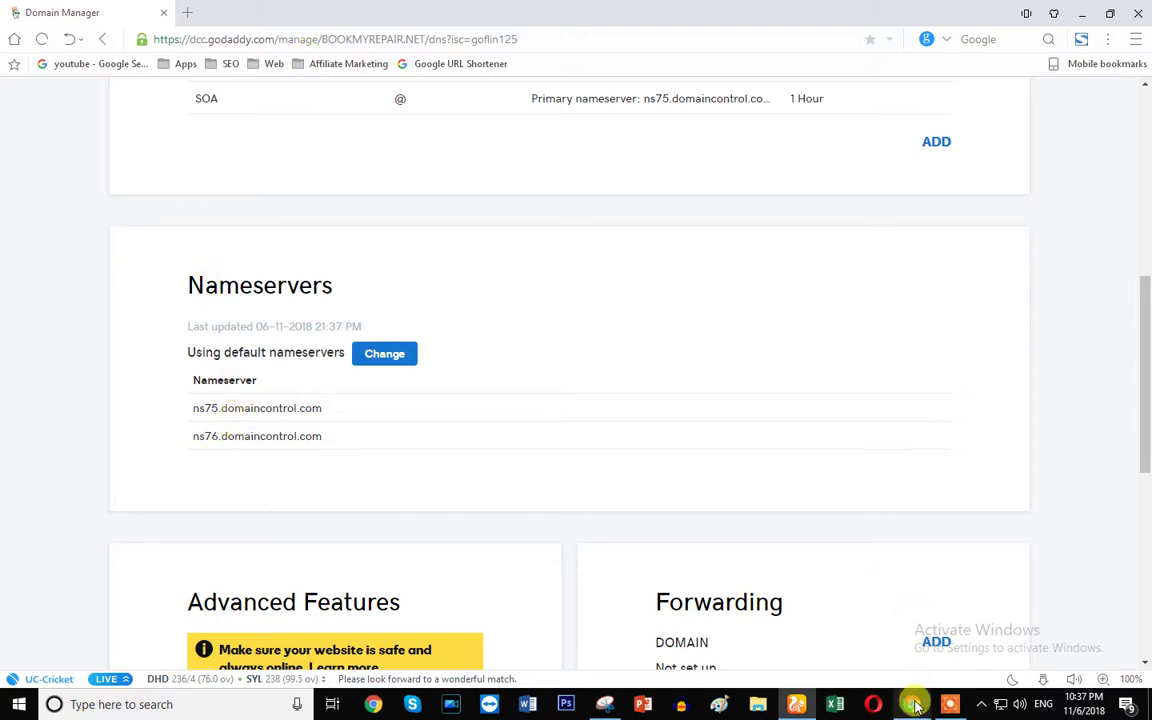
# - Copy pdns14.domaincontrol.com from capitaltechnology.in's DNS page and return to the BOOKMYREPAIR.NET DNS page
pyautogui.click(911, 704)
pyautogui.moveTo(188, 314); pyautogui.dragTo(330, 318)
pyautogui.click(185, 443)
pyautogui.moveTo(185, 443); pyautogui.dragTo(342, 447)
pyautogui.moveTo(185, 478); pyautogui.dragTo(311, 458)
pyautogui.hotkey('ctrl', 'c')
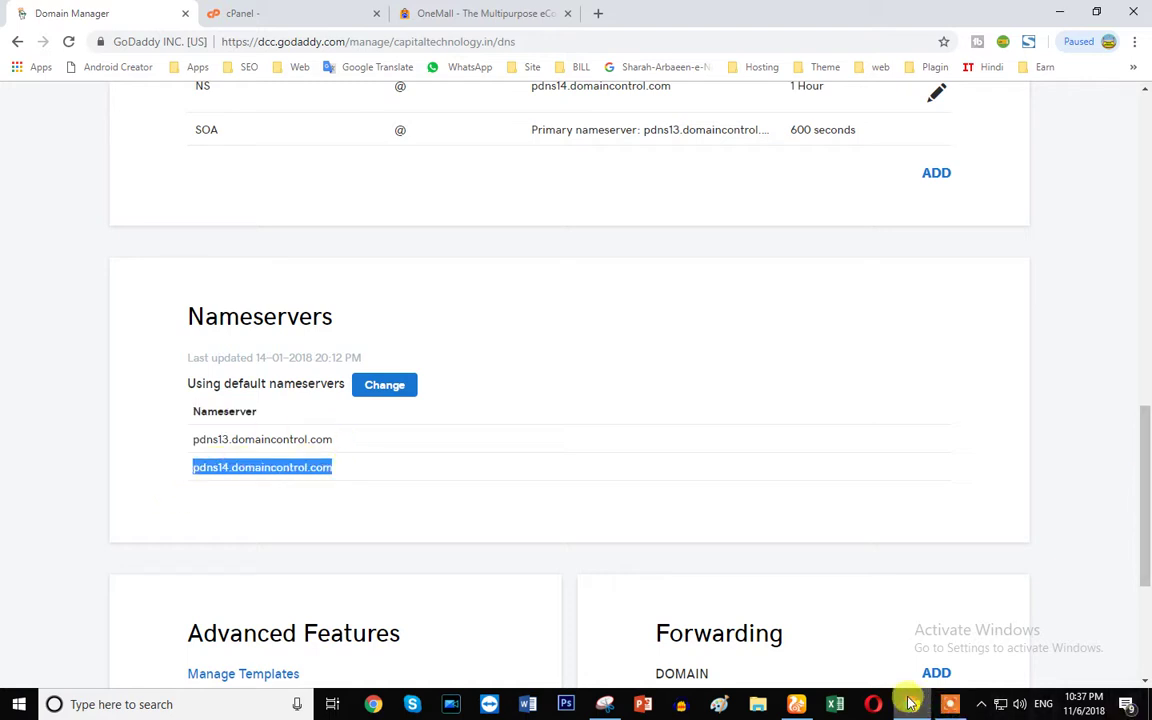
pyautogui.hotkey('alt', 'Tab')
pyautogui.scroll(3, 705, 350)
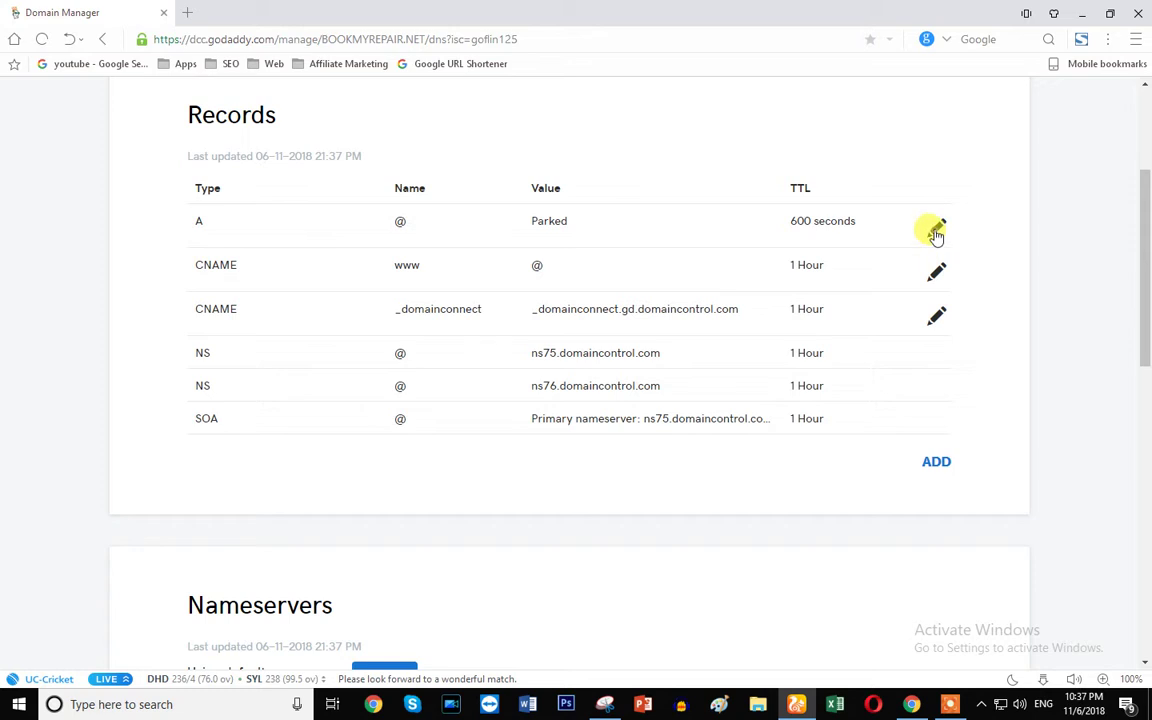
# - Change the @ A record's Points to value from Parked to 160.153.60.104 and save it
pyautogui.click(935, 230)
pyautogui.click(545, 307)
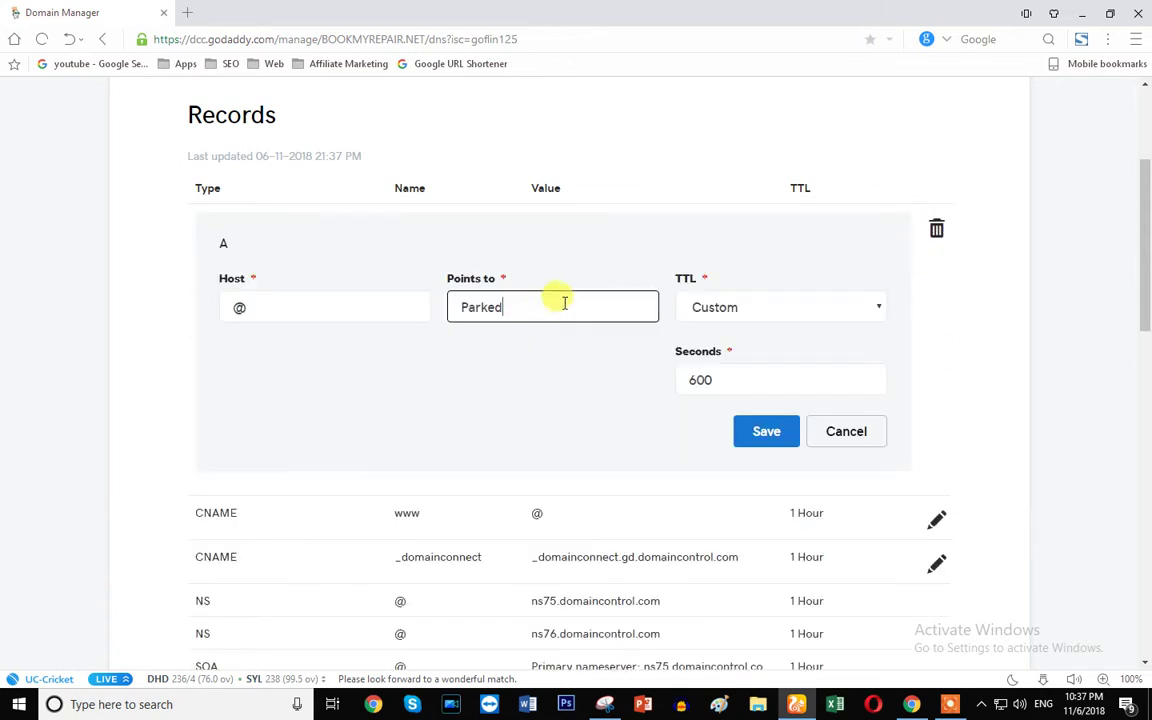
pyautogui.moveTo(586, 306); pyautogui.dragTo(373, 306)
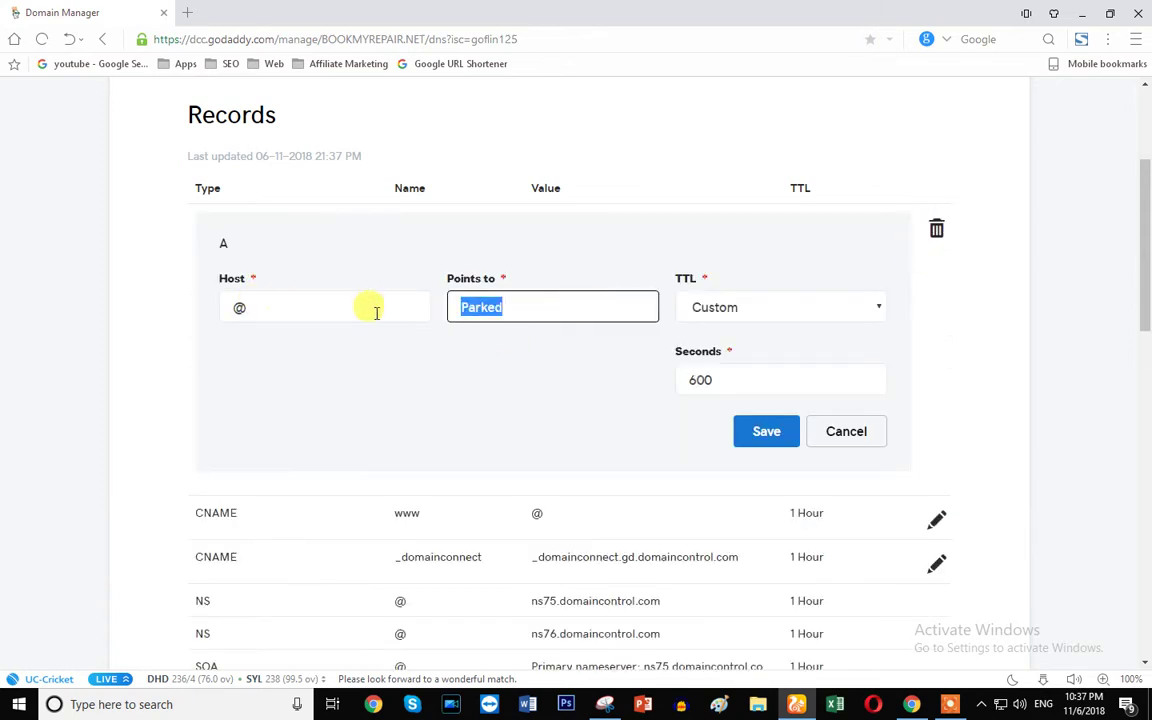
pyautogui.write('160.153.60.104')
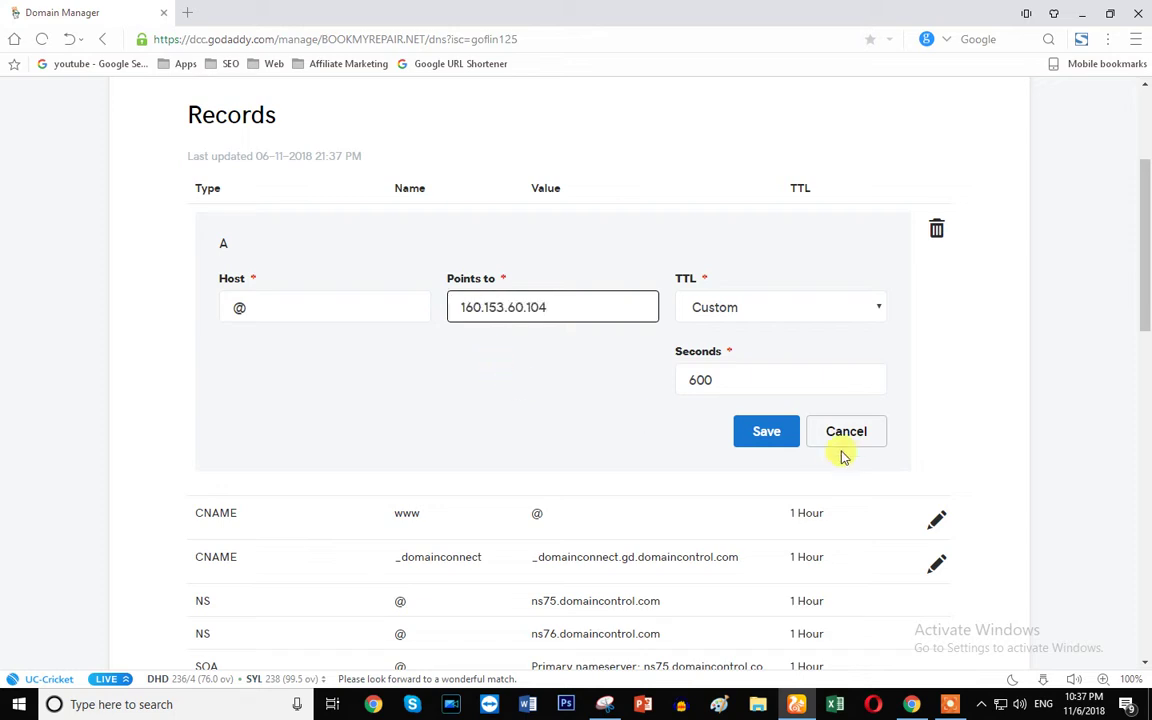
pyautogui.click(764, 432)
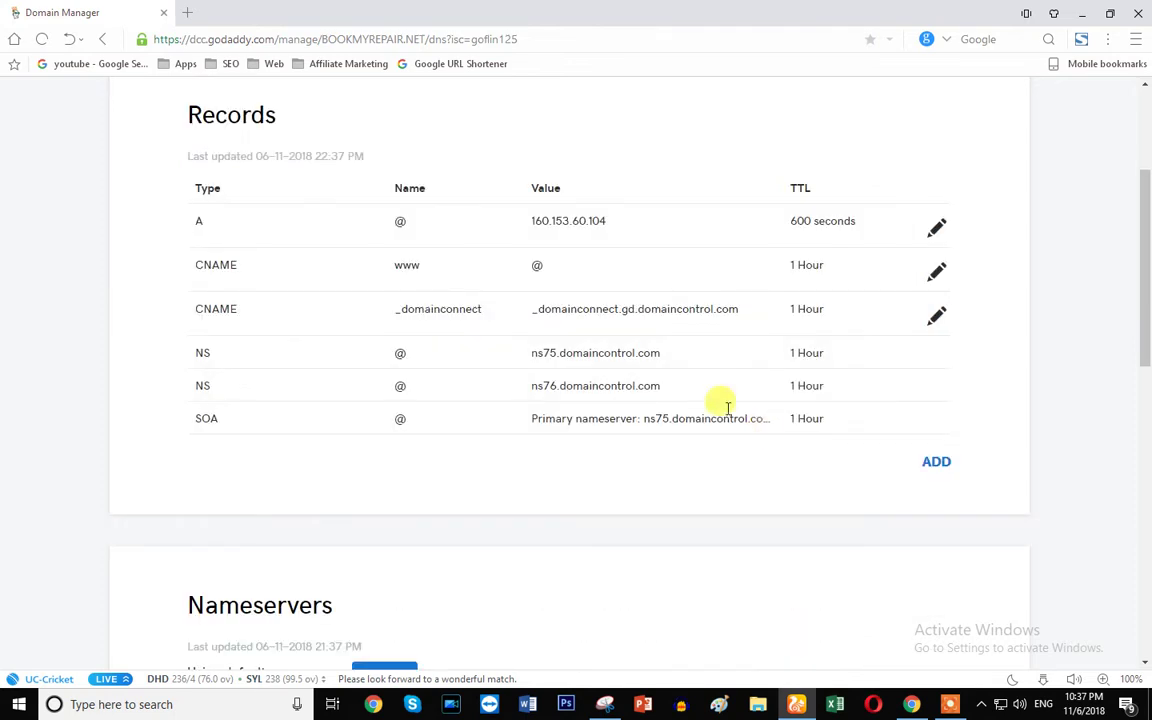
pyautogui.scroll(-4, 570, 578)
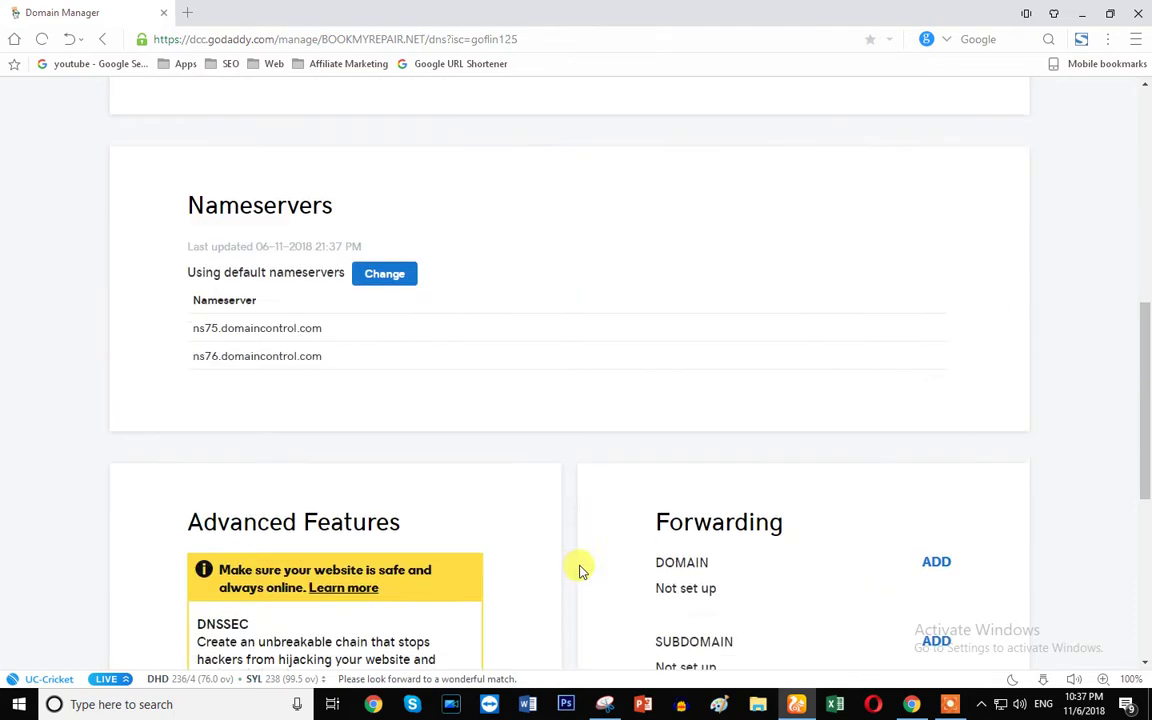
pyautogui.click(385, 279)
pyautogui.click(252, 311)
pyautogui.click(247, 349)
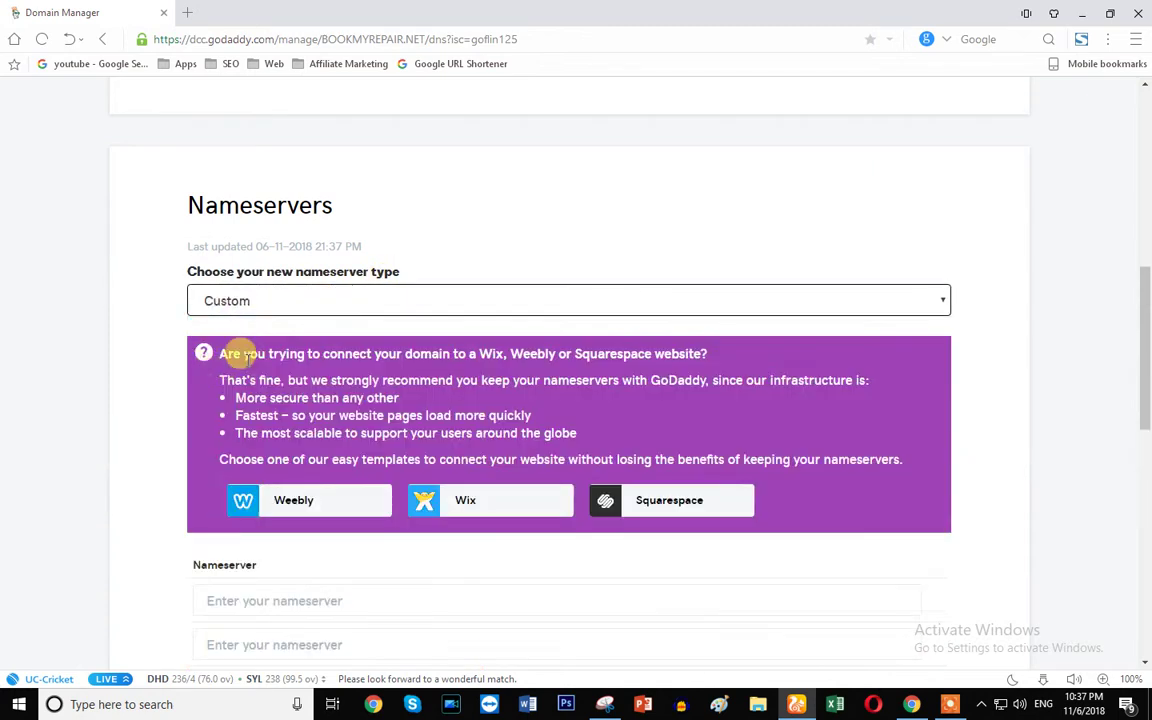
pyautogui.scroll(-4, 341, 499)
pyautogui.click(256, 361)
pyautogui.click(913, 704)
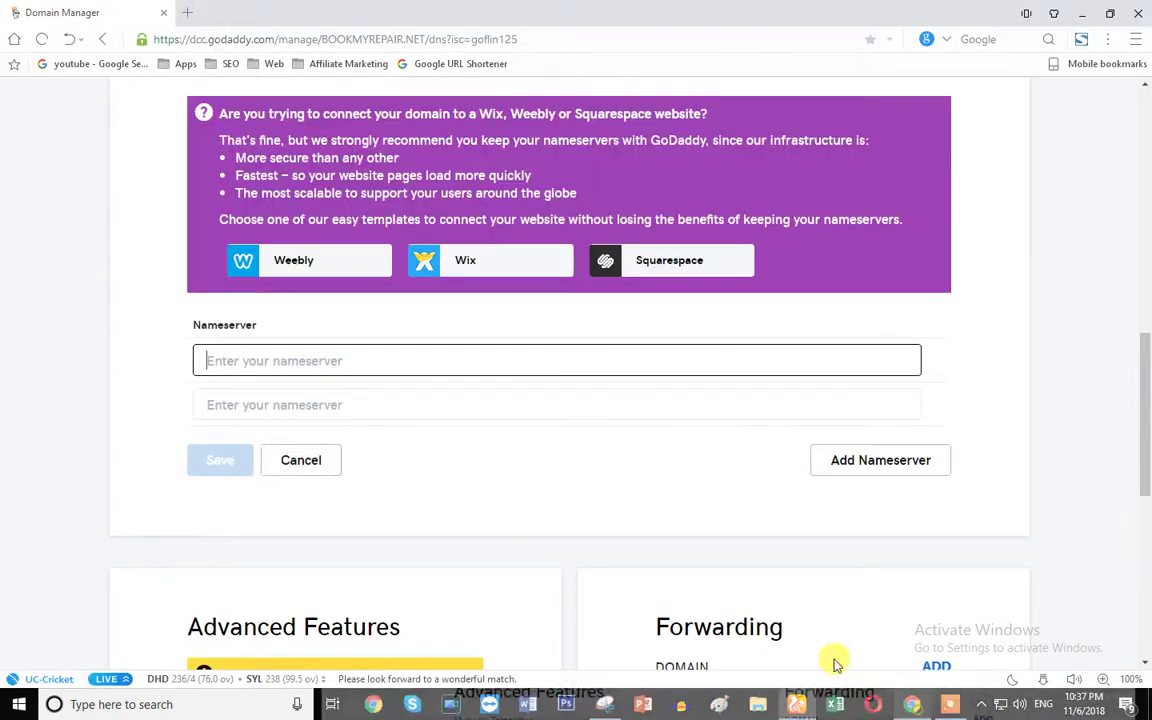
pyautogui.click(796, 704)
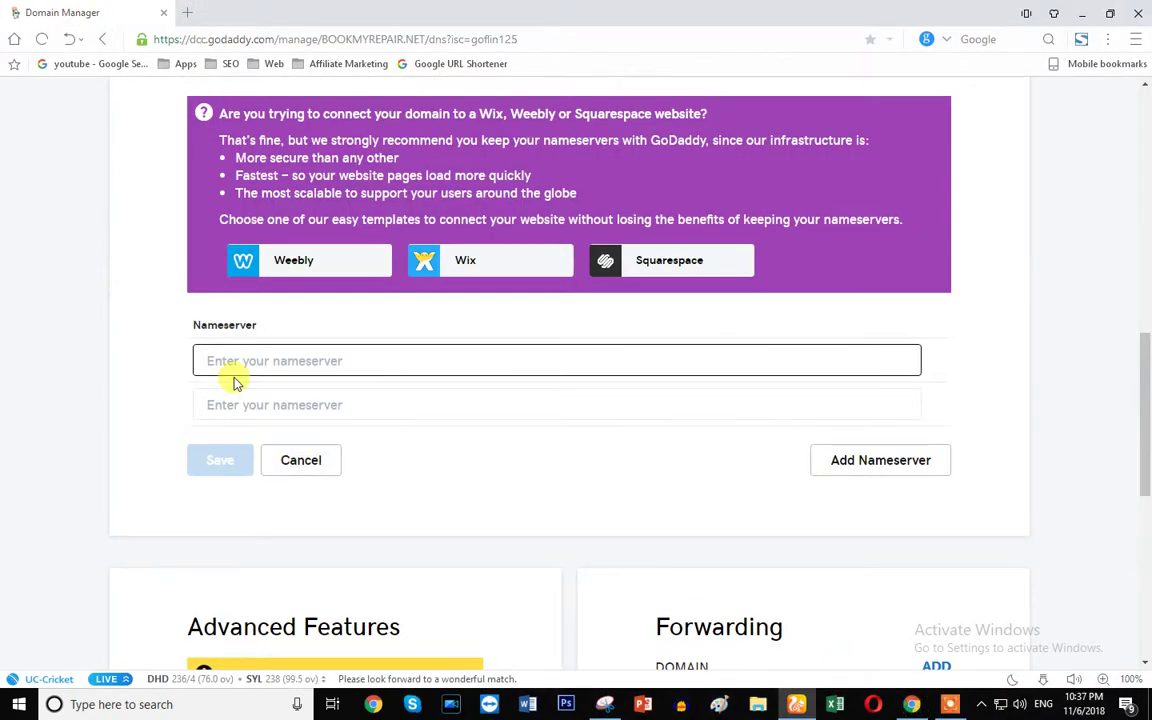
pyautogui.hotkey('ctrl', 'v')
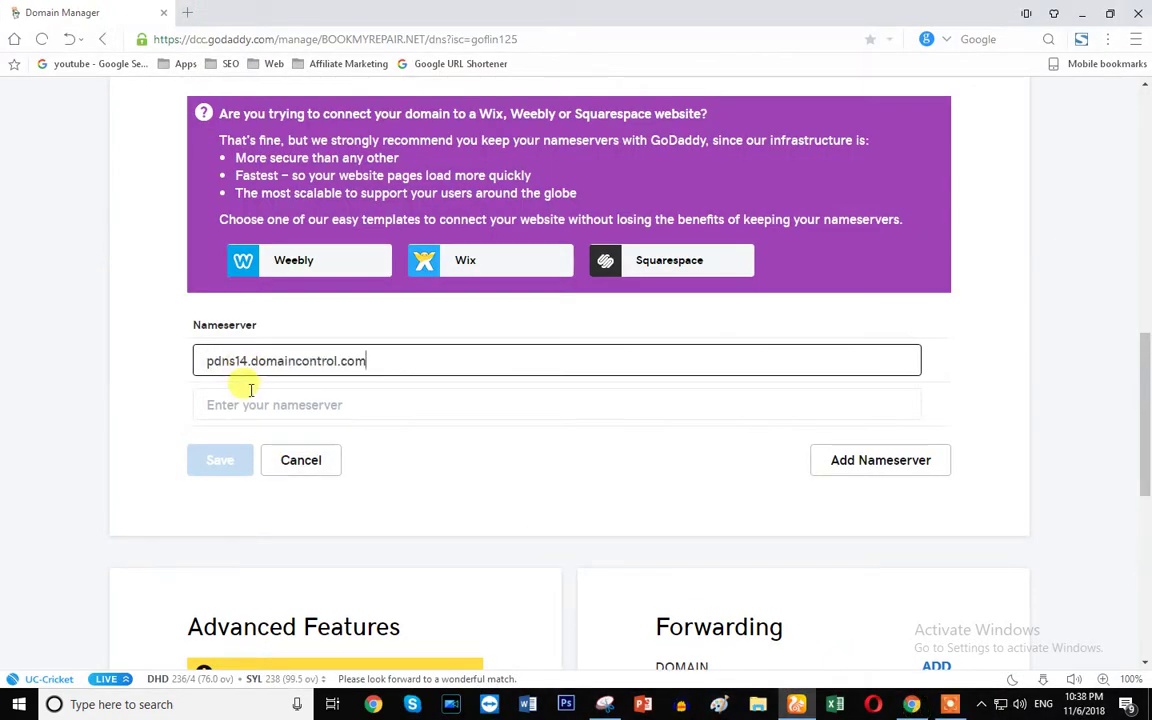
pyautogui.hotkey('ctrl', 'a')
pyautogui.hotkey('ctrl', 'x')
pyautogui.click(221, 404)
pyautogui.hotkey('ctrl', 'v')
pyautogui.click(232, 362)
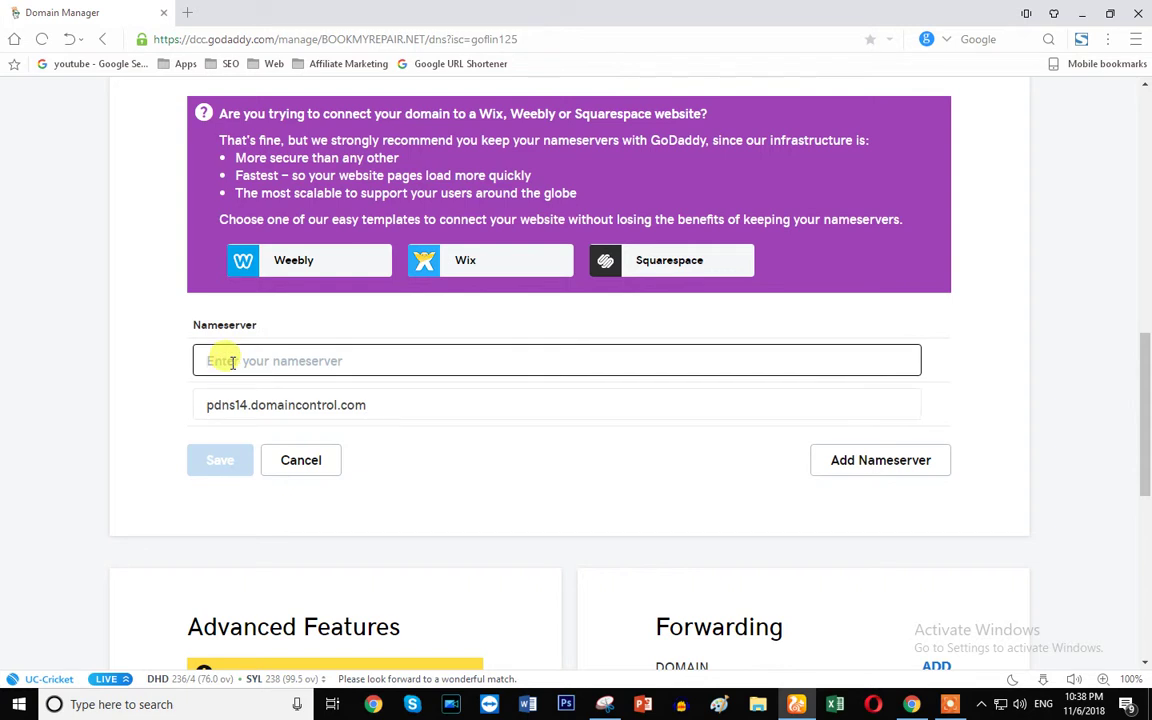
pyautogui.hotkey('ctrl', 'v')
pyautogui.press('BackSpace')
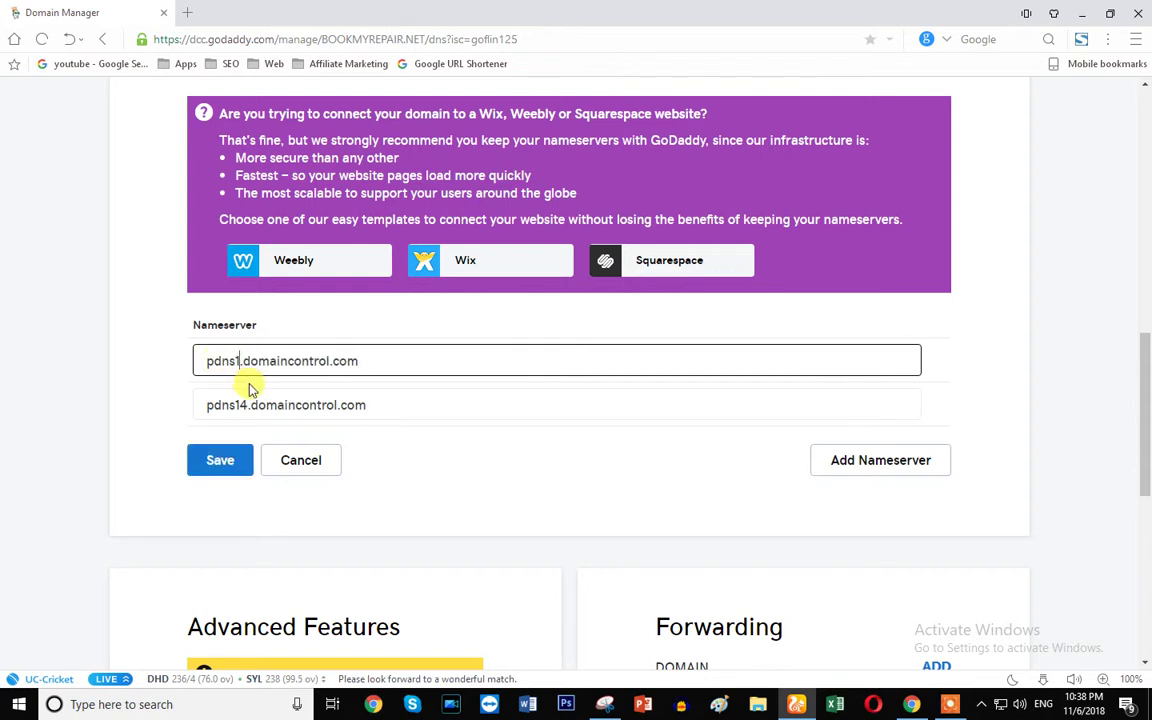
pyautogui.write('3')
pyautogui.click(226, 463)
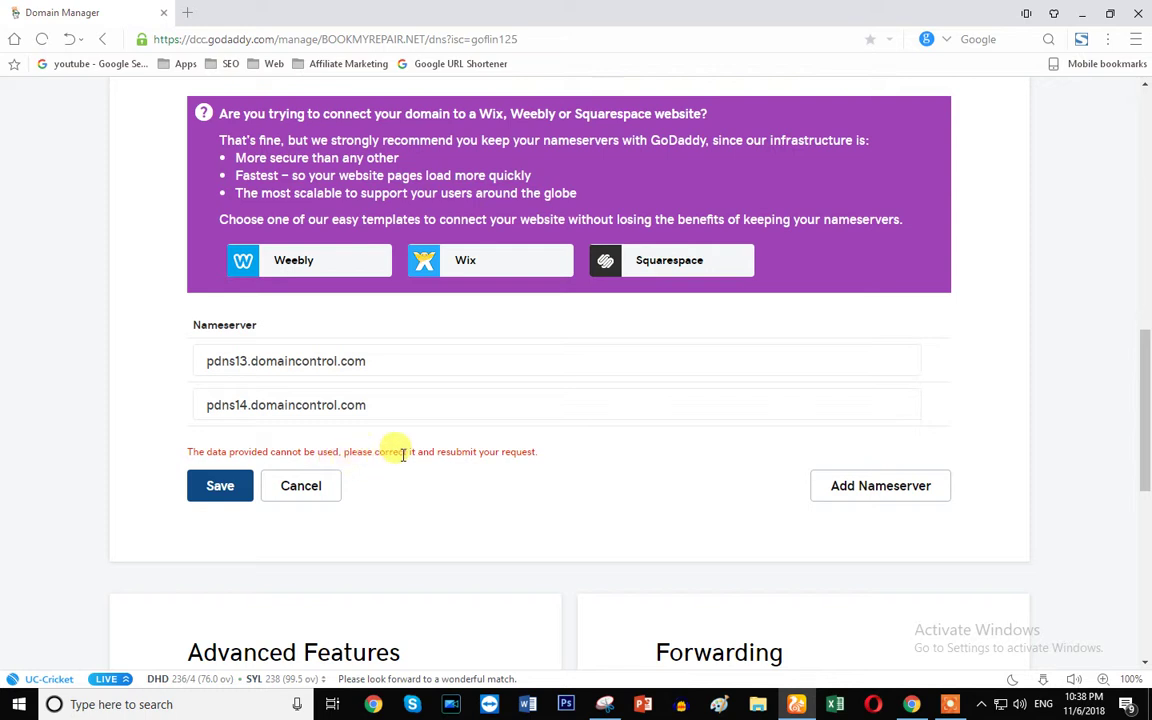
pyautogui.tripleClick(514, 452)
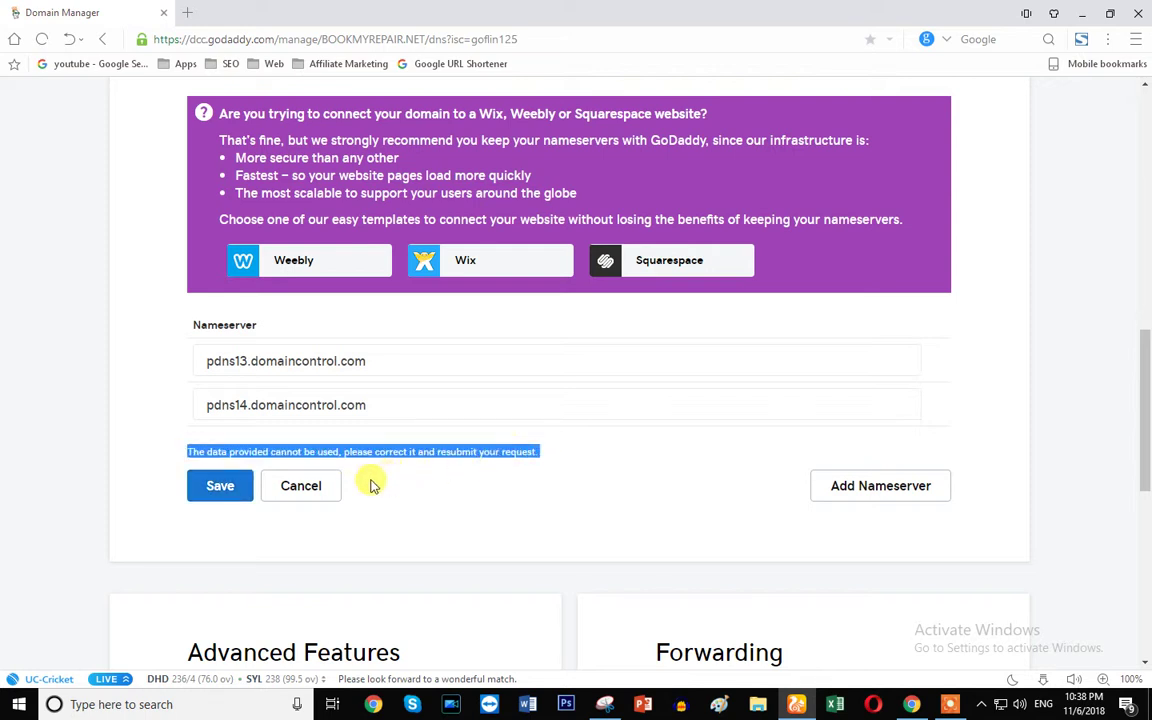
pyautogui.click(305, 487)
# - Reload the GoDaddy DNS Management page for BOOKMYREPAIR.NET
pyautogui.scroll(8, 548, 517)
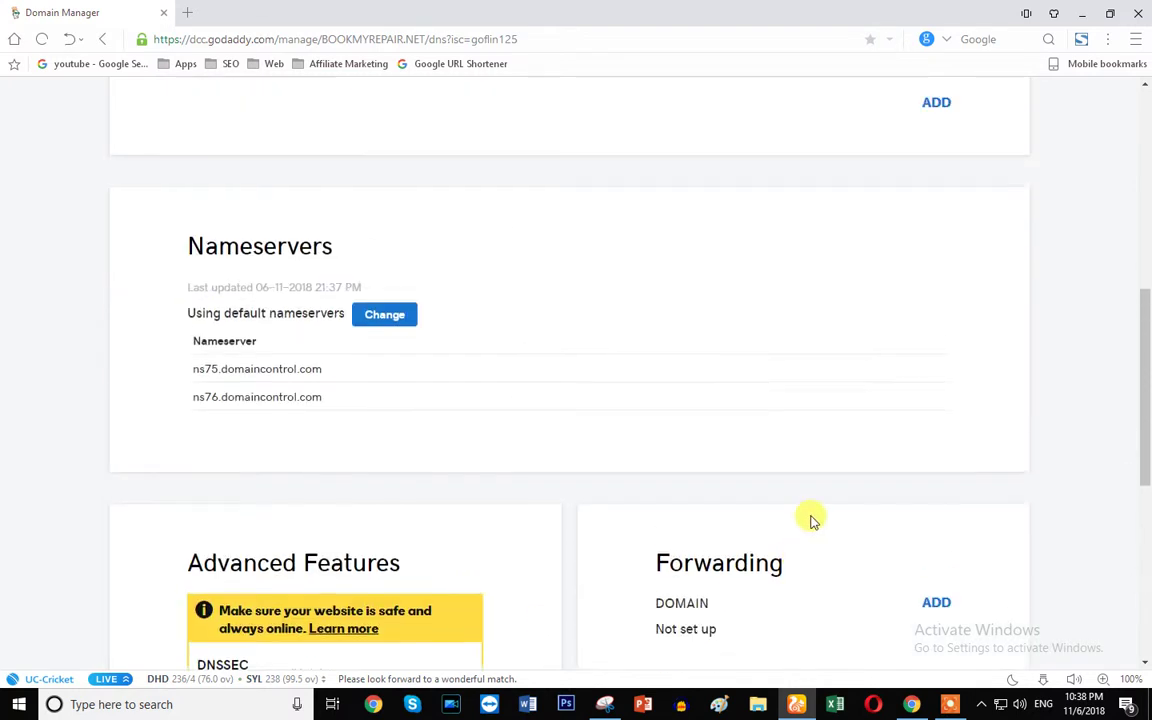
pyautogui.scroll(3, 330, 520)
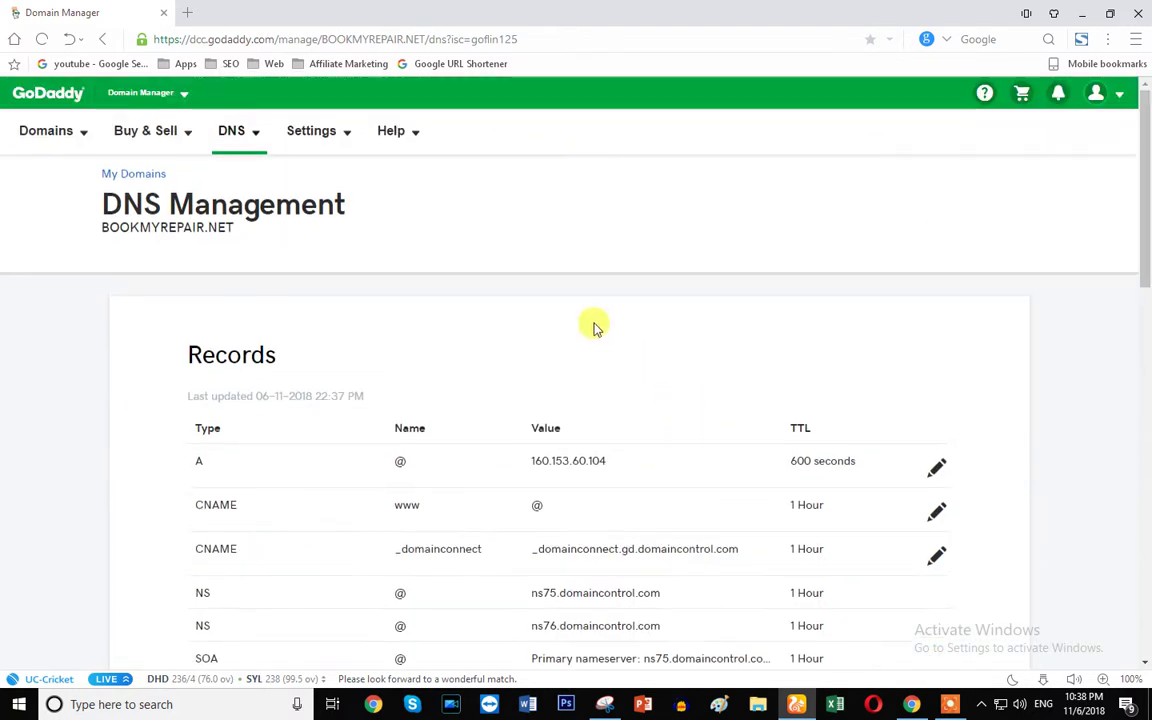
pyautogui.click(41, 39)
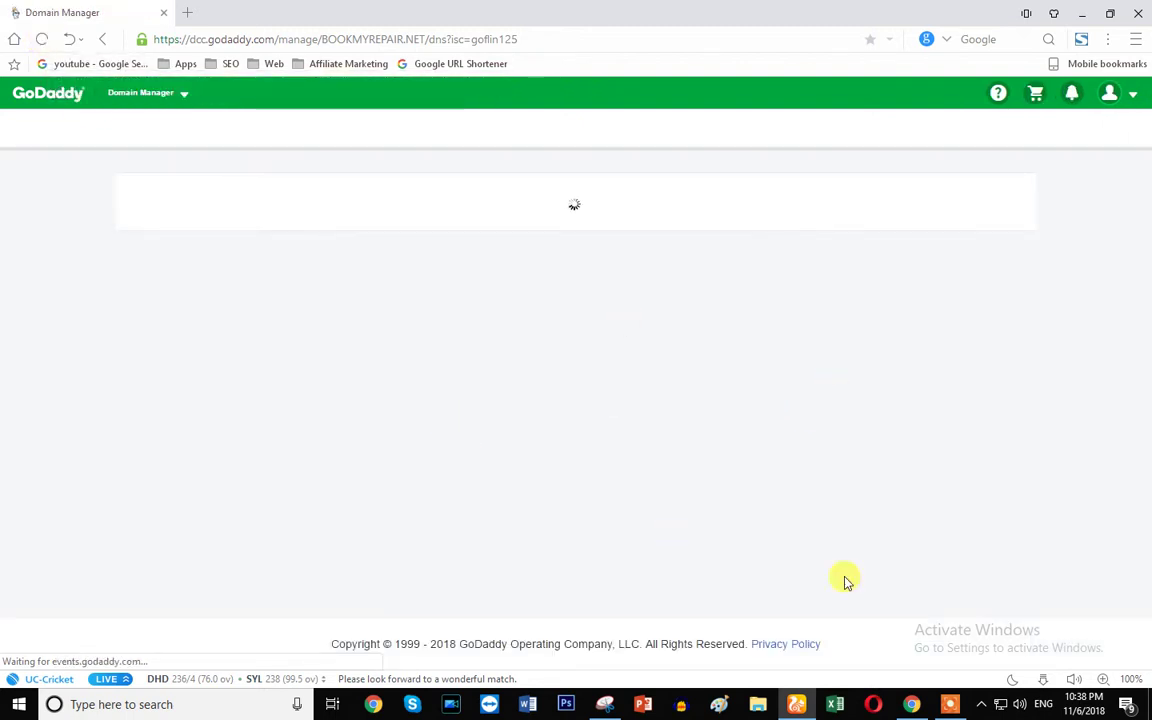
# - Switch to the Chrome window with the cPanel tab showing Installatron
pyautogui.click(911, 704)
pyautogui.scroll(2, 786, 425)
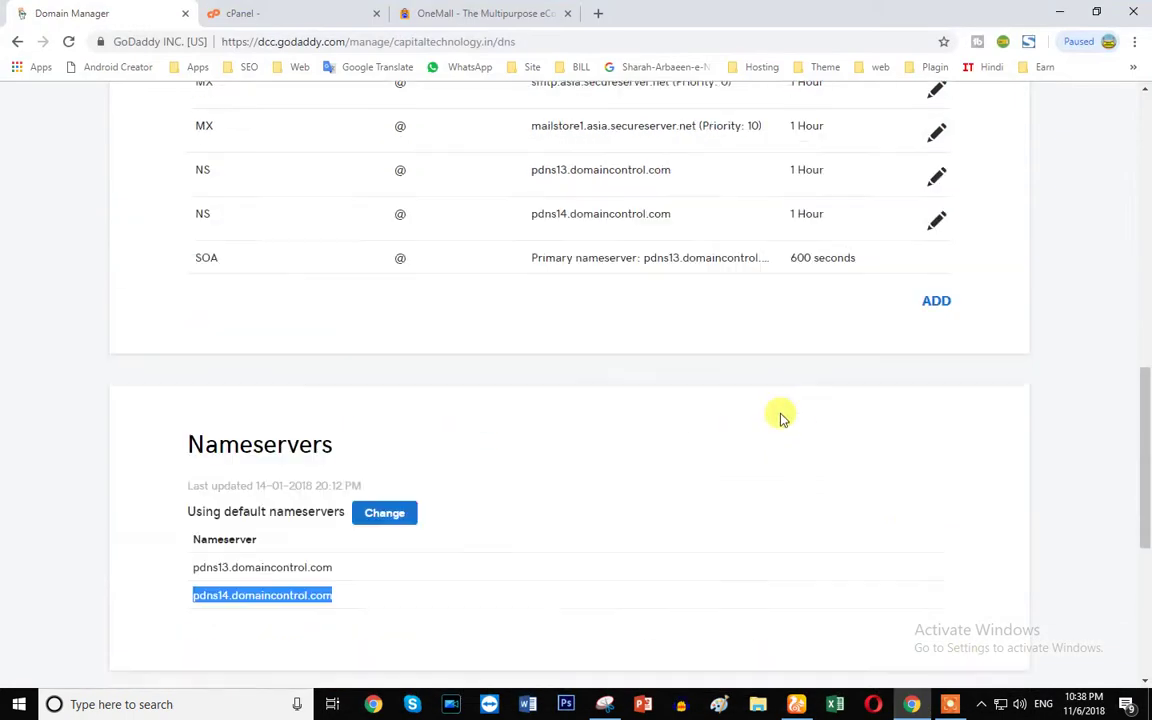
pyautogui.scroll(12, 783, 418)
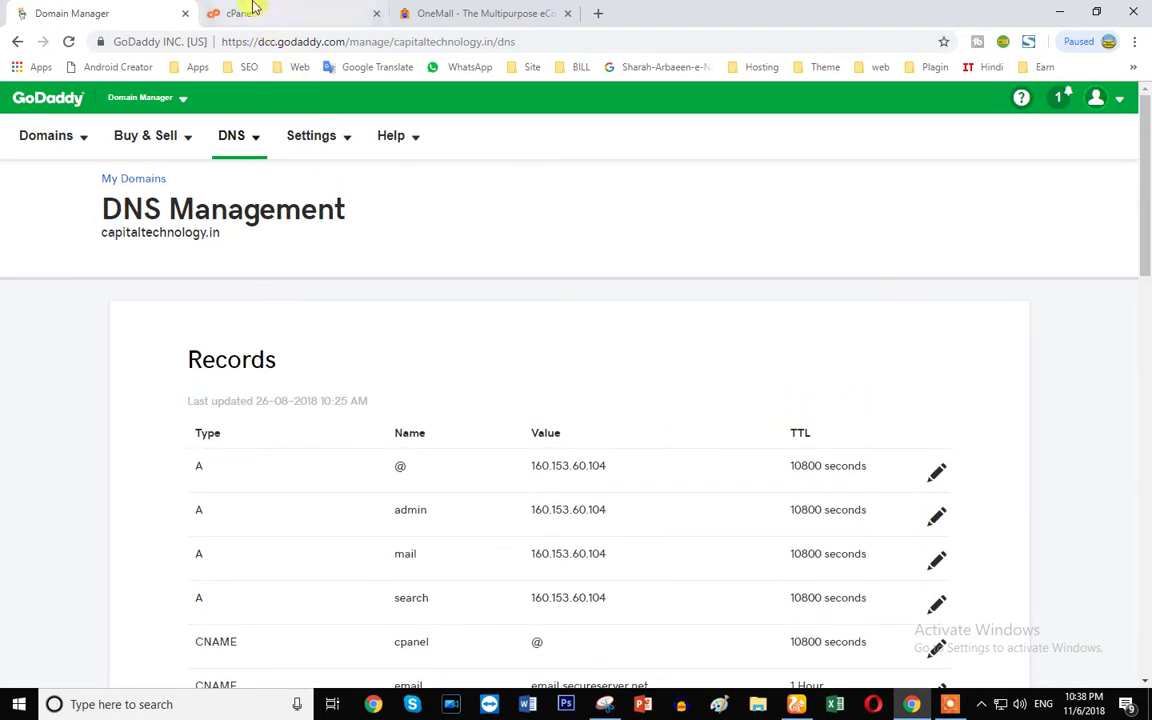
pyautogui.click(254, 8)
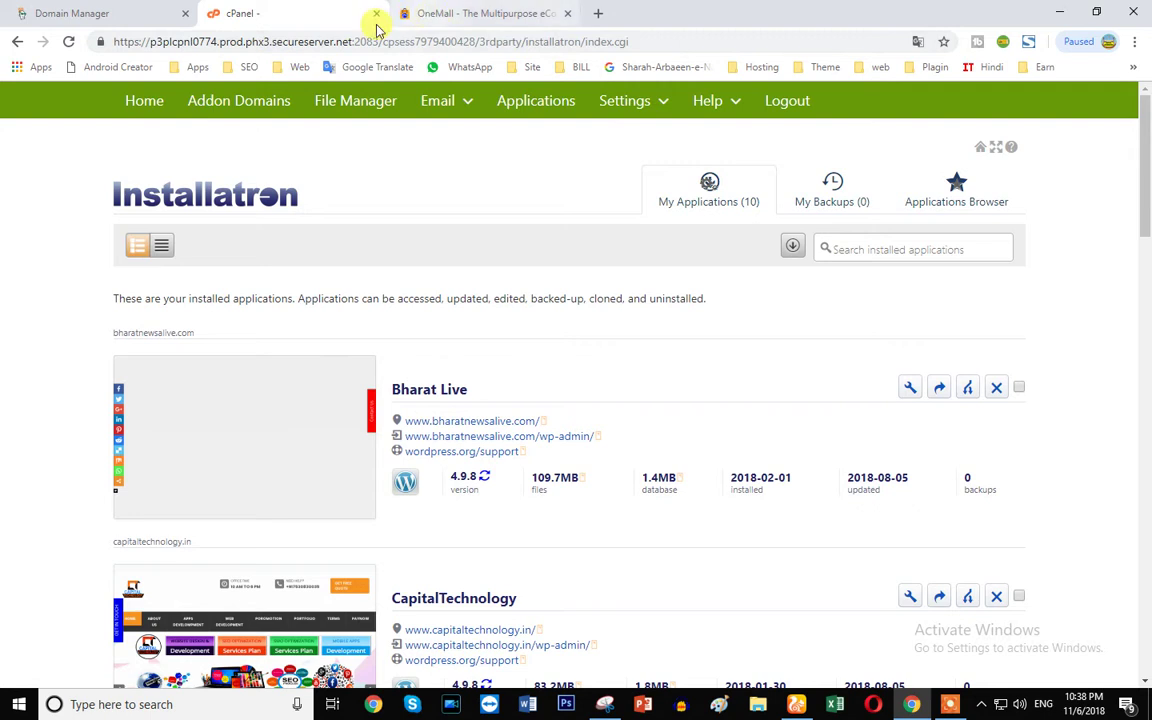
# - From cPanel Home, open Installatron and go to its Applications Browser tab
pyautogui.click(142, 100)
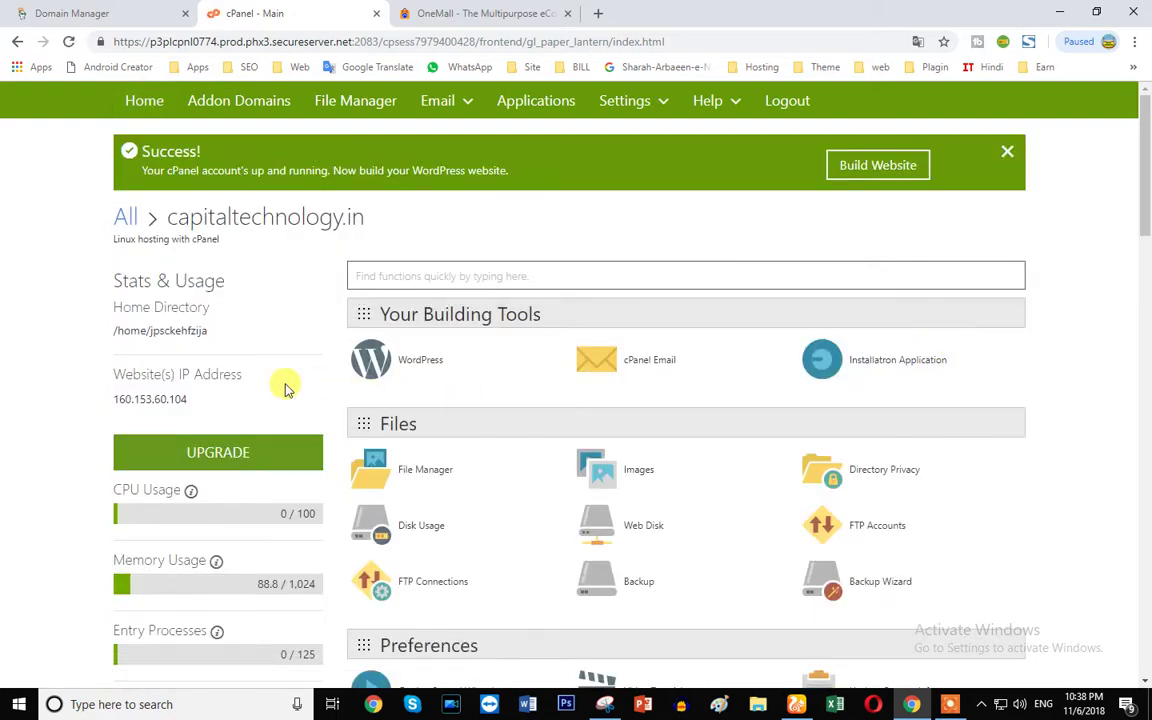
pyautogui.click(884, 370)
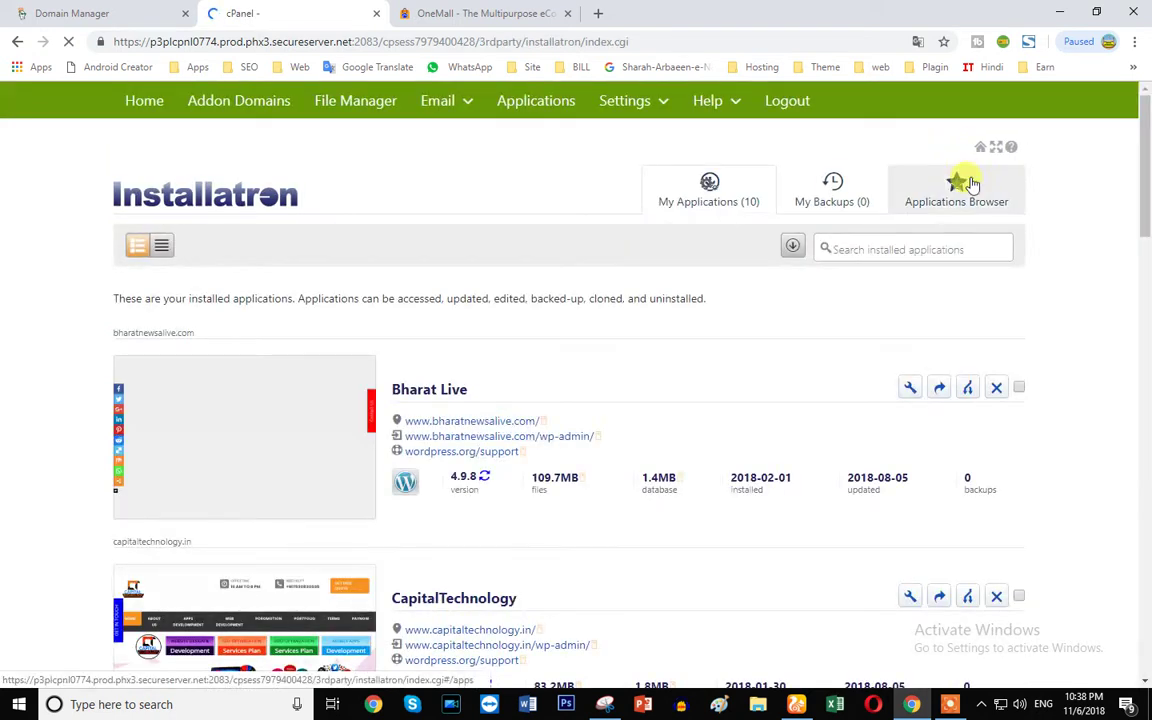
pyautogui.scroll(-1, 625, 428)
pyautogui.scroll(-13, 514, 478)
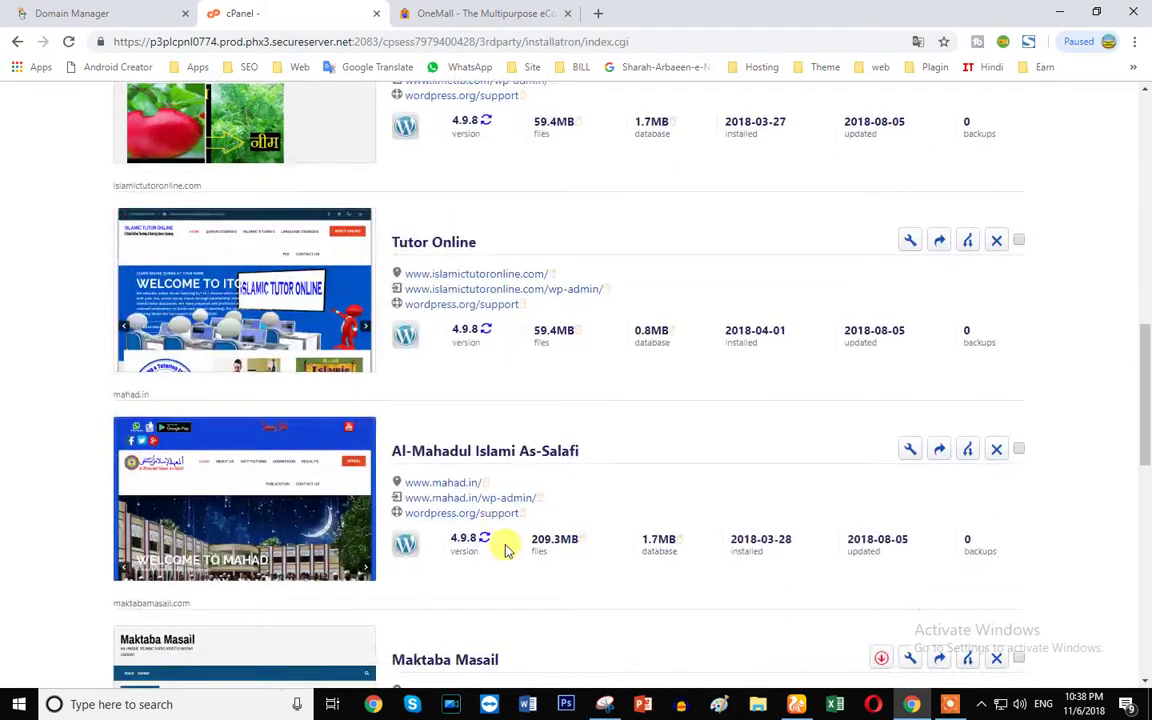
pyautogui.scroll(6, 507, 553)
pyautogui.scroll(8, 507, 557)
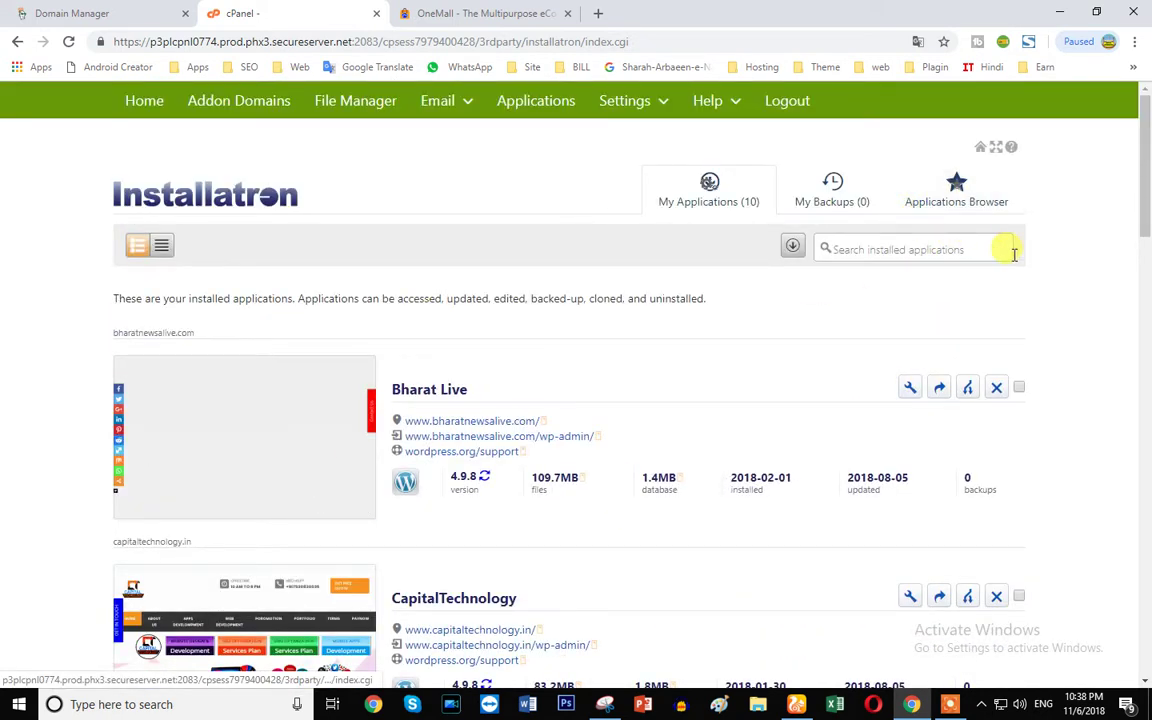
pyautogui.click(937, 210)
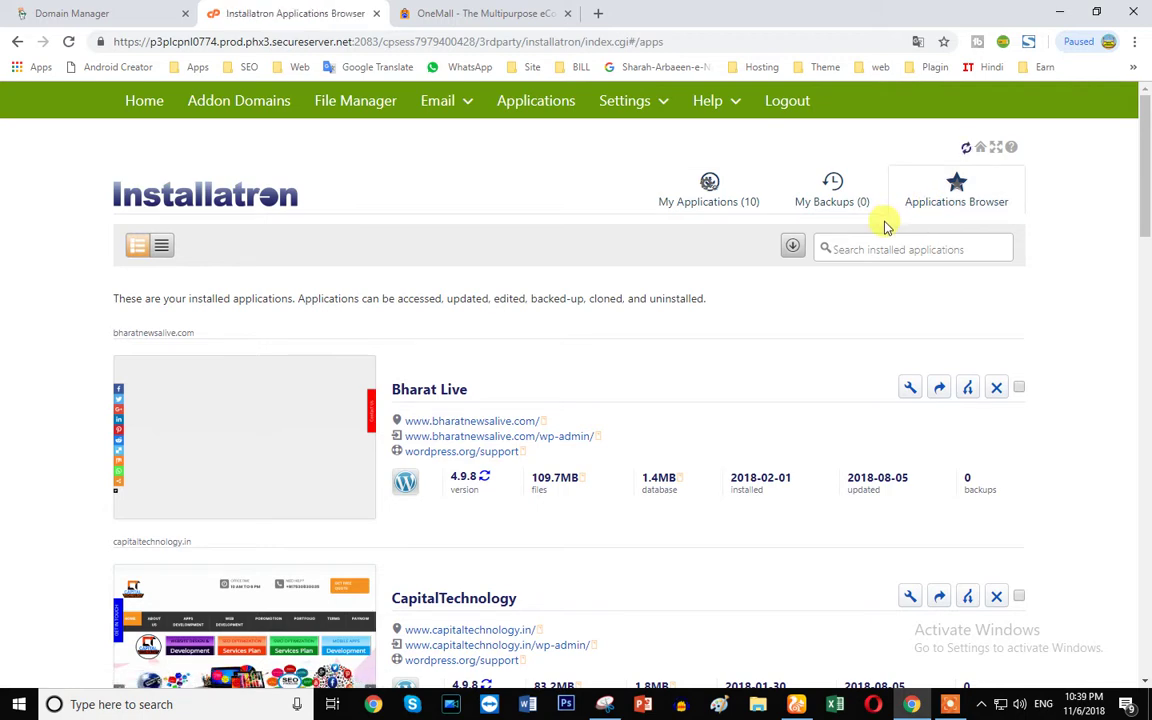
# - Look over the top of the Applications Browser and its introductory text about web applications
pyautogui.scroll(-10, 220, 352)
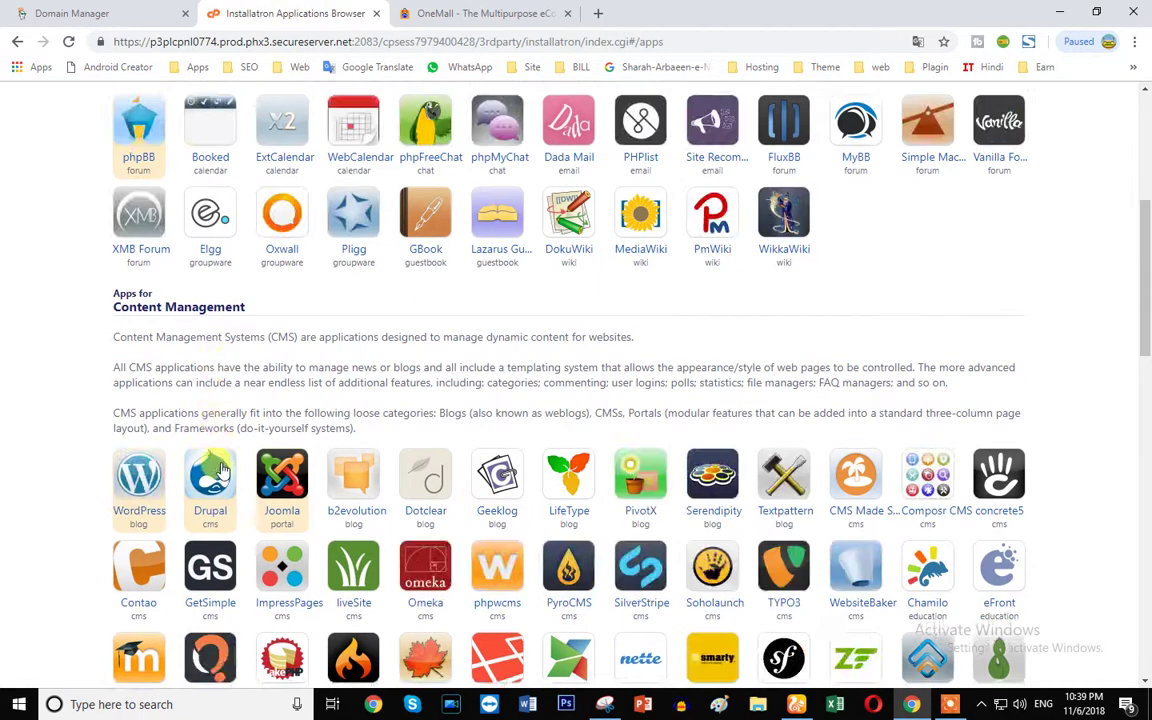
pyautogui.scroll(1, 999, 322)
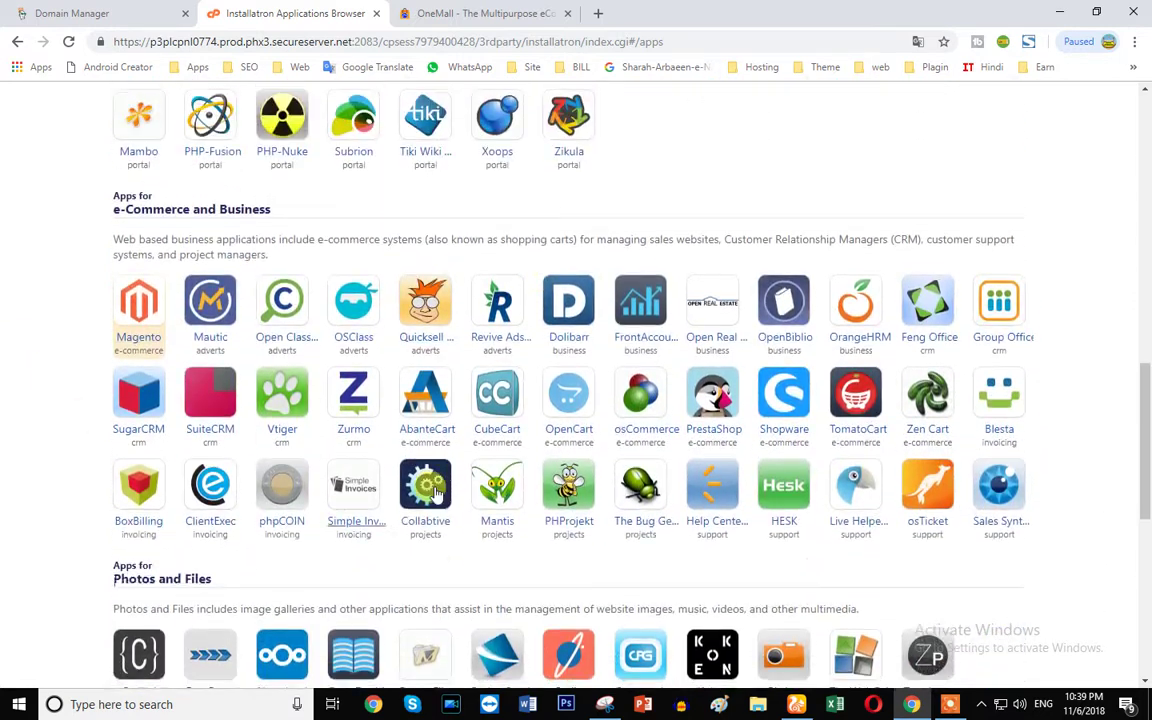
pyautogui.scroll(-6, 432, 506)
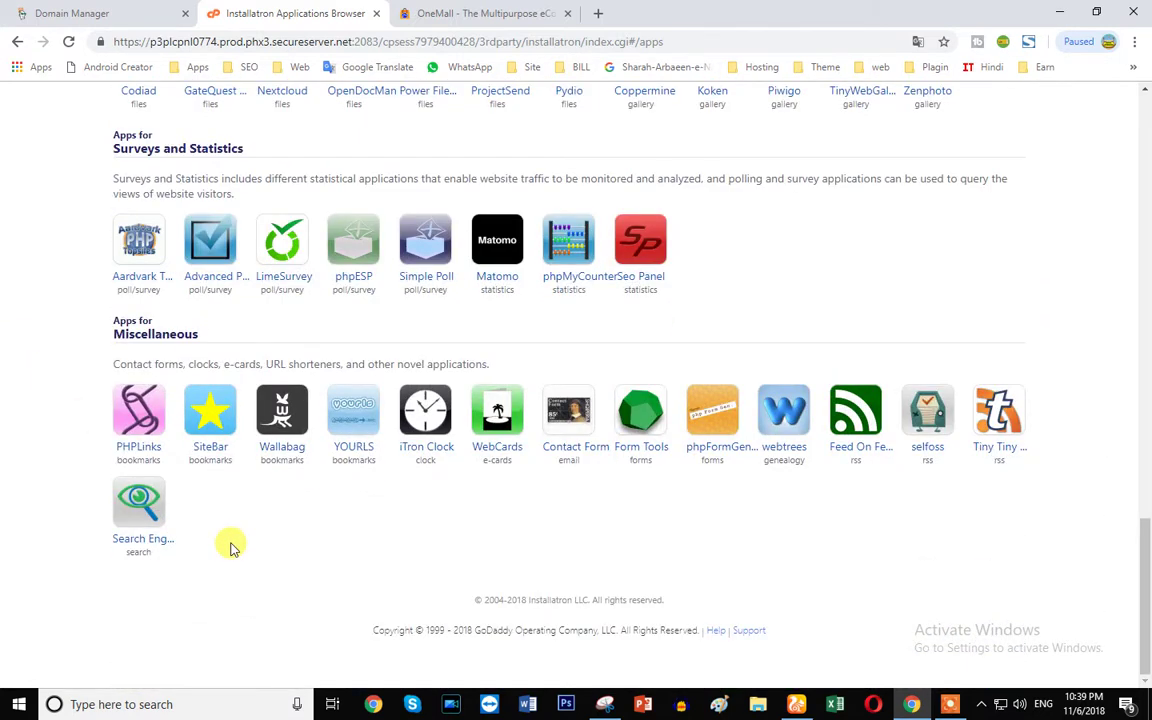
pyautogui.scroll(8, 228, 545)
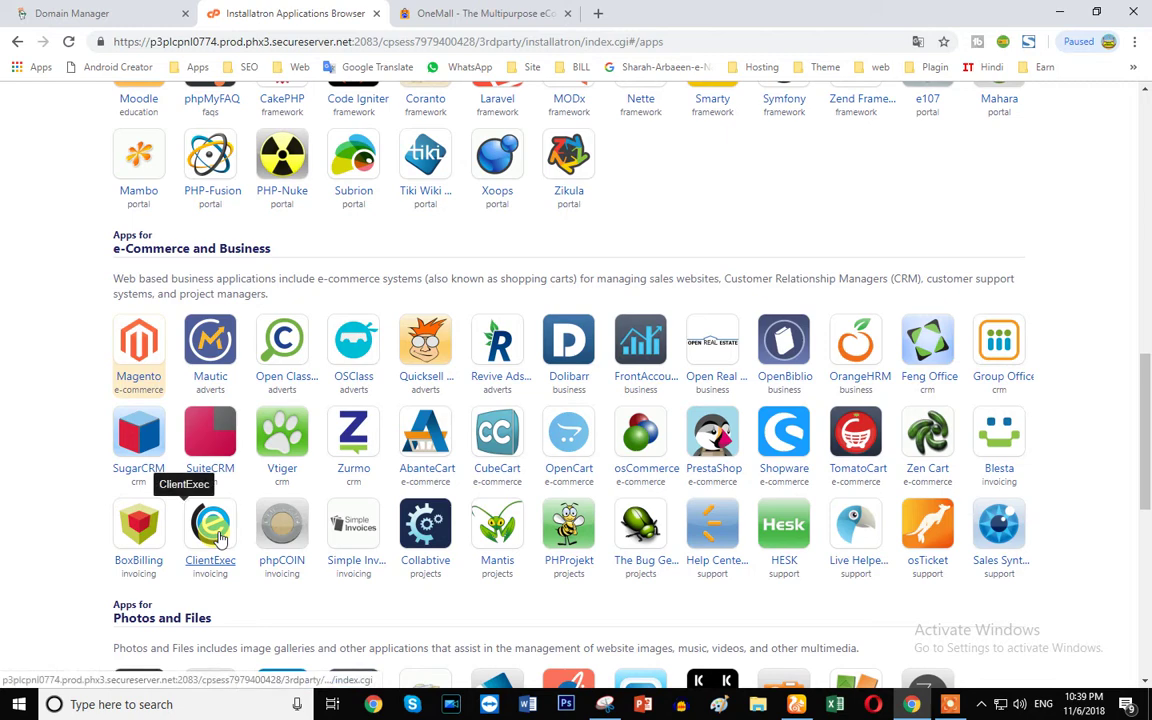
pyautogui.scroll(11, 222, 540)
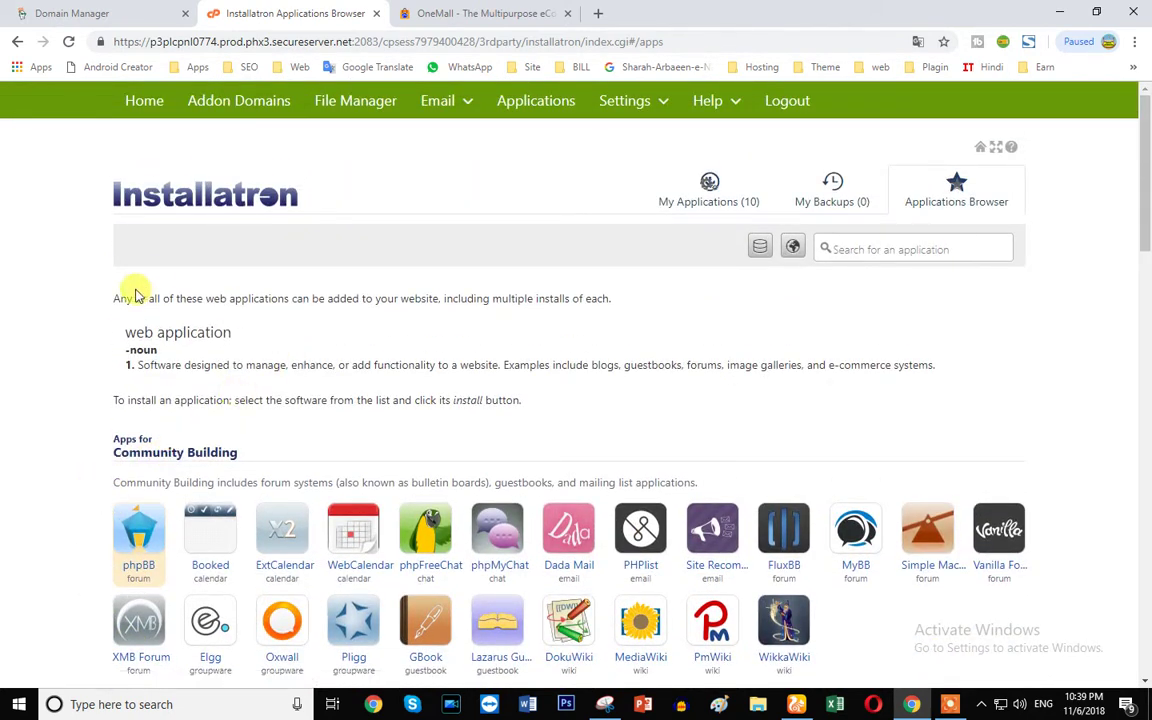
pyautogui.scroll(-4, 57, 380)
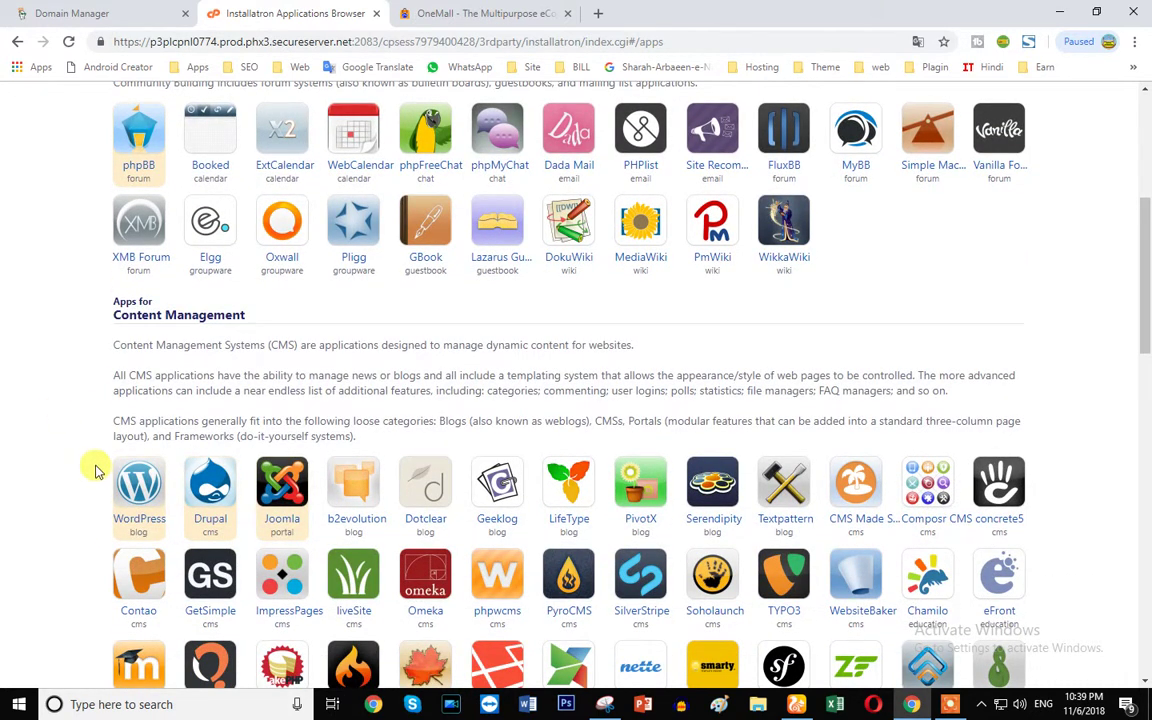
pyautogui.scroll(3, 97, 470)
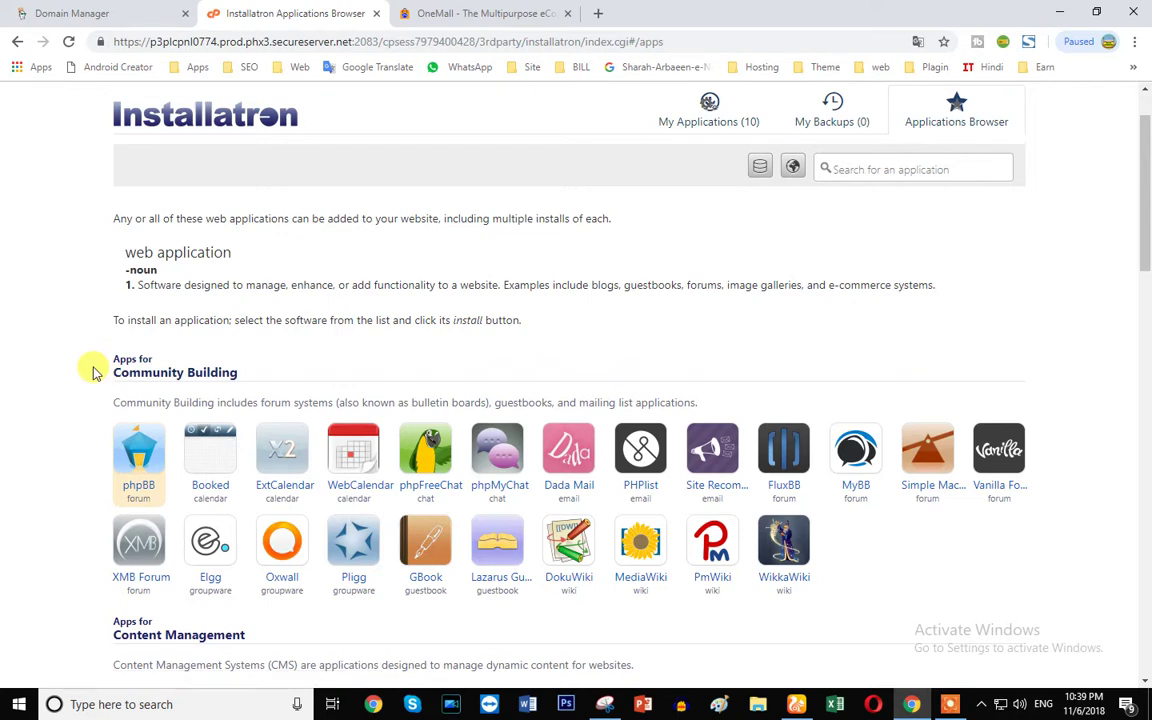
pyautogui.moveTo(110, 358); pyautogui.dragTo(311, 381)
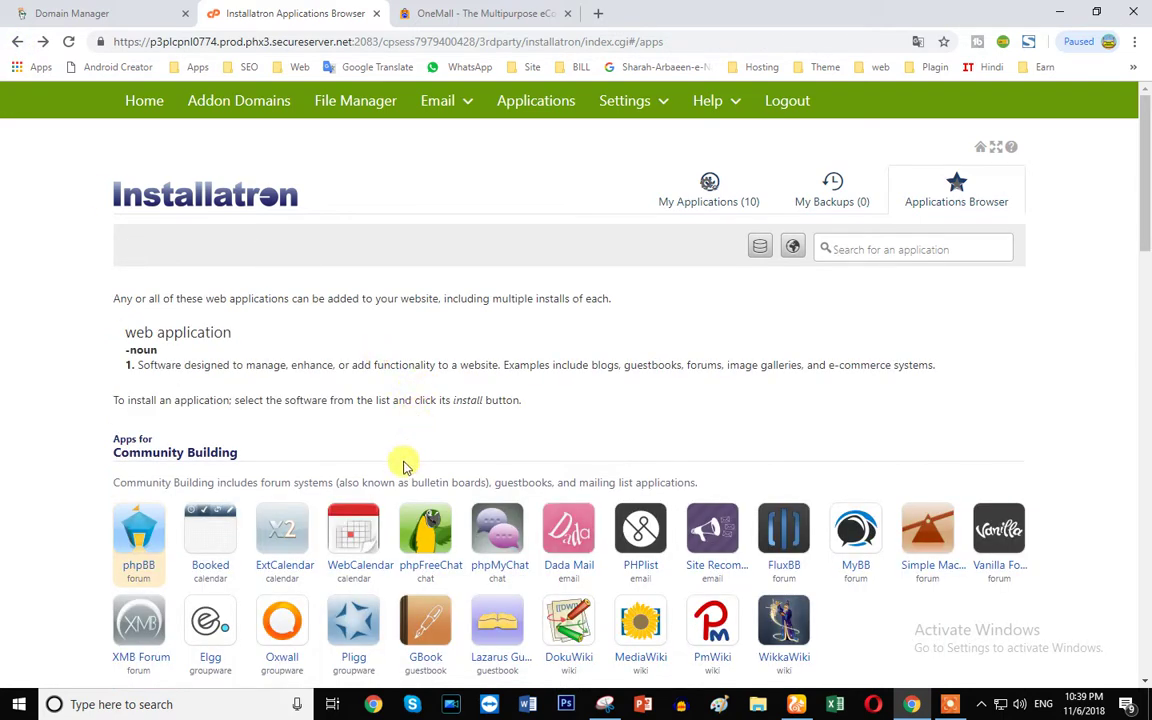
# - Browse the application categories and open WordPress under Content Management
pyautogui.scroll(-2, 400, 450)
pyautogui.scroll(-1, 378, 388)
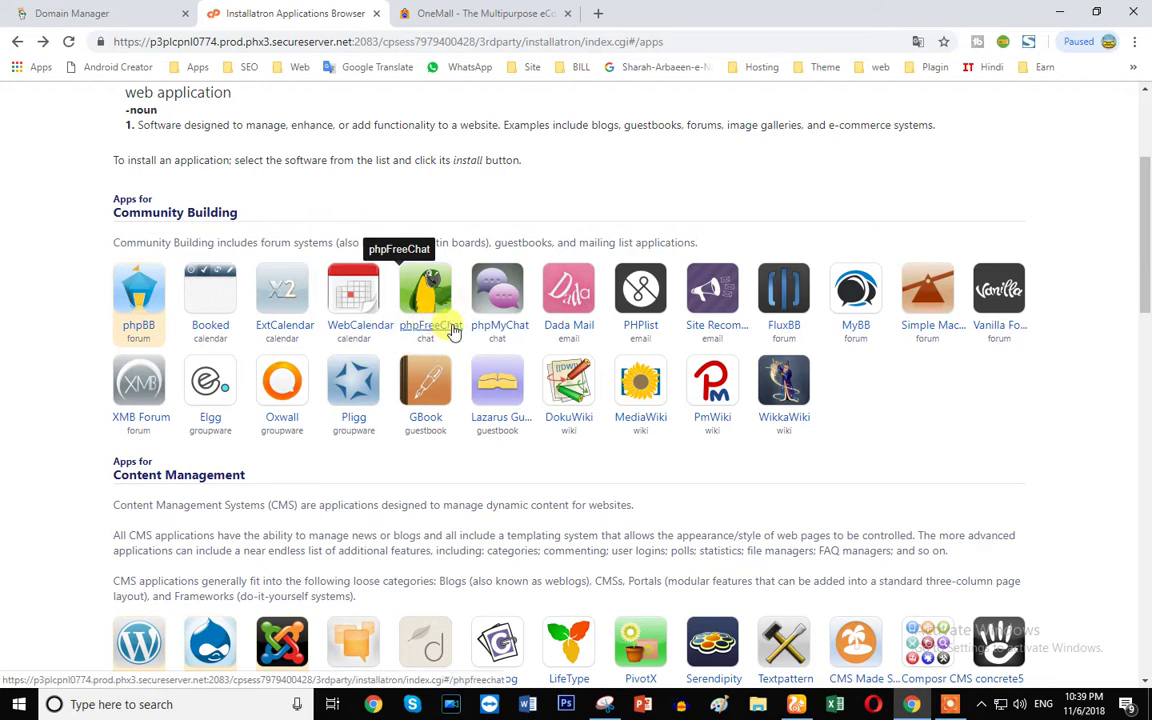
pyautogui.scroll(-3, 405, 435)
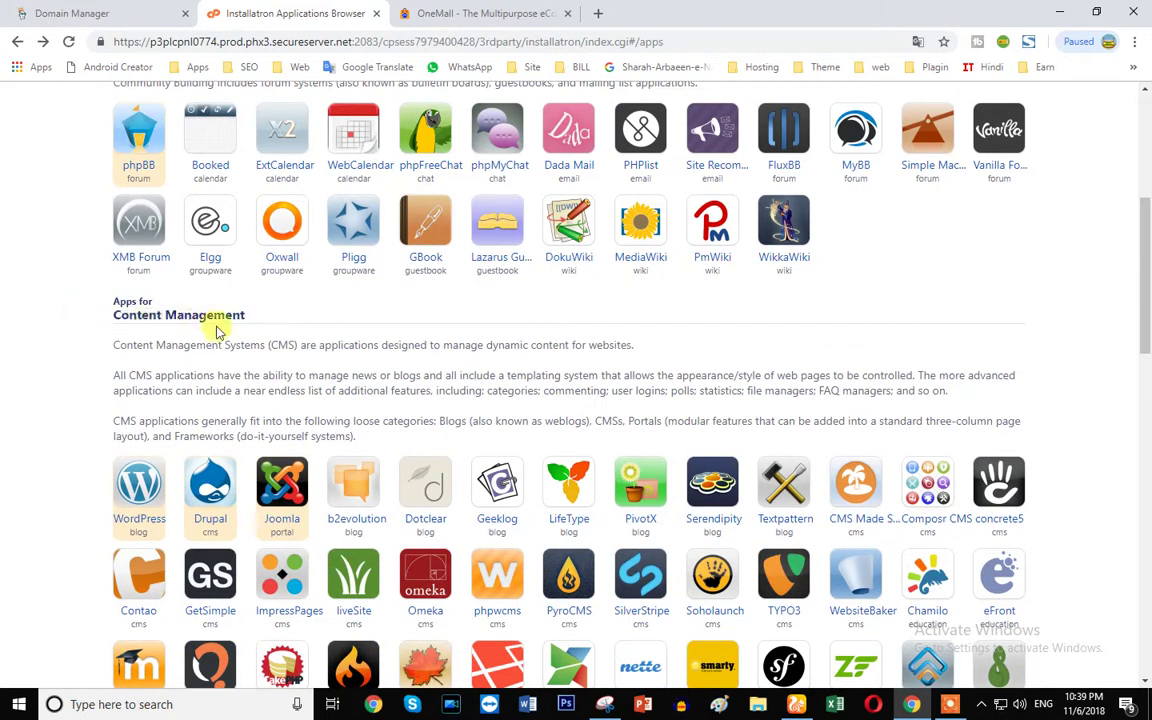
pyautogui.scroll(-2, 155, 455)
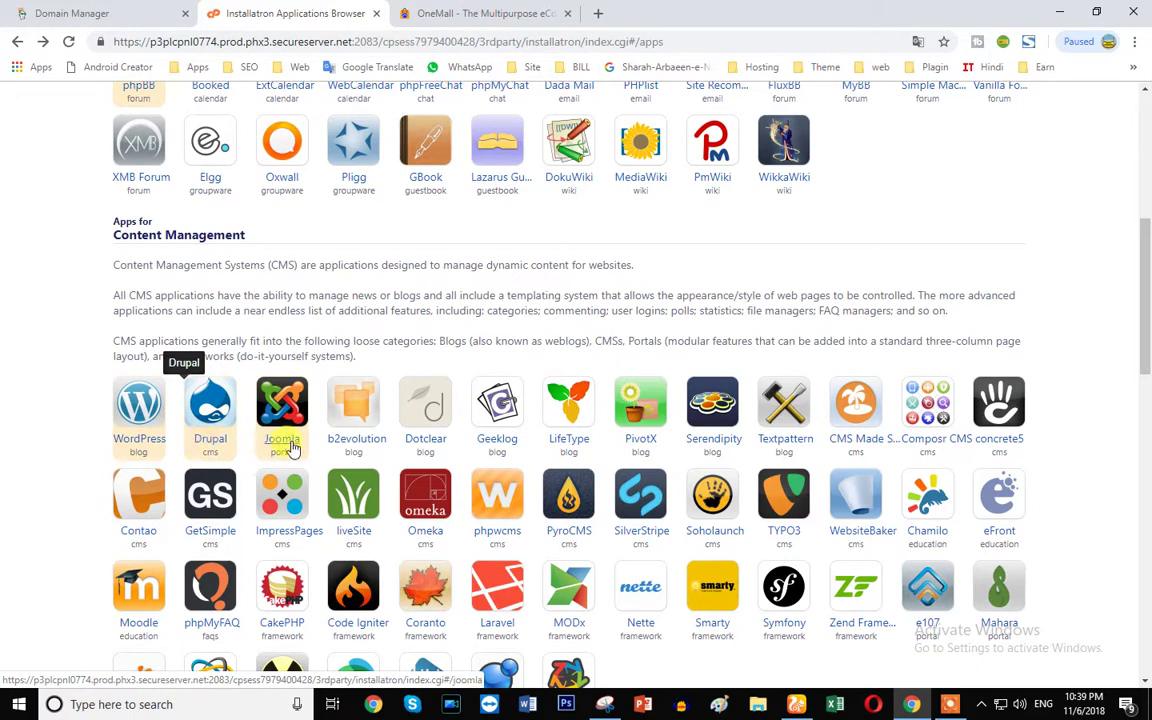
pyautogui.scroll(-3, 360, 370)
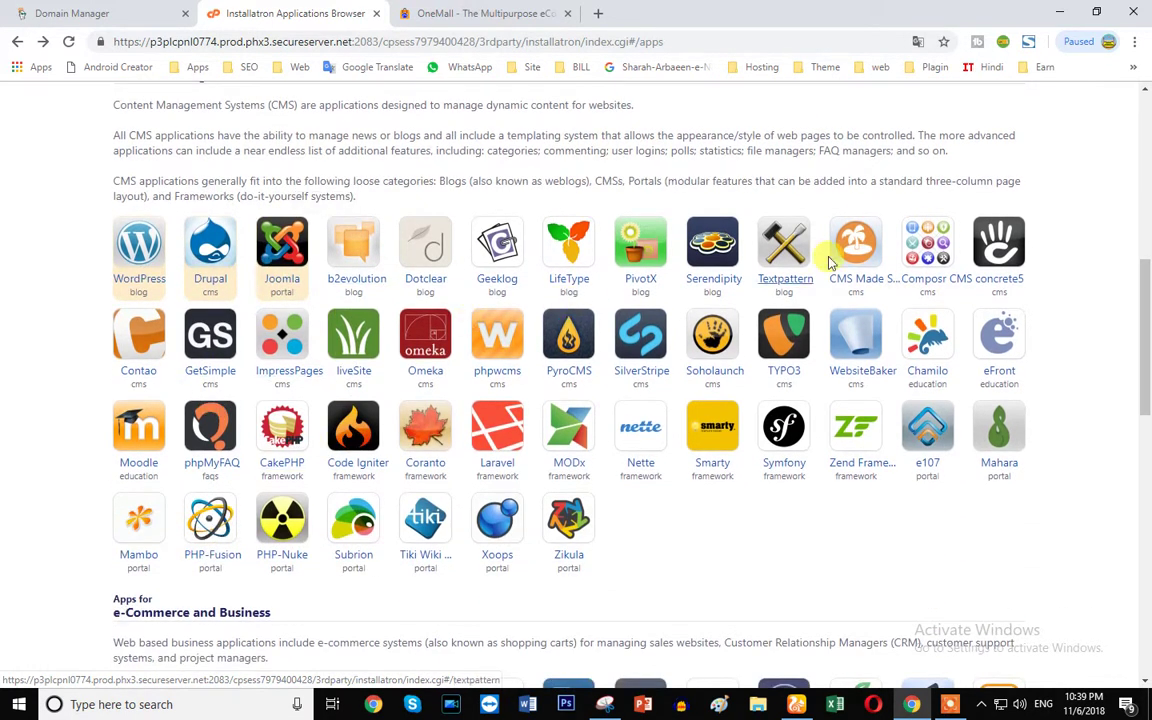
pyautogui.scroll(-4, 500, 503)
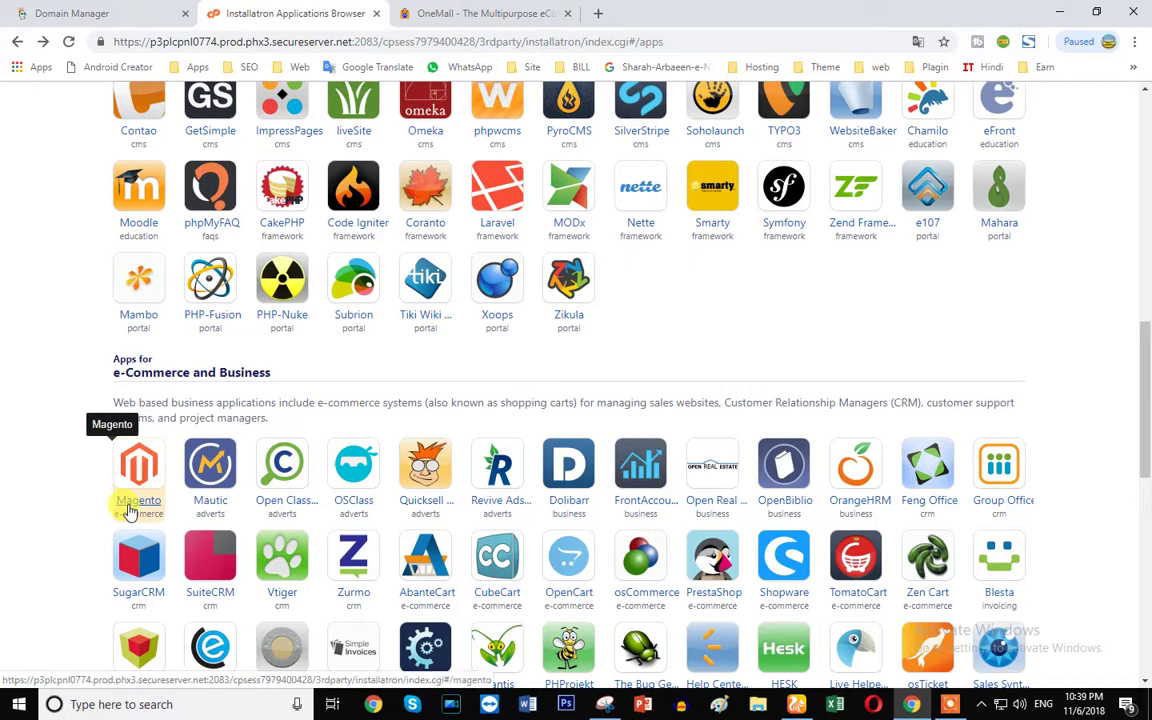
pyautogui.scroll(-2, 790, 505)
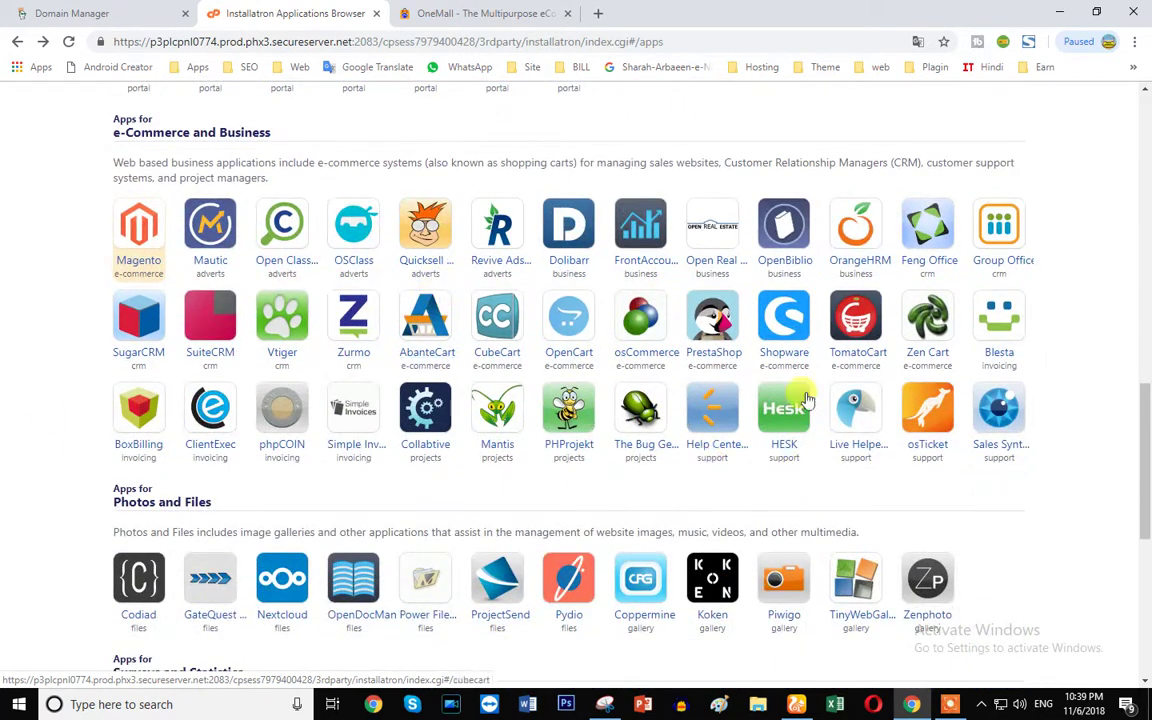
pyautogui.scroll(-3, 442, 553)
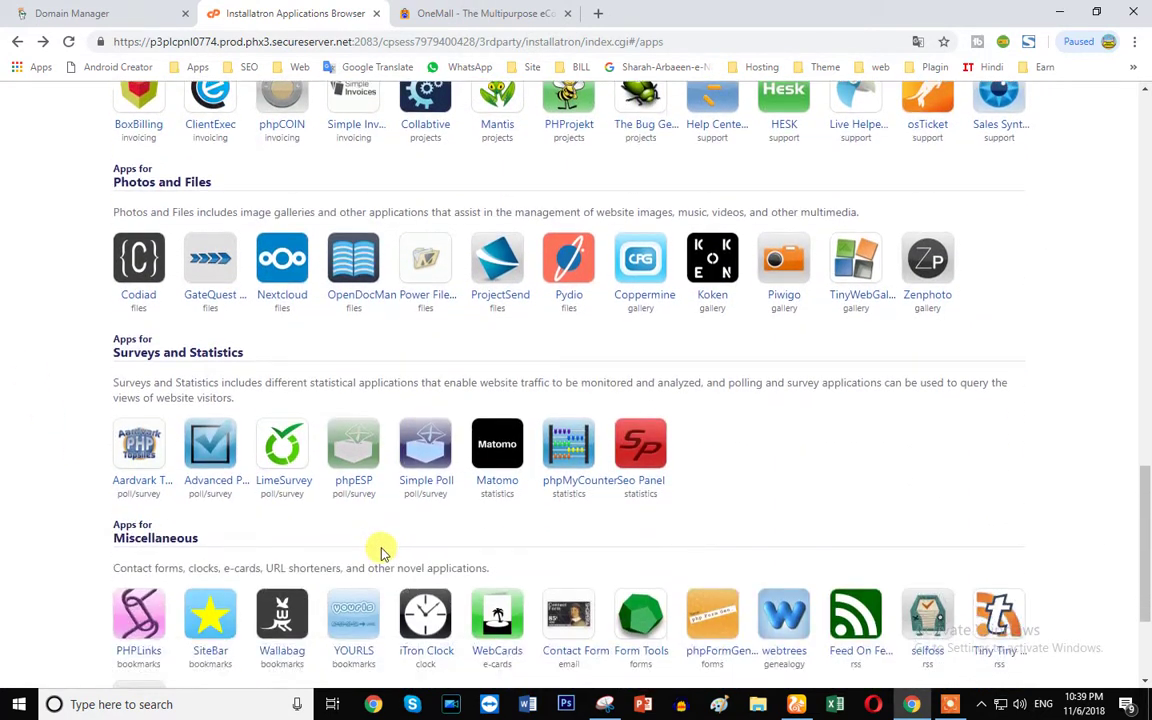
pyautogui.scroll(-2, 381, 550)
pyautogui.scroll(8, 329, 548)
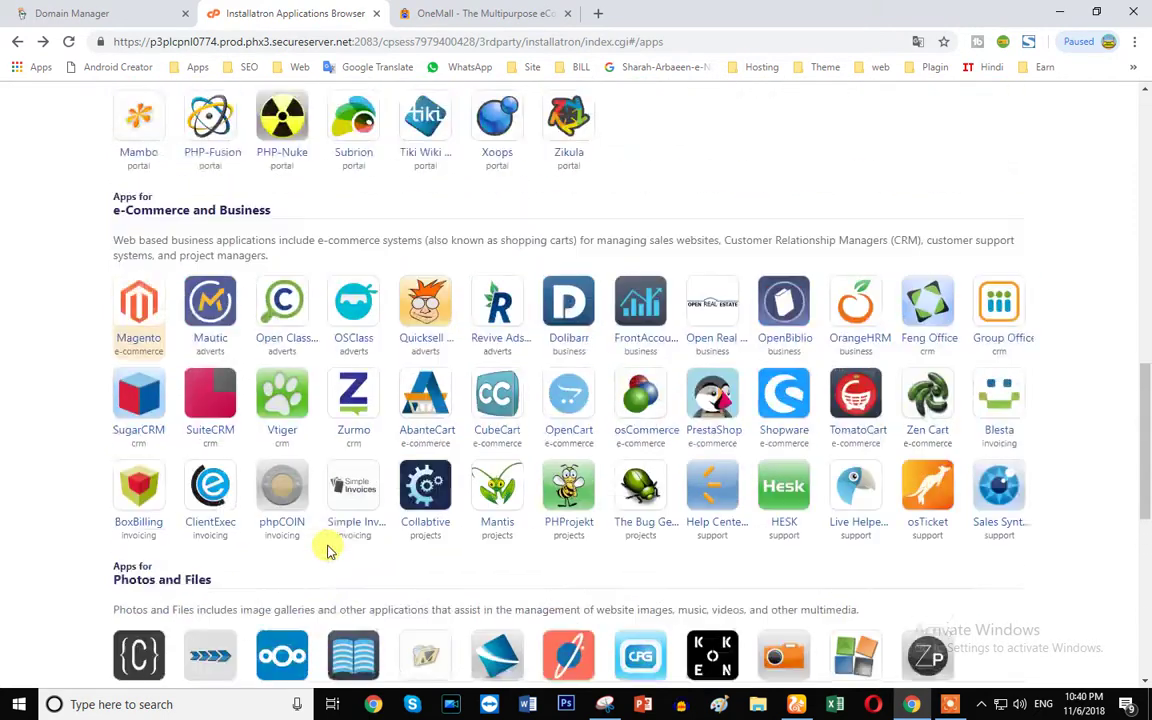
pyautogui.scroll(2, 329, 548)
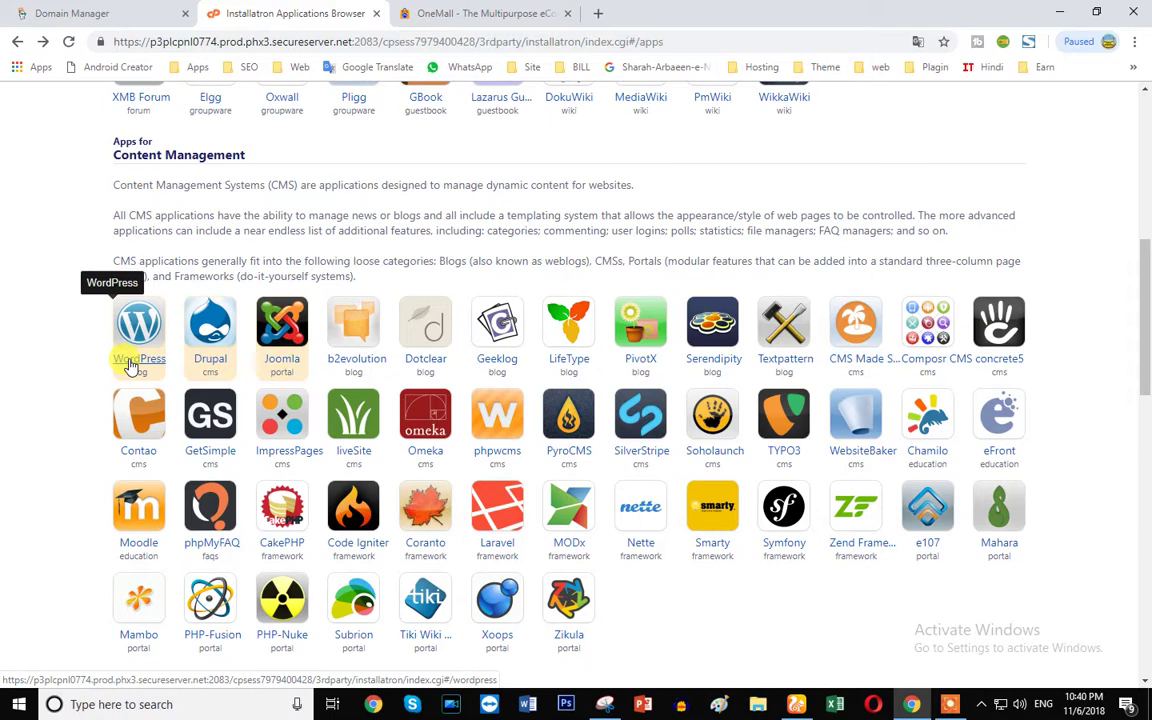
pyautogui.scroll(-5, 131, 366)
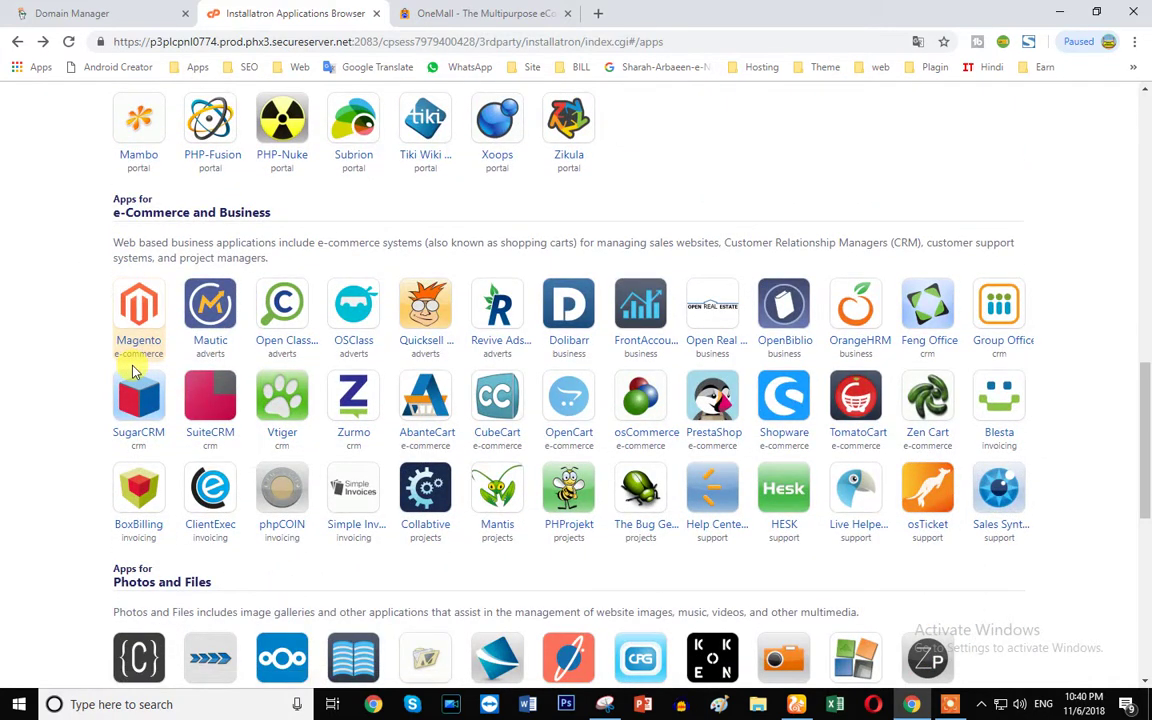
pyautogui.scroll(3, 133, 370)
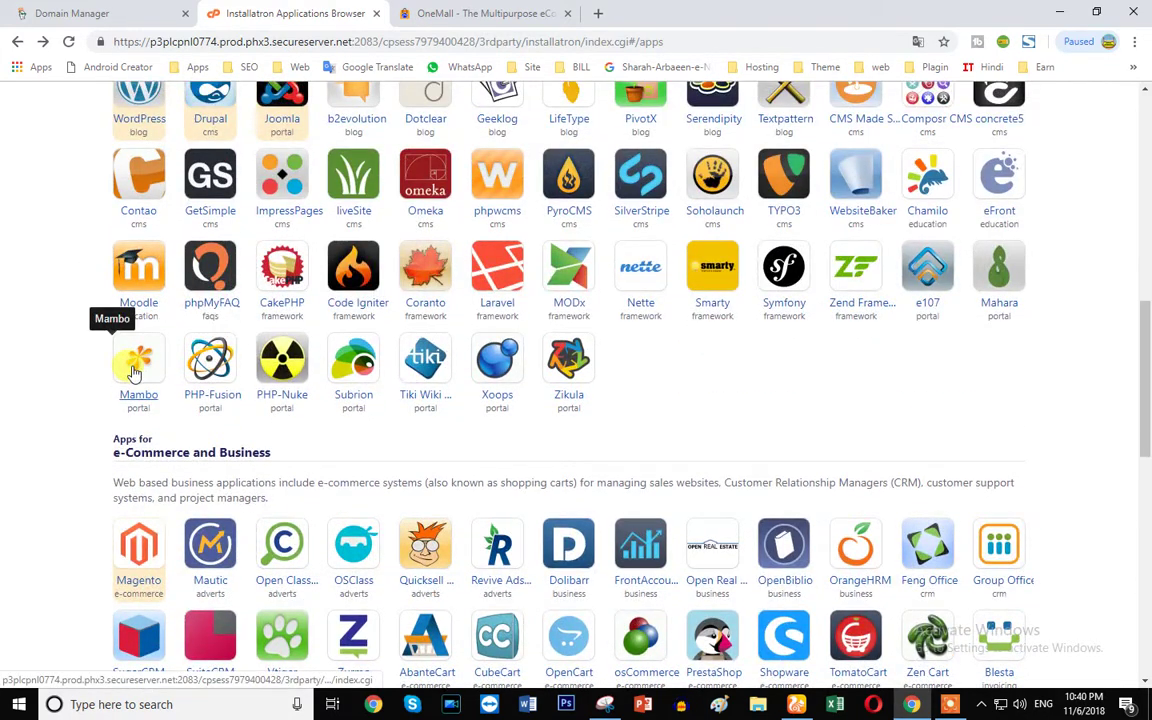
pyautogui.scroll(3, 134, 372)
pyautogui.click(145, 363)
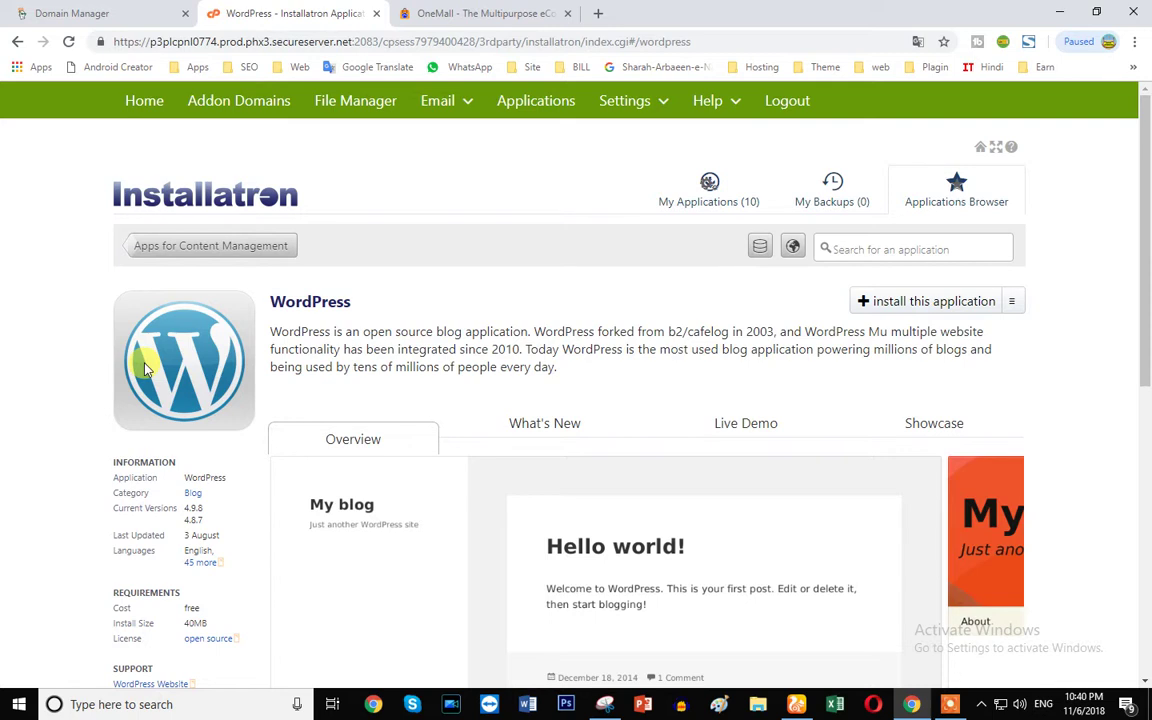
# - View WordPress 4.9.8's What's New and Live Demo tabs
pyautogui.scroll(-5, 468, 452)
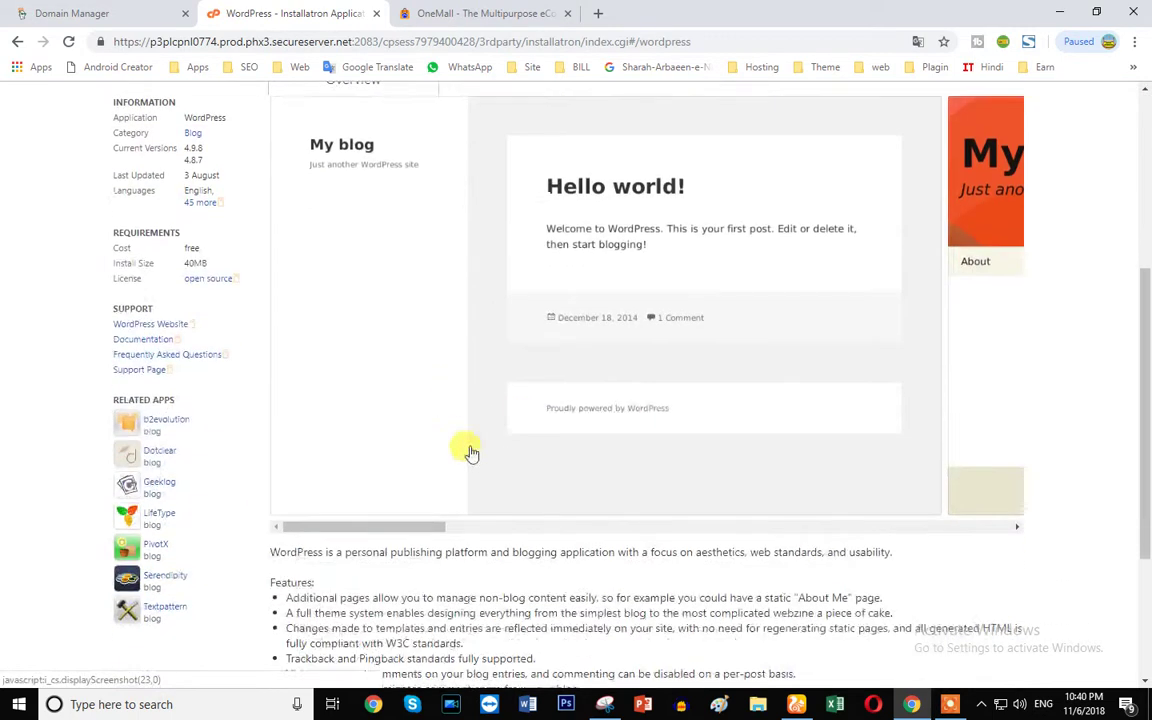
pyautogui.scroll(4, 330, 470)
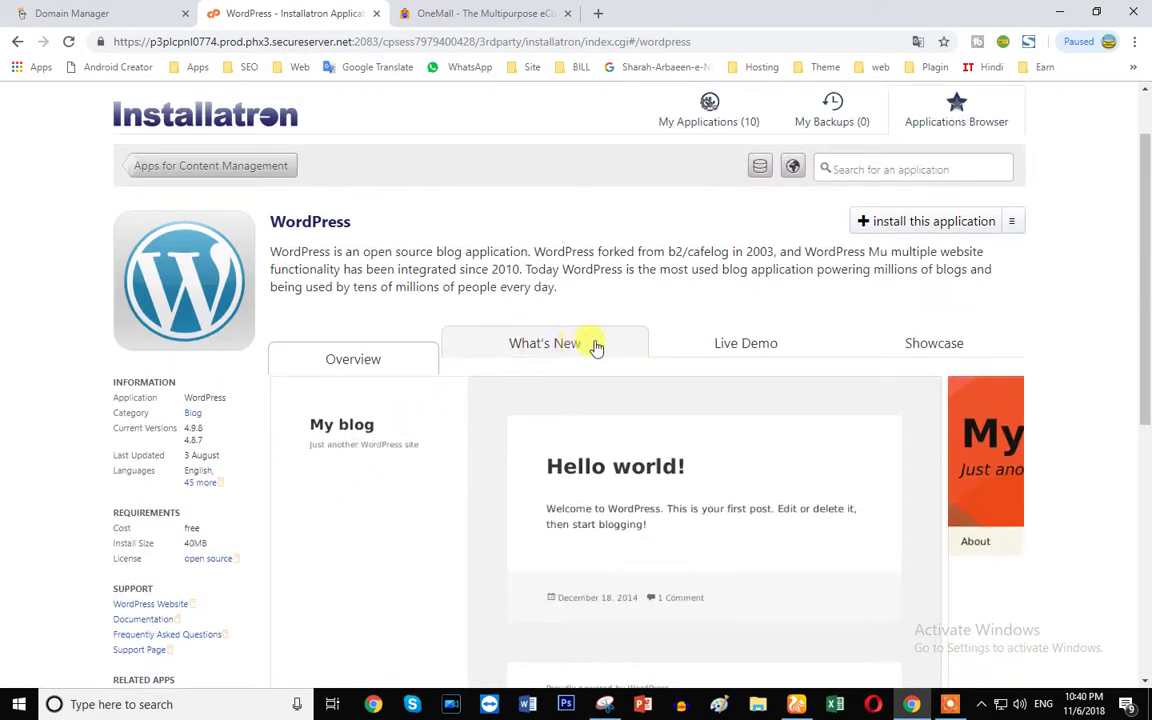
pyautogui.scroll(-1, 210, 470)
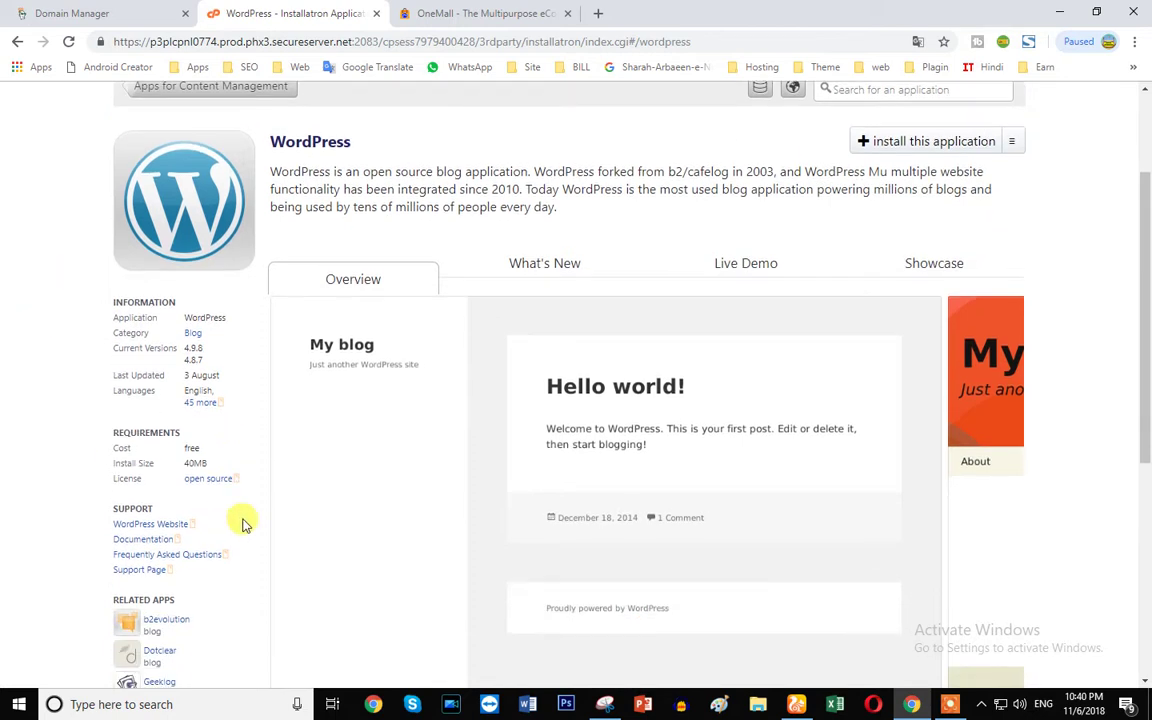
pyautogui.click(551, 278)
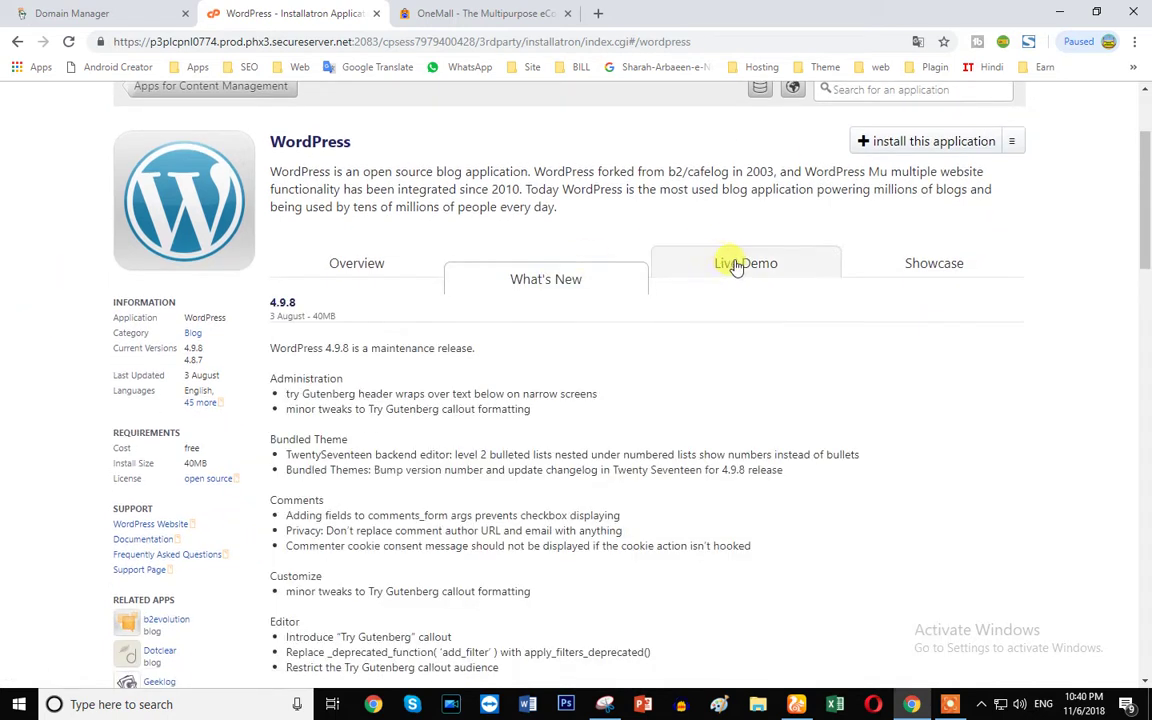
pyautogui.click(733, 262)
# - Check the live demos, then start a new WordPress installation
pyautogui.scroll(-1, 487, 498)
pyautogui.scroll(-2, 487, 498)
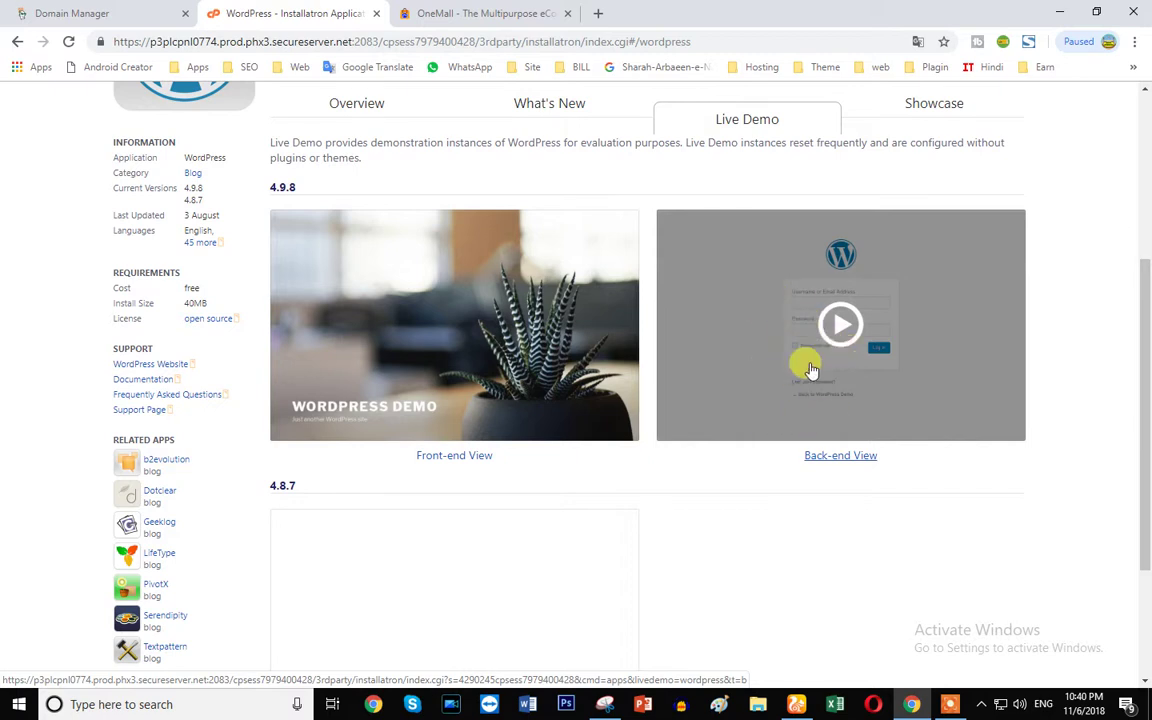
pyautogui.scroll(2, 764, 393)
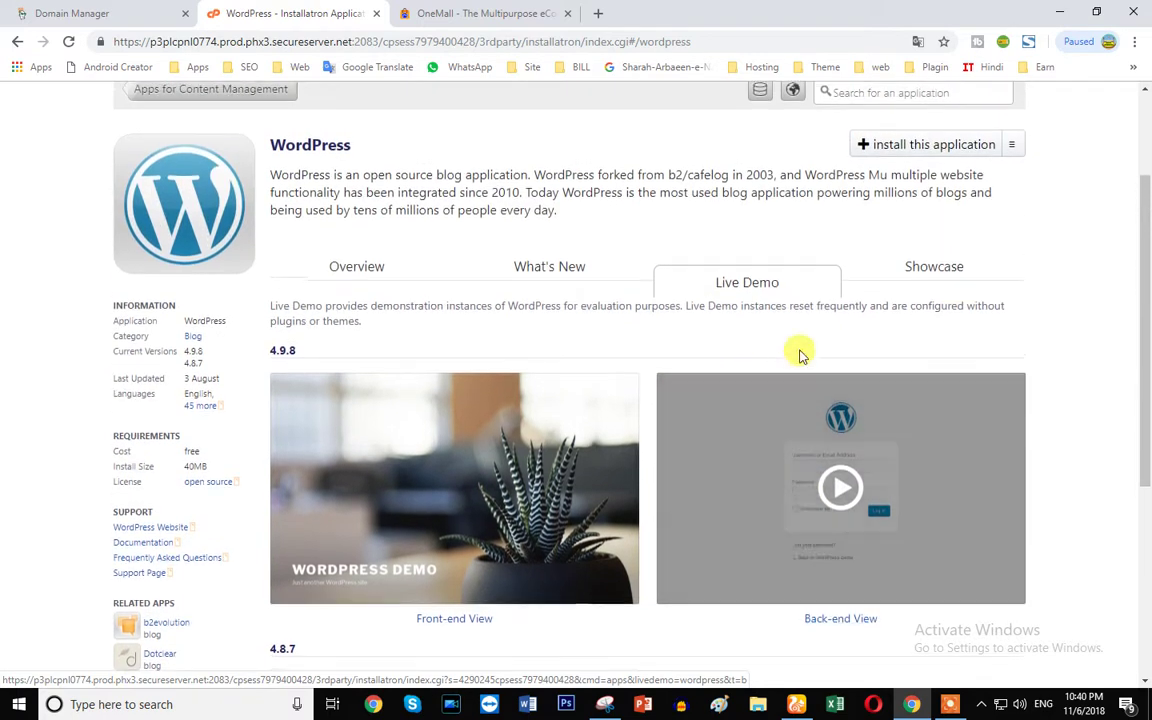
pyautogui.scroll(2, 840, 320)
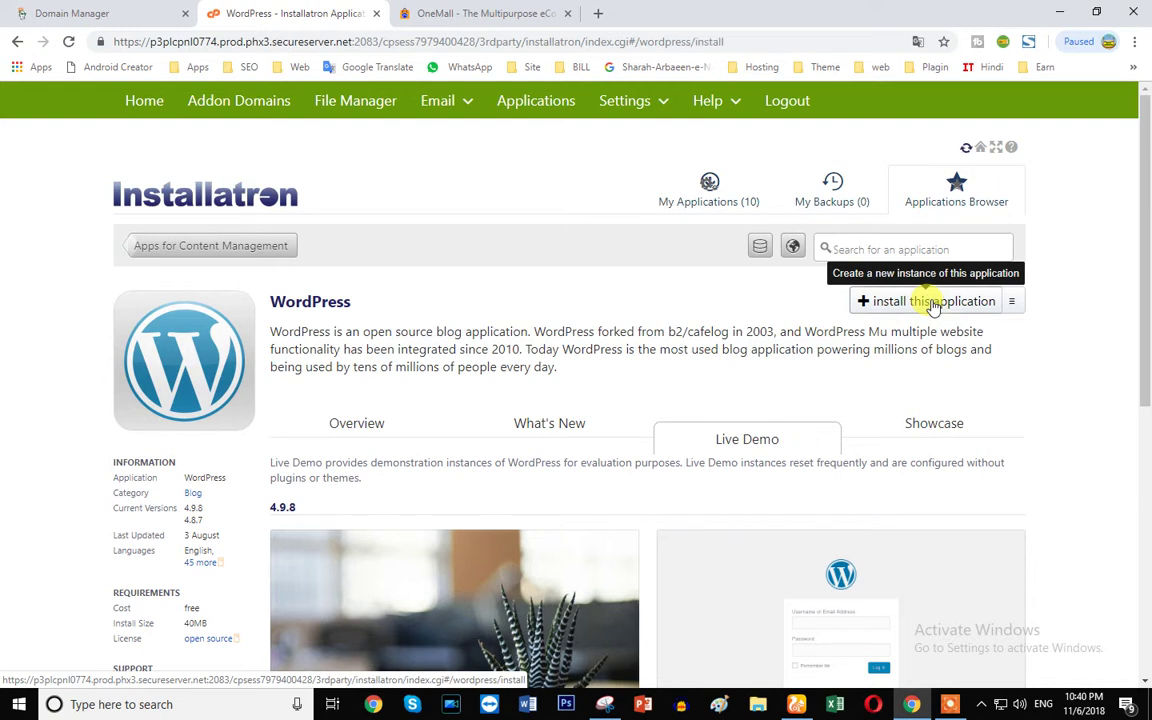
pyautogui.click(932, 303)
pyautogui.scroll(-2, 630, 373)
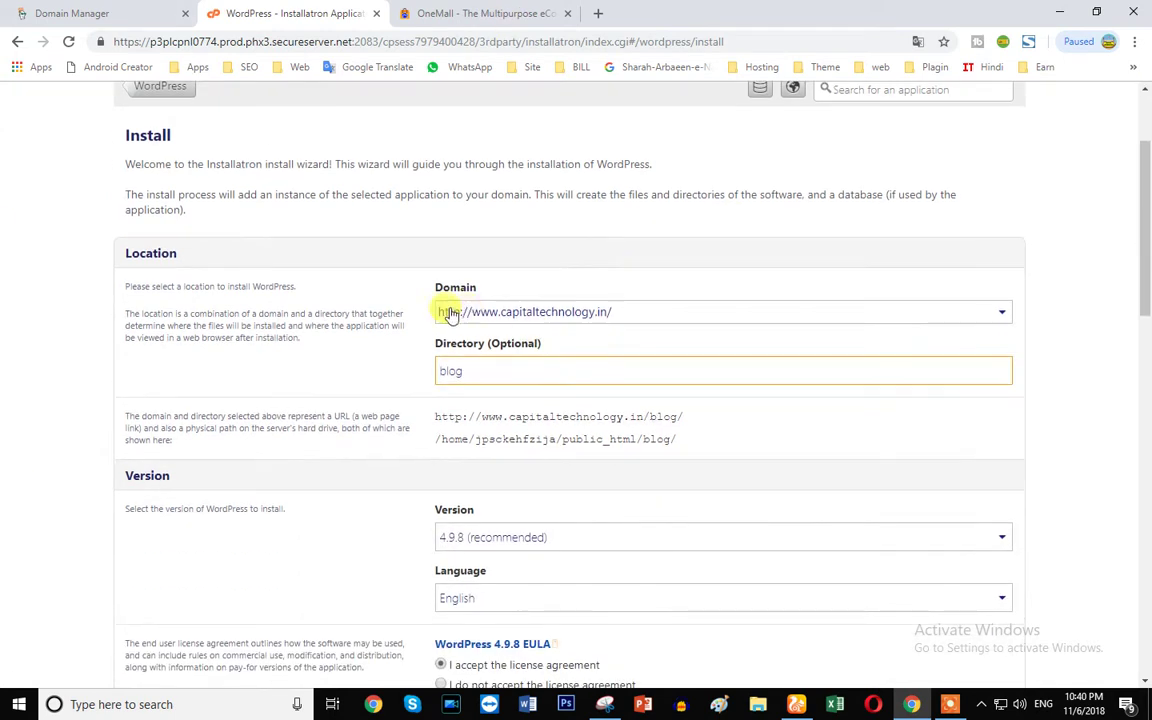
pyautogui.click(634, 319)
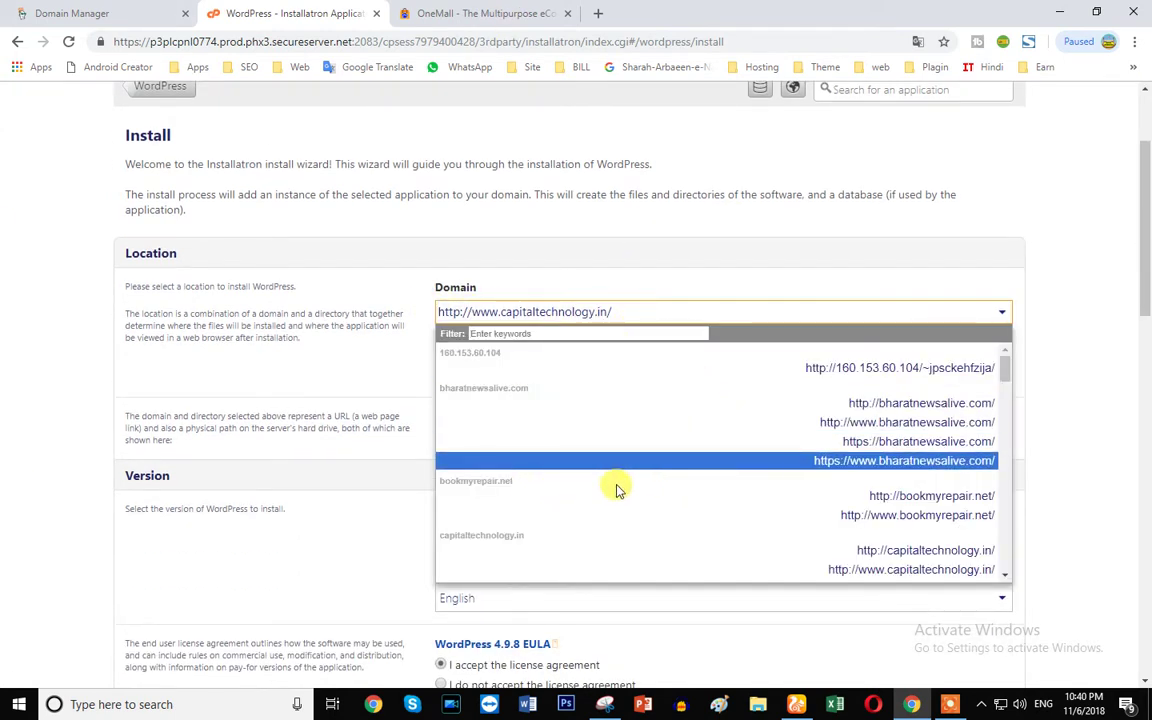
pyautogui.click(950, 514)
pyautogui.scroll(-1, 600, 460)
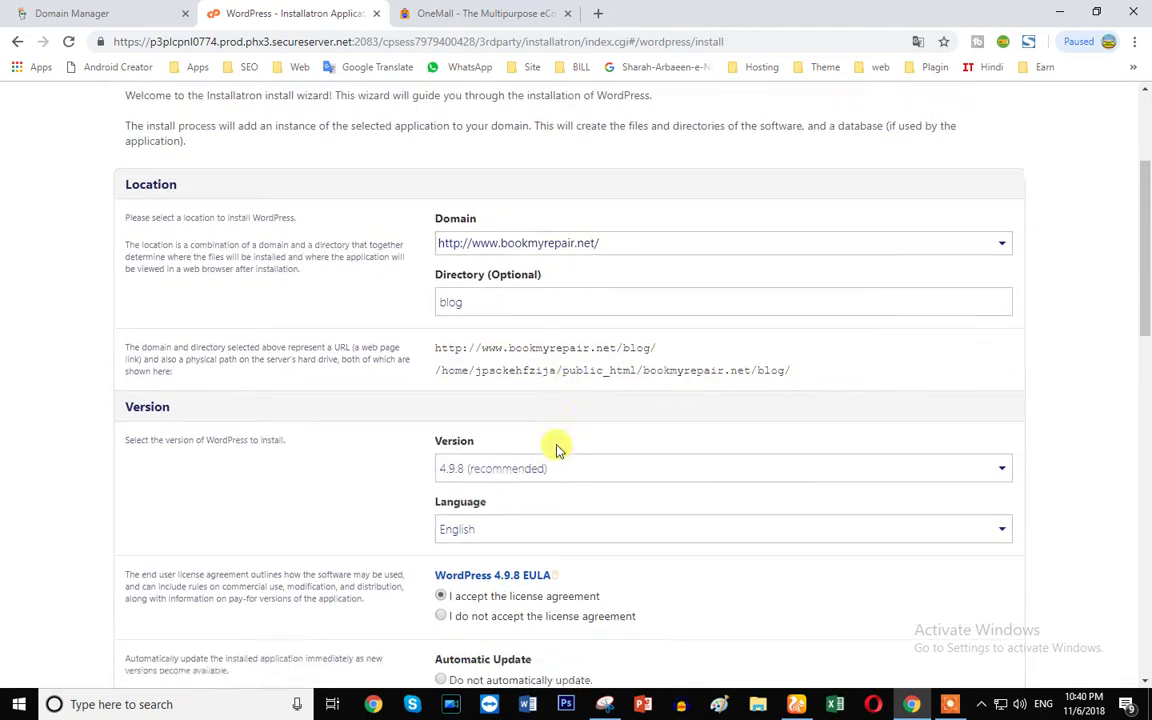
pyautogui.scroll(-1, 557, 450)
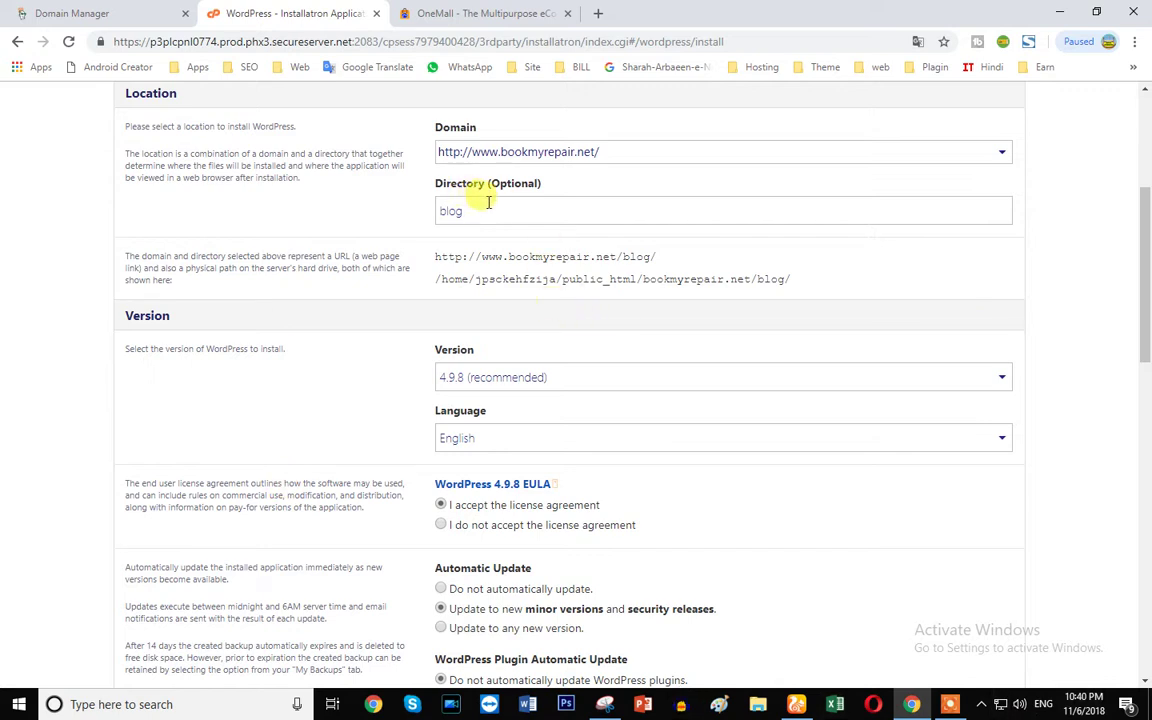
pyautogui.moveTo(488, 200); pyautogui.dragTo(380, 216)
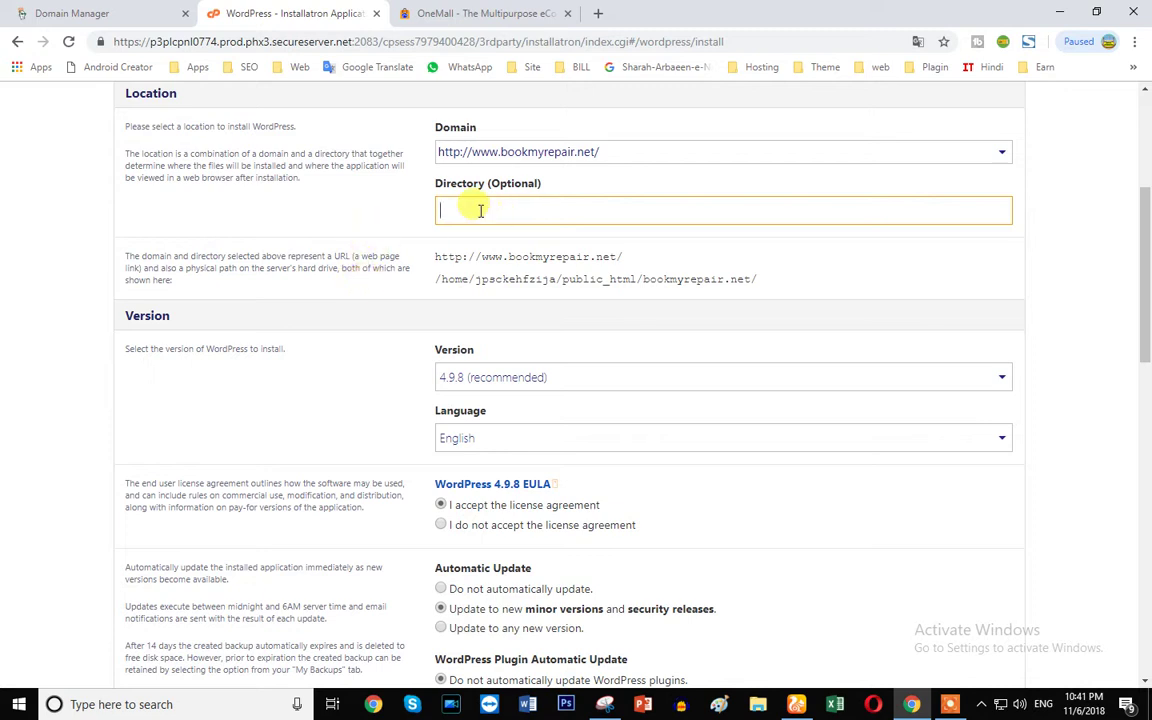
# - Enable updates to any new version plus automatic plugin and theme updates, with no backup before updating
pyautogui.scroll(-1, 330, 300)
pyautogui.scroll(-1, 335, 322)
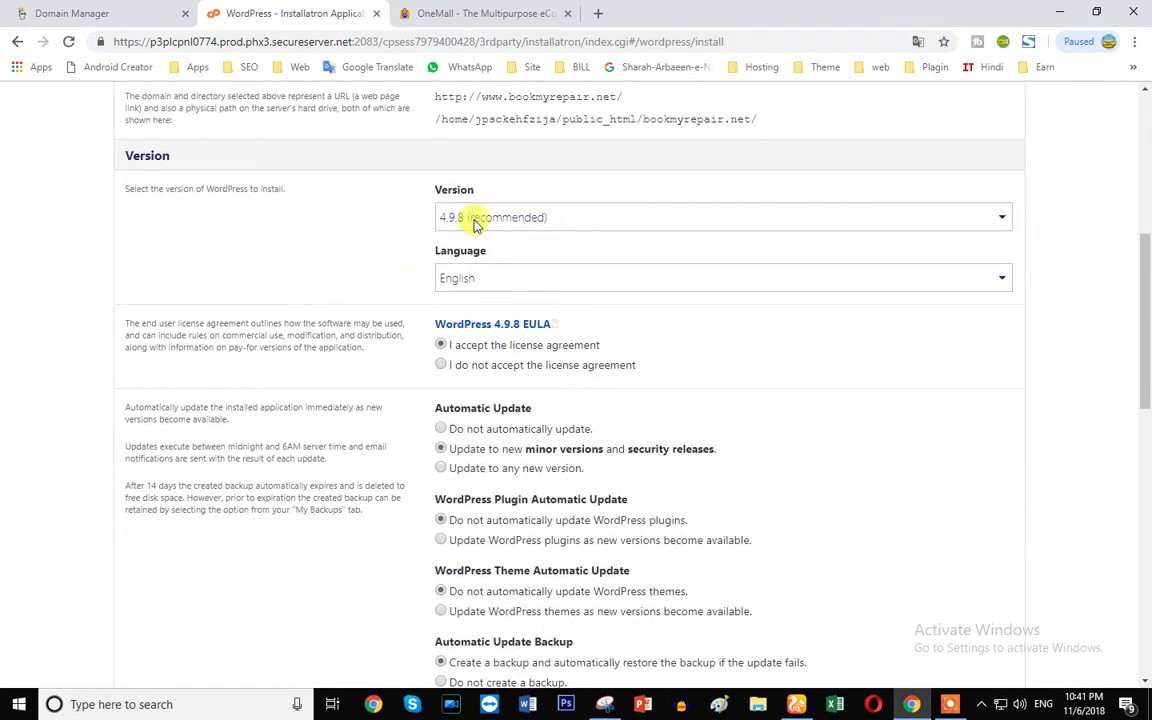
pyautogui.scroll(-1, 510, 345)
pyautogui.scroll(-1, 415, 290)
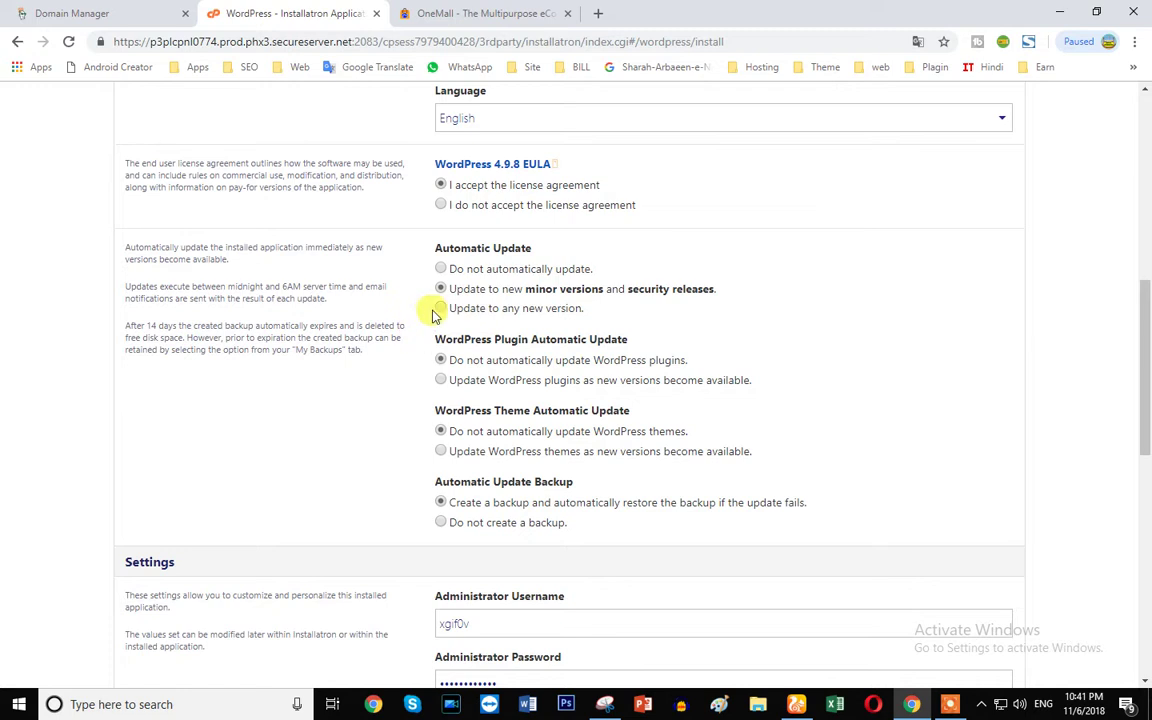
pyautogui.click(441, 310)
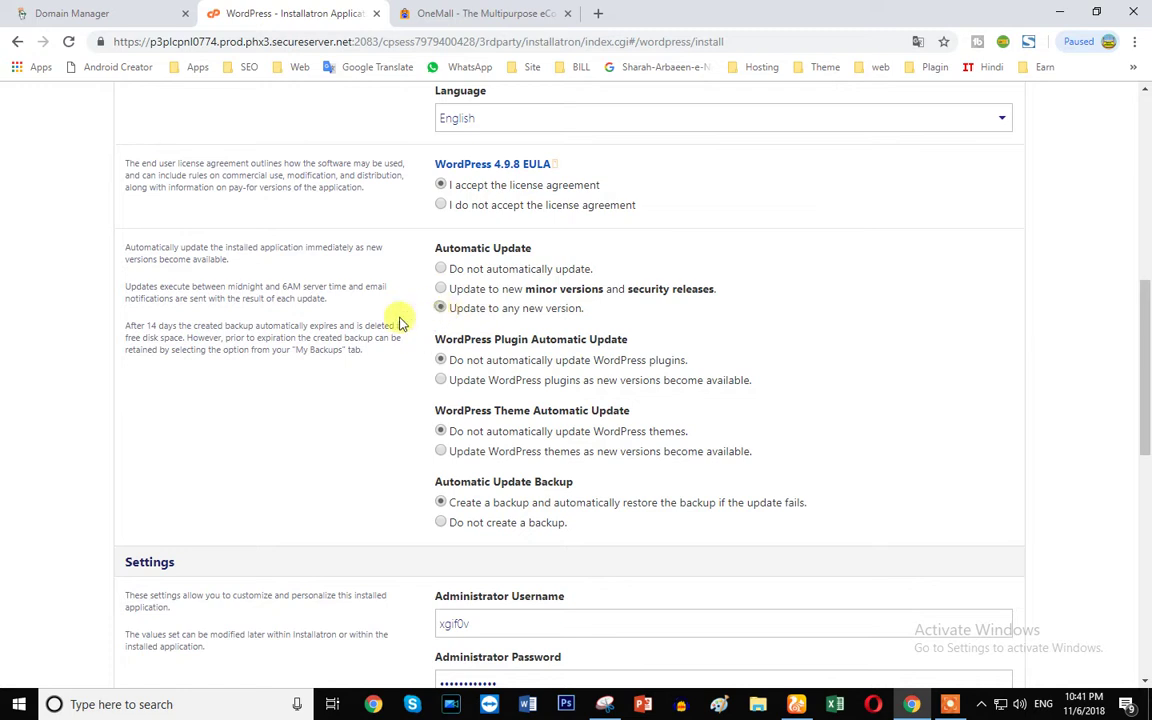
pyautogui.scroll(-1, 347, 334)
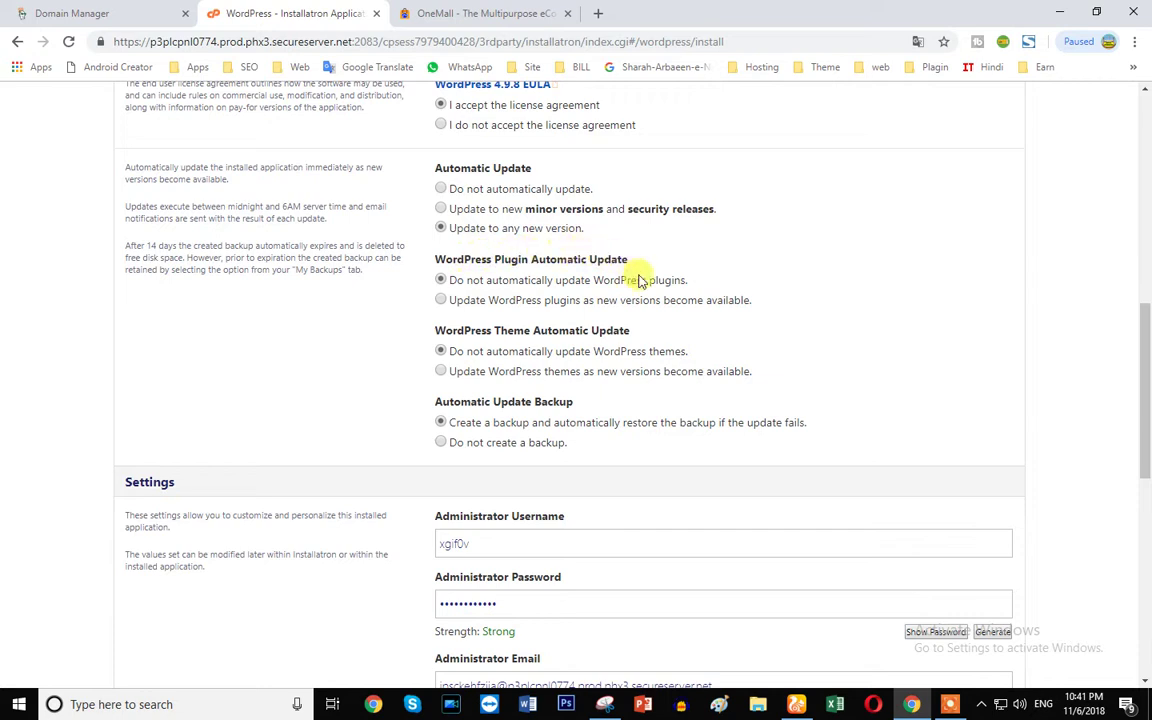
pyautogui.click(441, 300)
pyautogui.scroll(-1, 368, 337)
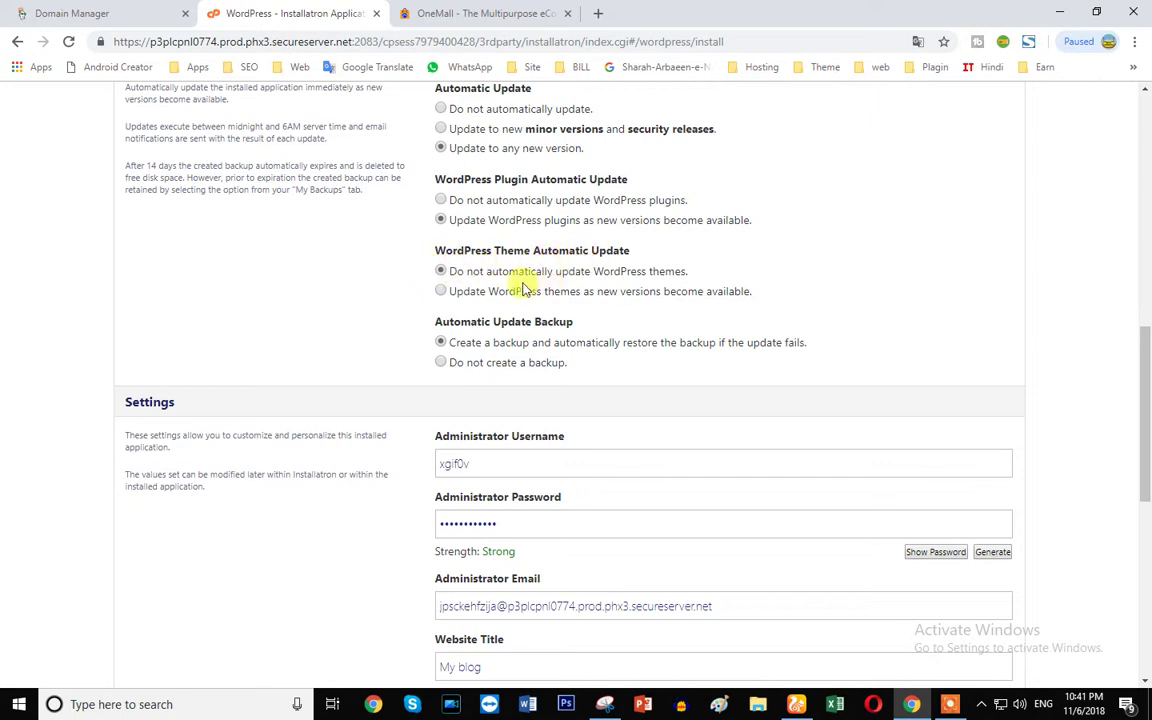
pyautogui.click(441, 291)
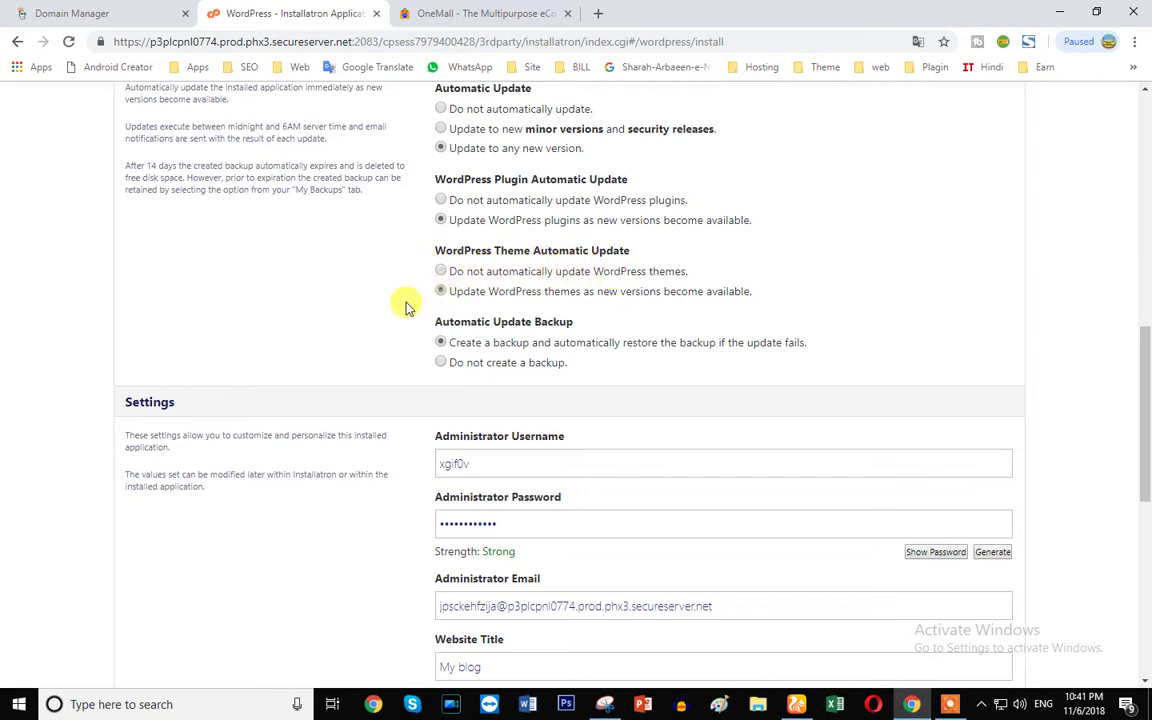
pyautogui.scroll(-1, 358, 313)
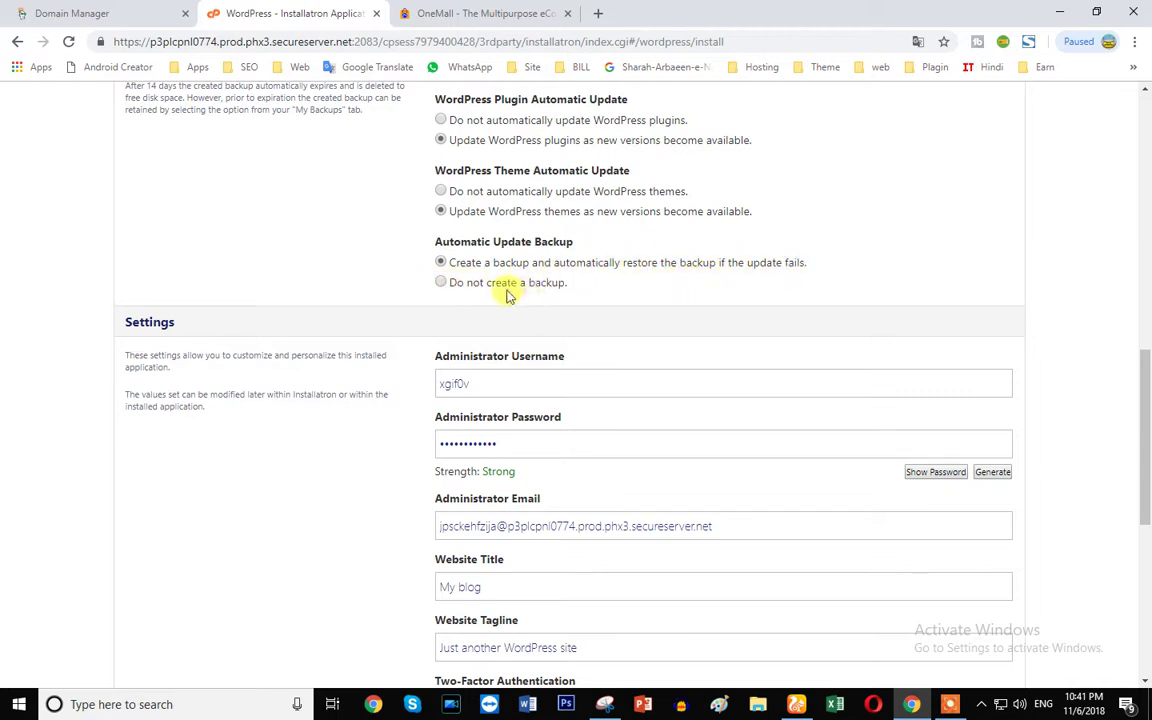
pyautogui.click(441, 284)
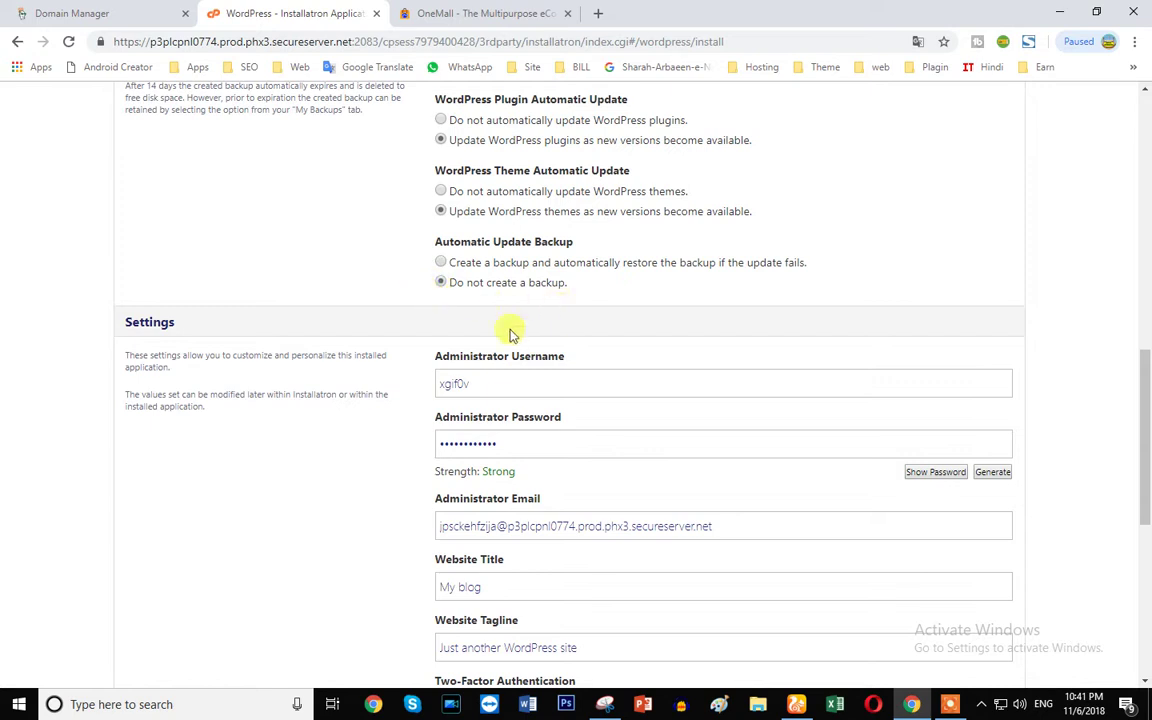
# - Replace the administrator username and password with new site-specific values
pyautogui.scroll(-3, 465, 308)
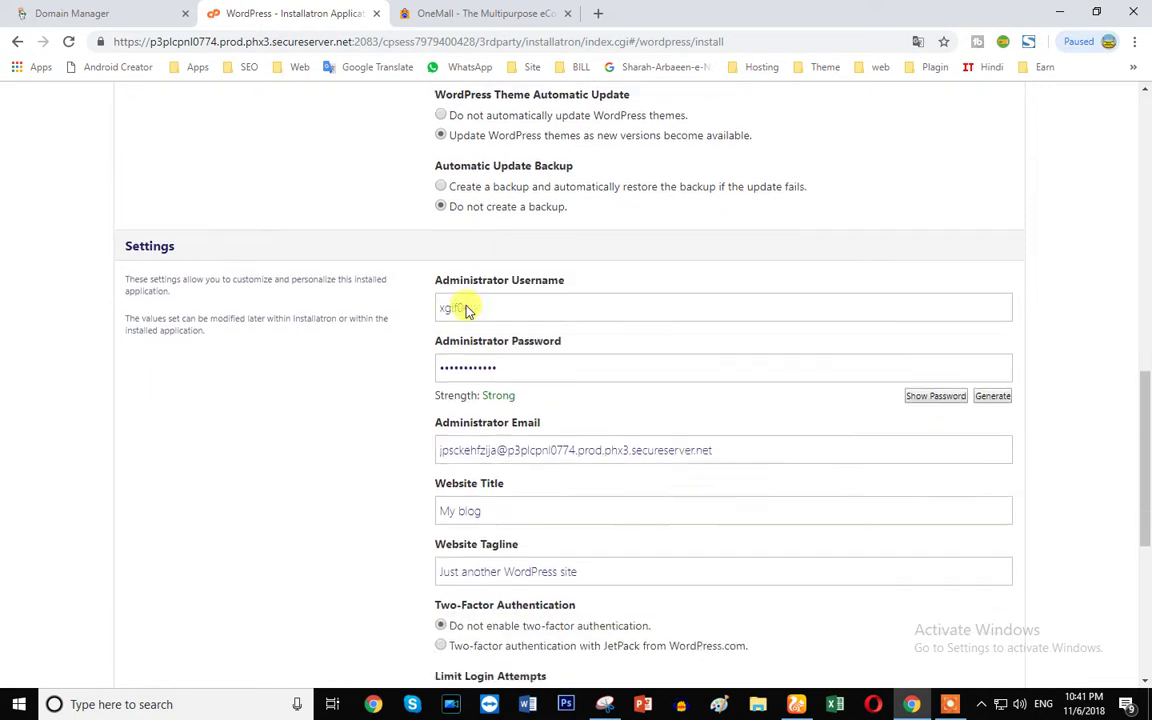
pyautogui.scroll(-3, 399, 391)
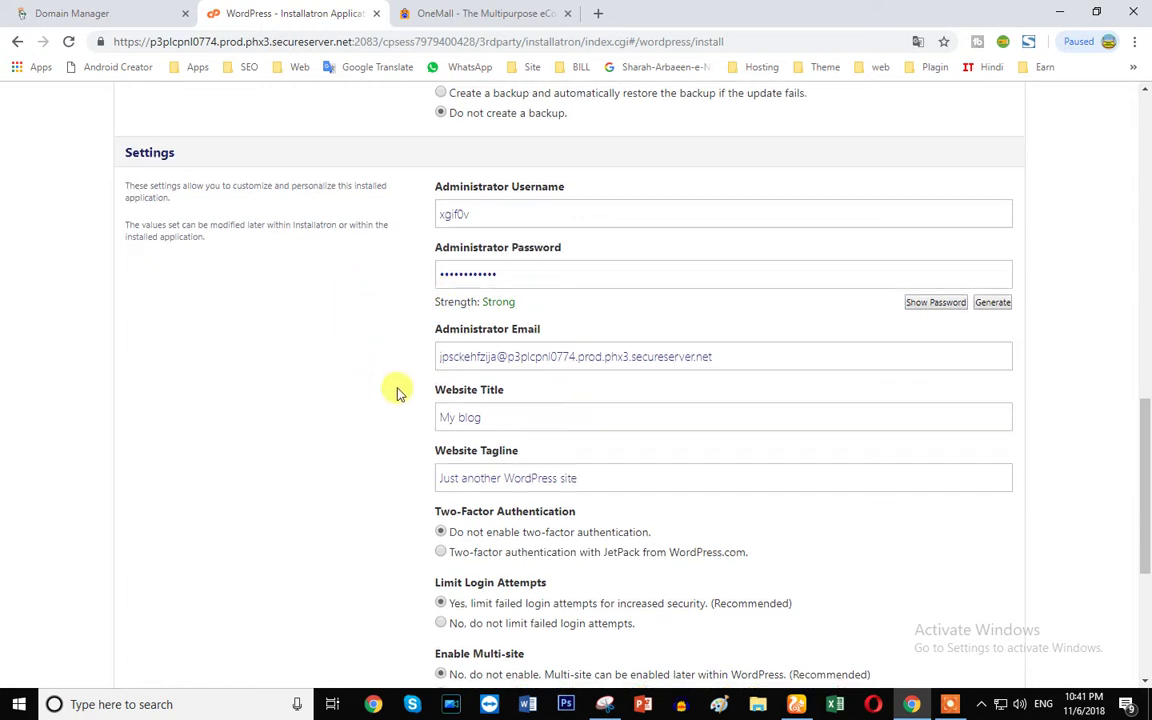
pyautogui.scroll(4, 540, 206)
pyautogui.click(453, 266)
pyautogui.moveTo(440, 266); pyautogui.dragTo(478, 266)
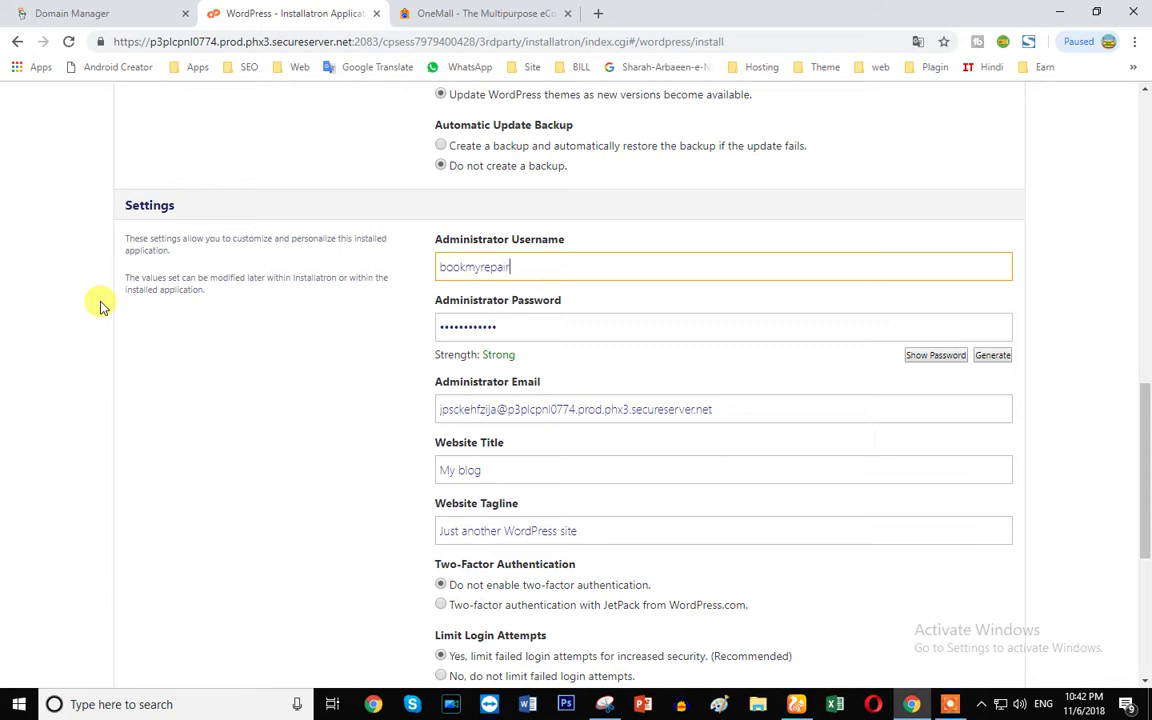
pyautogui.click(522, 327)
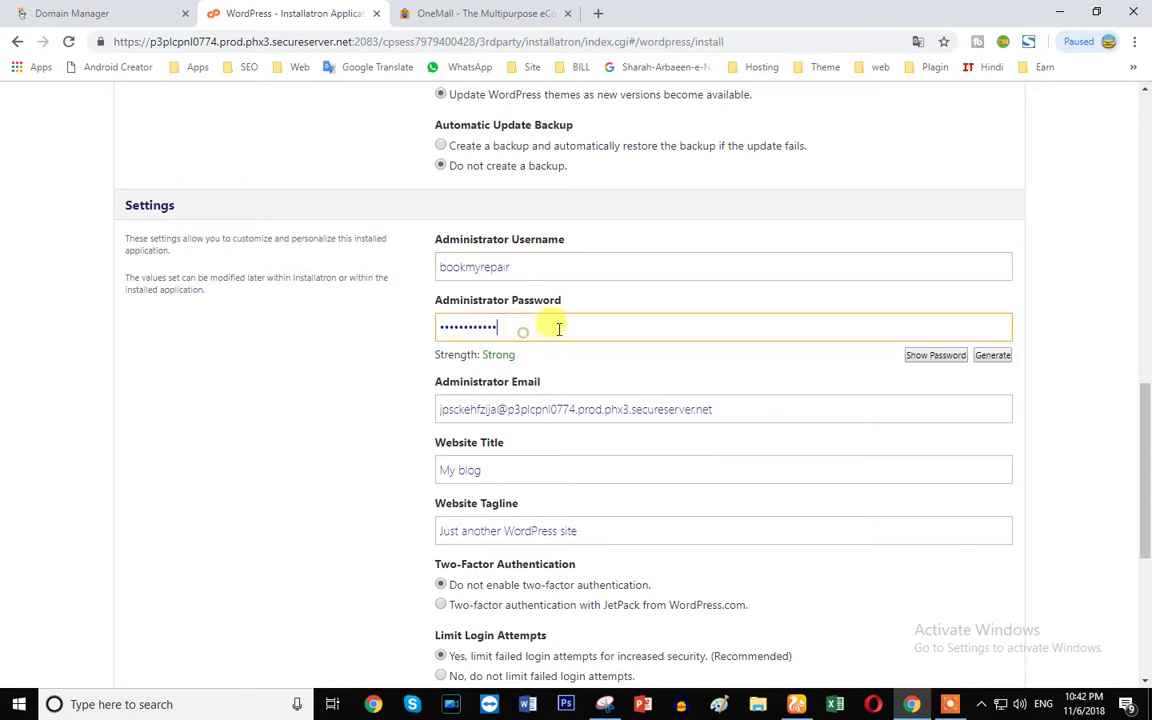
pyautogui.doubleClick(474, 316)
pyautogui.write('a')
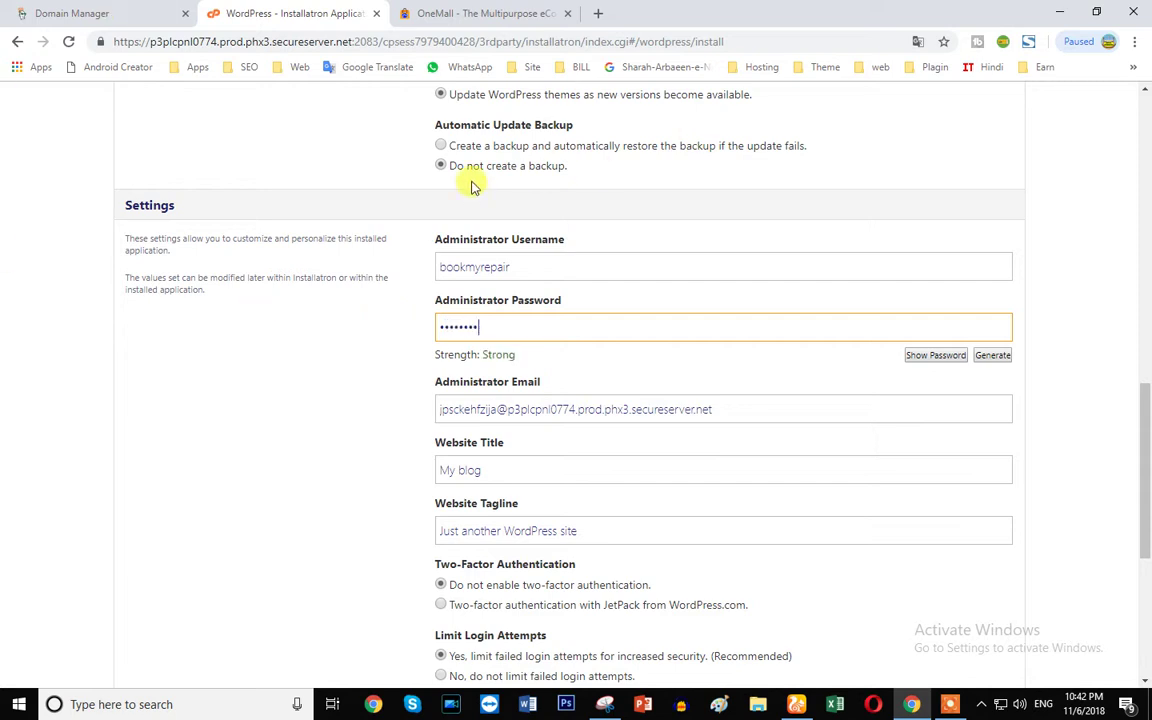
# - Replace the administrator e-mail with the site's admin address, then check the OneMall store tab
pyautogui.scroll(-2, 612, 404)
pyautogui.moveTo(743, 327); pyautogui.dragTo(404, 332)
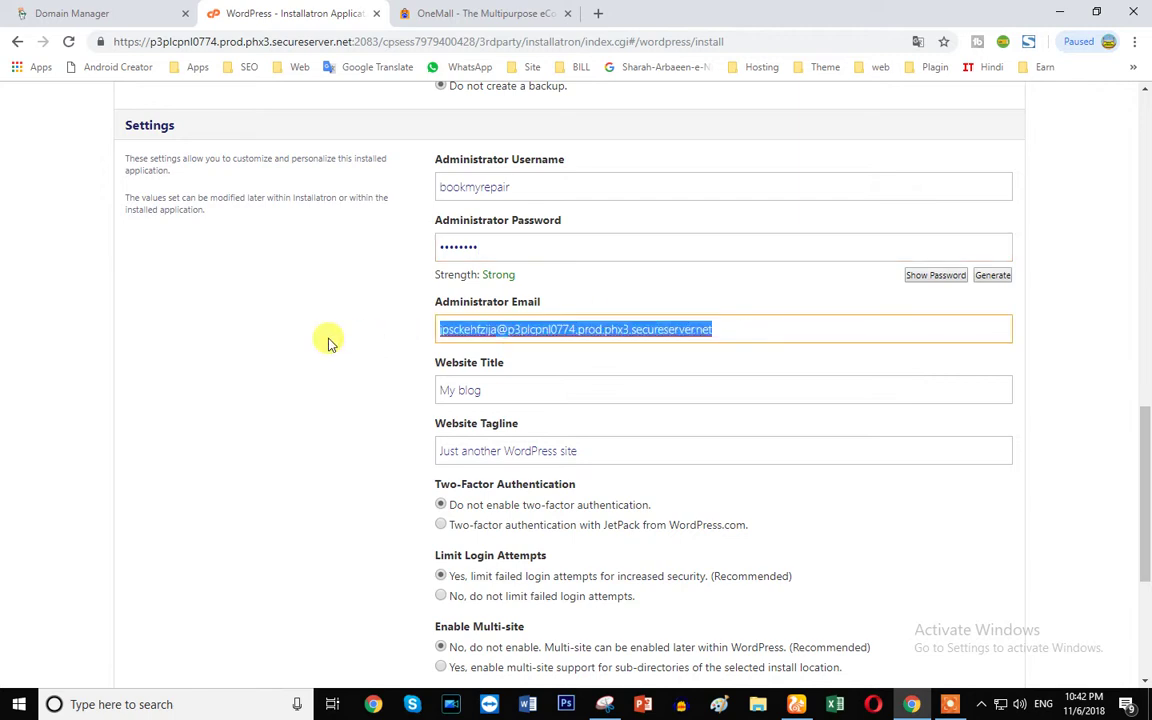
pyautogui.scroll(-1, 330, 343)
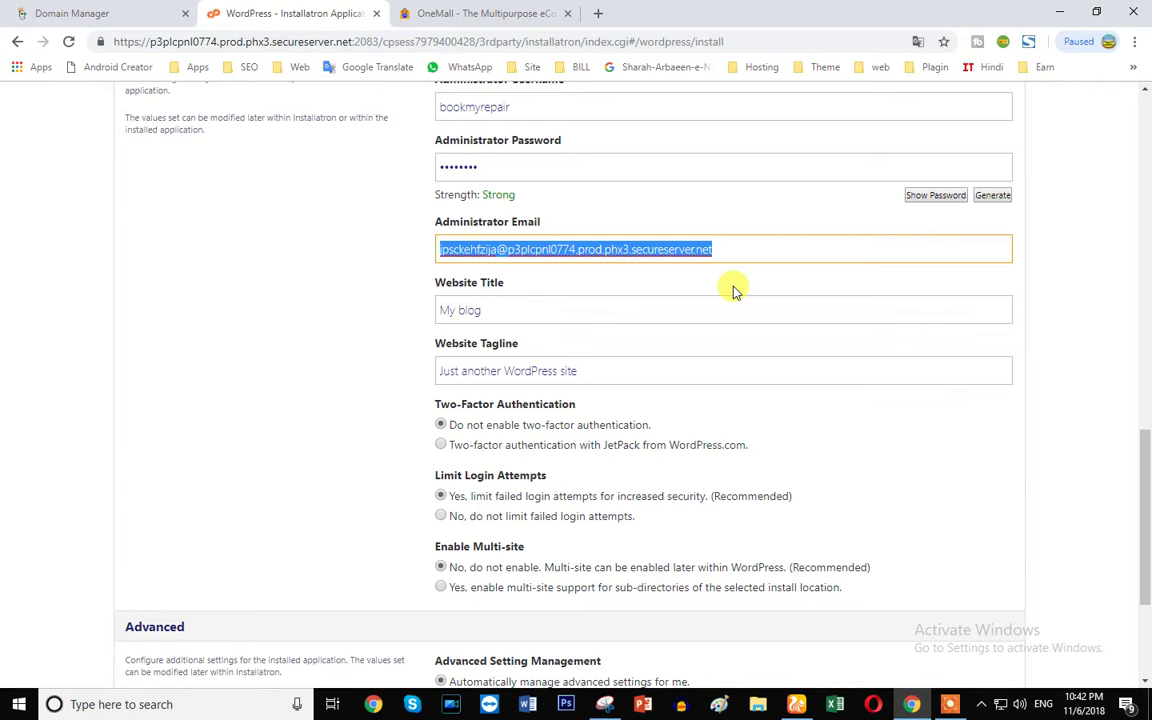
pyautogui.press('BackSpace')
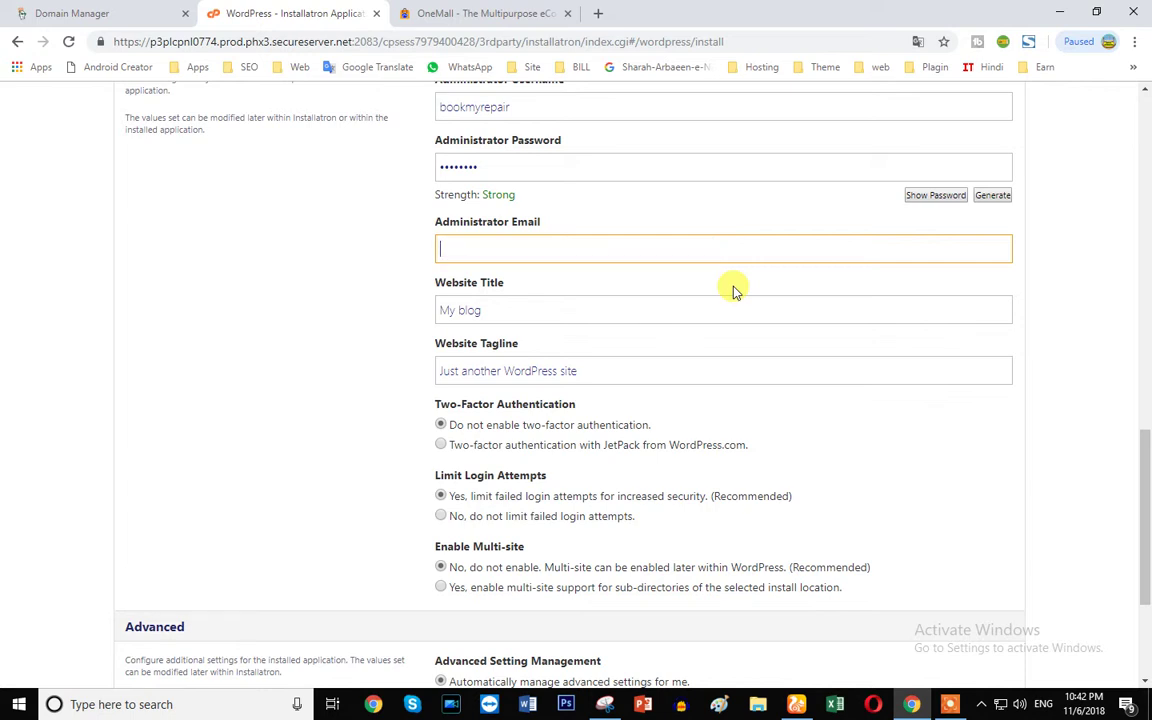
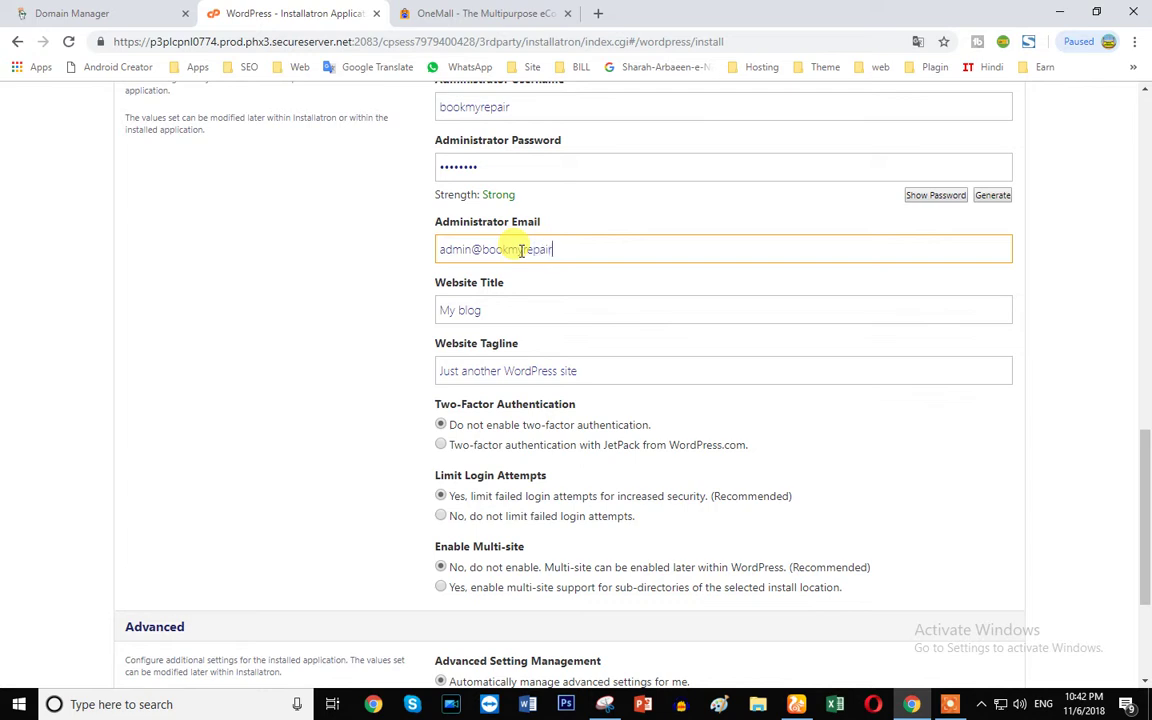
pyautogui.click(551, 303)
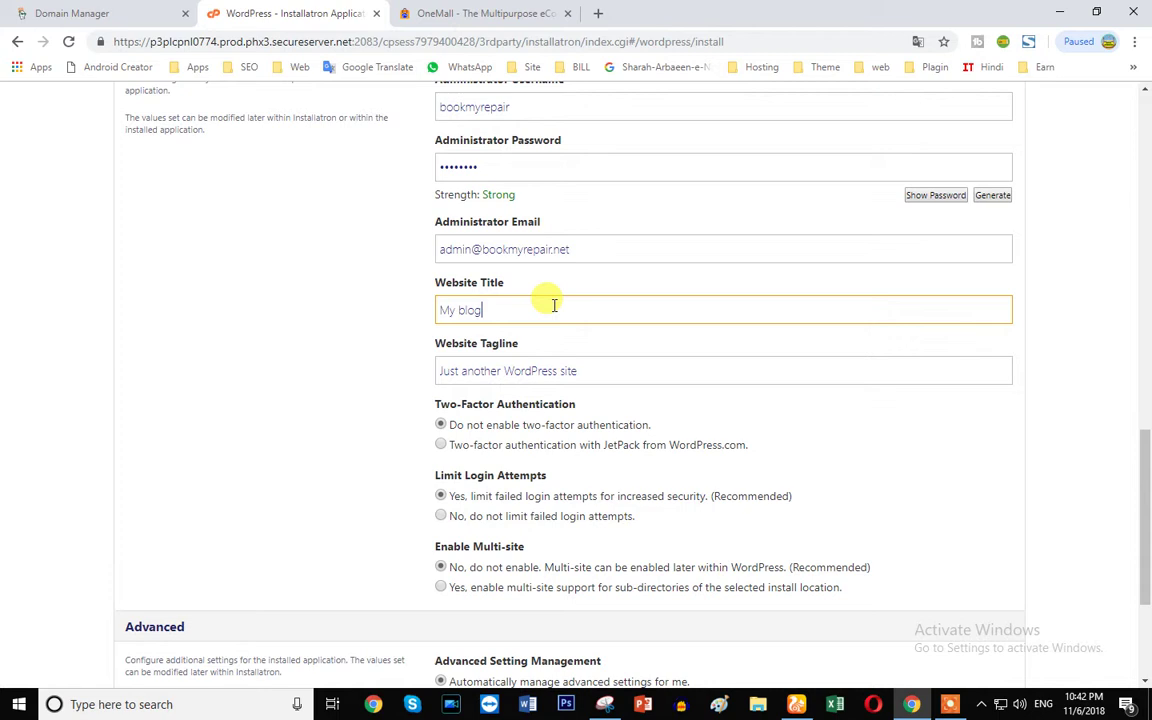
pyautogui.click(450, 13)
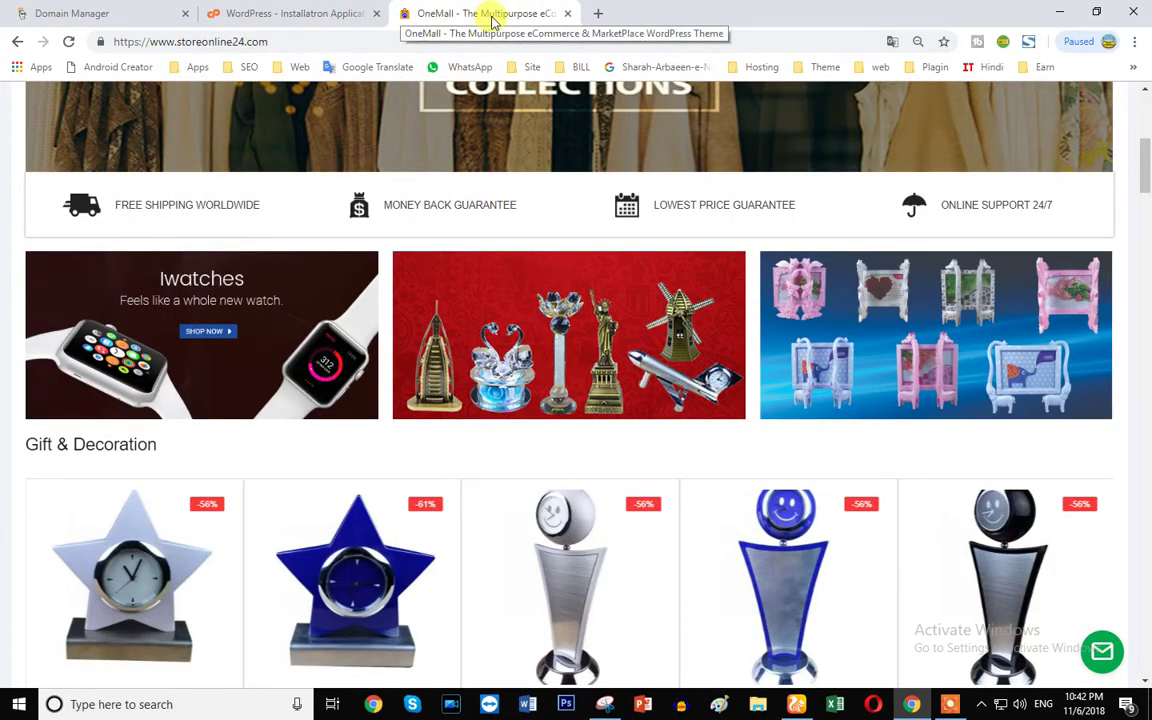
# - Back in the install form, set the website title to 'Book My Repair'
pyautogui.moveTo(141, 42); pyautogui.dragTo(262, 47)
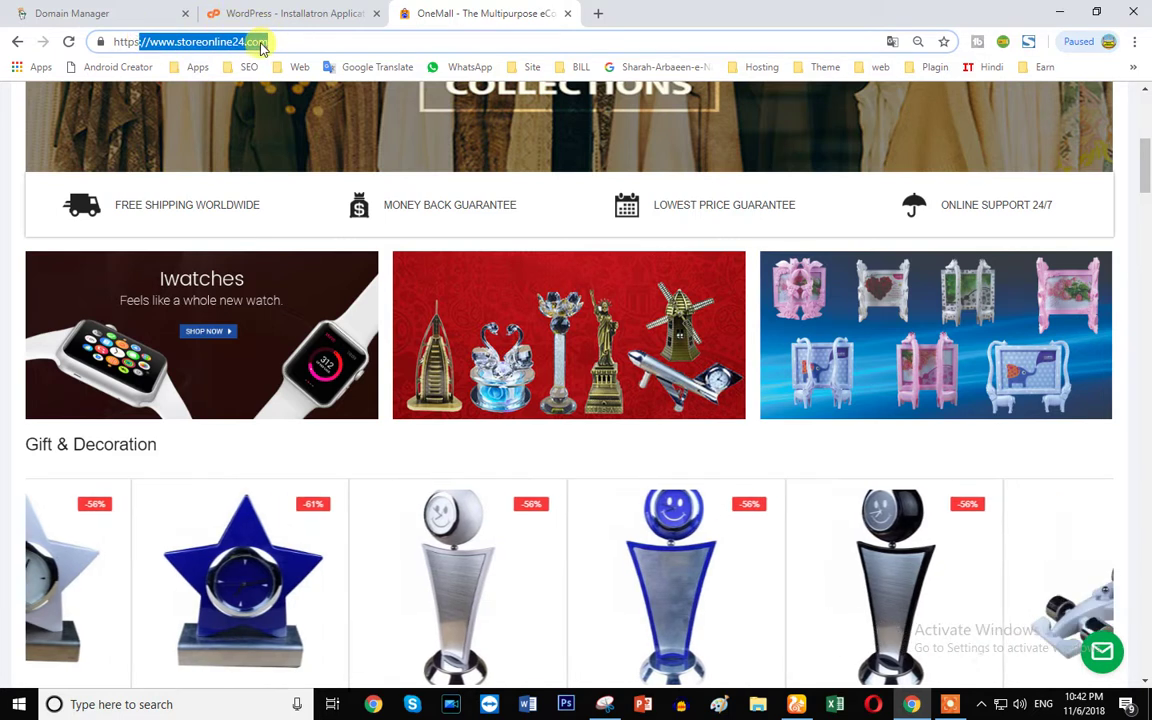
pyautogui.click(257, 16)
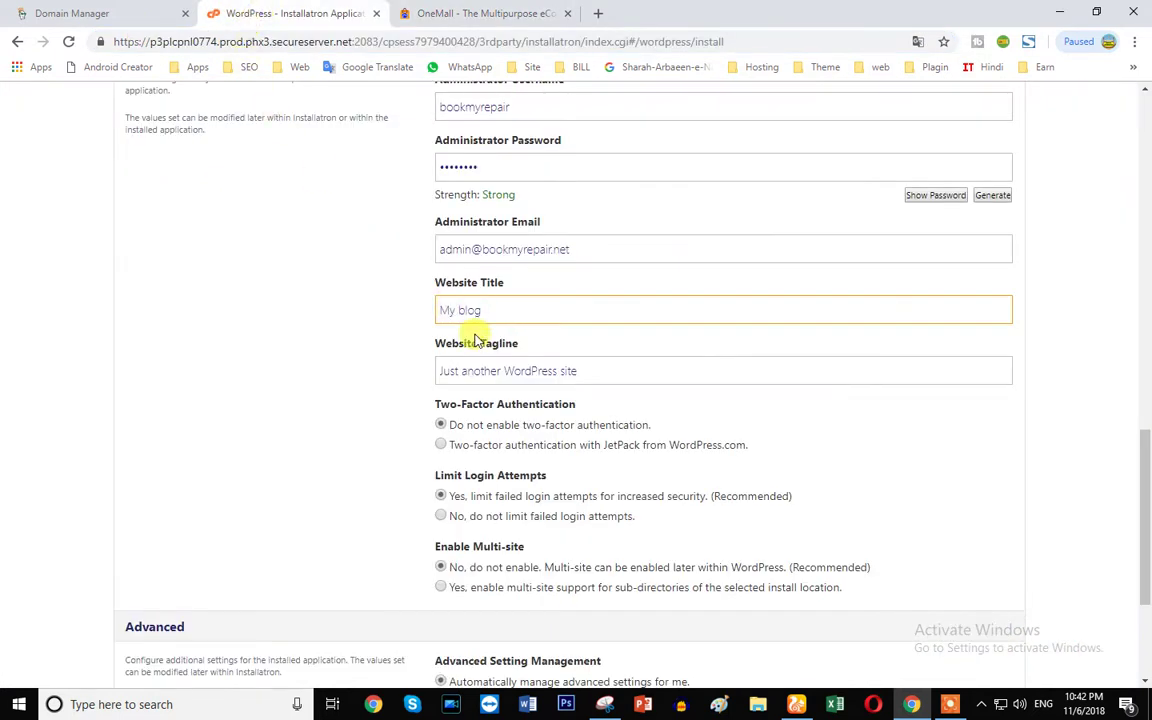
pyautogui.moveTo(496, 308); pyautogui.dragTo(409, 320)
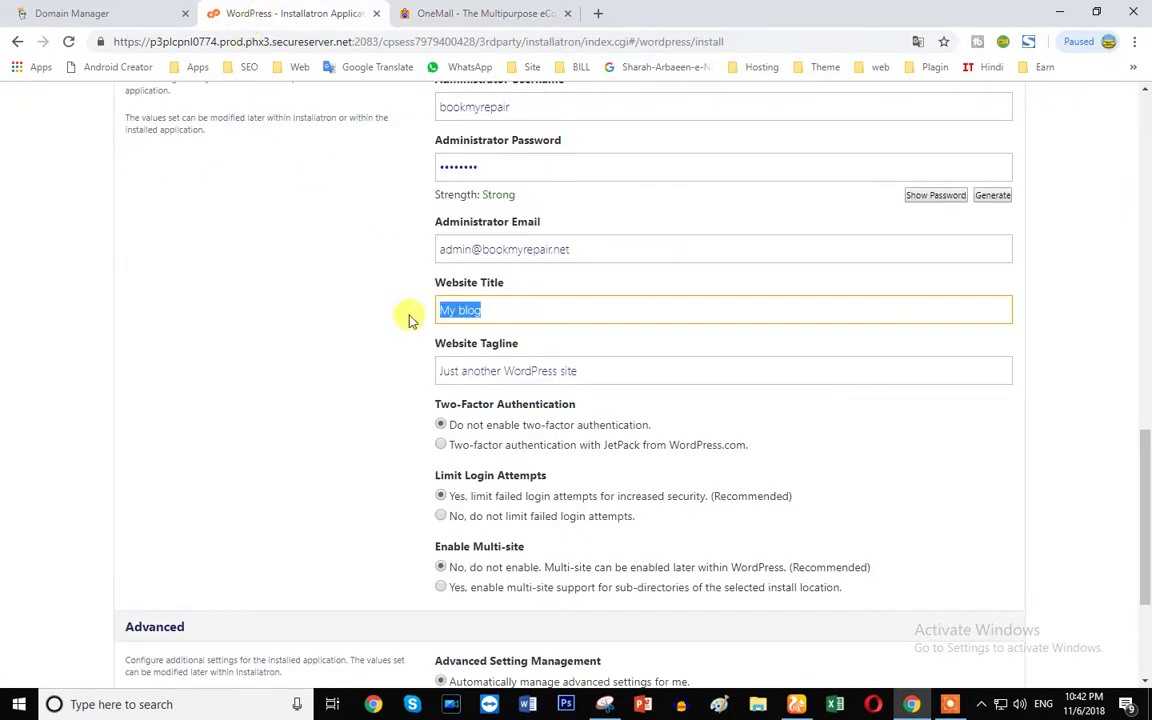
pyautogui.write('Book Mty')
pyautogui.press('BackSpace')
pyautogui.press('BackSpace')
pyautogui.press('BackSpace')
pyautogui.write('Y Yy Repair')
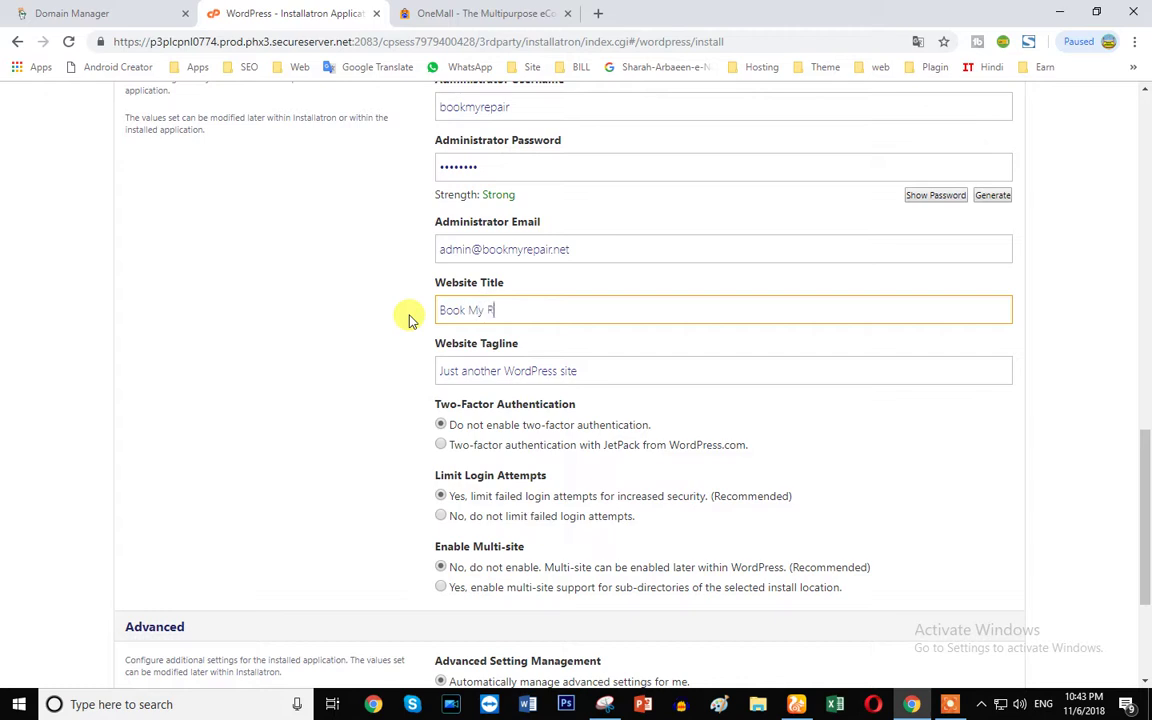
# - Set the website tagline to 'Just Now Repair Your PC'
pyautogui.click(609, 373)
pyautogui.moveTo(609, 373); pyautogui.dragTo(309, 386)
pyautogui.scroll(-1, 329, 358)
pyautogui.scroll(-2, 329, 358)
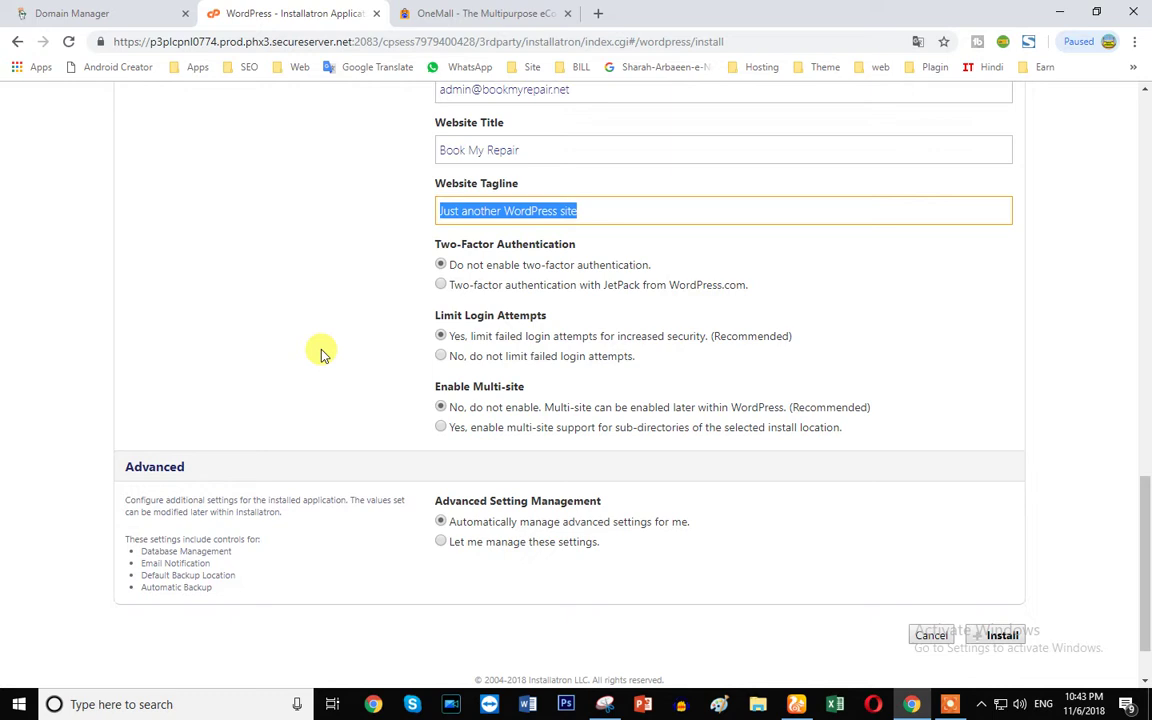
pyautogui.write('Just Now')
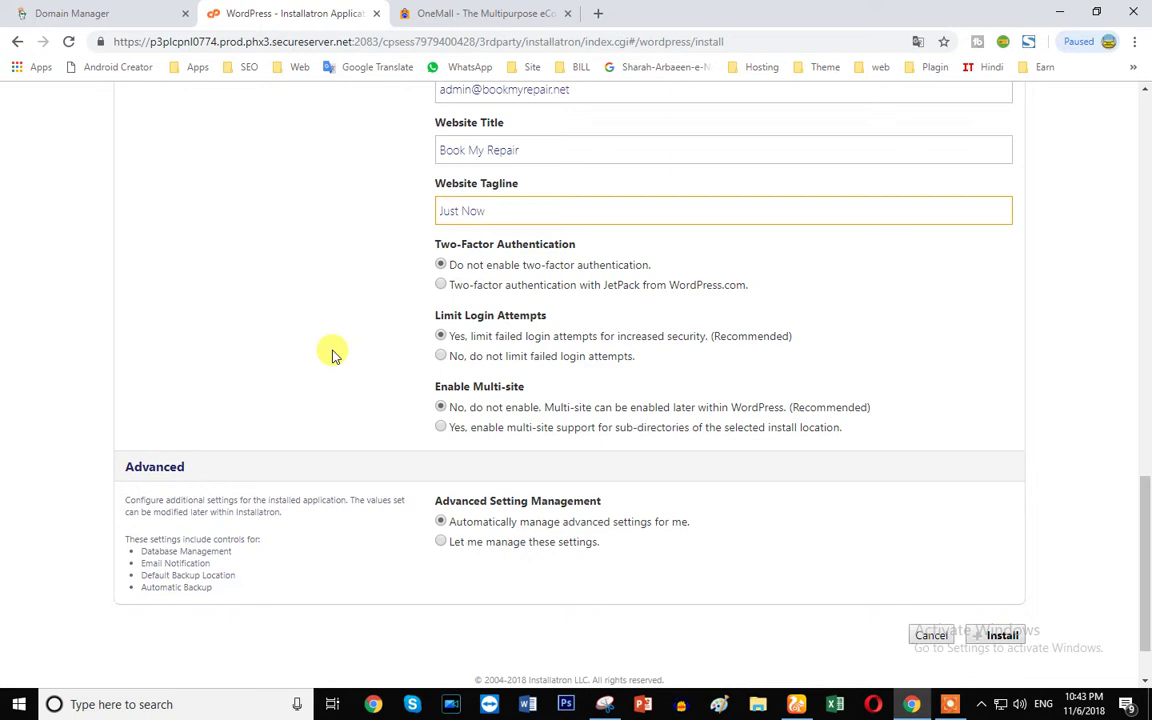
pyautogui.write('h')
pyautogui.write('Repa')
pyautogui.write('ir Y')
pyautogui.write('oyr')
pyautogui.write(' P')
pyautogui.write('C')
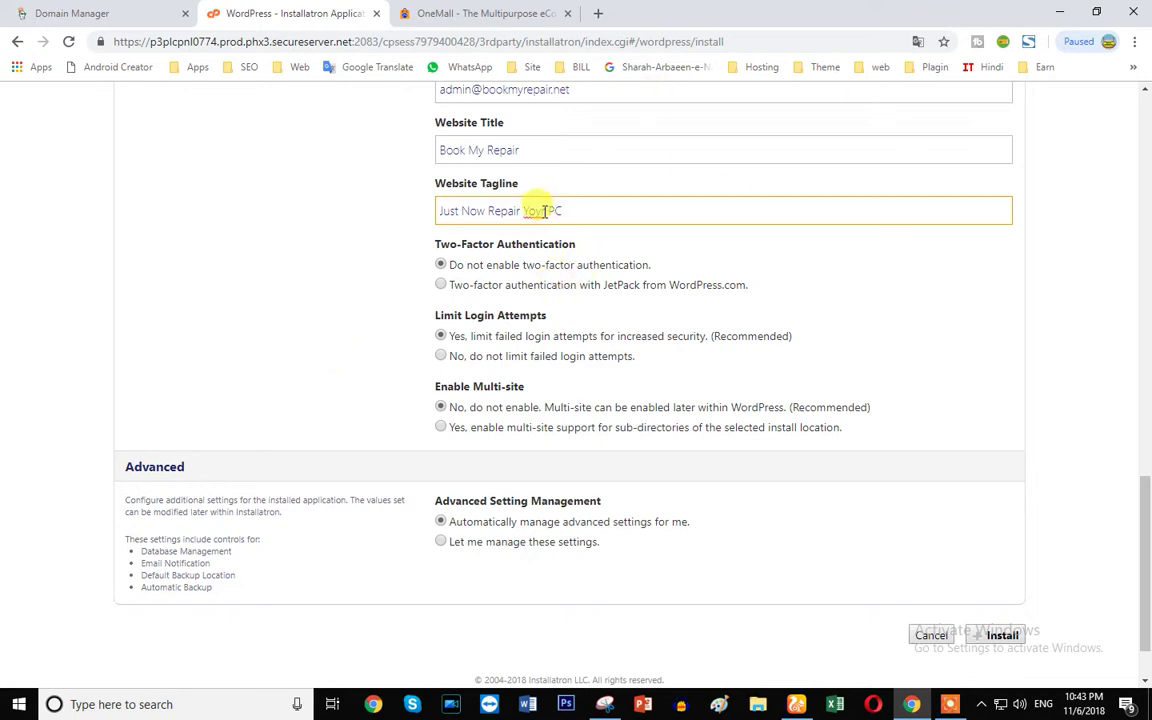
pyautogui.press('BackSpace')
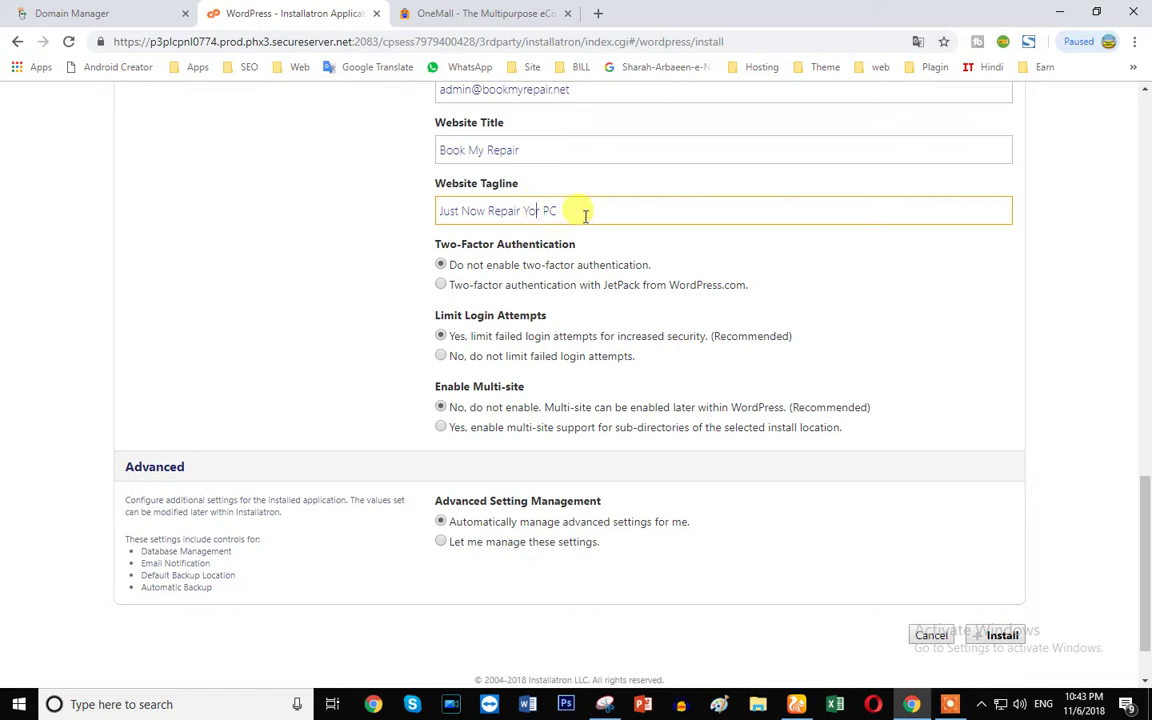
pyautogui.write('ur')
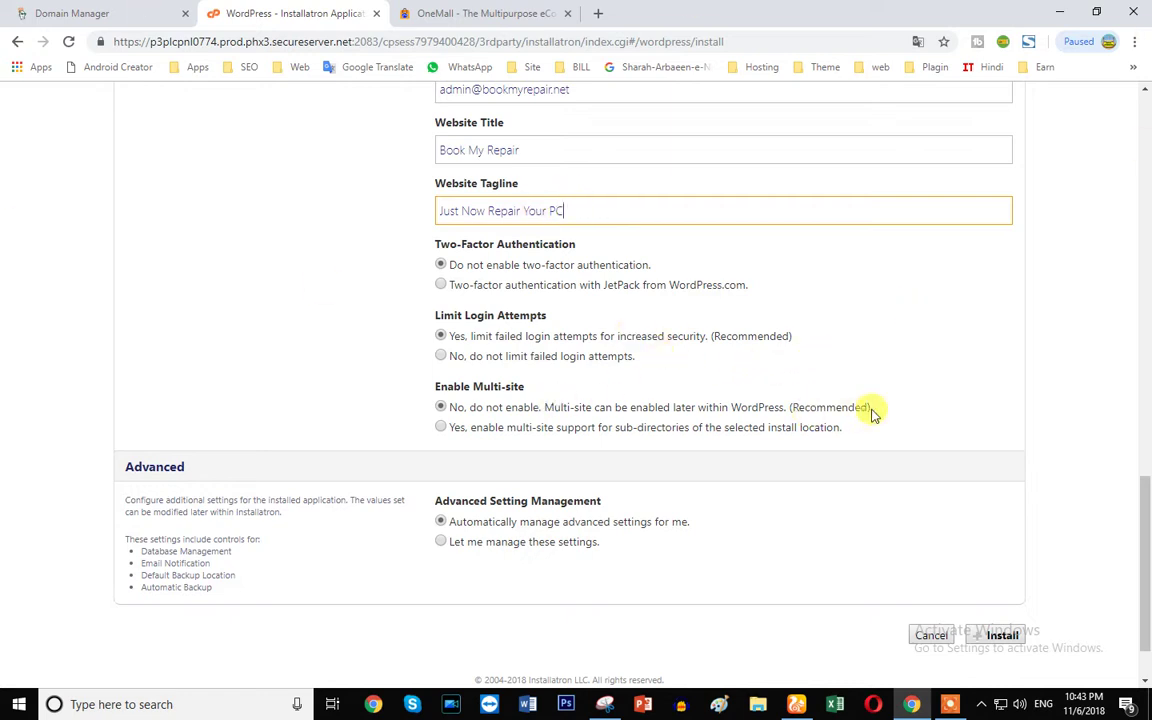
pyautogui.doubleClick(477, 244)
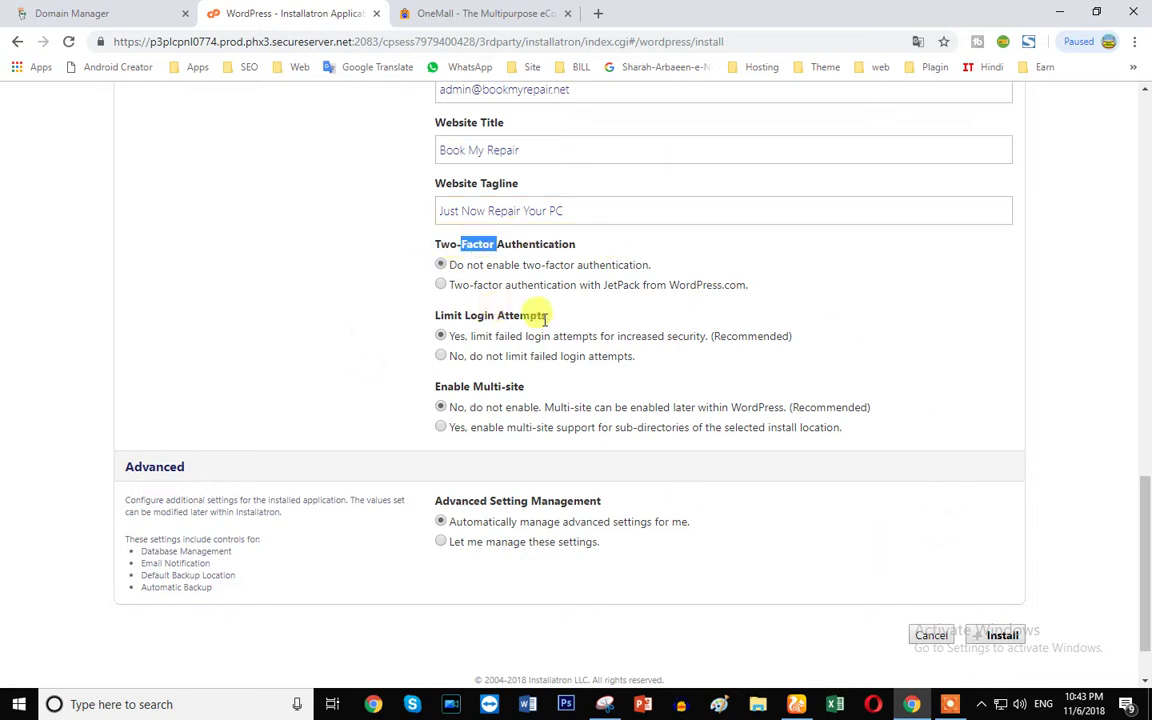
# - Keep advanced settings on automatic management and start the installation
pyautogui.scroll(-1, 560, 372)
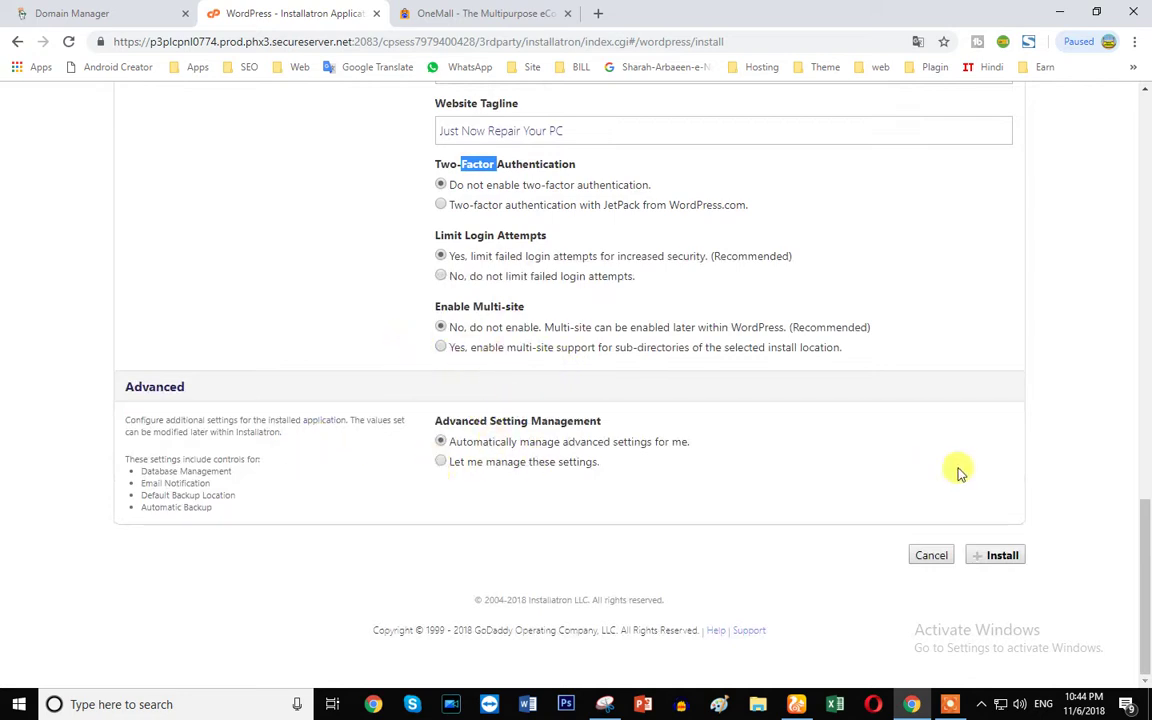
pyautogui.click(441, 462)
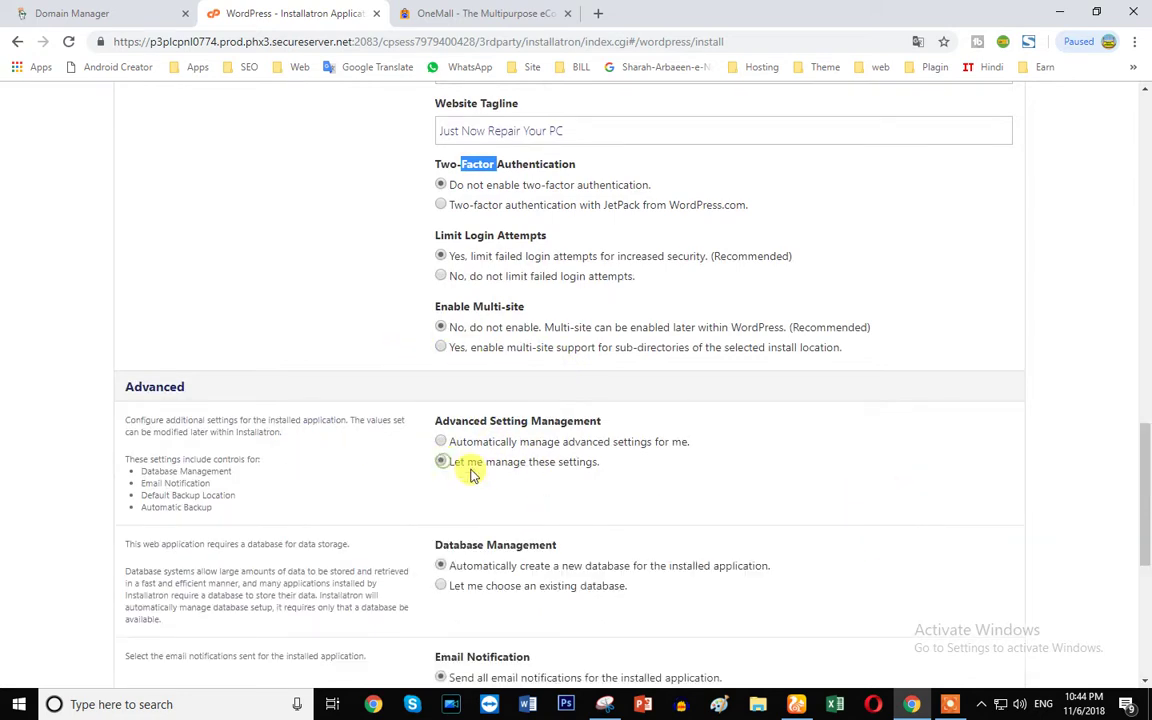
pyautogui.click(441, 442)
pyautogui.click(998, 554)
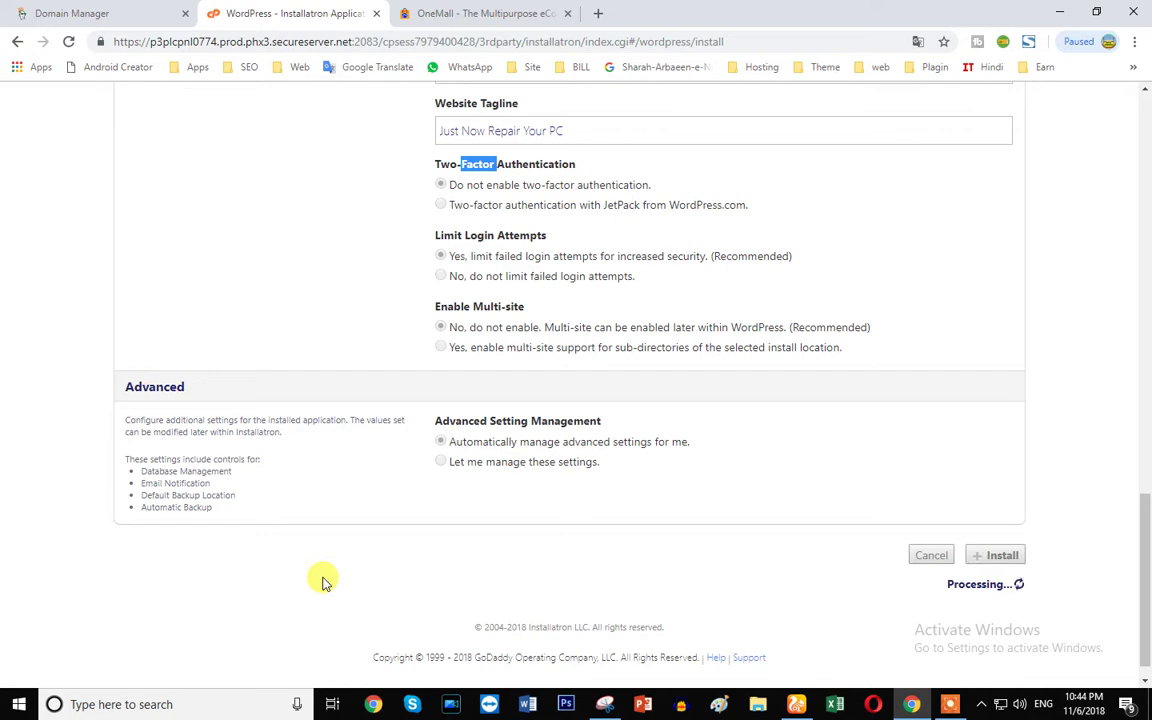
# - Scroll through the My Applications list while the Book My Repair install progresses
pyautogui.moveTo(940, 585); pyautogui.dragTo(1063, 582)
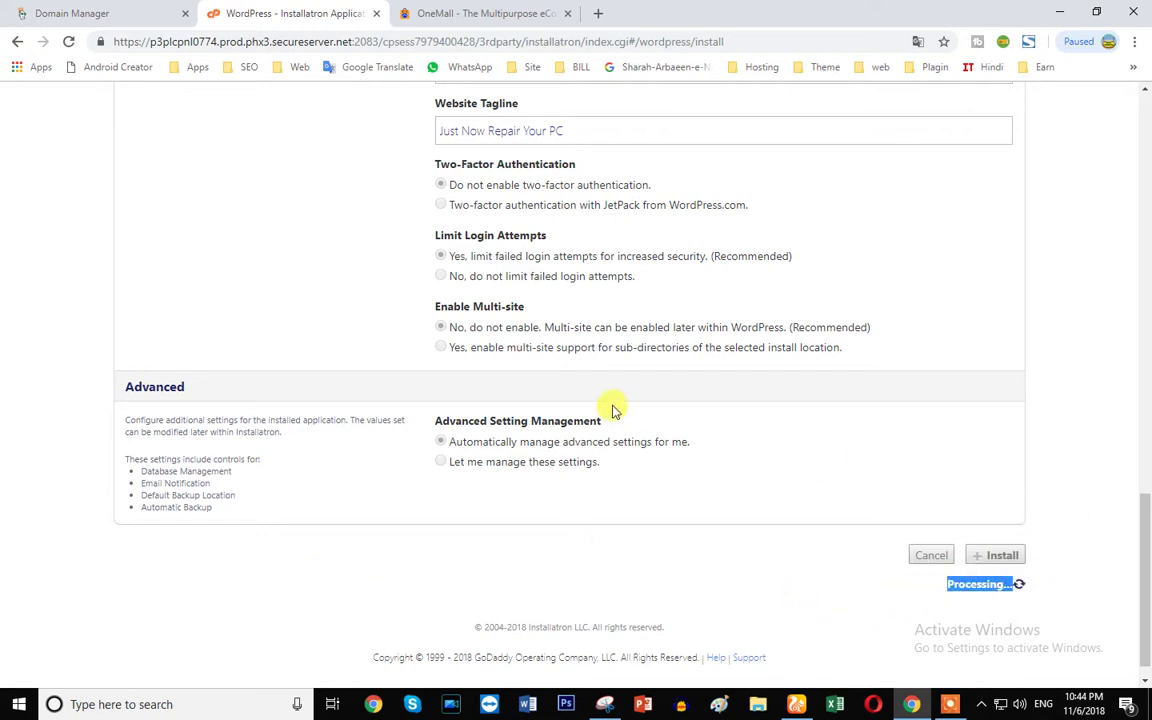
pyautogui.scroll(15, 609, 406)
pyautogui.scroll(3, 600, 489)
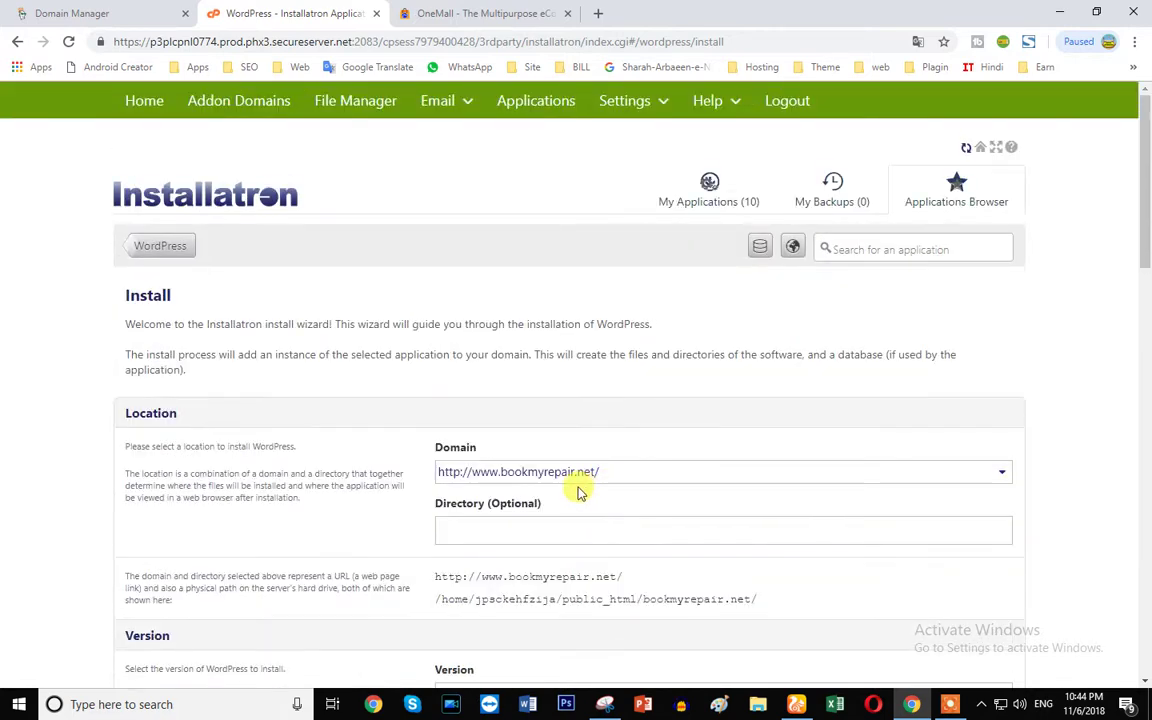
pyautogui.scroll(-10, 550, 490)
pyautogui.scroll(10, 560, 508)
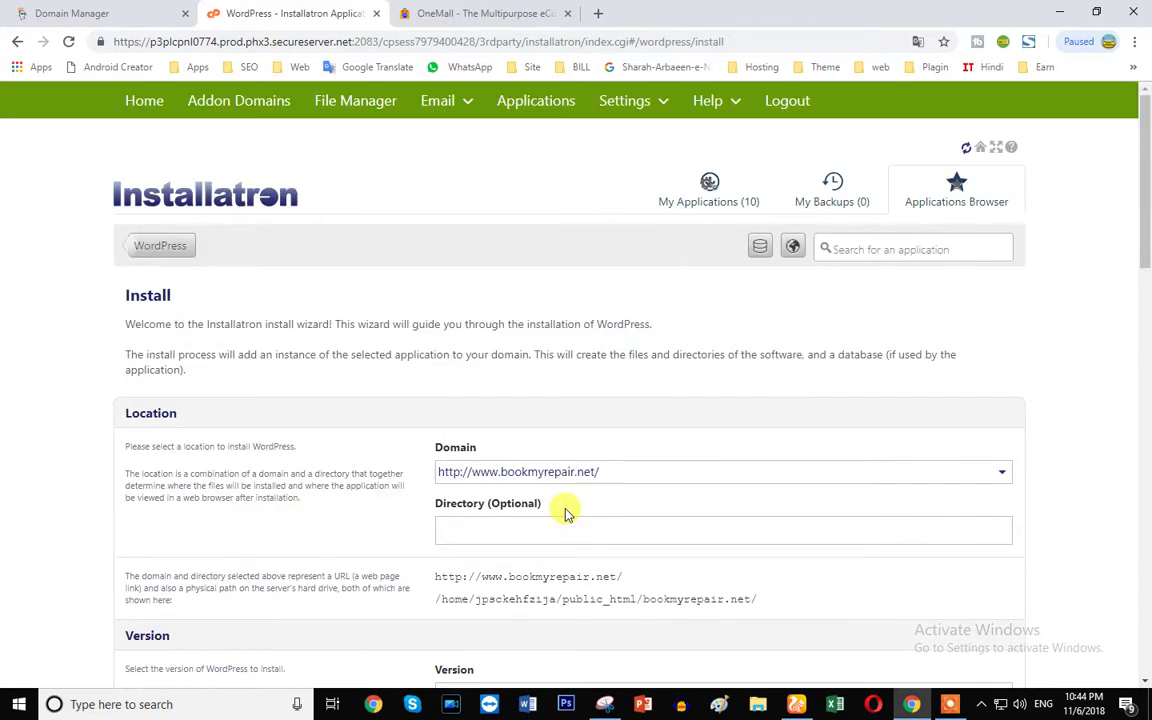
pyautogui.scroll(-15, 900, 450)
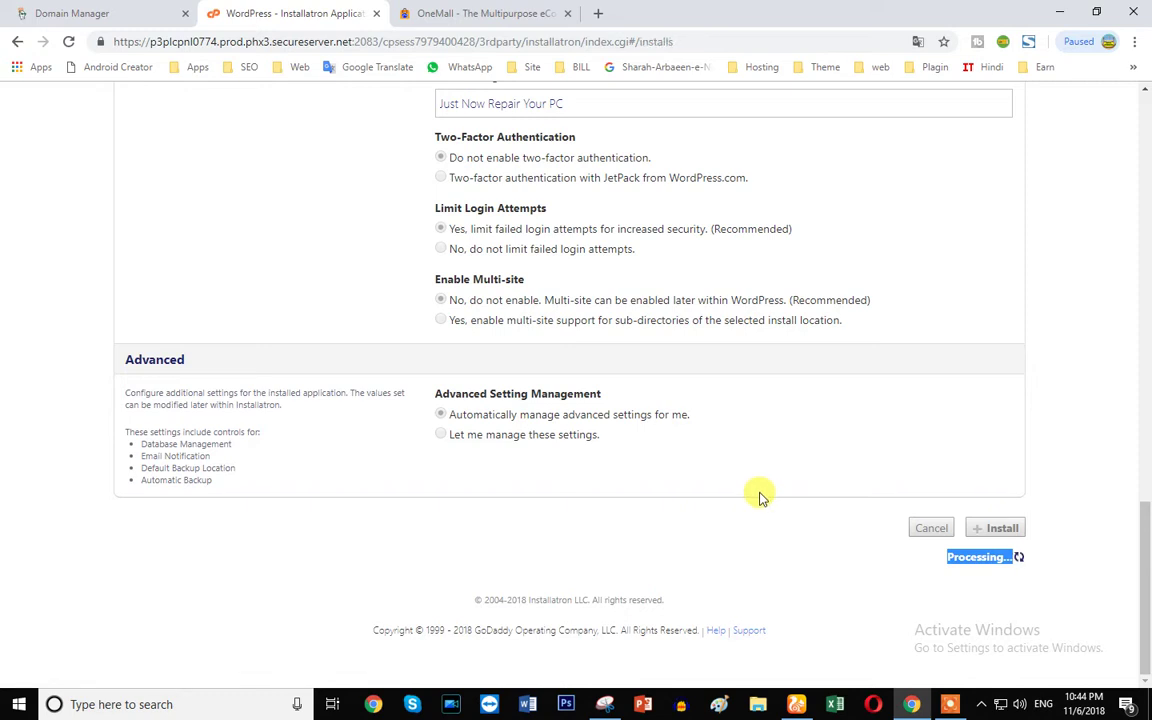
pyautogui.scroll(-10, 812, 411)
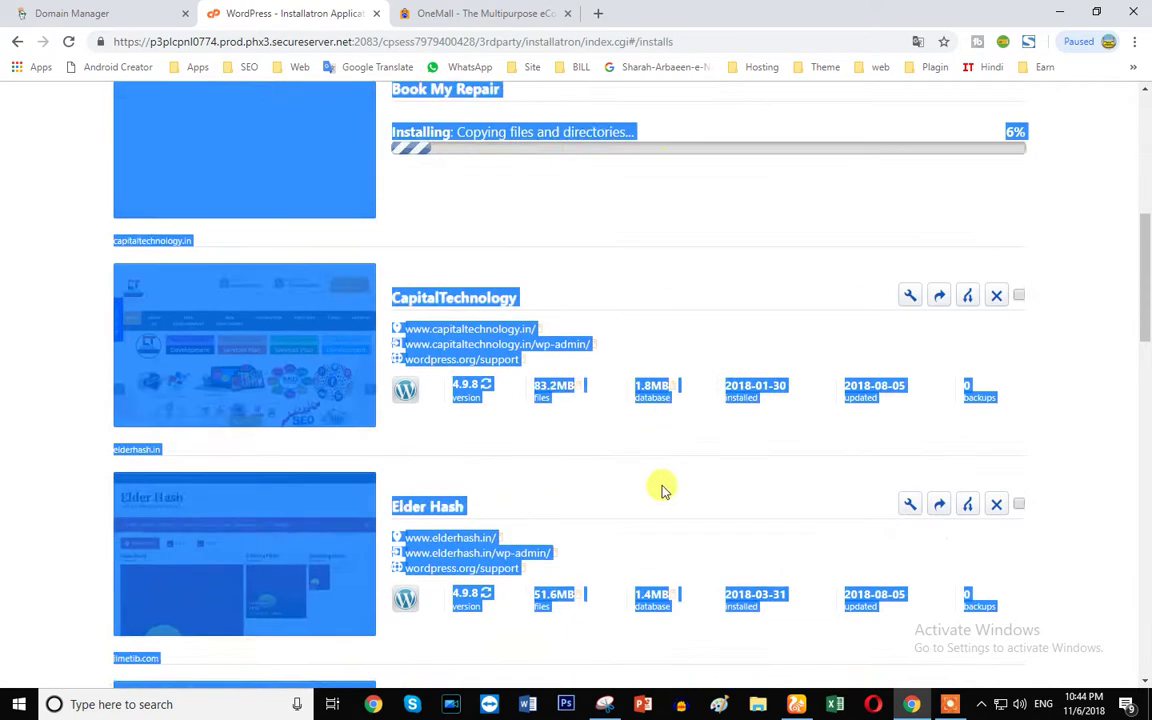
pyautogui.click(1110, 316)
pyautogui.scroll(-11, 1025, 463)
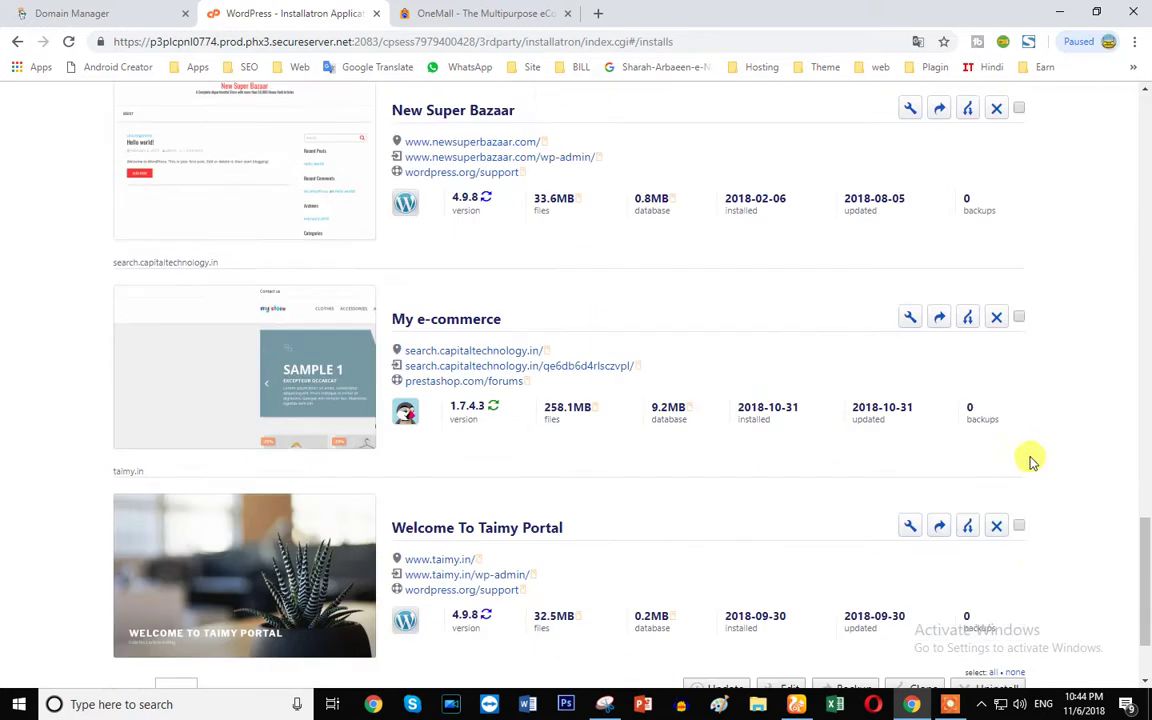
pyautogui.scroll(2, 1035, 463)
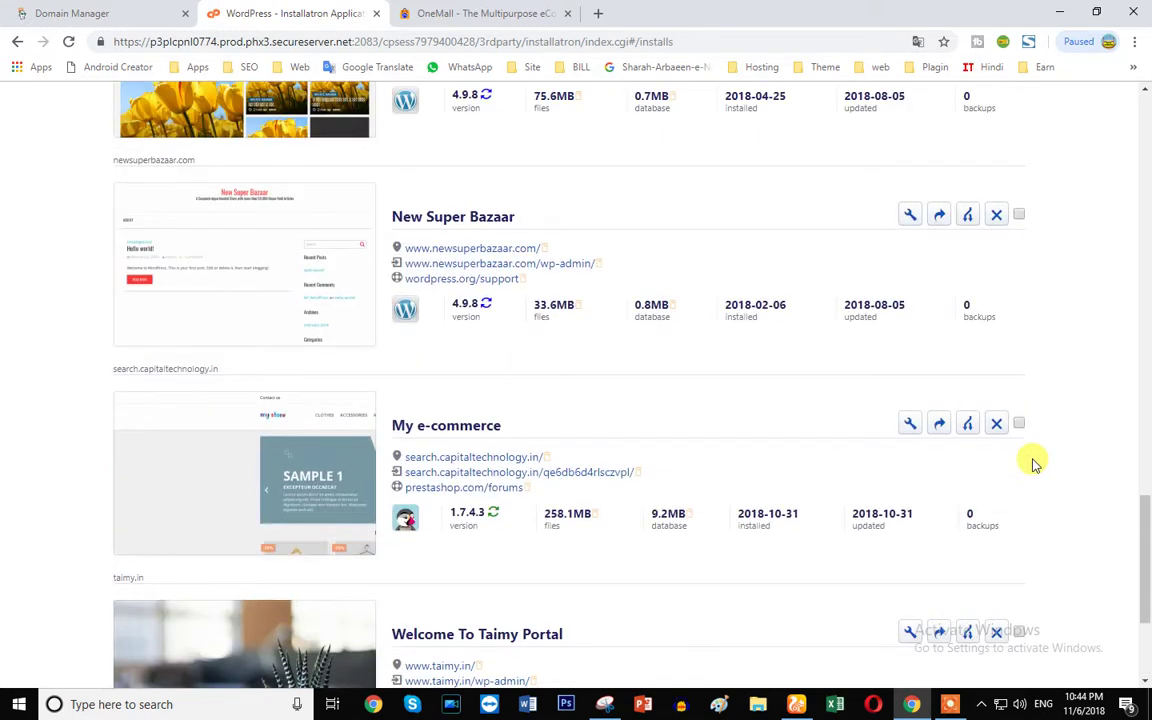
pyautogui.scroll(-3, 1078, 456)
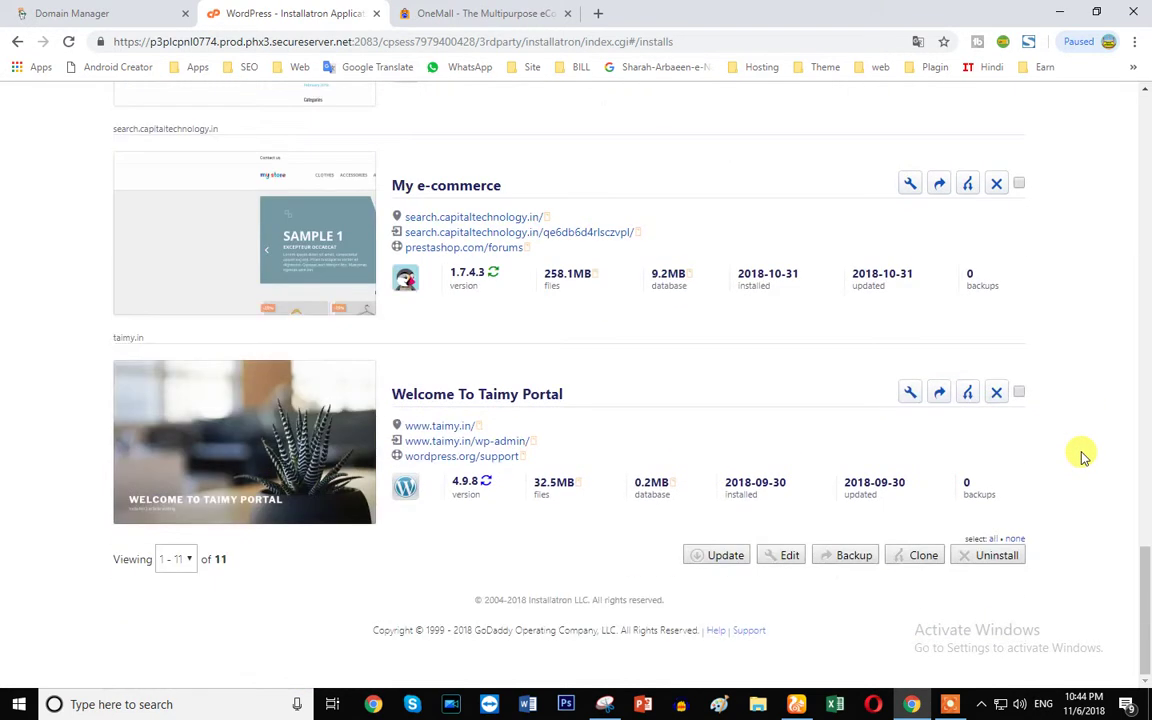
pyautogui.scroll(10, 1083, 456)
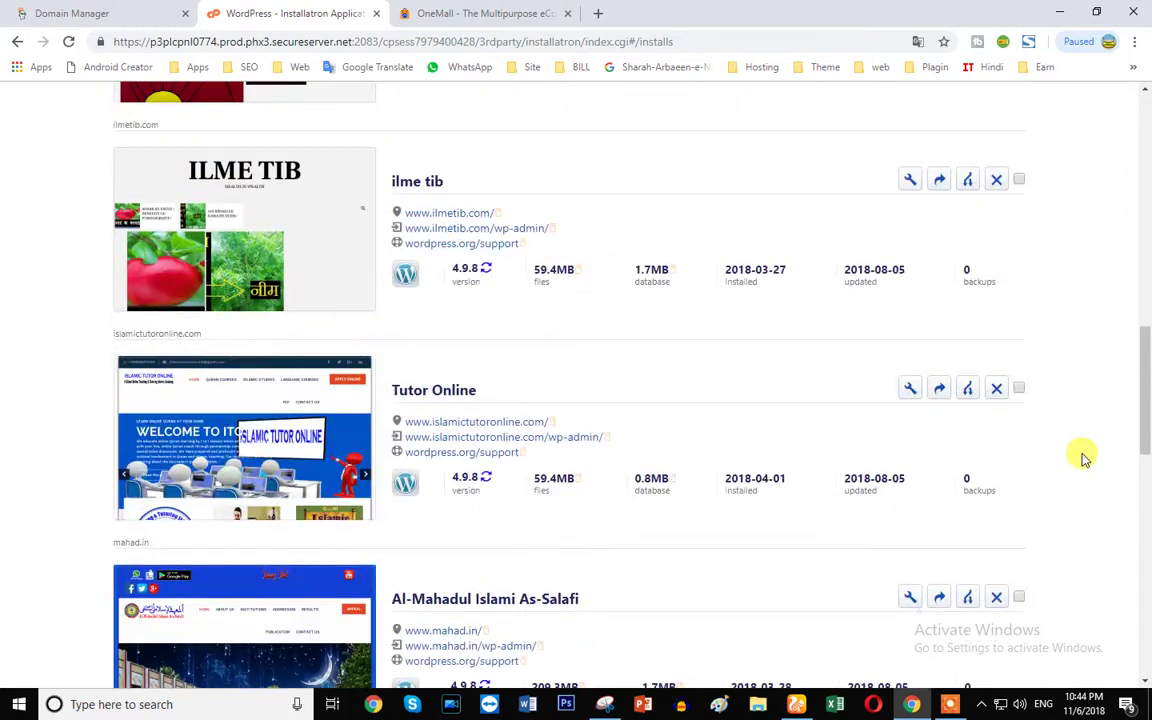
pyautogui.scroll(6, 1083, 456)
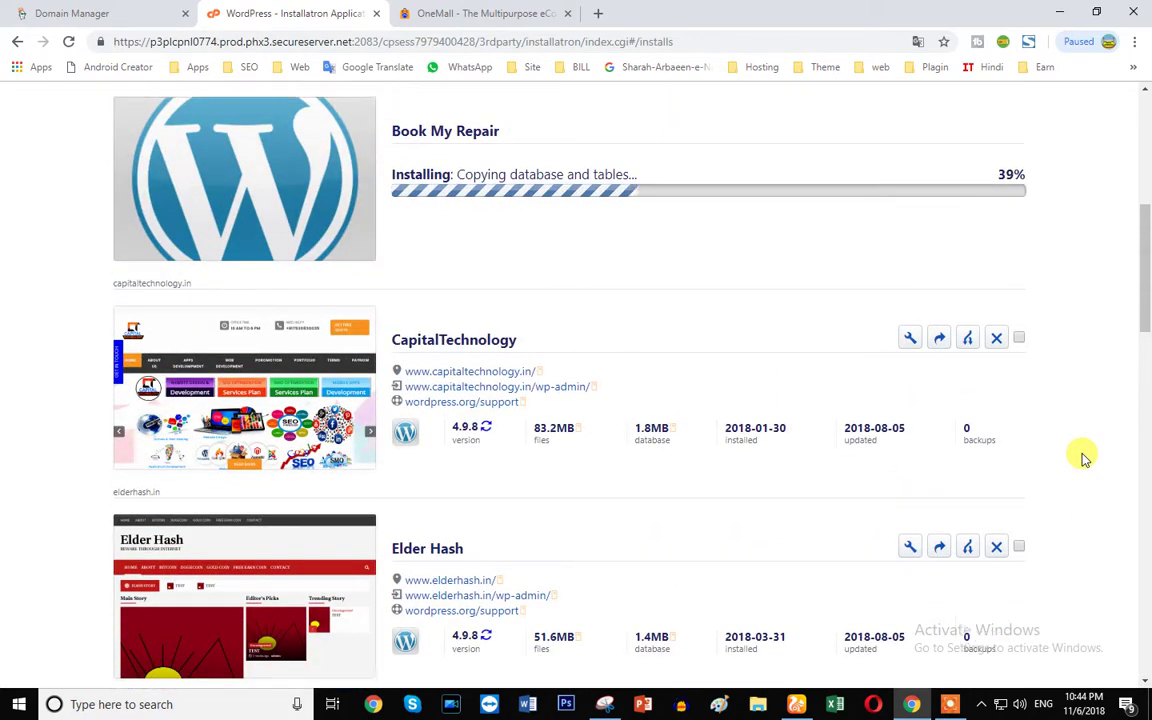
pyautogui.scroll(2, 1083, 456)
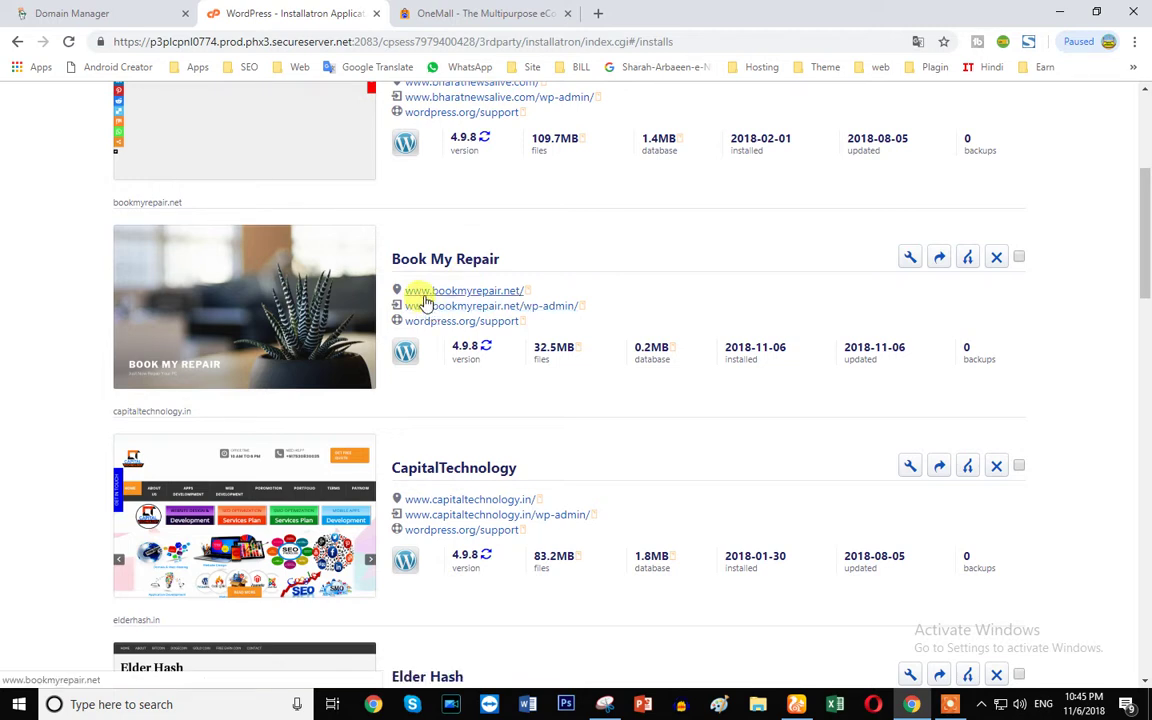
pyautogui.rightClick(425, 298)
pyautogui.click(463, 306)
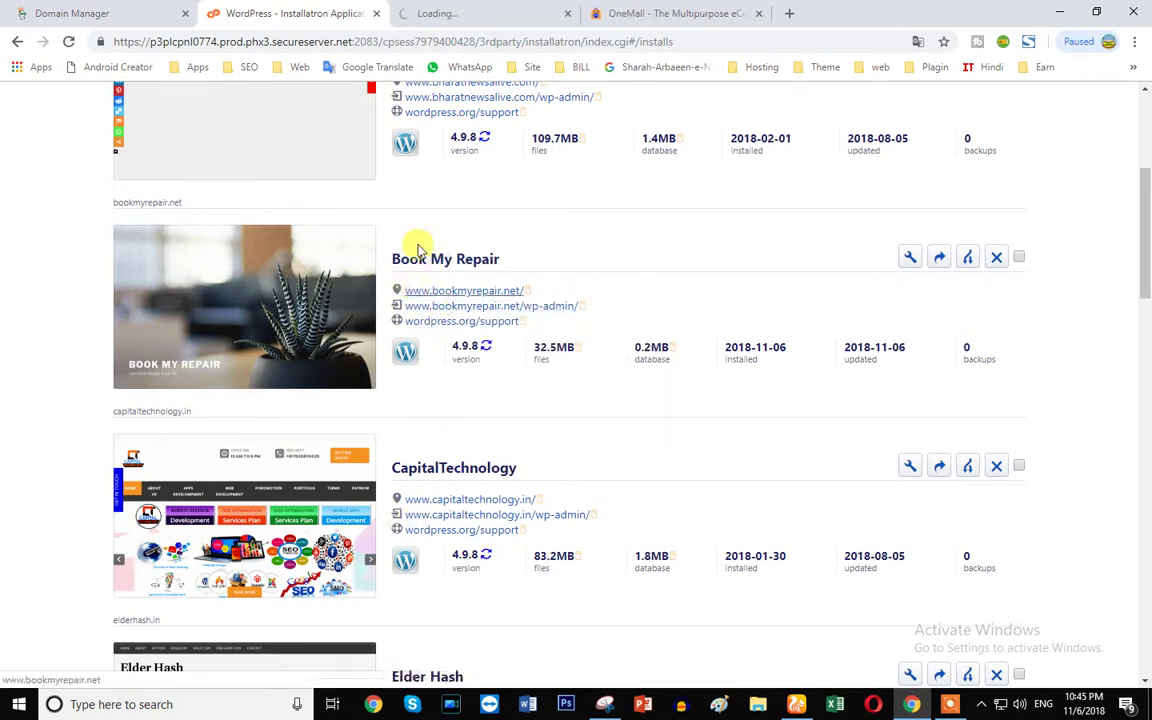
pyautogui.click(483, 10)
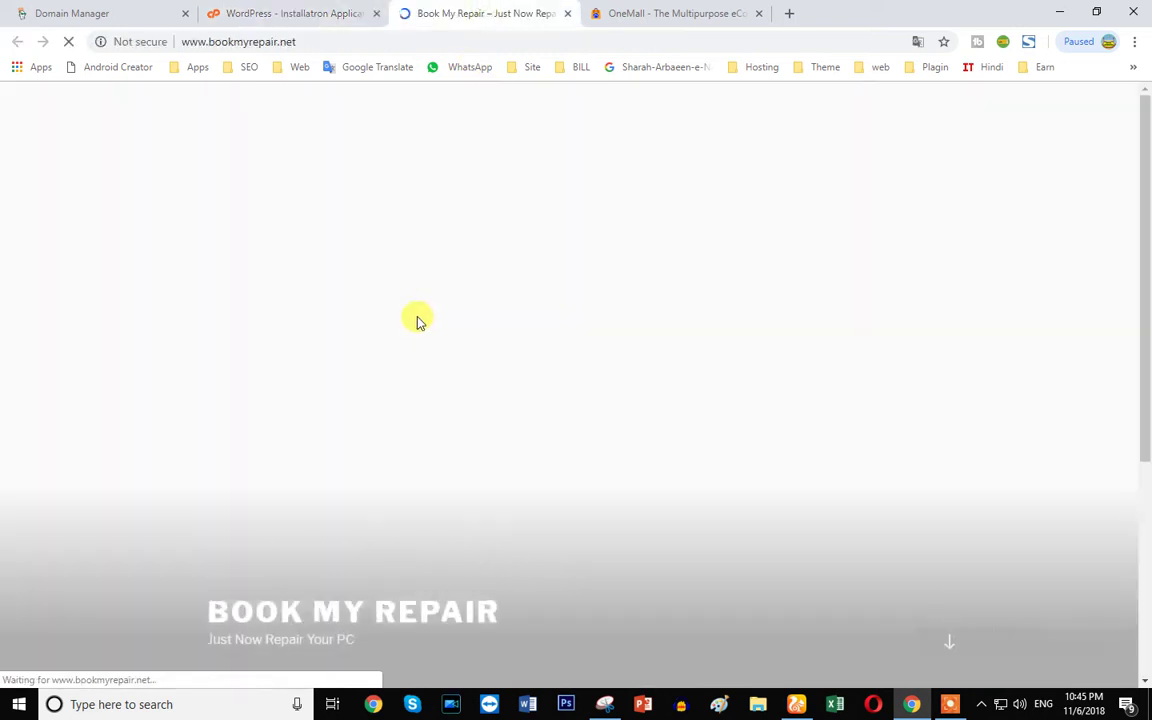
pyautogui.scroll(-3, 1035, 398)
pyautogui.scroll(5, 756, 452)
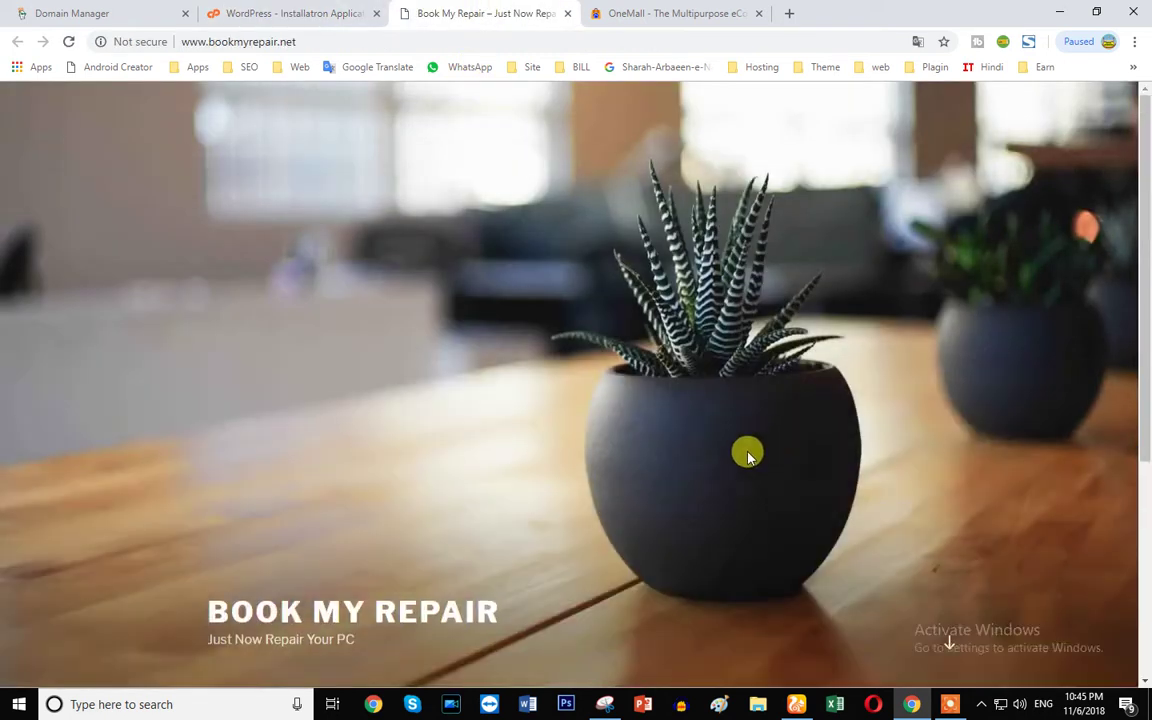
pyautogui.scroll(-3, 846, 386)
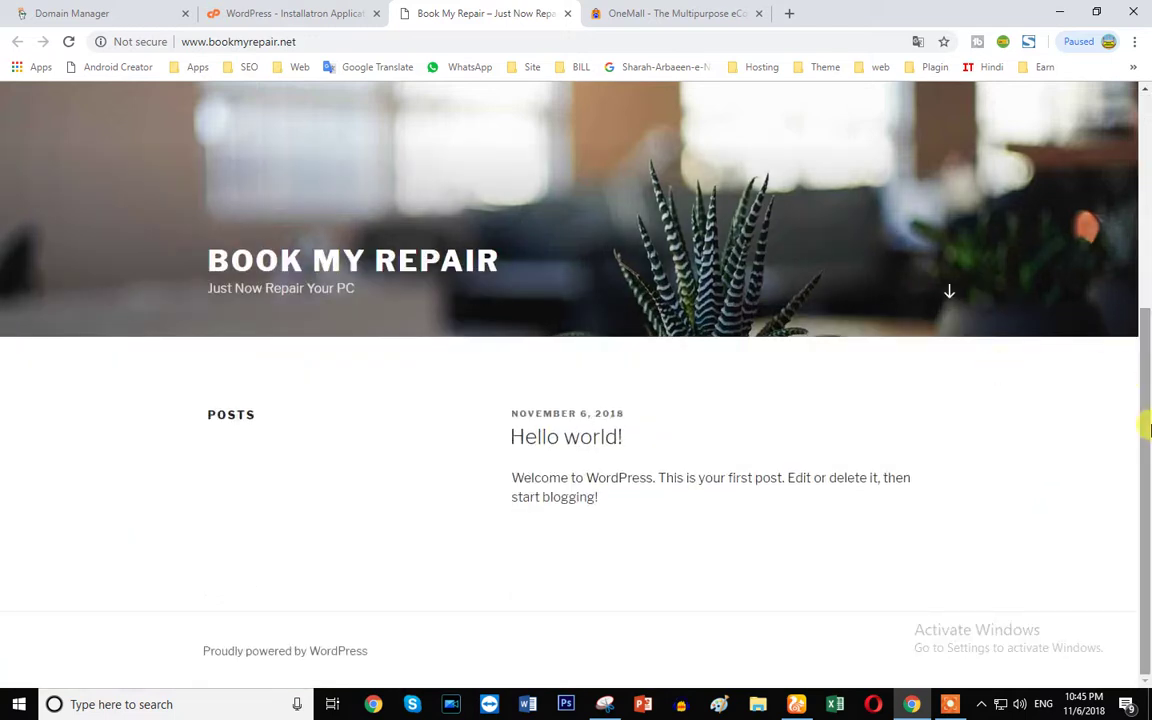
pyautogui.moveTo(1145, 388); pyautogui.dragTo(1139, 172)
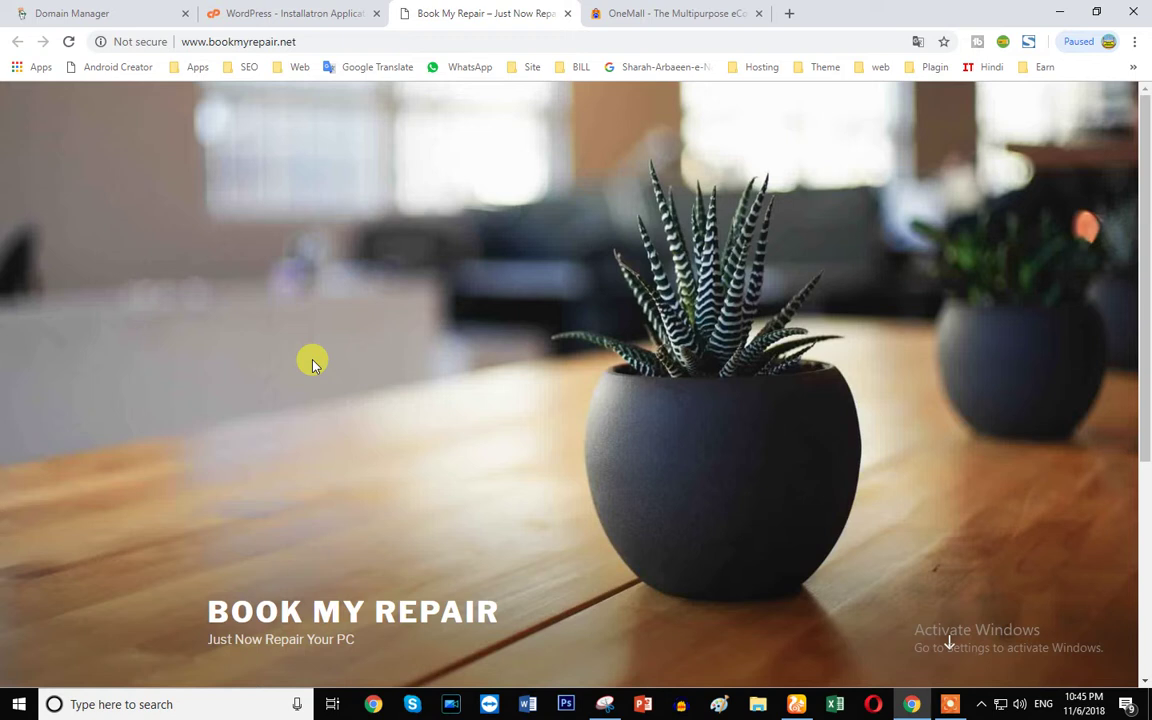
pyautogui.scroll(-3, 358, 380)
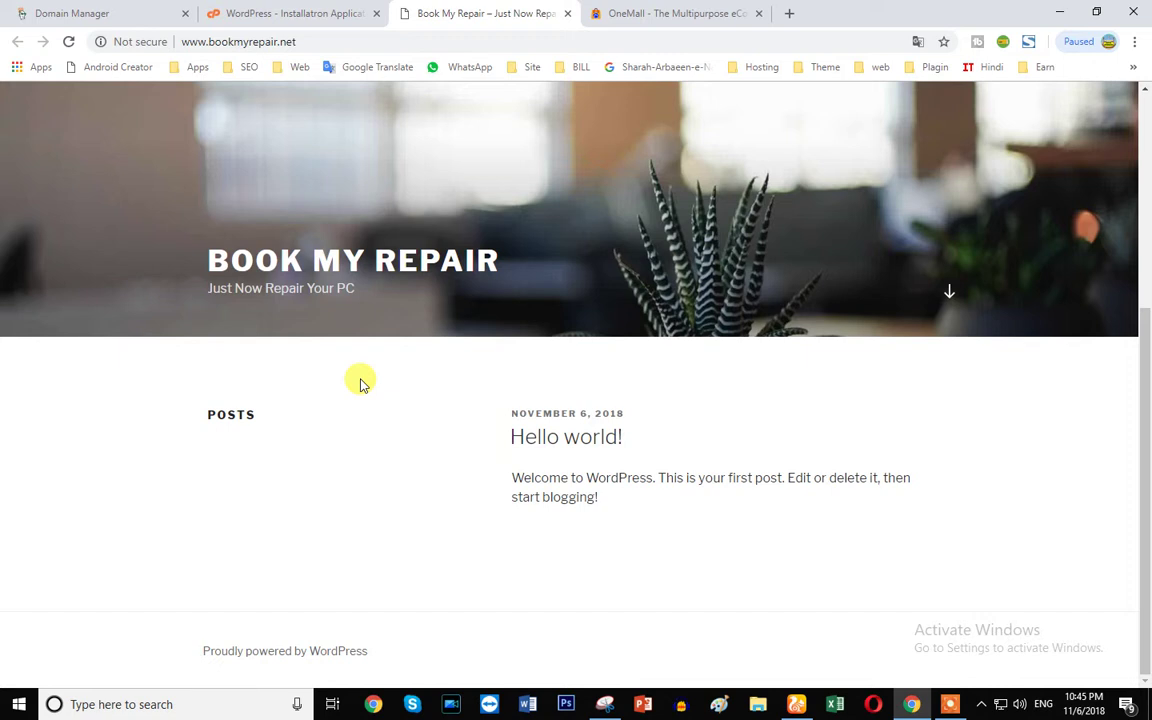
pyautogui.scroll(5, 372, 400)
pyautogui.click(276, 10)
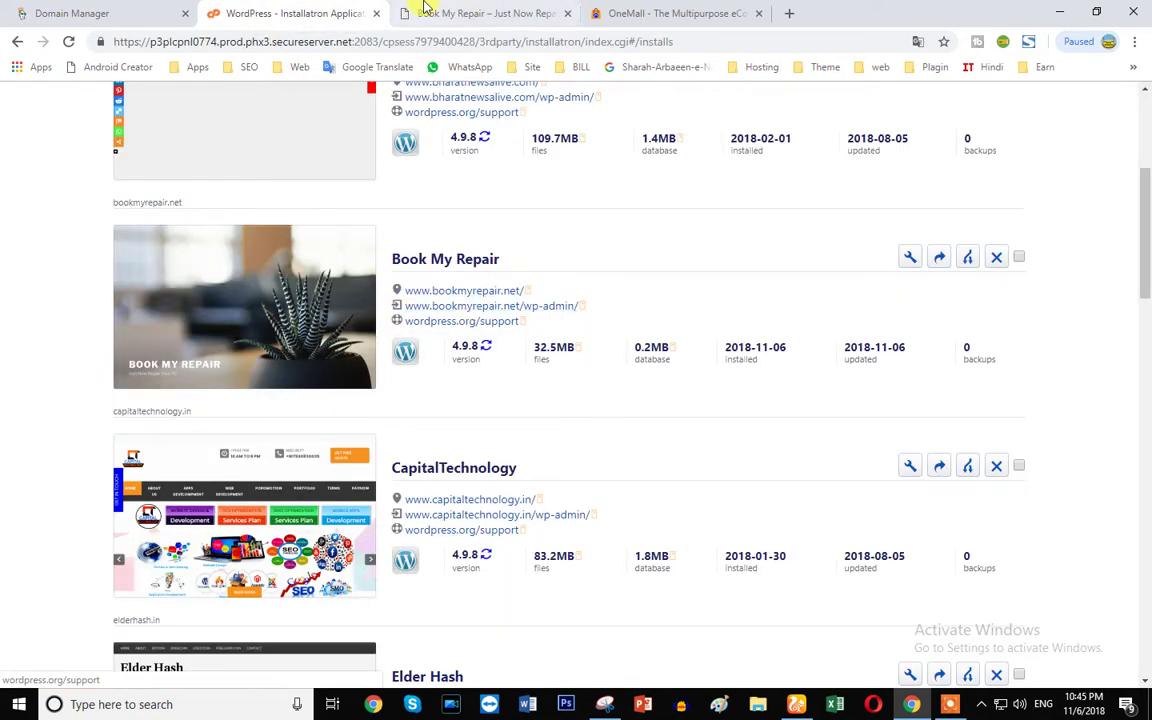
pyautogui.click(424, 8)
# - Load bookmyrepair.net/wp-admin and log in with the admin username and password
pyautogui.click(365, 39)
pyautogui.click(365, 41)
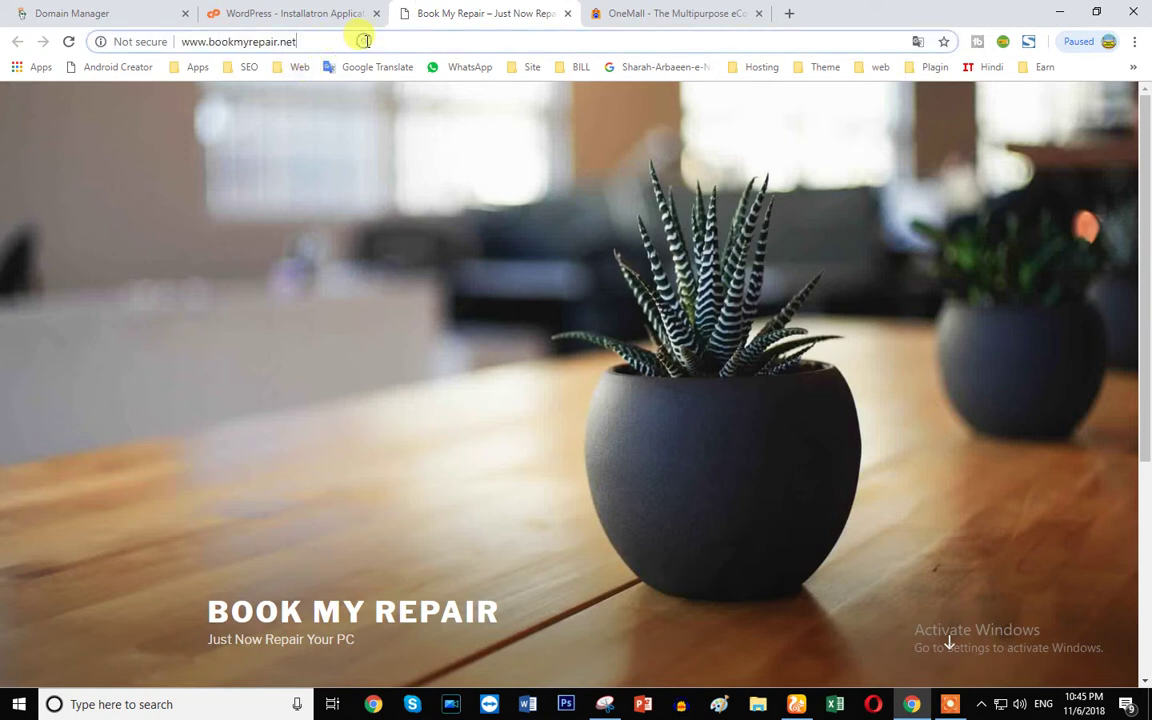
pyautogui.write('/')
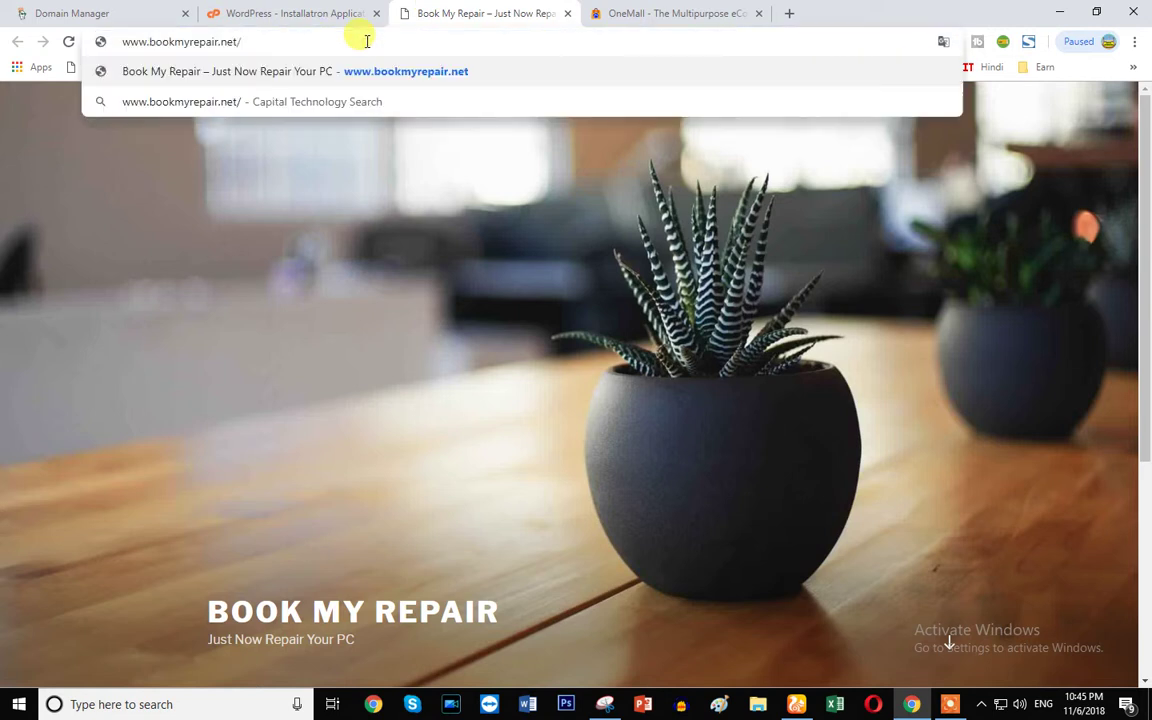
pyautogui.write('wp-admin')
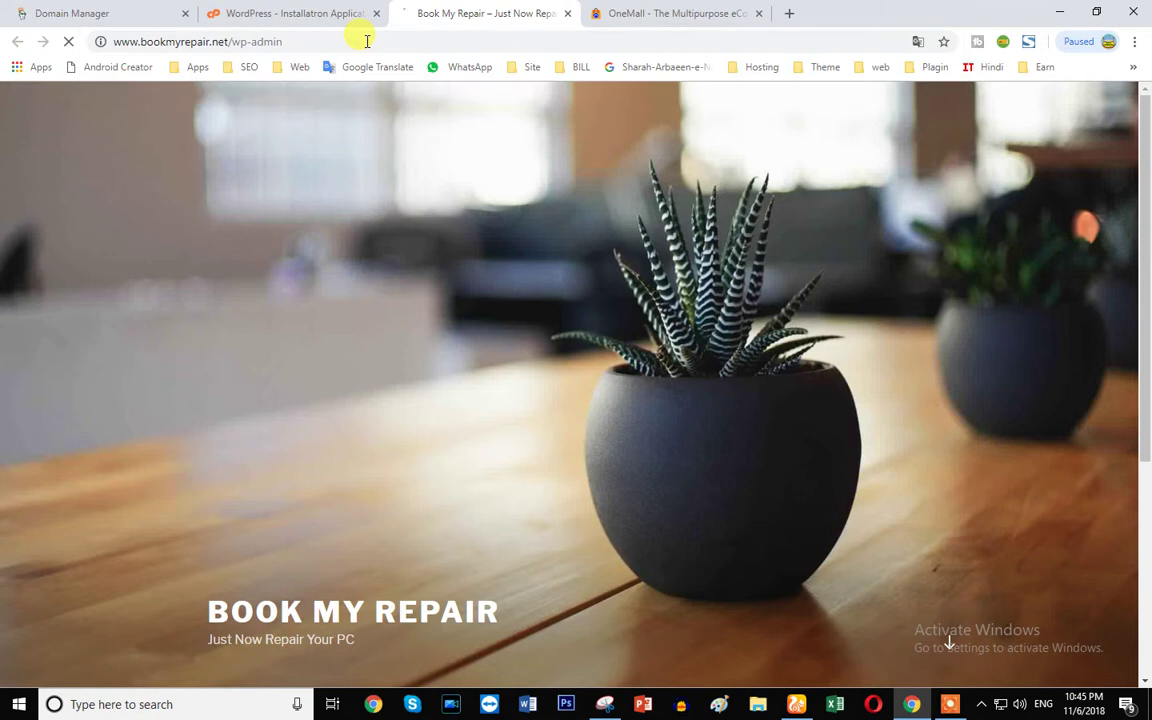
pyautogui.press('Return')
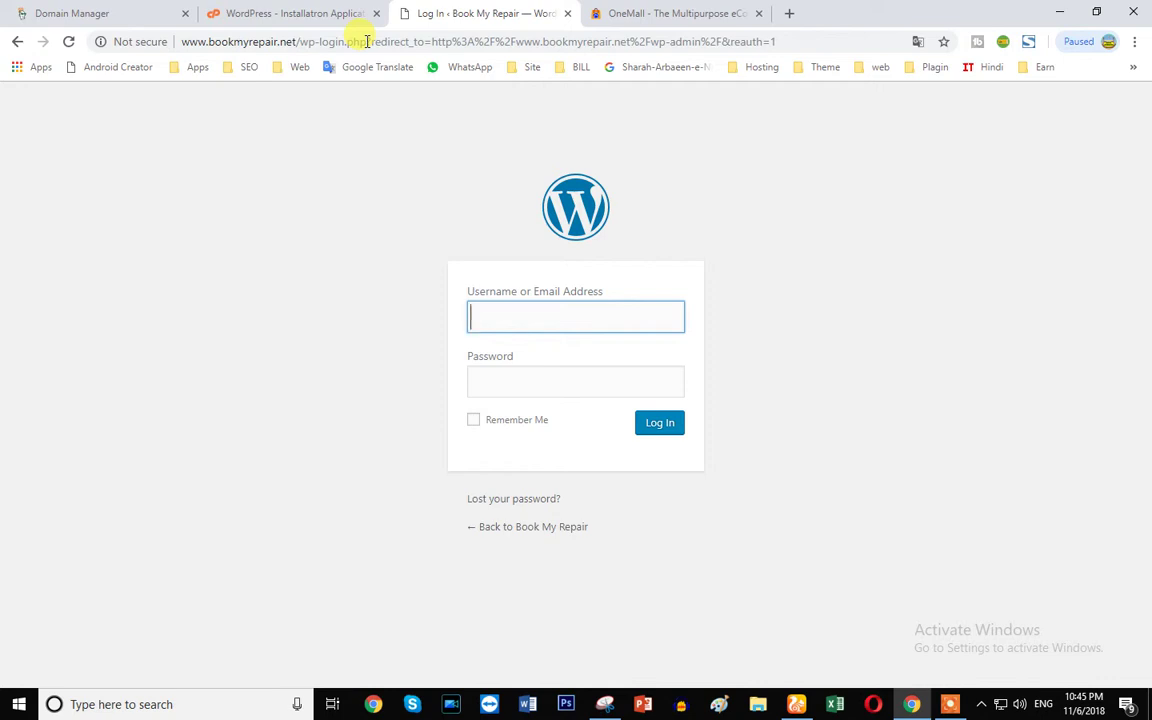
pyautogui.write('bookmyrep')
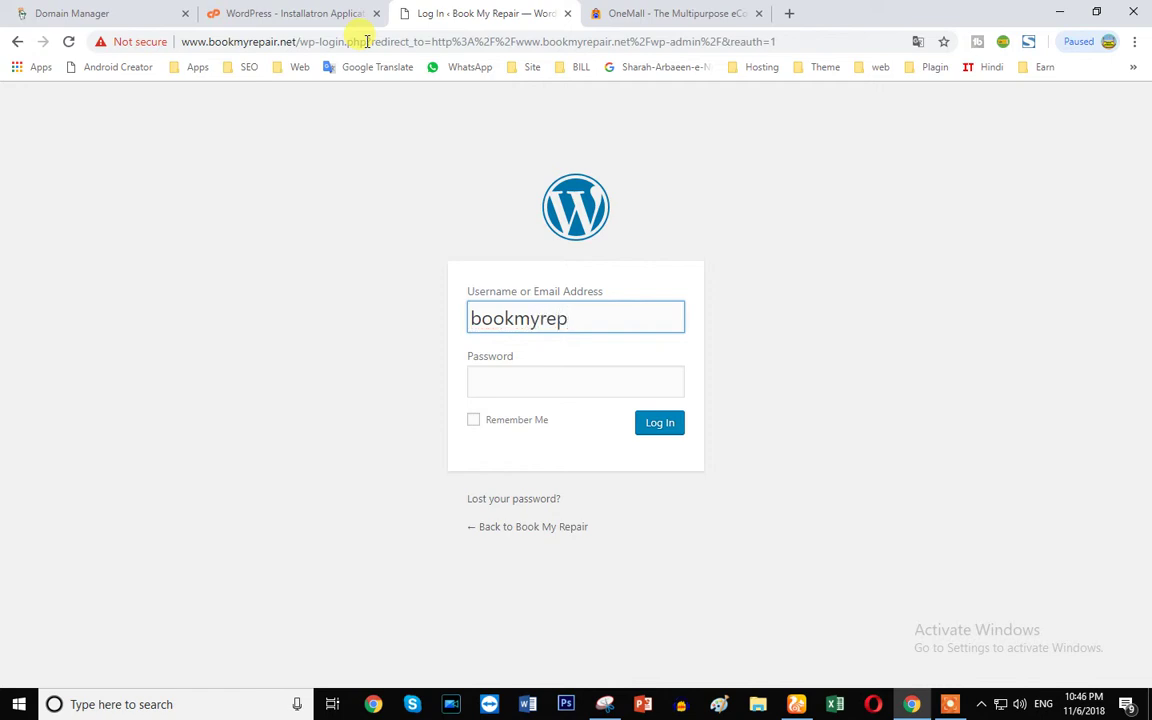
pyautogui.click(481, 381)
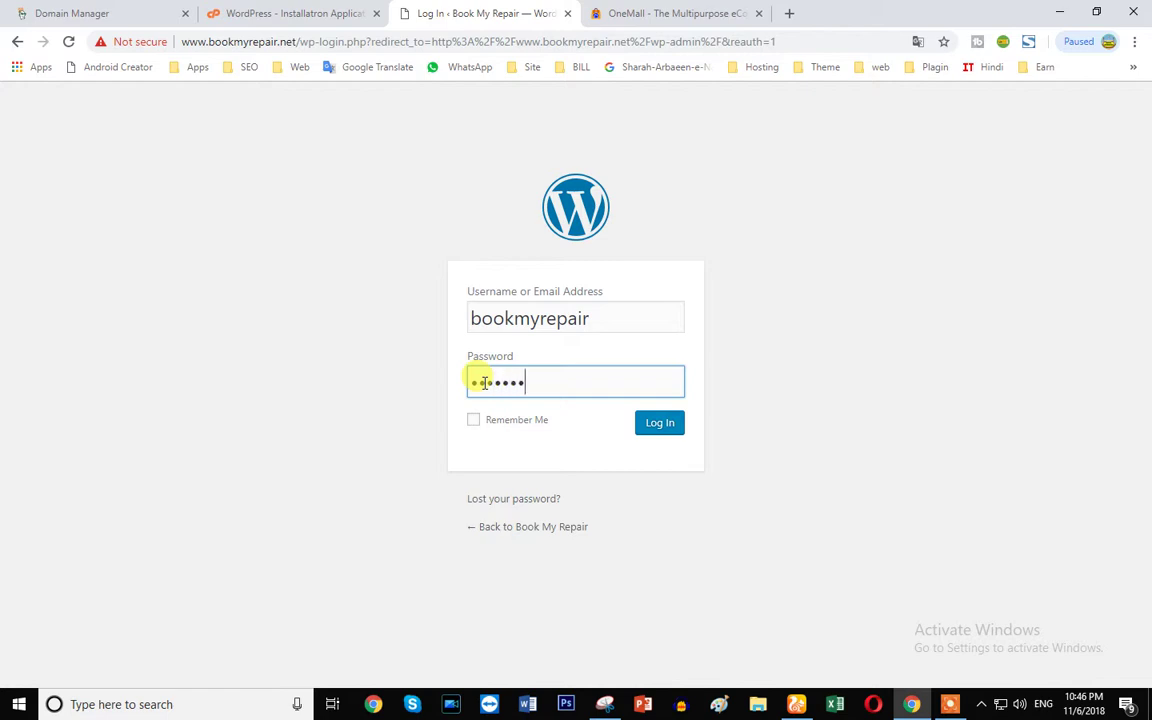
pyautogui.press('Return')
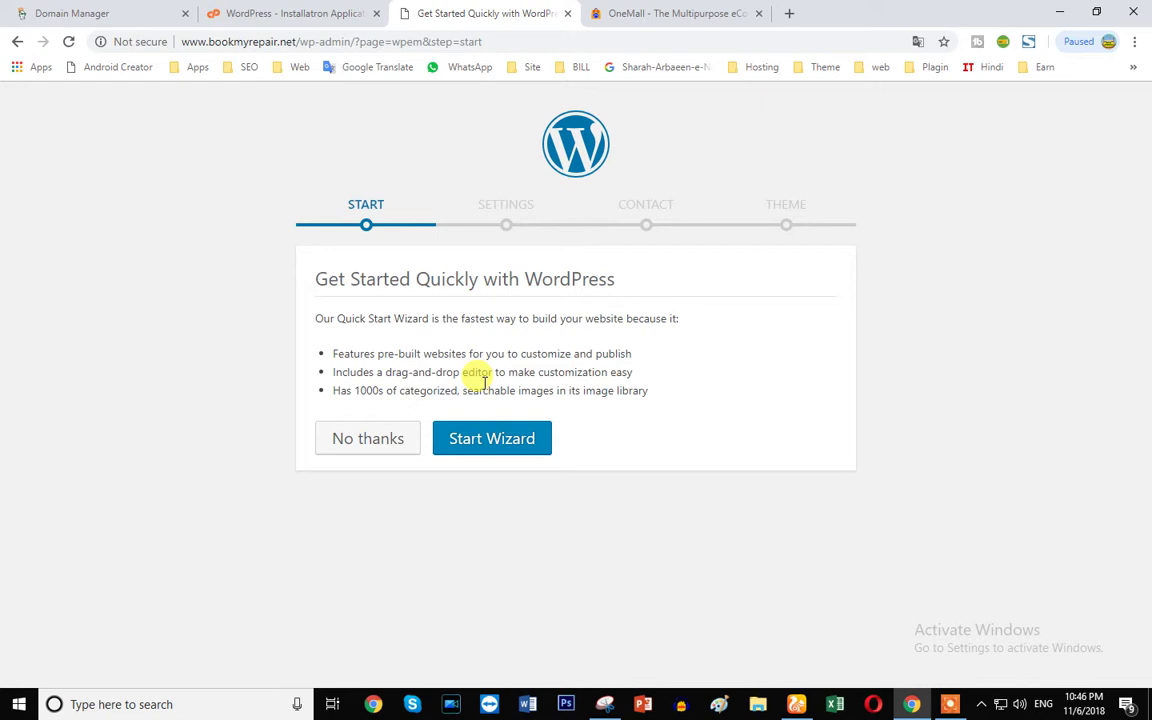
# - Skip the quick-start wizard to configure manually, then dismiss the Personal Data and Privacy notice
pyautogui.click(364, 447)
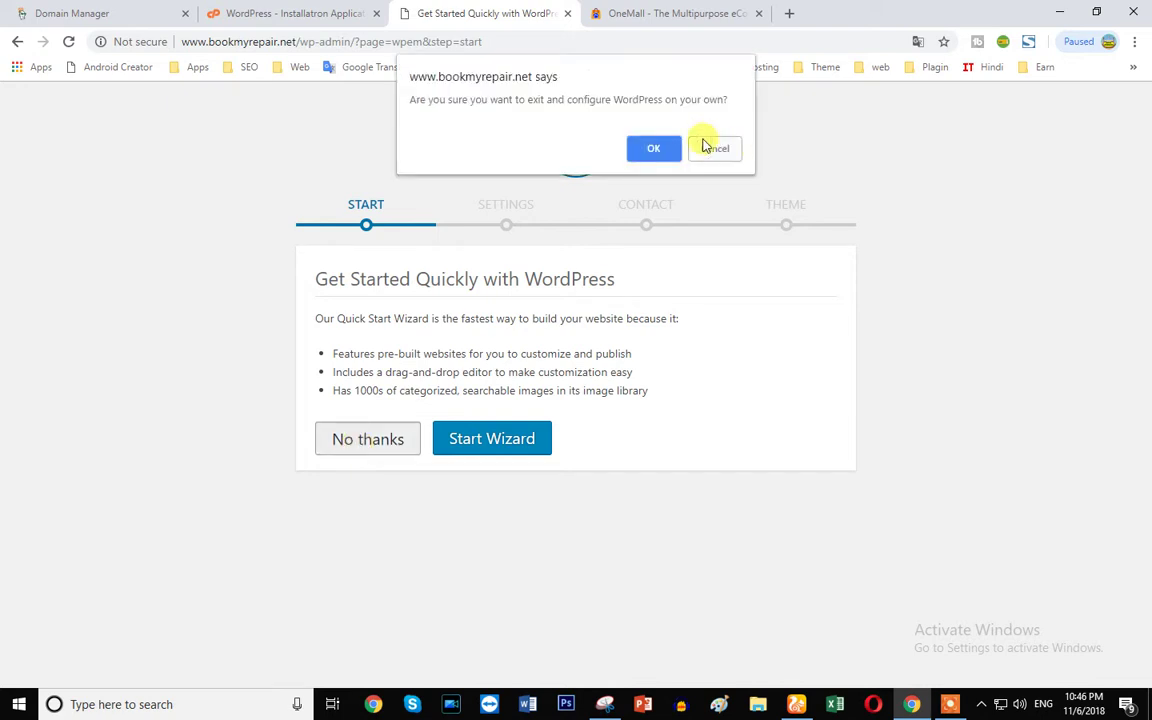
pyautogui.click(654, 152)
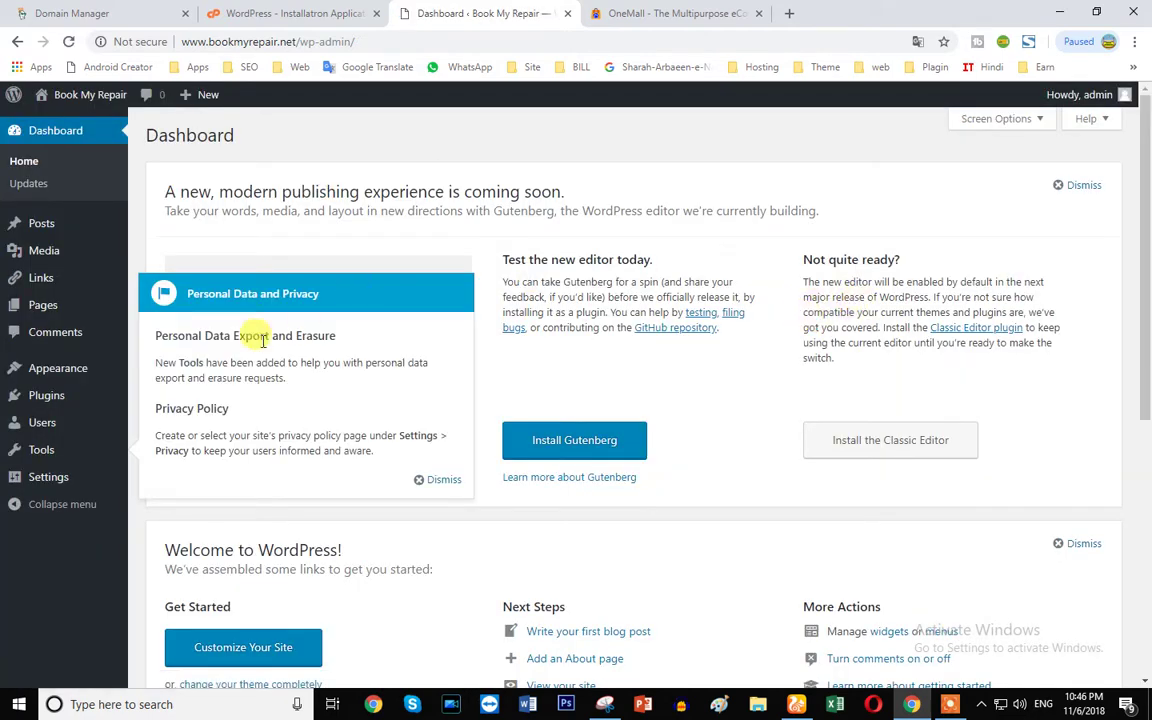
pyautogui.click(436, 481)
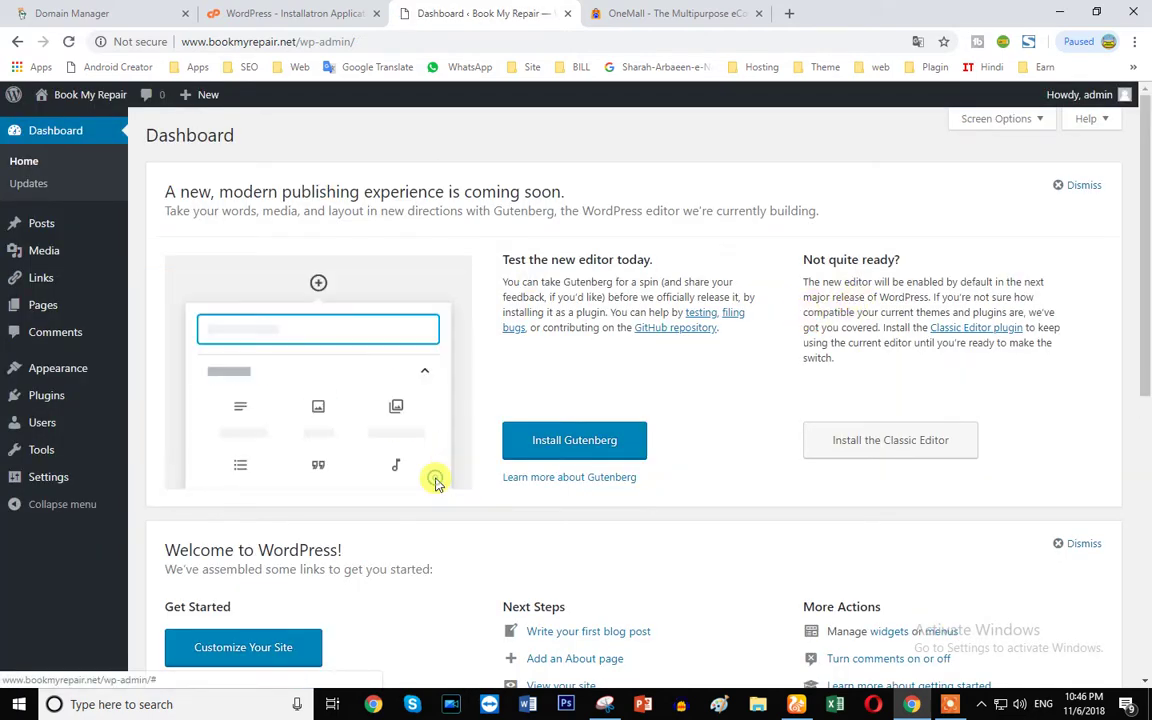
pyautogui.scroll(-6, 436, 485)
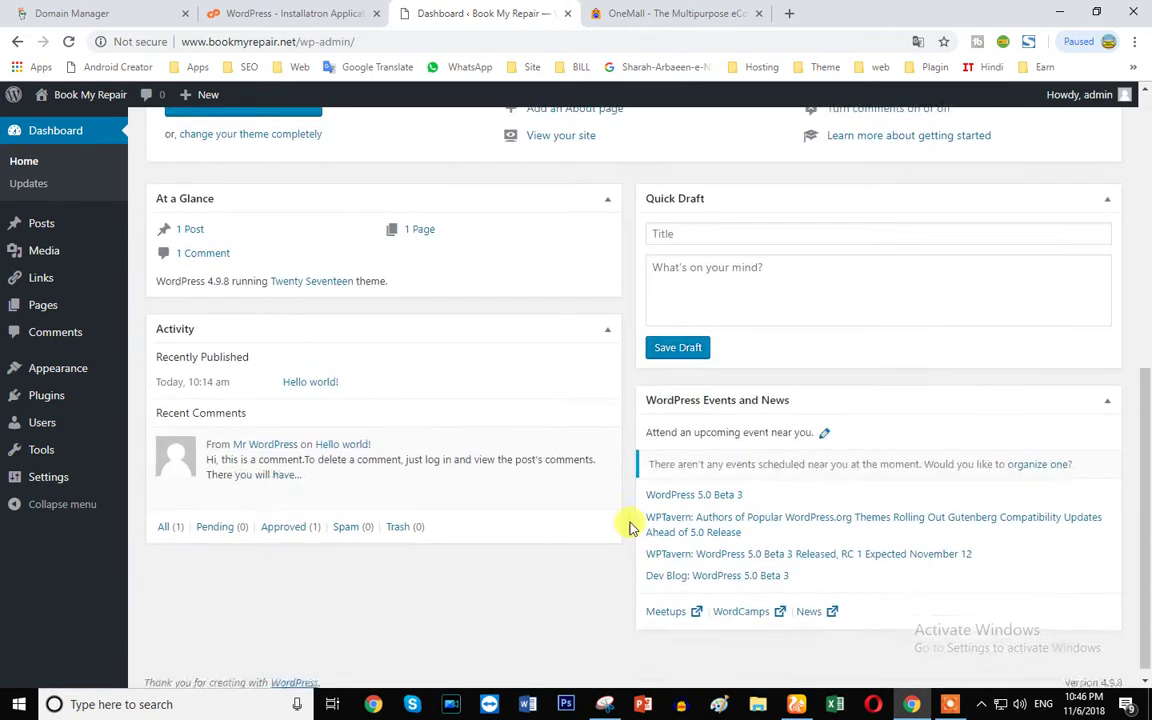
pyautogui.scroll(5, 625, 525)
pyautogui.scroll(1, 10, 280)
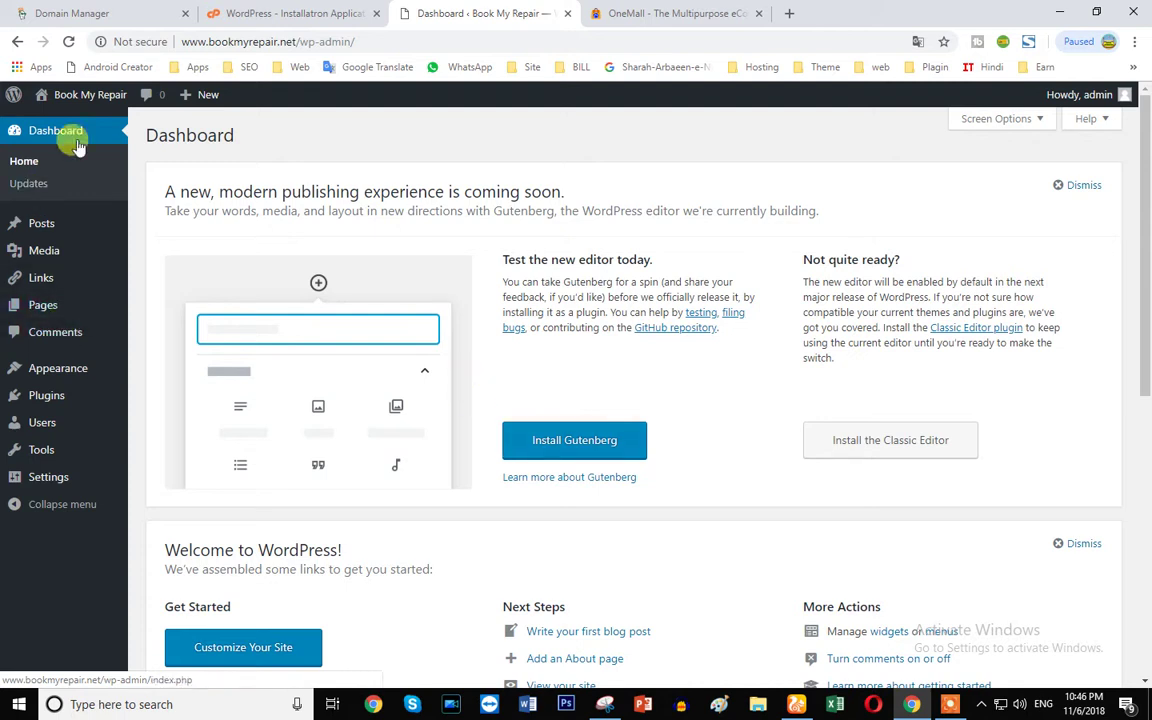
# - Open a second Dashboard tab and use it to view the public Book My Repair site
pyautogui.rightClick(37, 138)
pyautogui.click(51, 147)
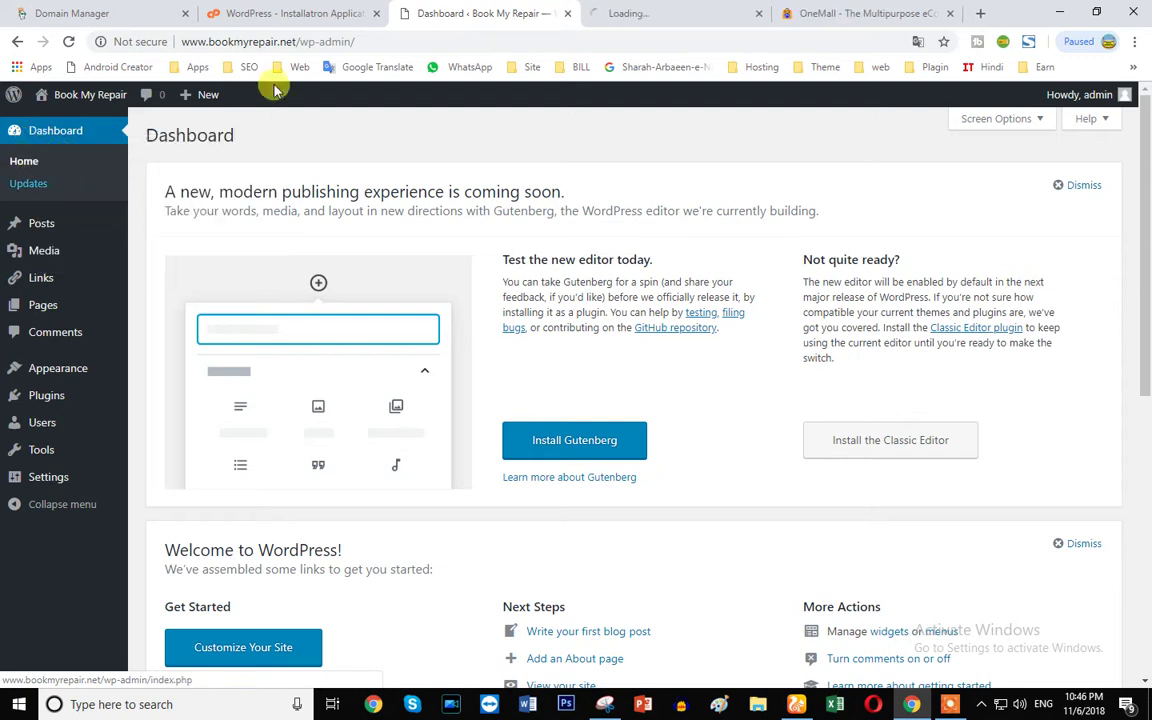
pyautogui.click(600, 14)
pyautogui.scroll(-1, 72, 249)
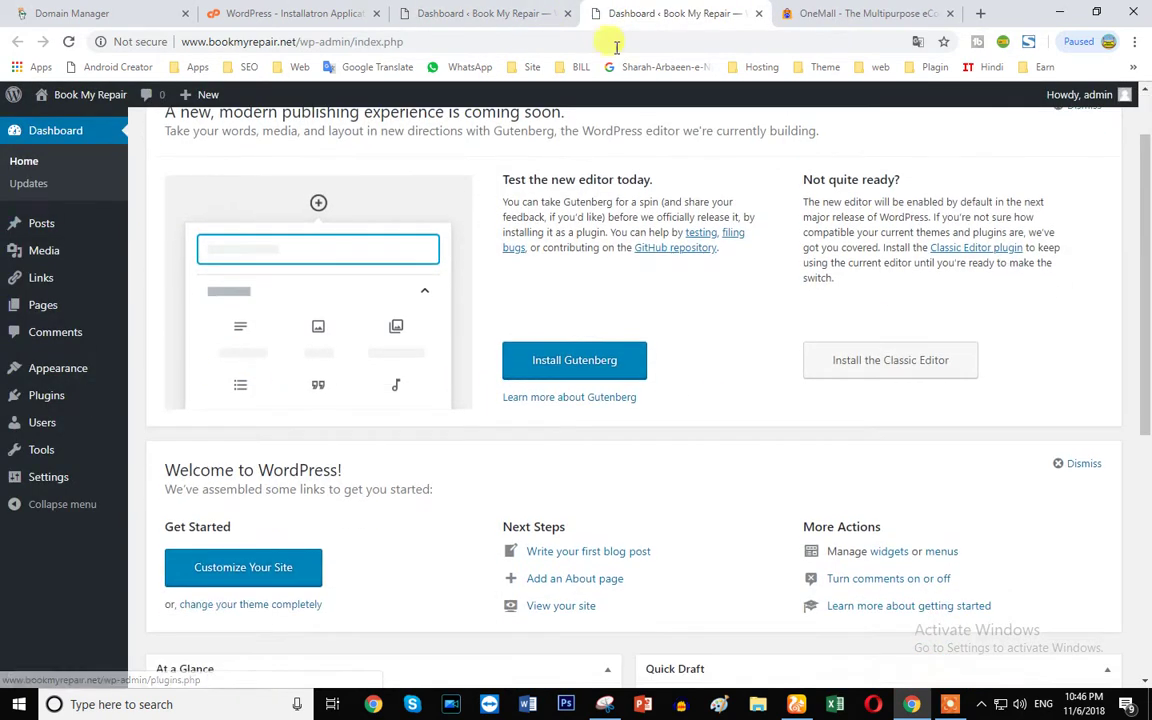
pyautogui.click(63, 124)
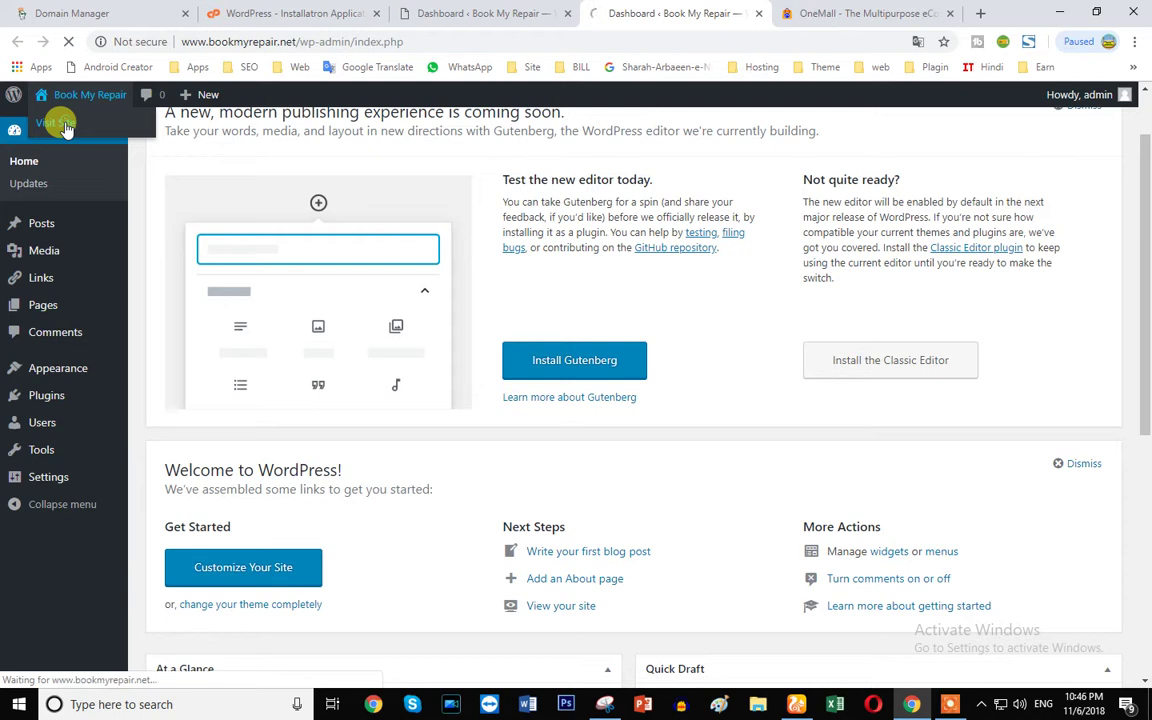
pyautogui.scroll(-4, 705, 350)
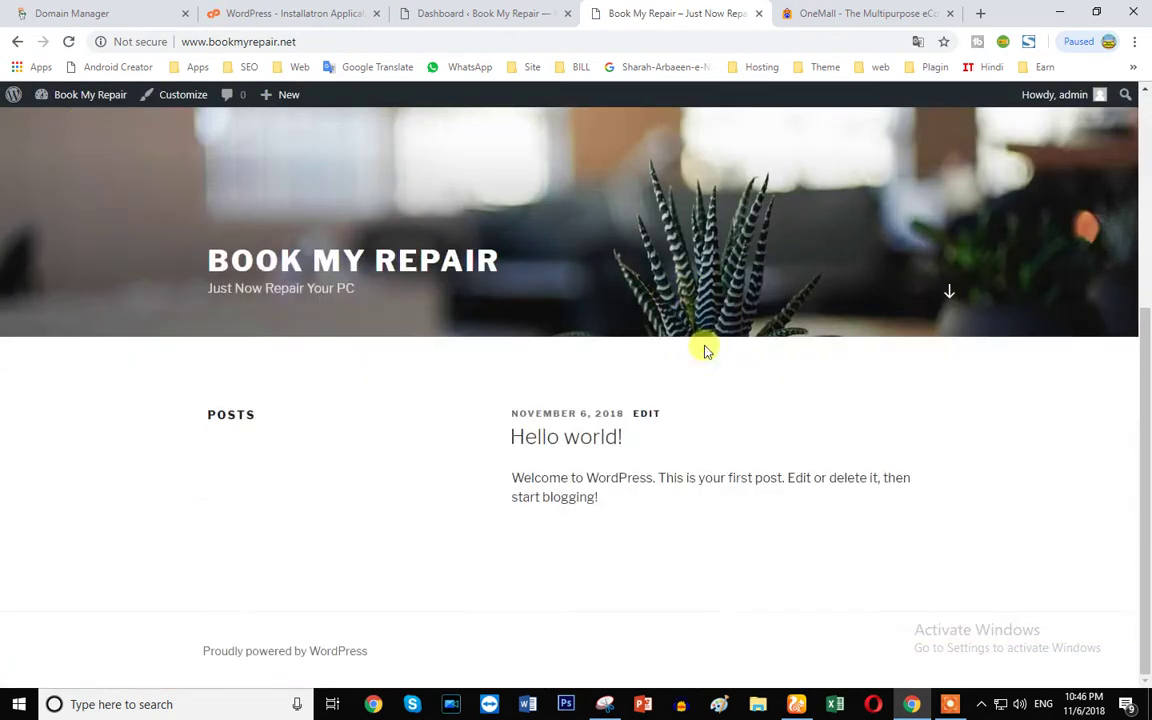
pyautogui.scroll(4, 3, 284)
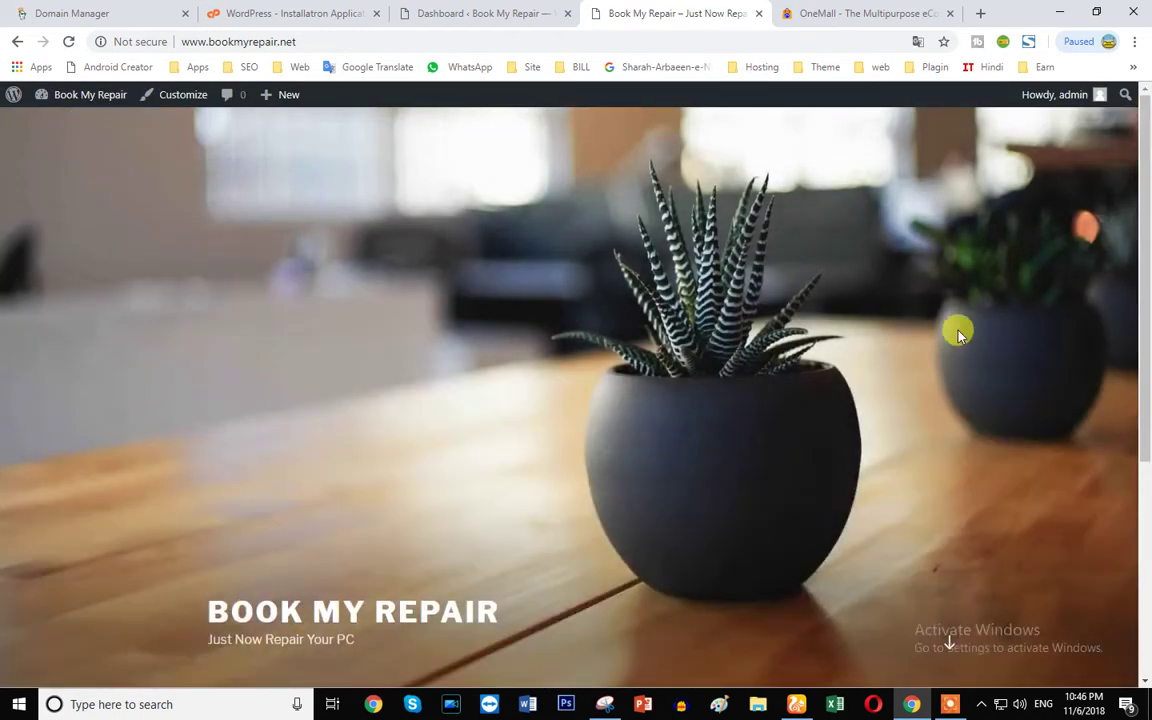
pyautogui.scroll(-4, 958, 334)
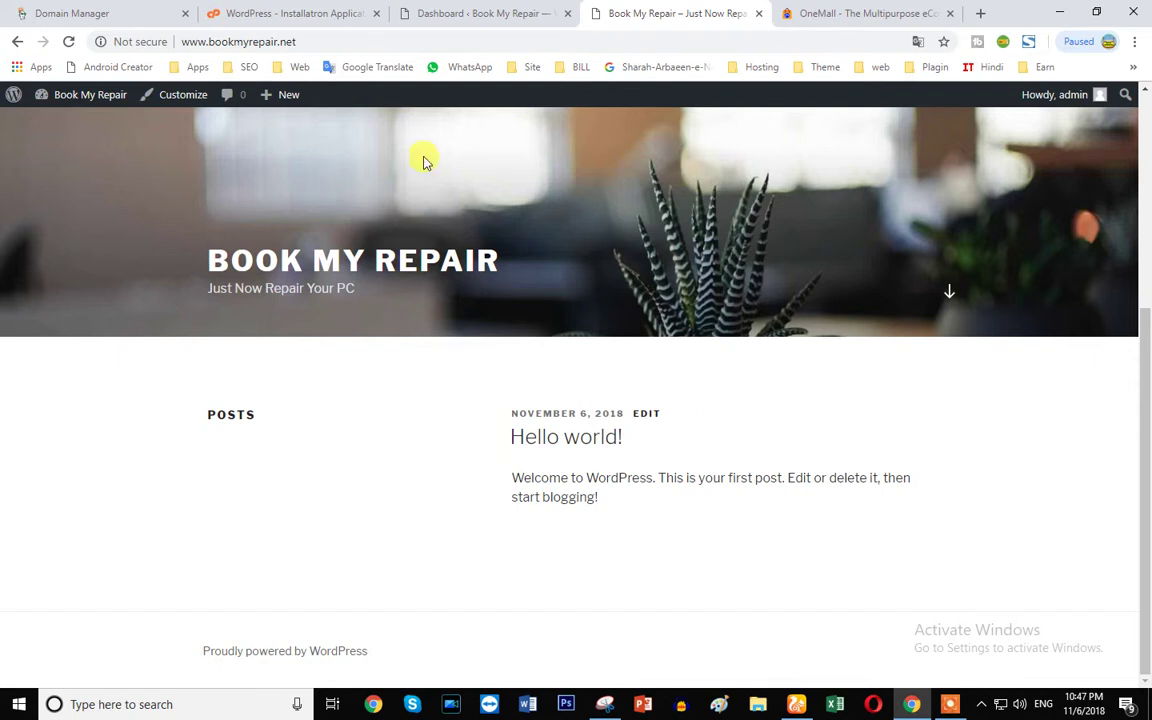
pyautogui.click(447, 10)
pyautogui.moveTo(20, 445)
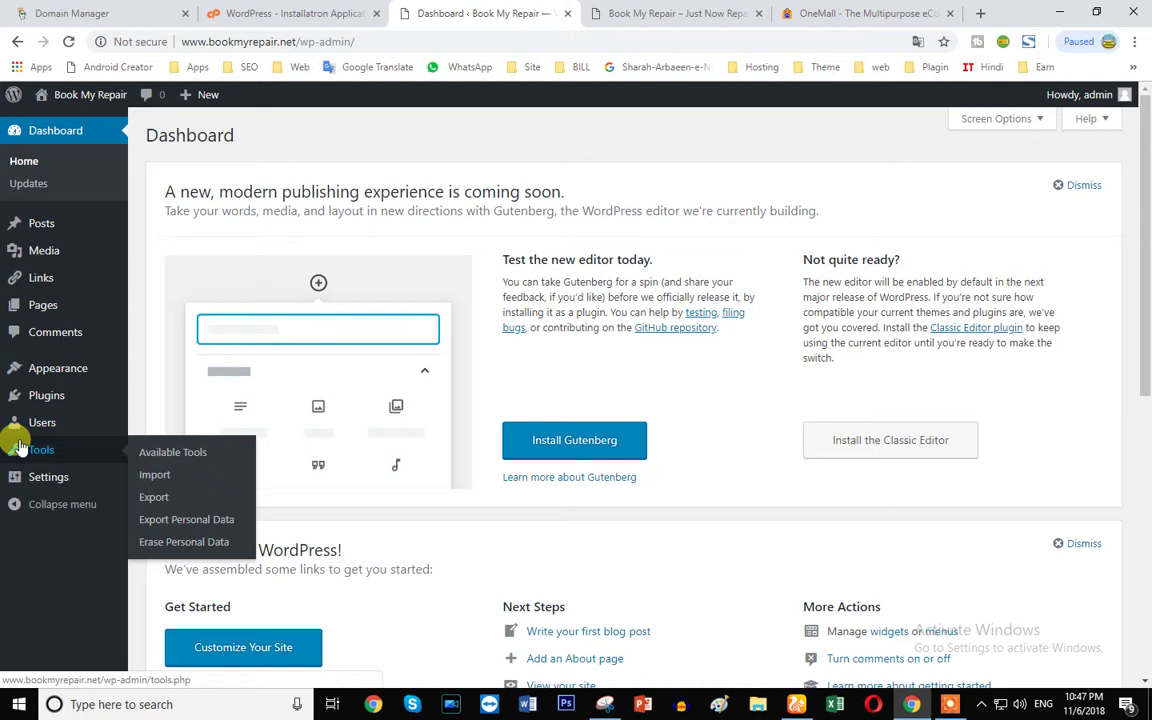
pyautogui.click(610, 13)
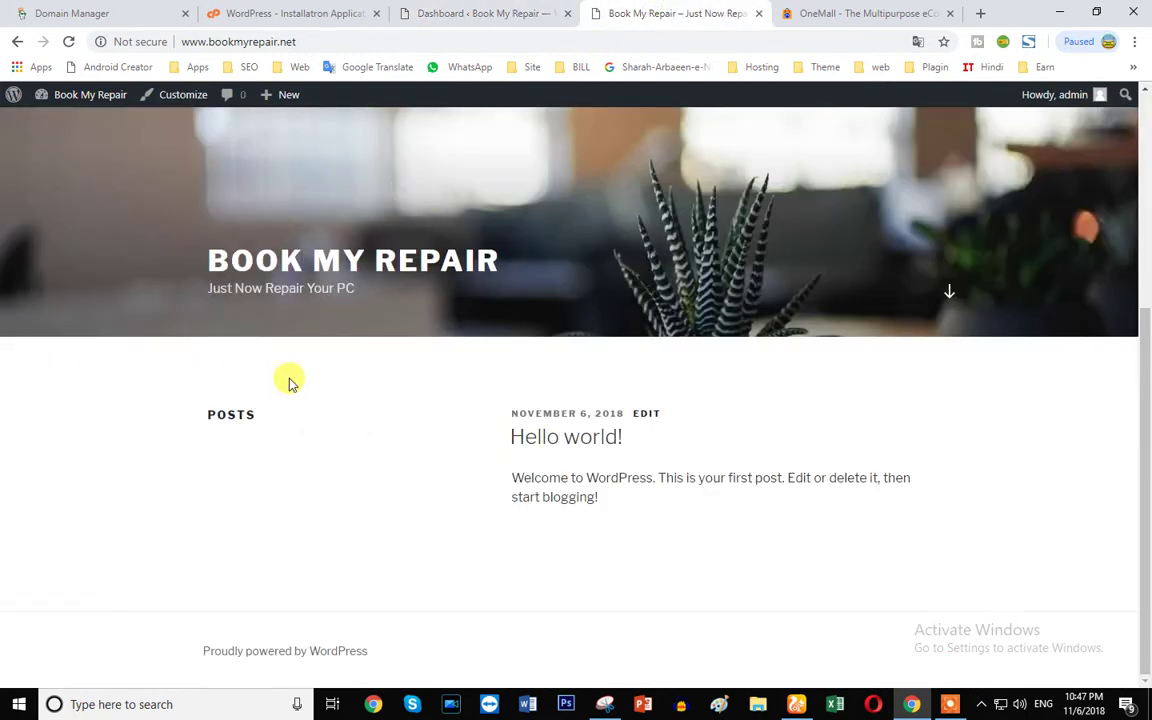
pyautogui.click(440, 10)
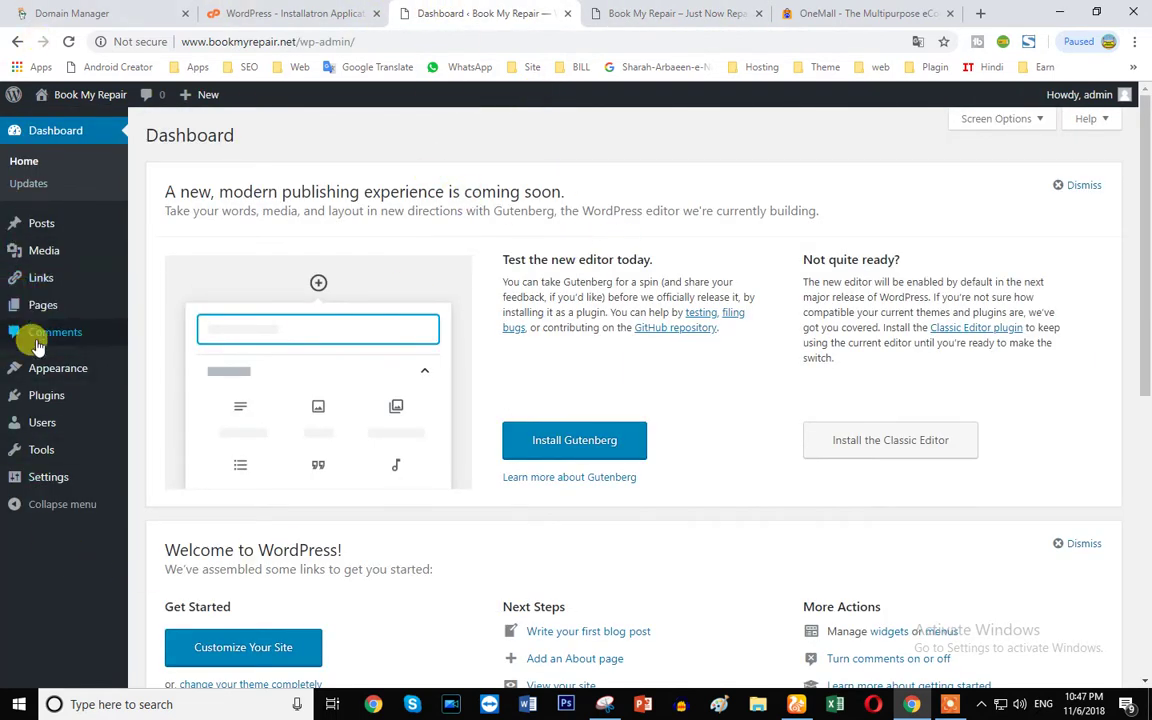
# - Bulk-deactivate, then delete, Akismet Anti-Spam, Hello Dolly and Limit Login Attempts Reloaded
pyautogui.click(42, 400)
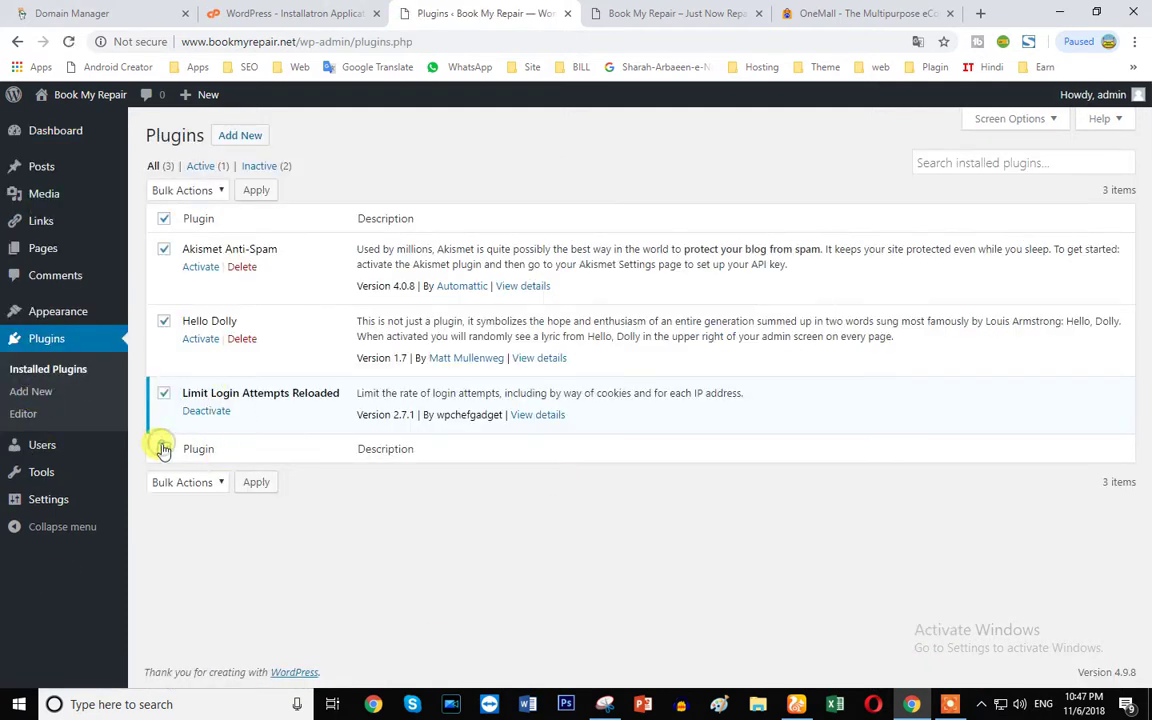
pyautogui.click(185, 484)
pyautogui.click(175, 535)
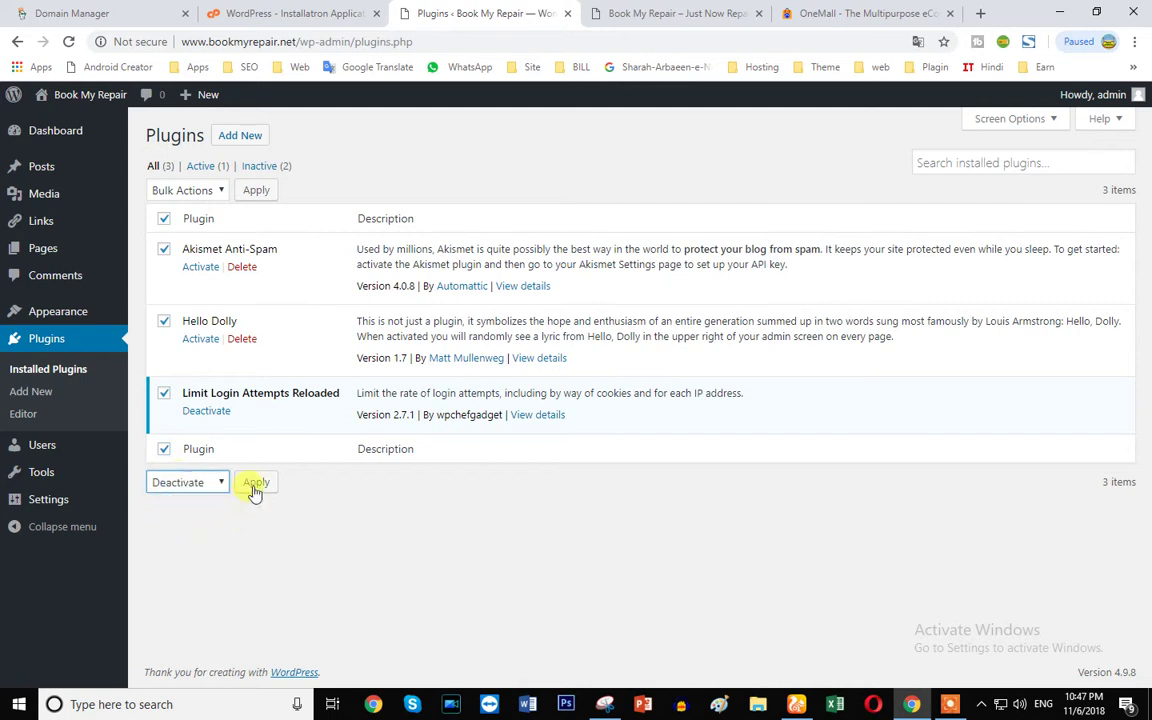
pyautogui.click(255, 484)
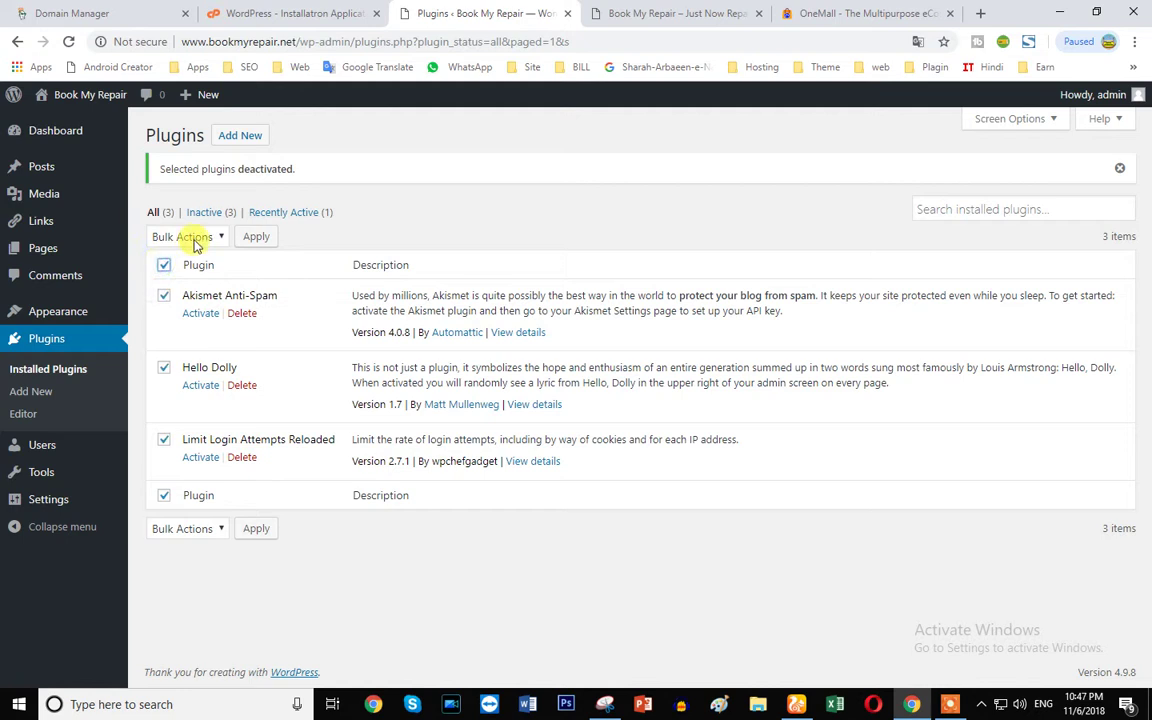
pyautogui.click(188, 237)
pyautogui.click(170, 320)
pyautogui.click(256, 236)
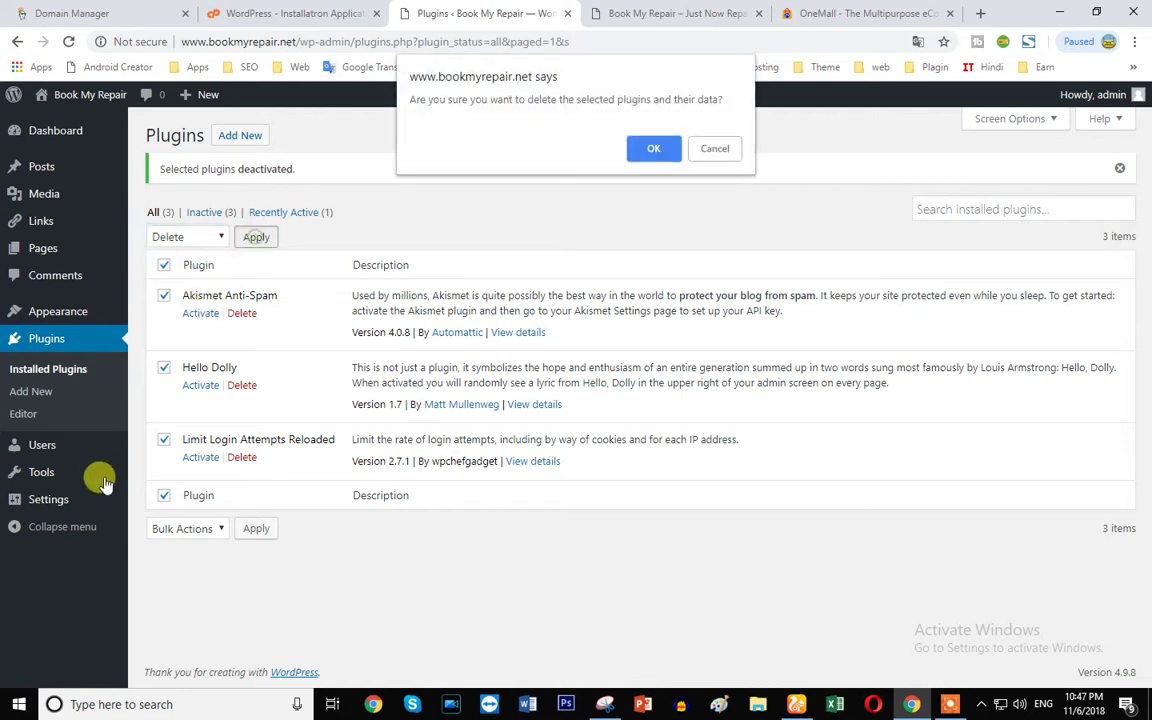
pyautogui.click(652, 140)
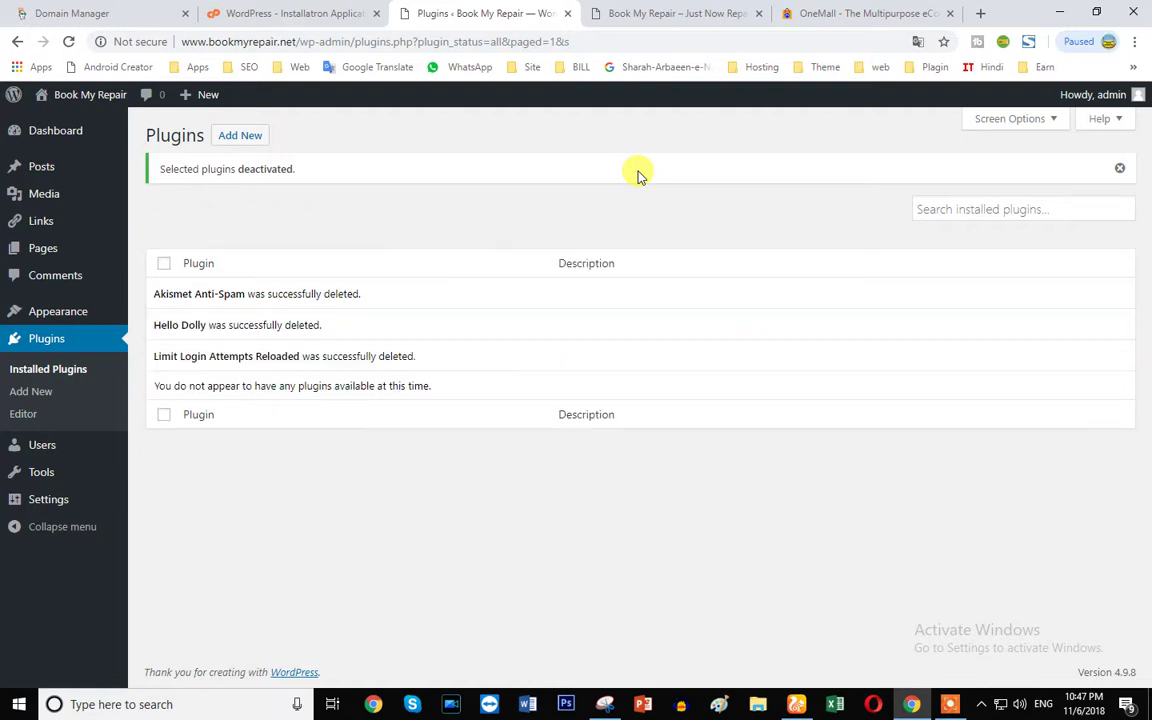
# - Reload the empty Plugins page and check the Hello world! post on the public site
pyautogui.click(68, 41)
pyautogui.click(690, 14)
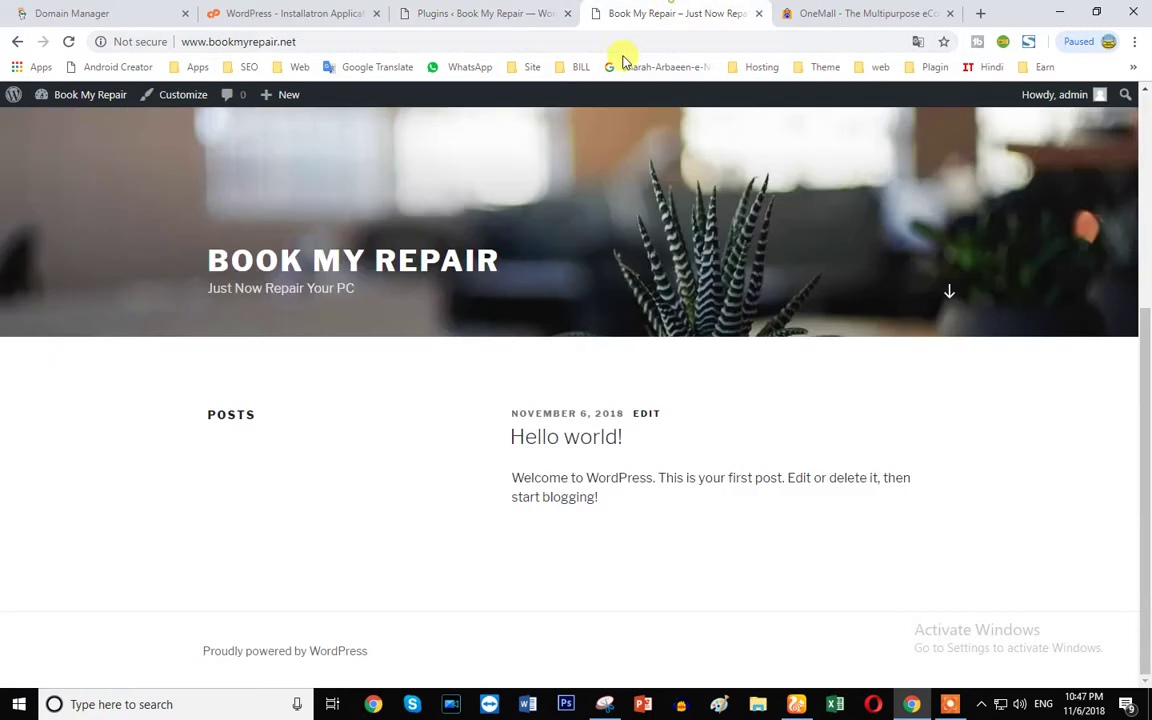
pyautogui.moveTo(514, 418); pyautogui.dragTo(706, 478)
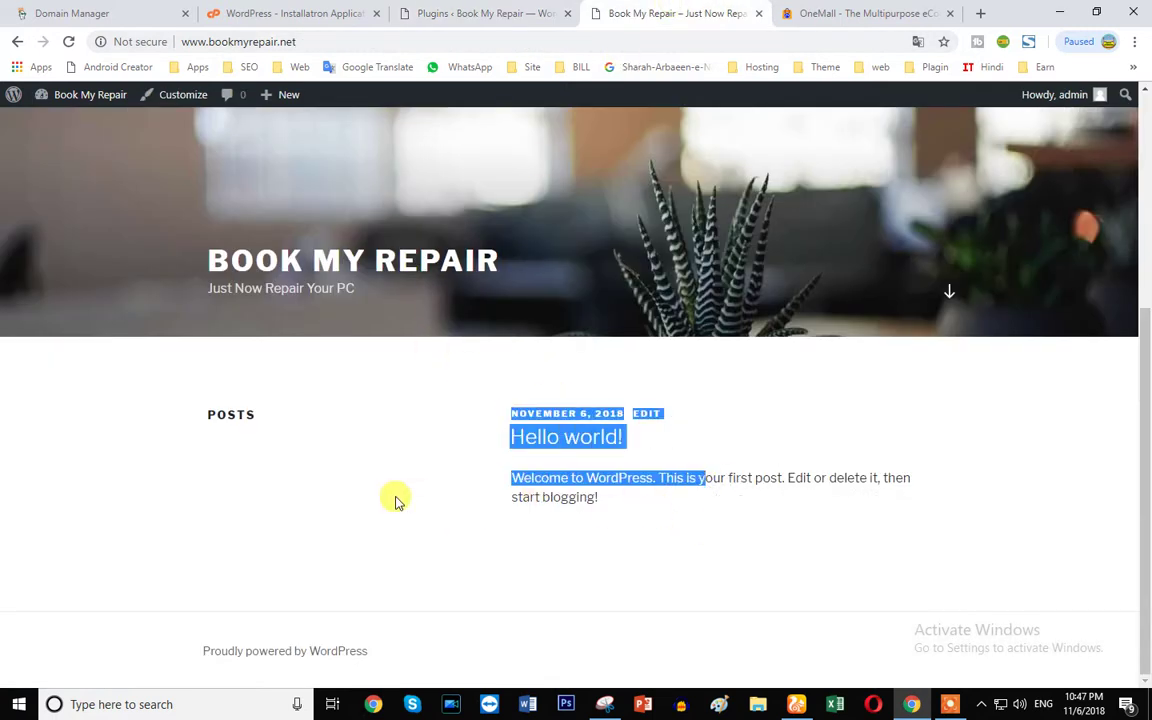
pyautogui.click(428, 12)
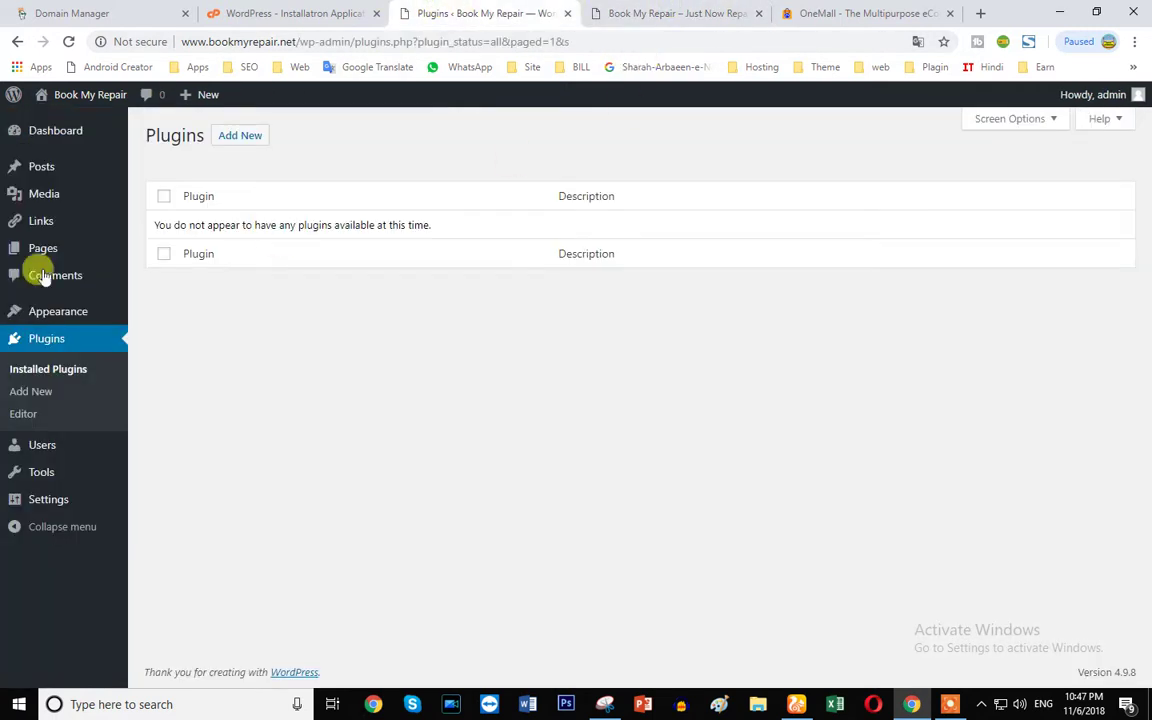
# - Move the Hello world! sample post to the Trash, reloading the page when it fails
pyautogui.click(44, 178)
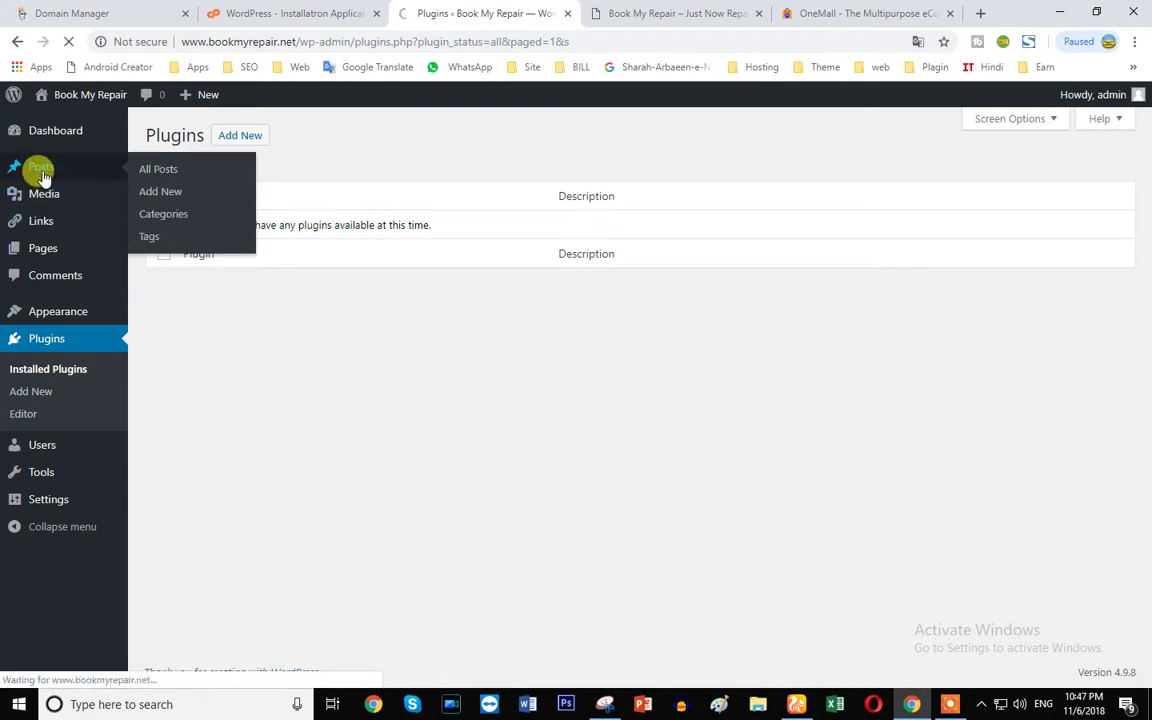
pyautogui.moveTo(190, 258)
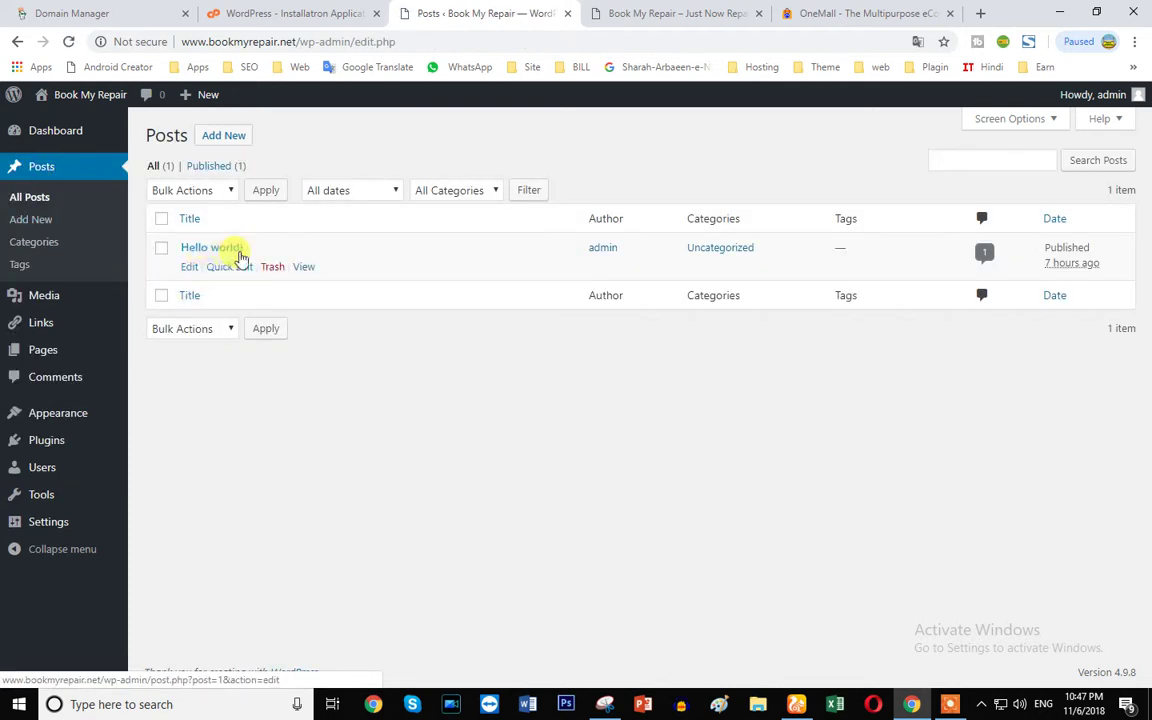
pyautogui.click(160, 248)
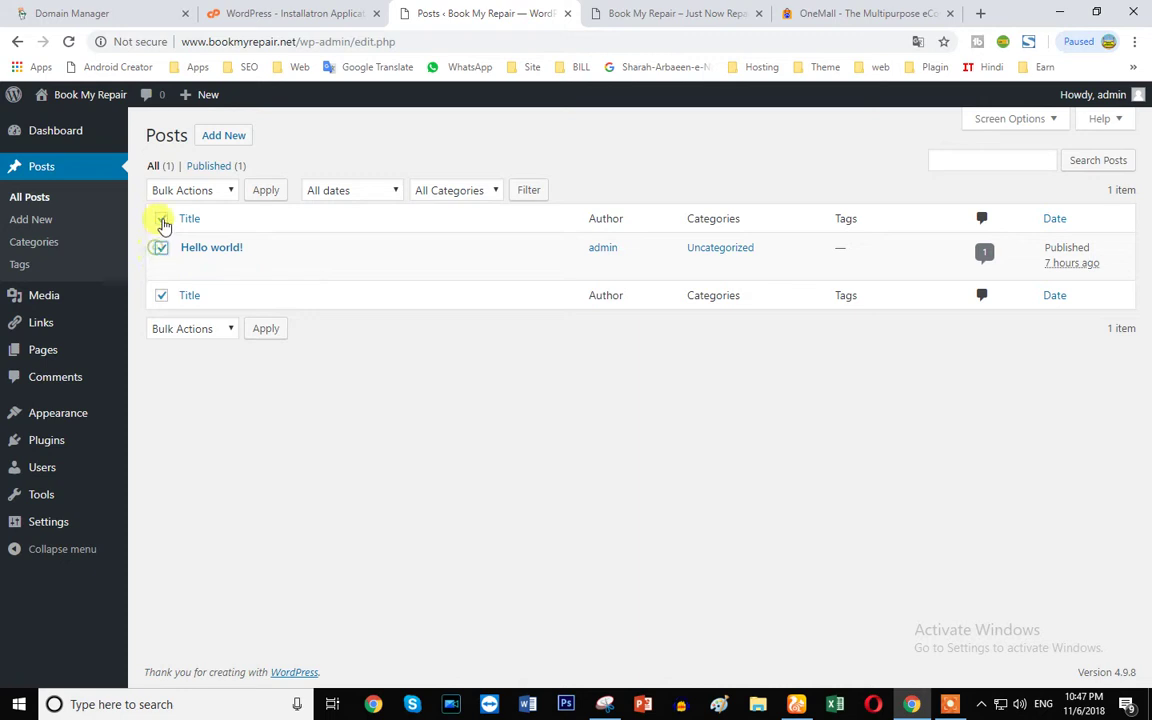
pyautogui.click(195, 192)
pyautogui.click(187, 242)
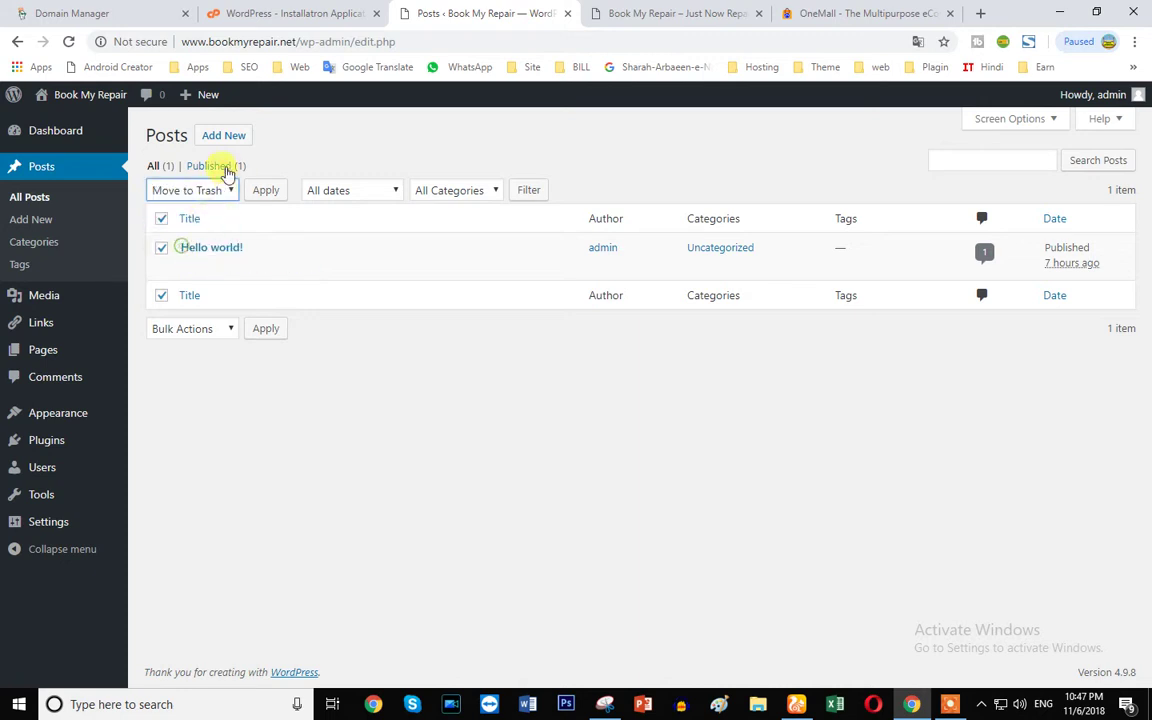
pyautogui.click(205, 135)
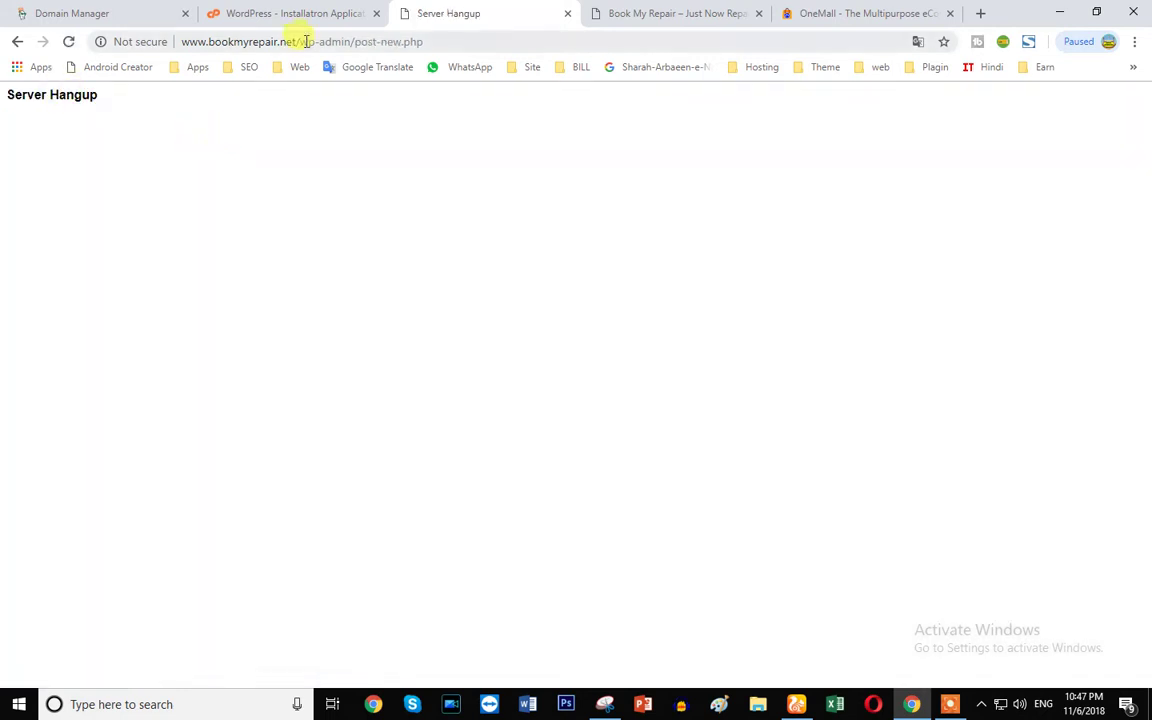
pyautogui.click(301, 41)
pyautogui.press('Return')
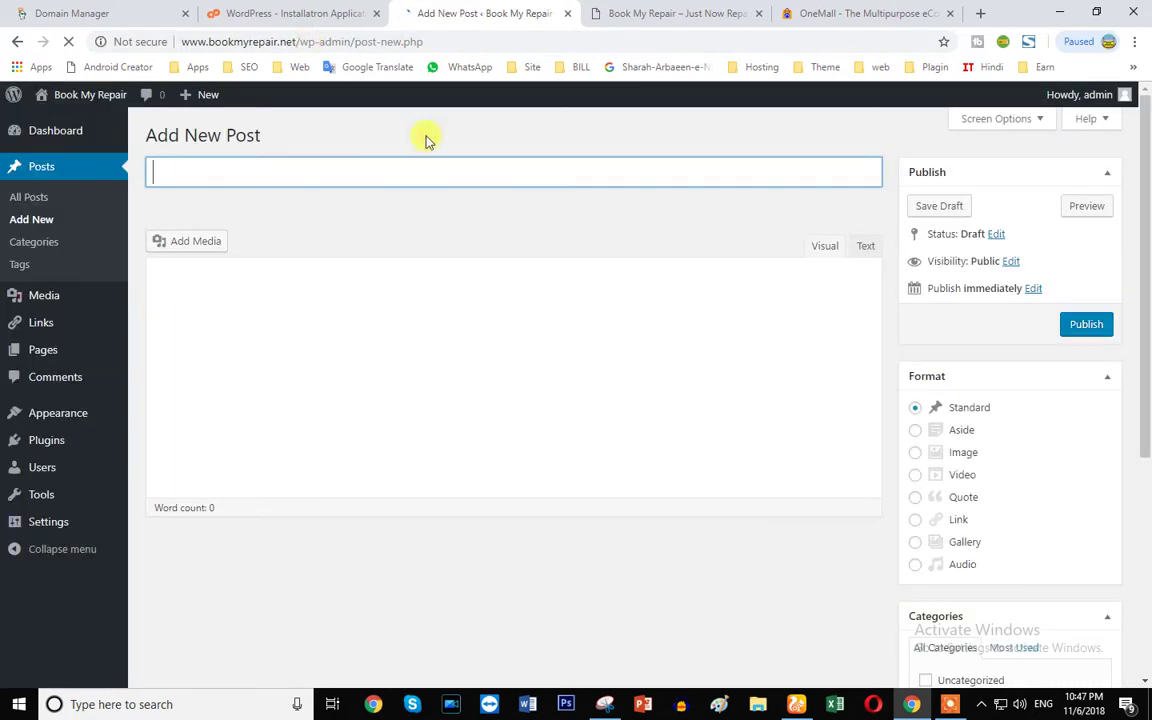
pyautogui.click(40, 172)
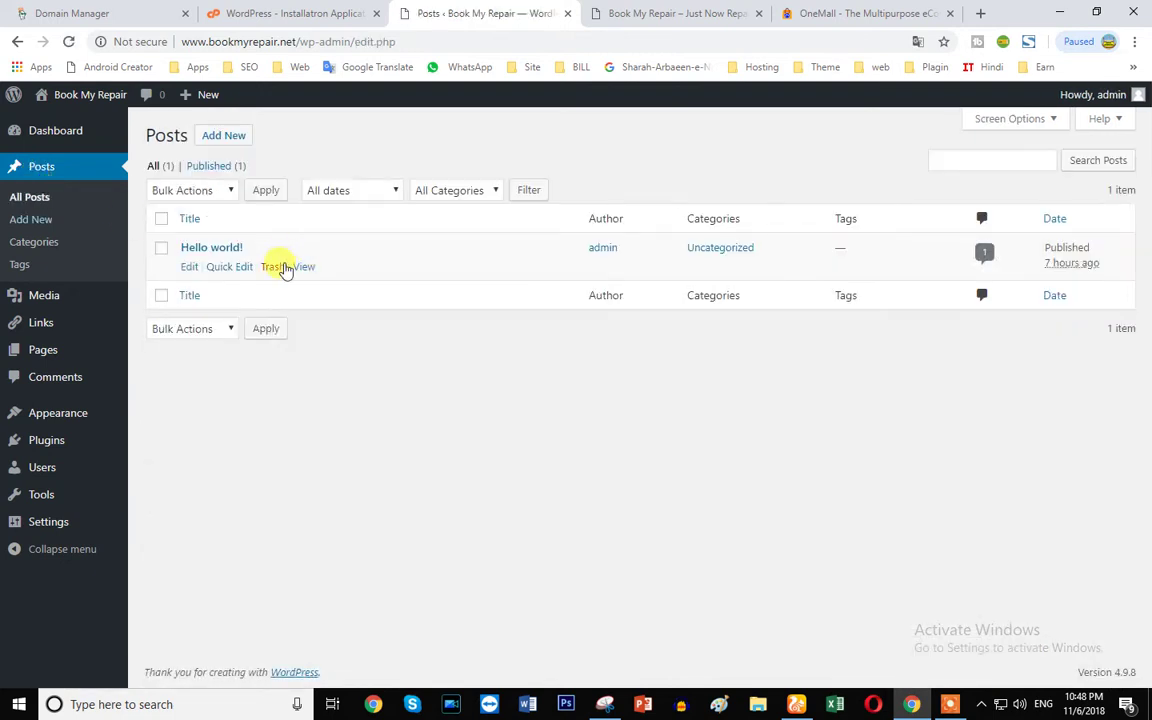
pyautogui.click(273, 267)
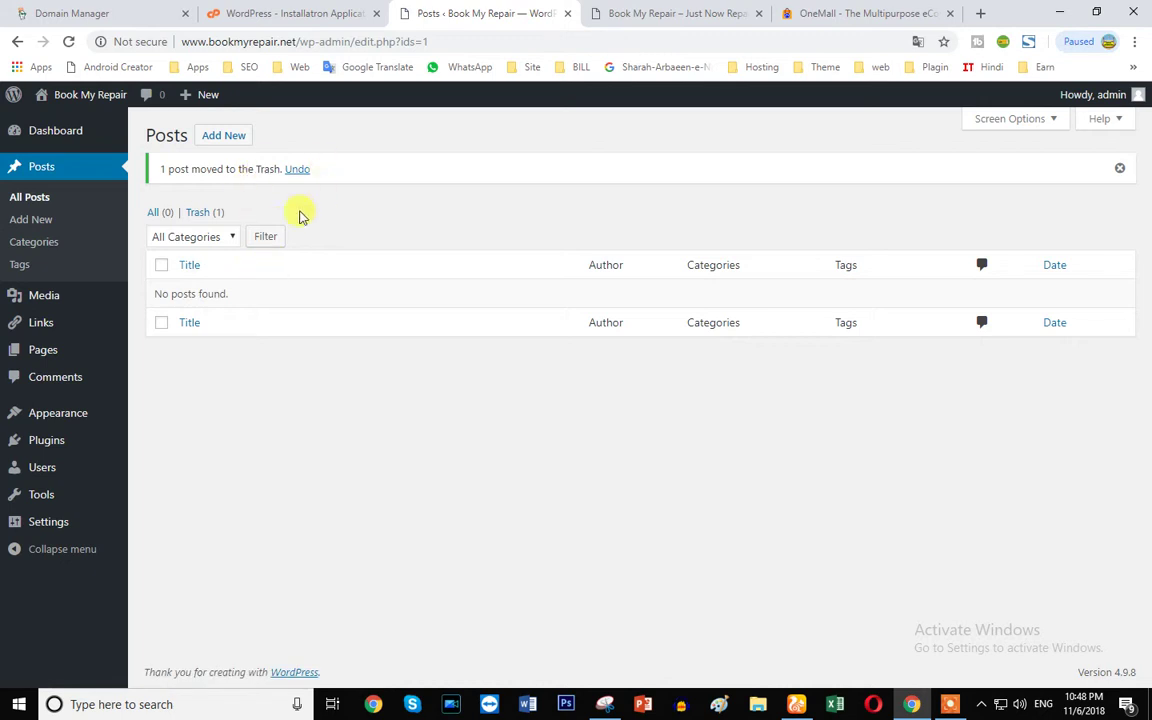
pyautogui.click(64, 42)
# - Reload the public homepage and compare it with the empty All Posts list
pyautogui.click(648, 12)
pyautogui.click(62, 42)
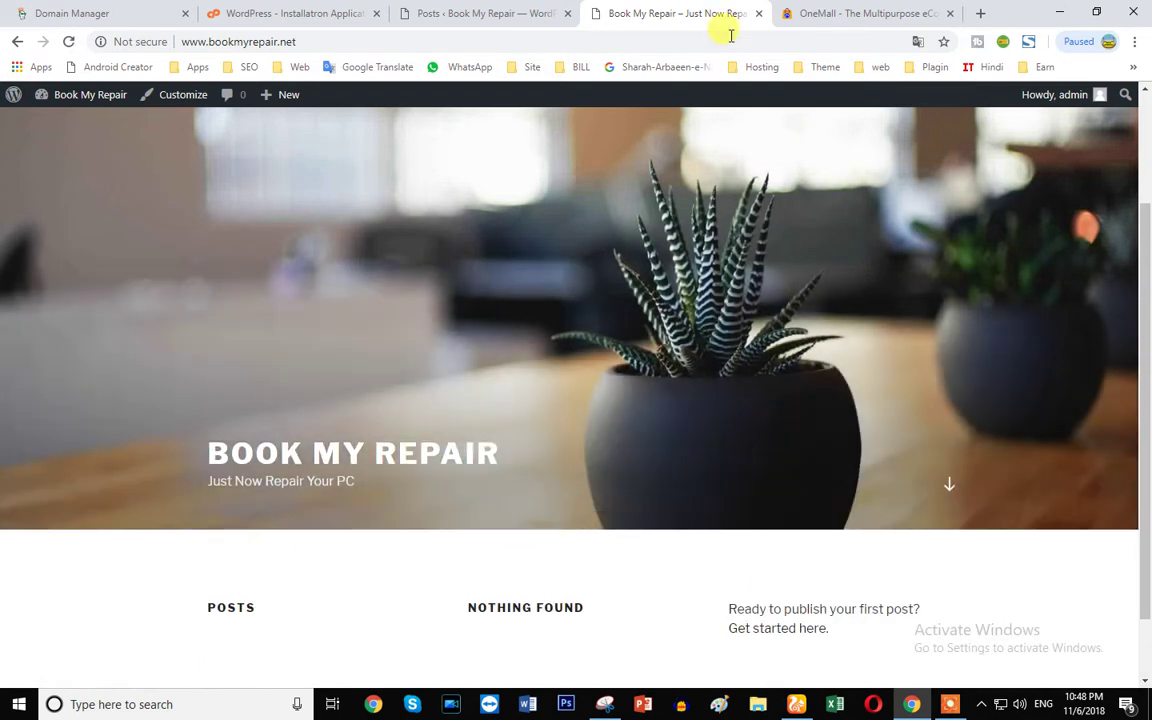
pyautogui.scroll(3, 608, 443)
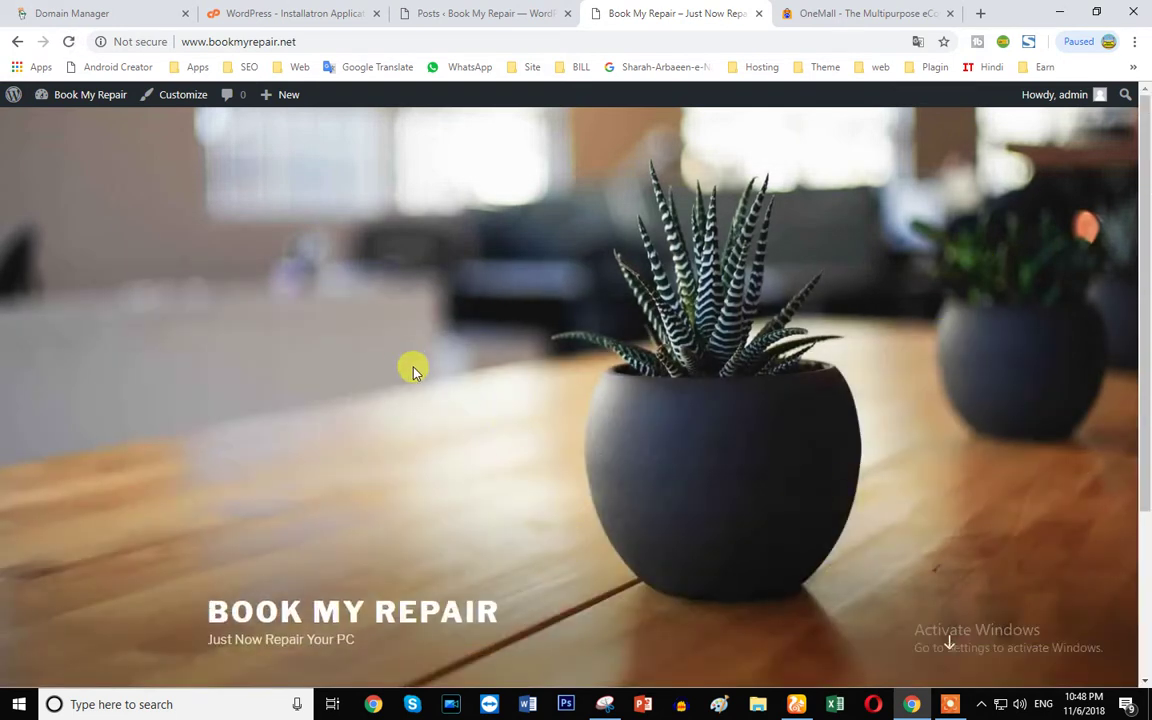
pyautogui.scroll(-3, 455, 381)
pyautogui.click(500, 10)
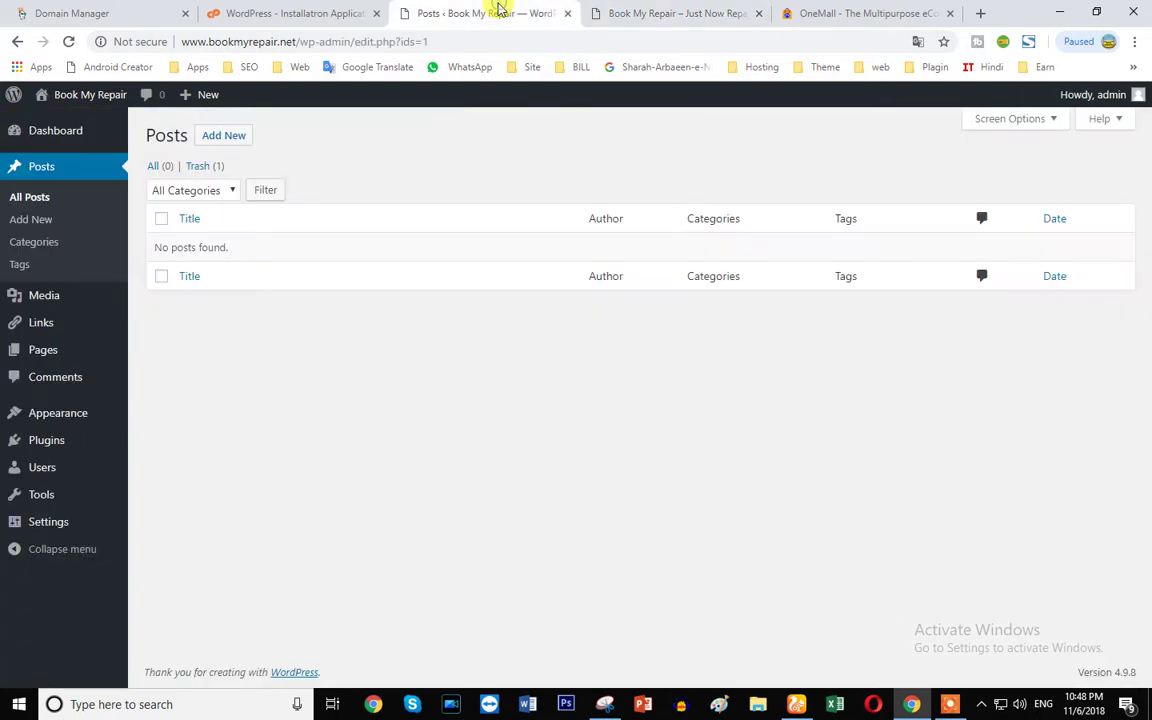
pyautogui.click(709, 10)
pyautogui.scroll(3, 400, 334)
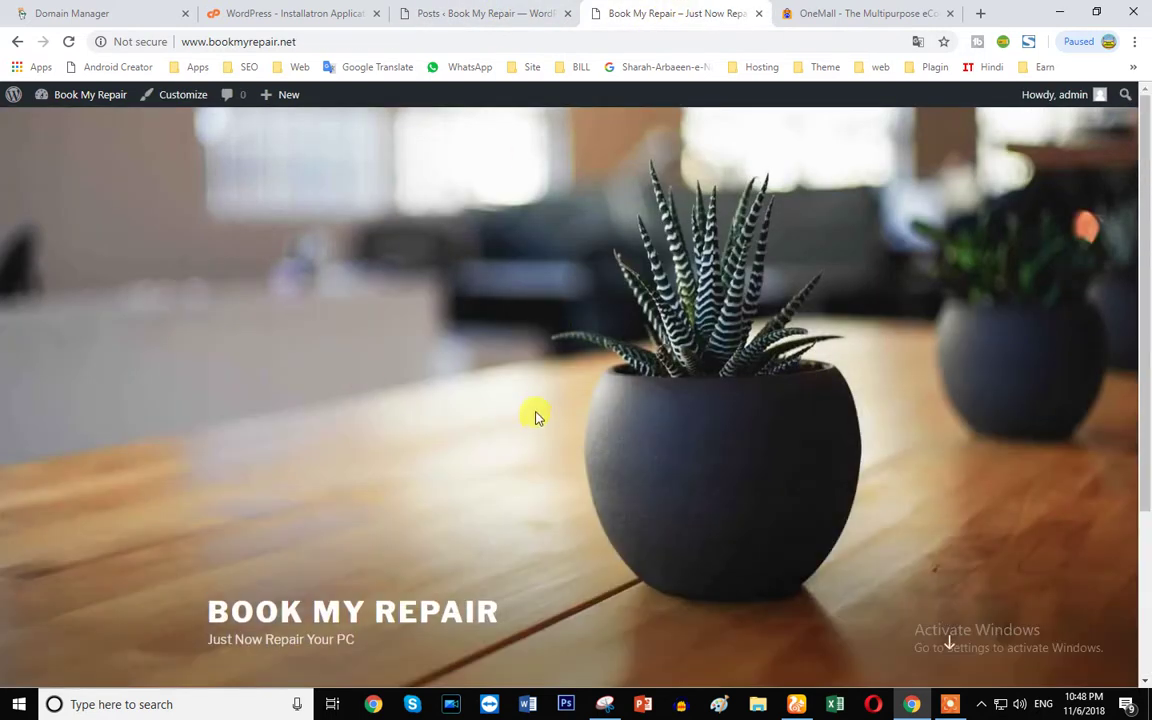
pyautogui.click(501, 13)
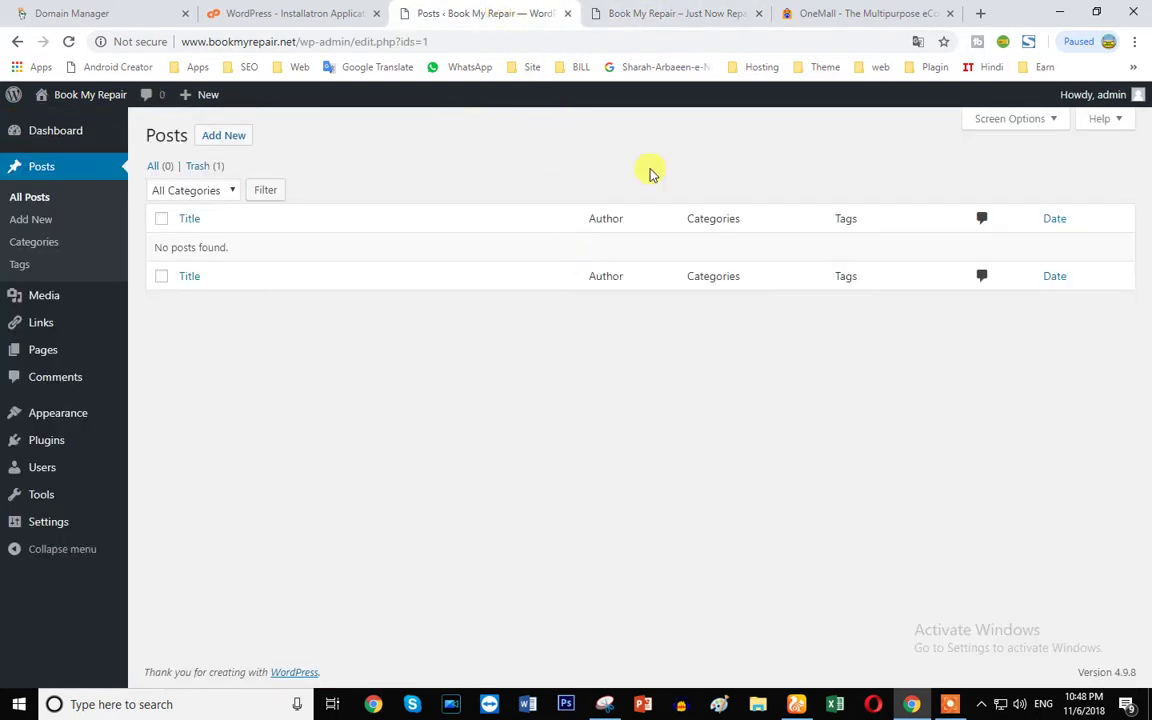
pyautogui.click(607, 24)
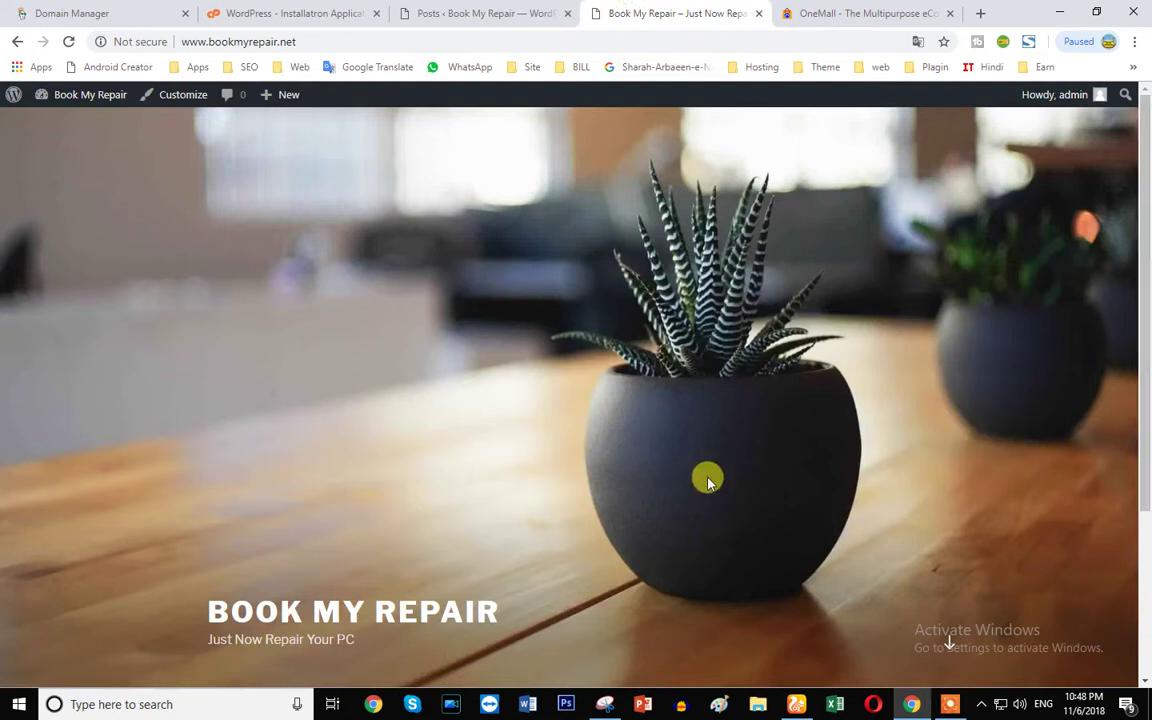
pyautogui.click(492, 12)
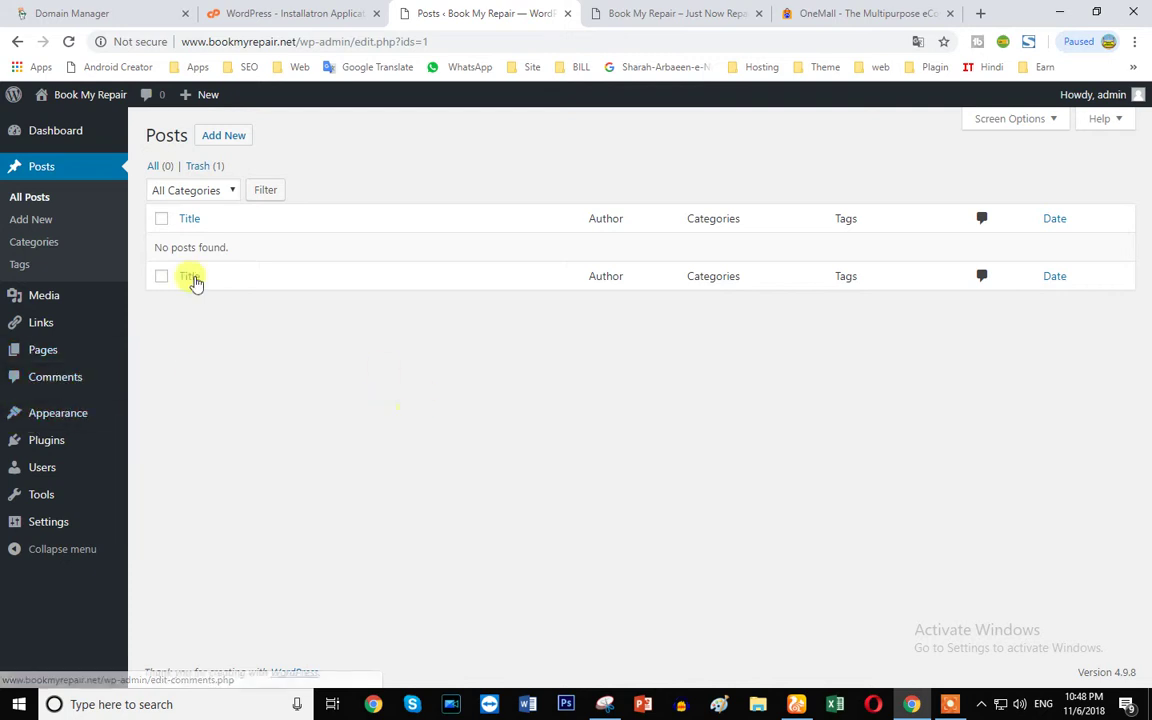
# - Delete the Twenty Fifteen and Twenty Sixteen themes from Appearance > Themes, confirming each
pyautogui.moveTo(52, 416)
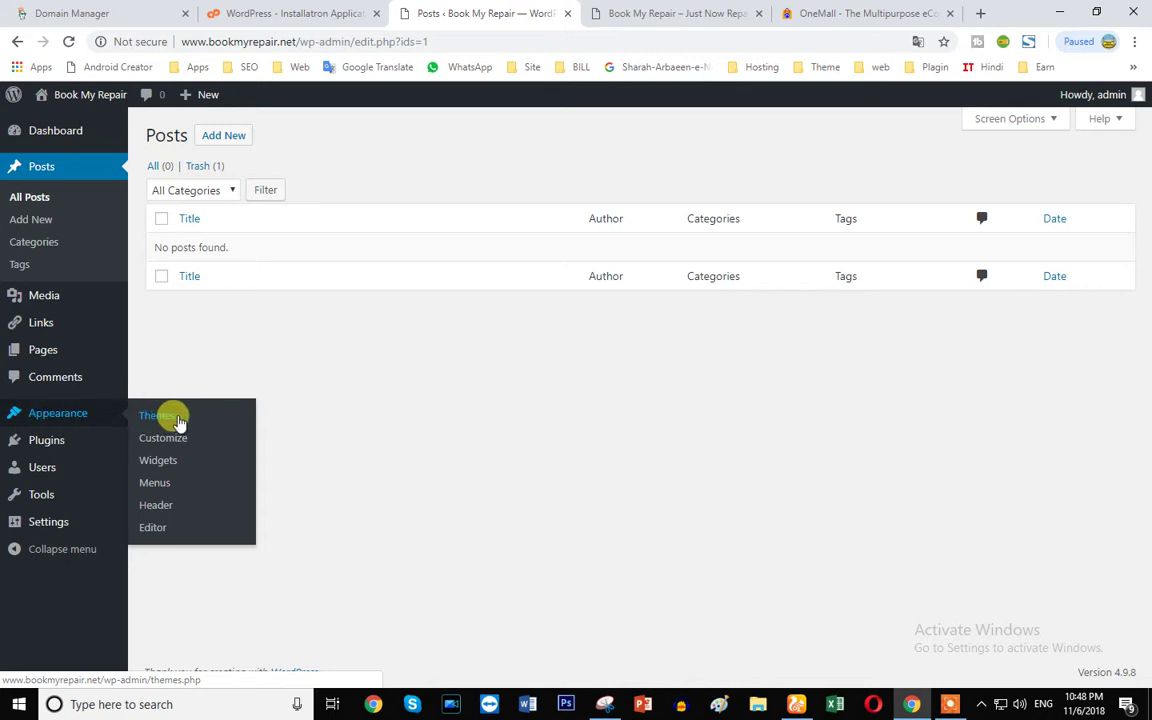
pyautogui.click(159, 420)
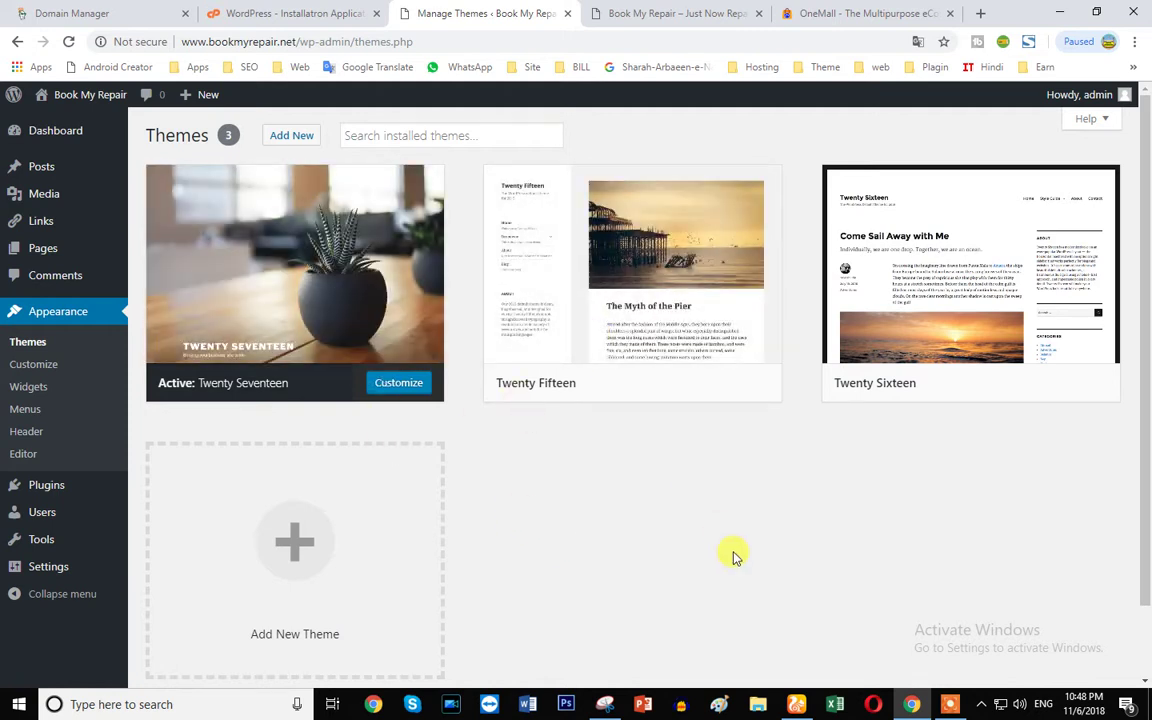
pyautogui.click(612, 326)
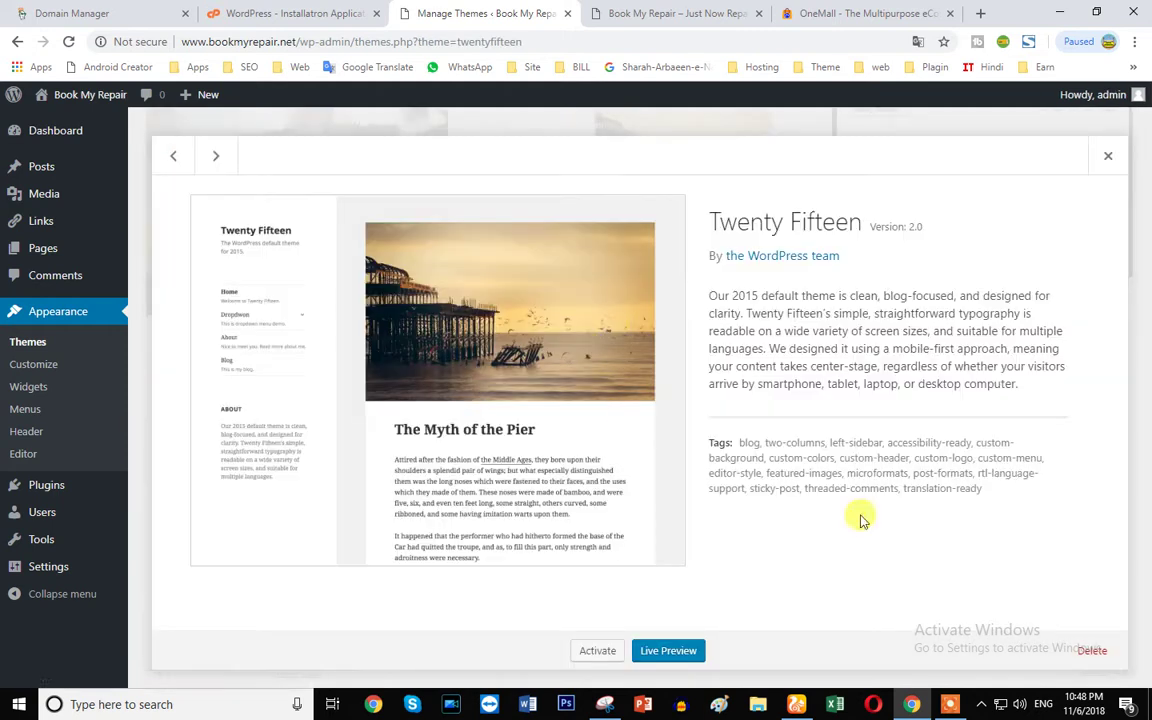
pyautogui.click(1089, 650)
pyautogui.click(650, 166)
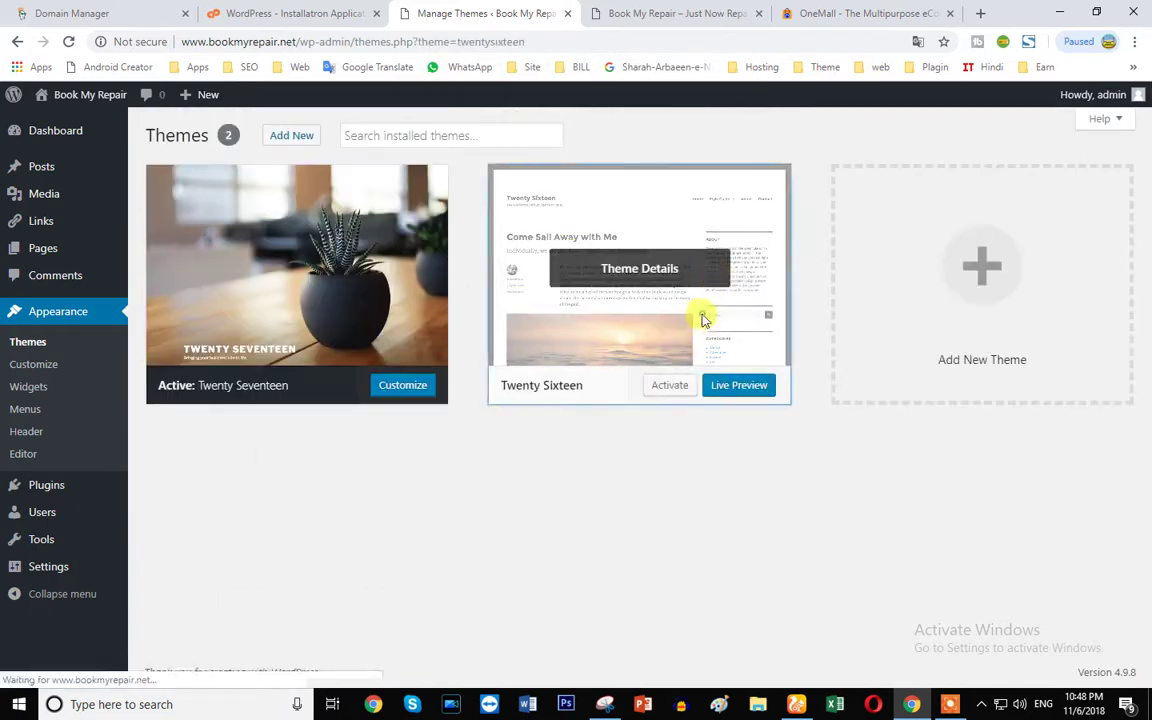
pyautogui.click(699, 314)
pyautogui.click(1094, 655)
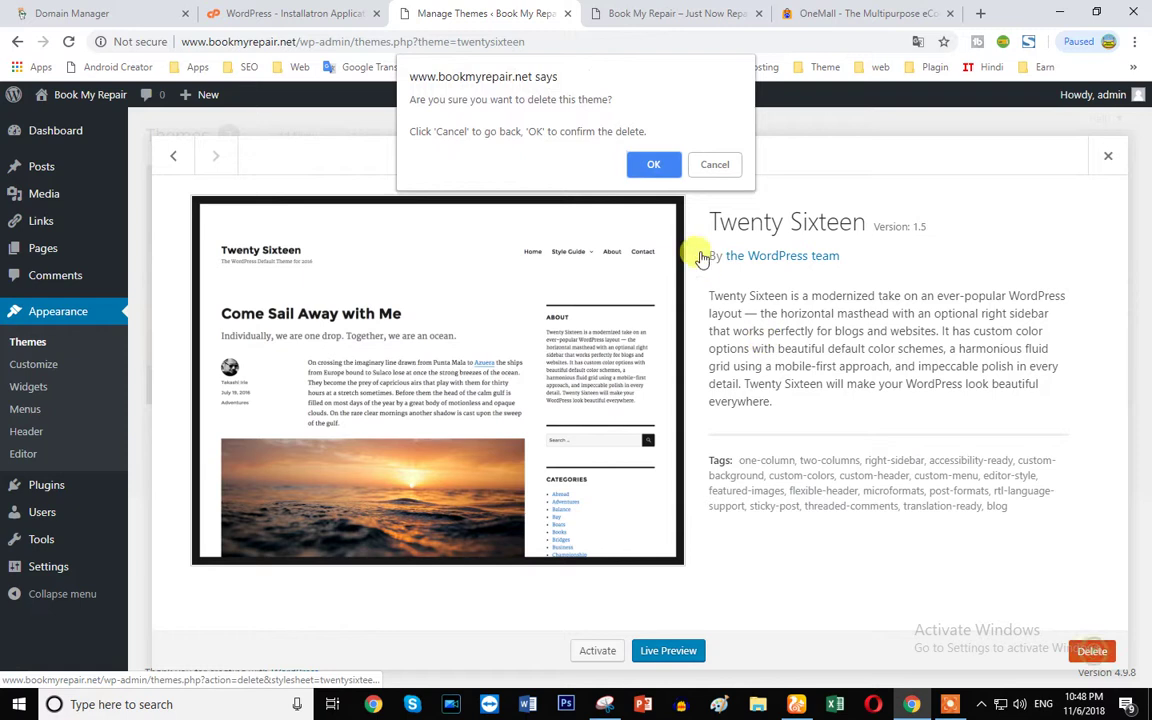
pyautogui.click(652, 164)
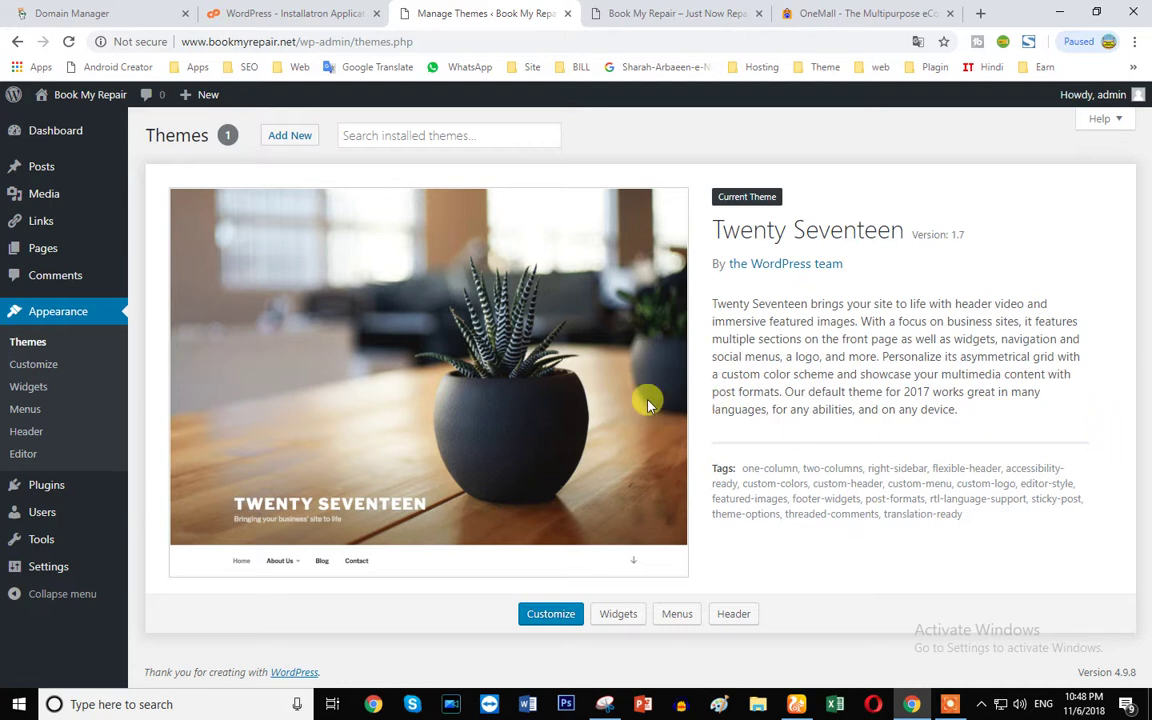
# - Browse the Featured themes on the Add Themes page
pyautogui.click(290, 136)
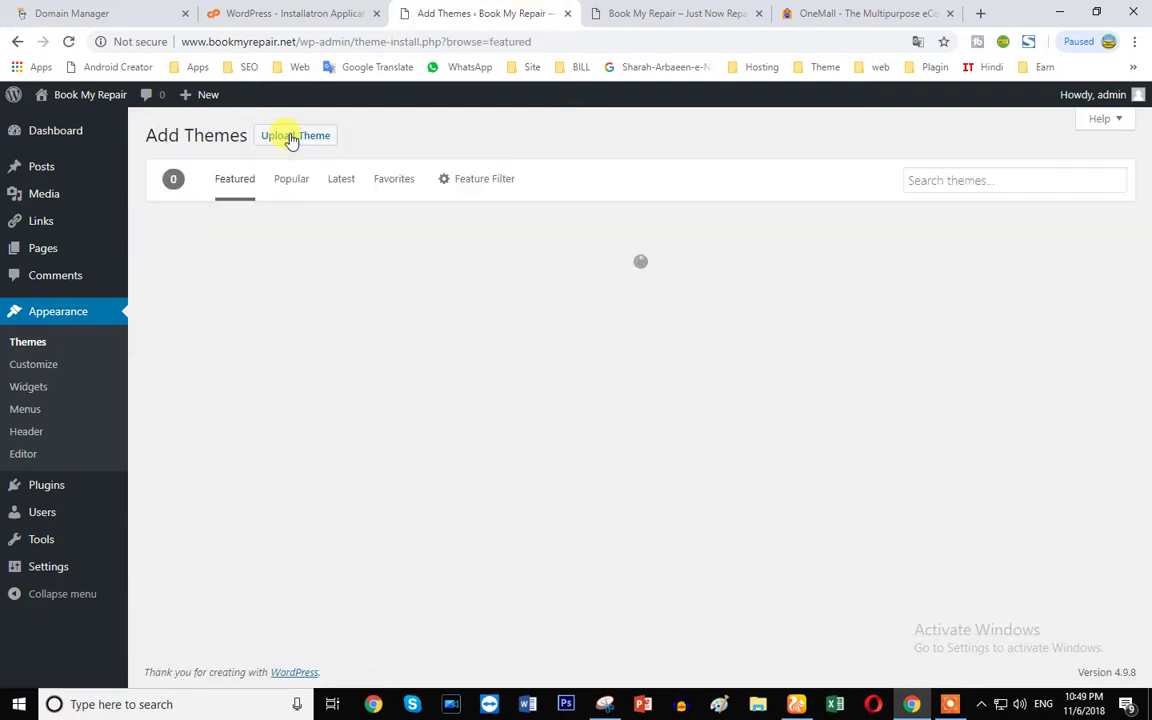
pyautogui.scroll(-4, 600, 480)
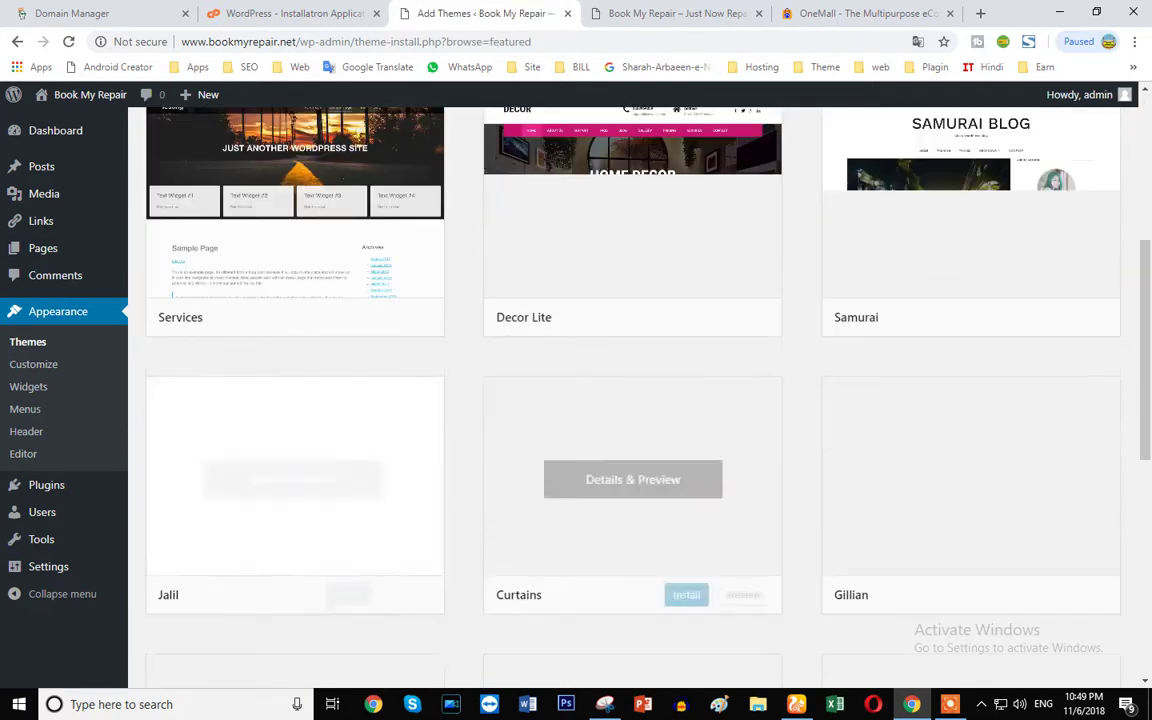
pyautogui.scroll(-6, 479, 329)
pyautogui.scroll(6, 761, 429)
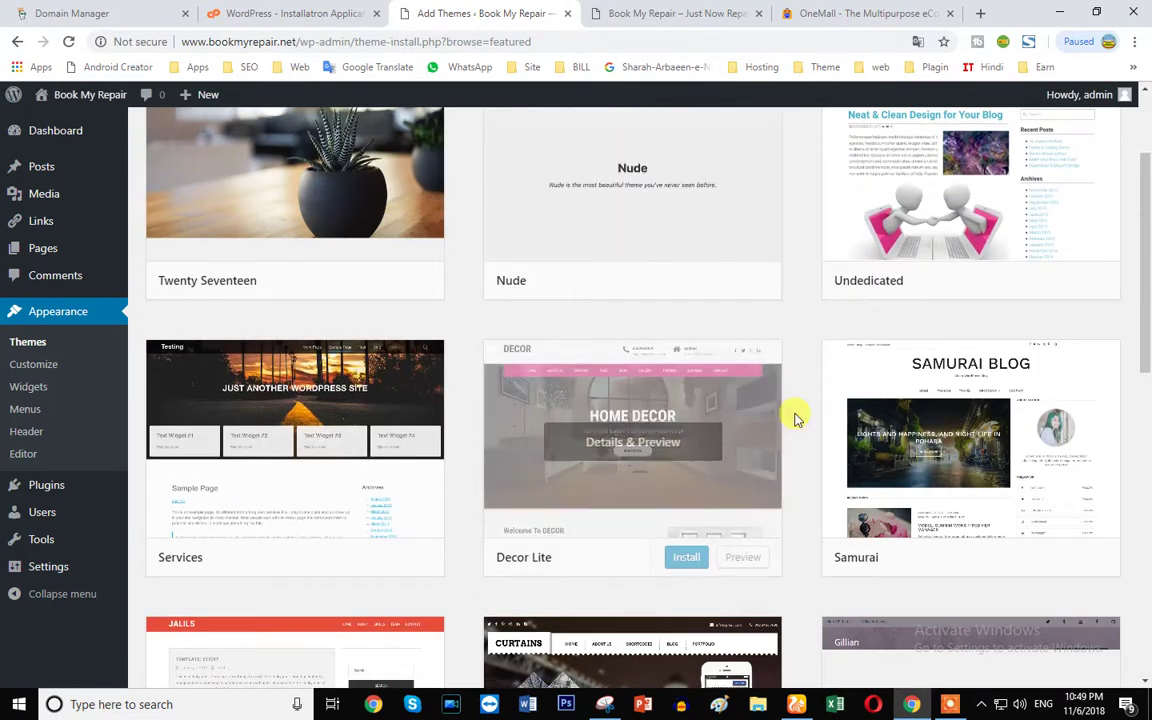
pyautogui.scroll(2, 283, 437)
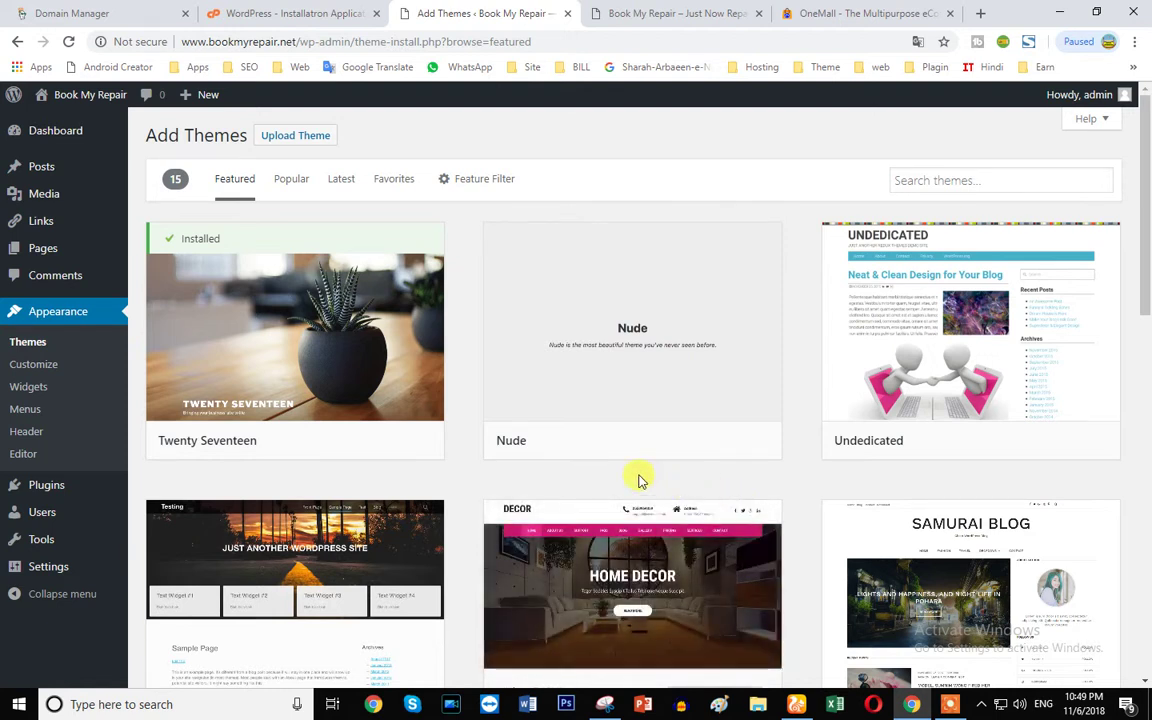
pyautogui.scroll(-3, 641, 481)
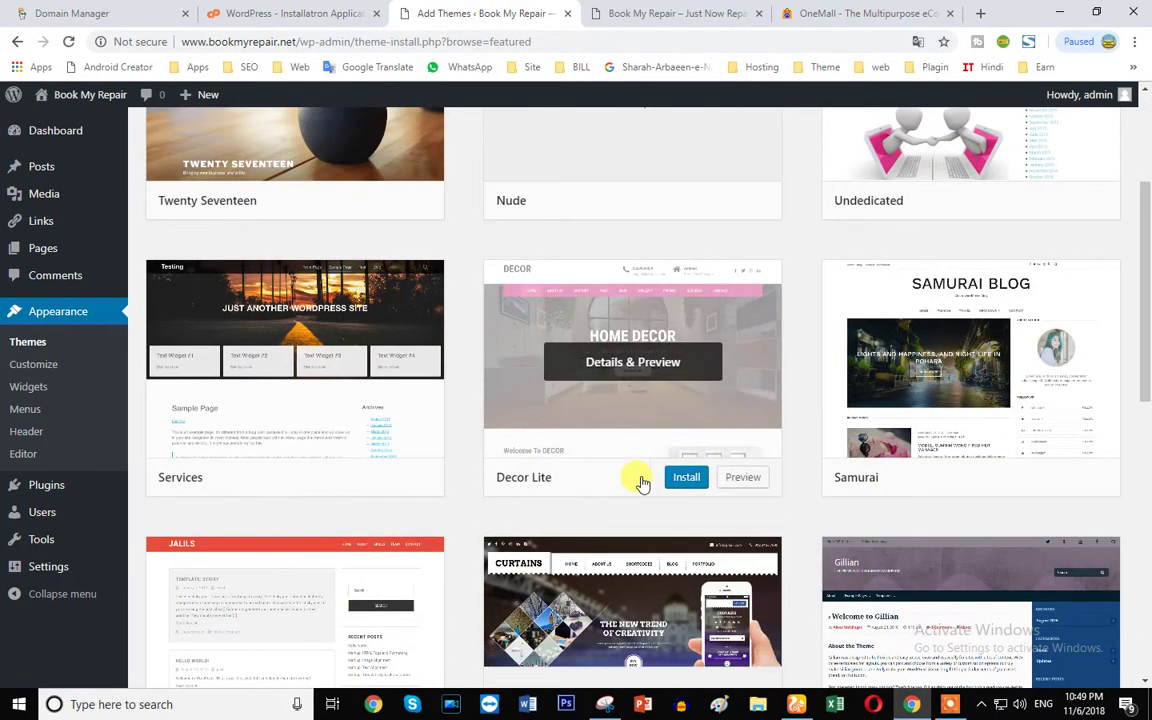
pyautogui.scroll(-2, 386, 483)
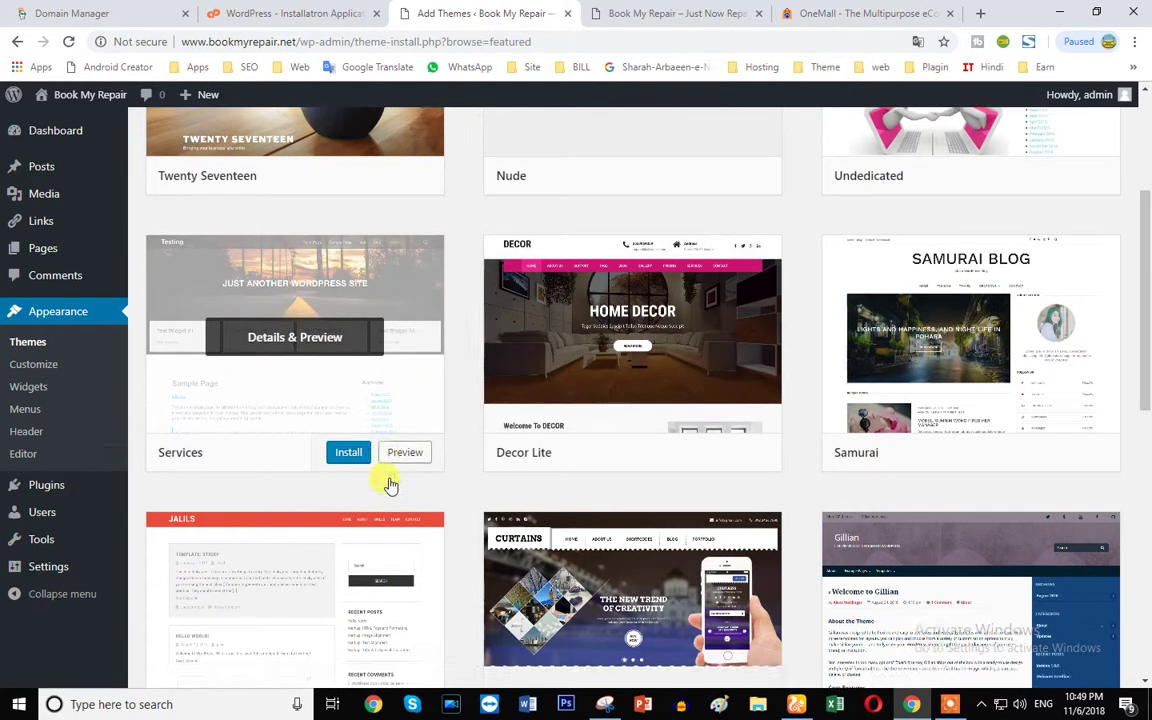
pyautogui.scroll(-1, 420, 503)
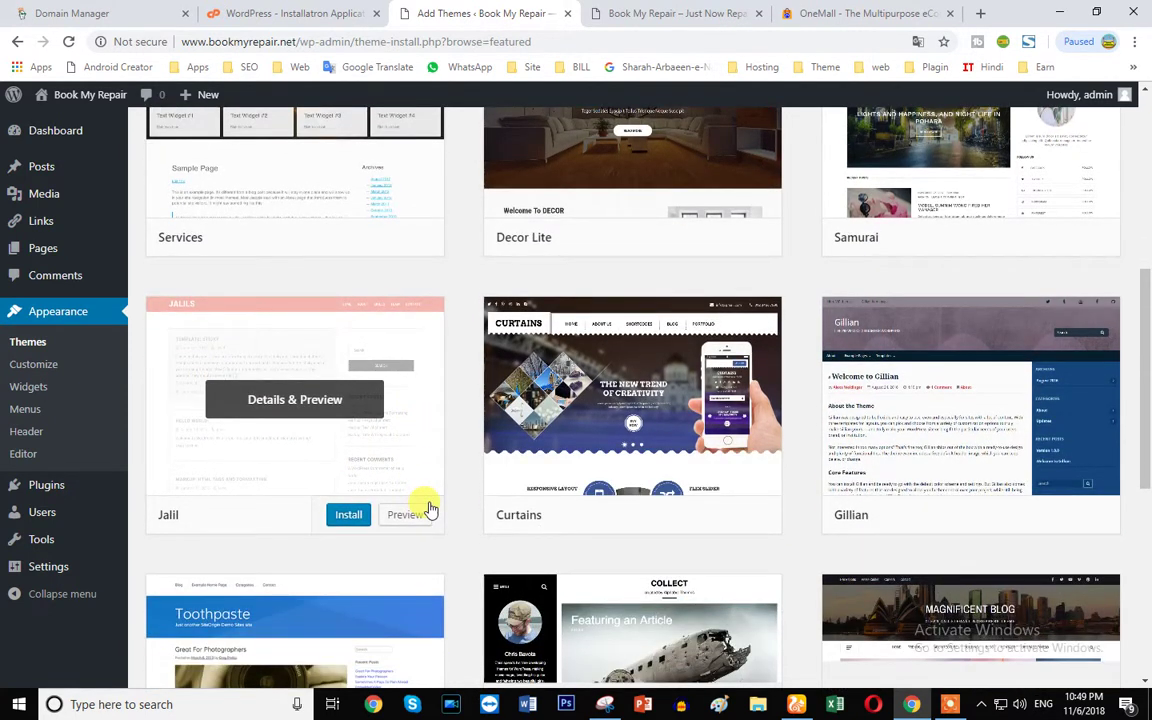
pyautogui.scroll(-3, 347, 481)
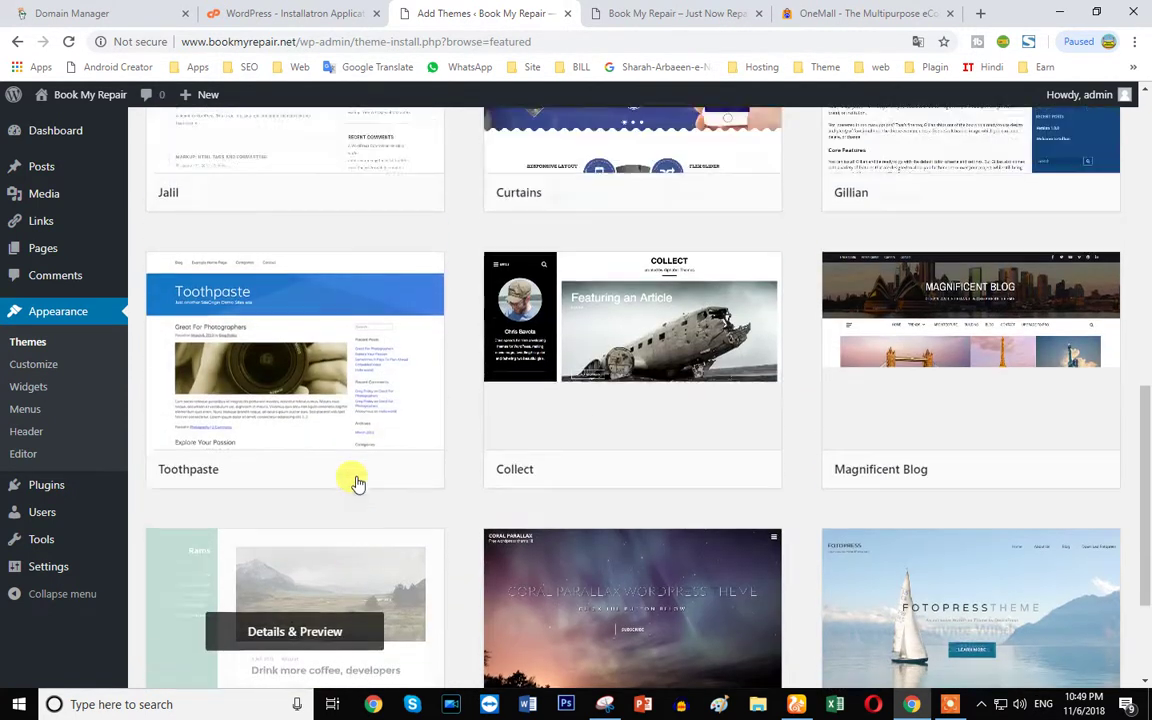
pyautogui.scroll(7, 998, 386)
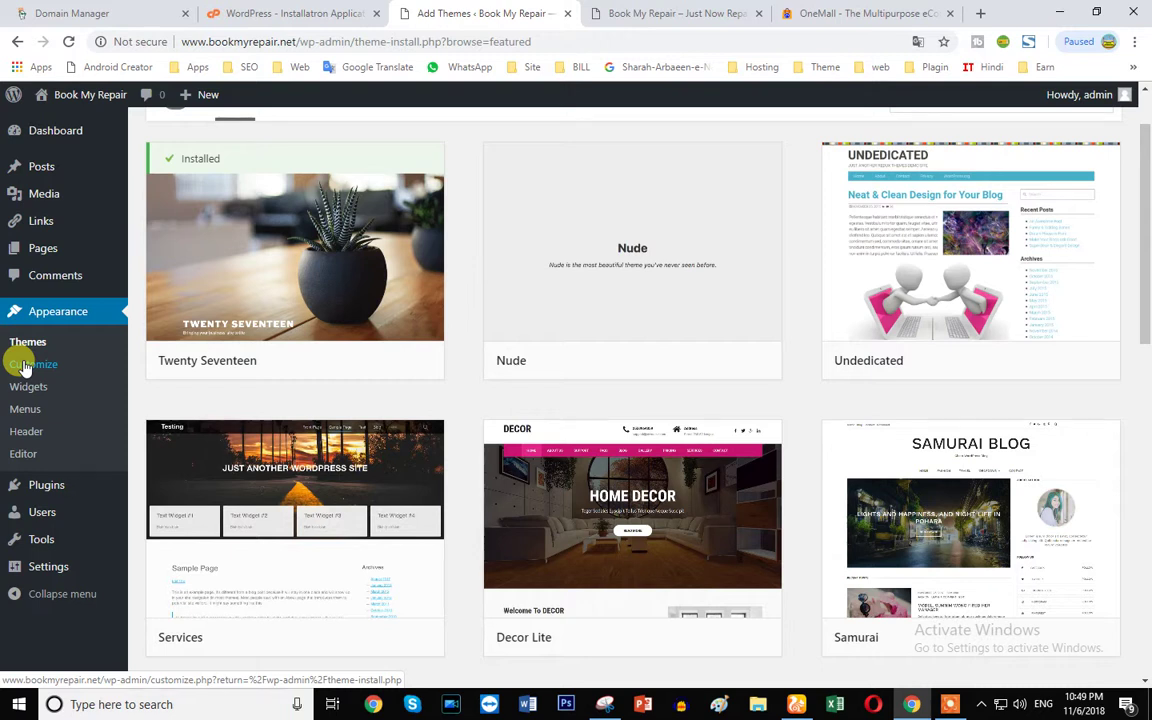
# - Try the theme Customizer, reloading it after it fails, then close it back to Add Themes
pyautogui.click(24, 366)
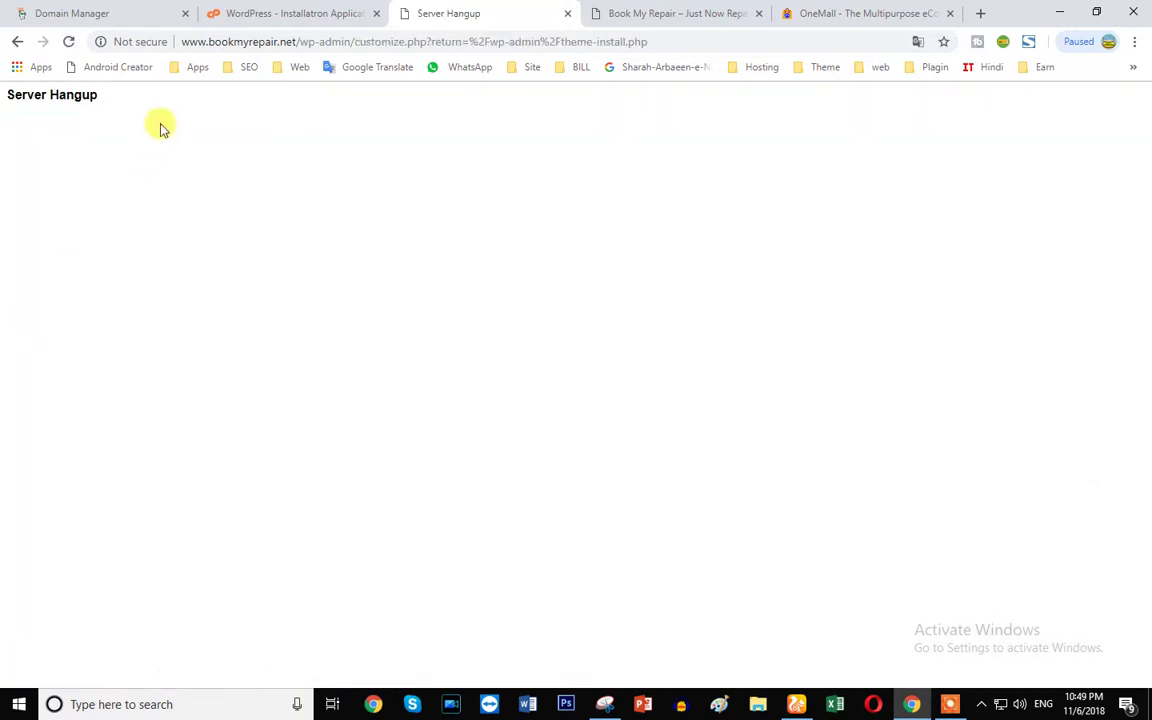
pyautogui.click(228, 43)
pyautogui.press('Return')
pyautogui.click(676, 18)
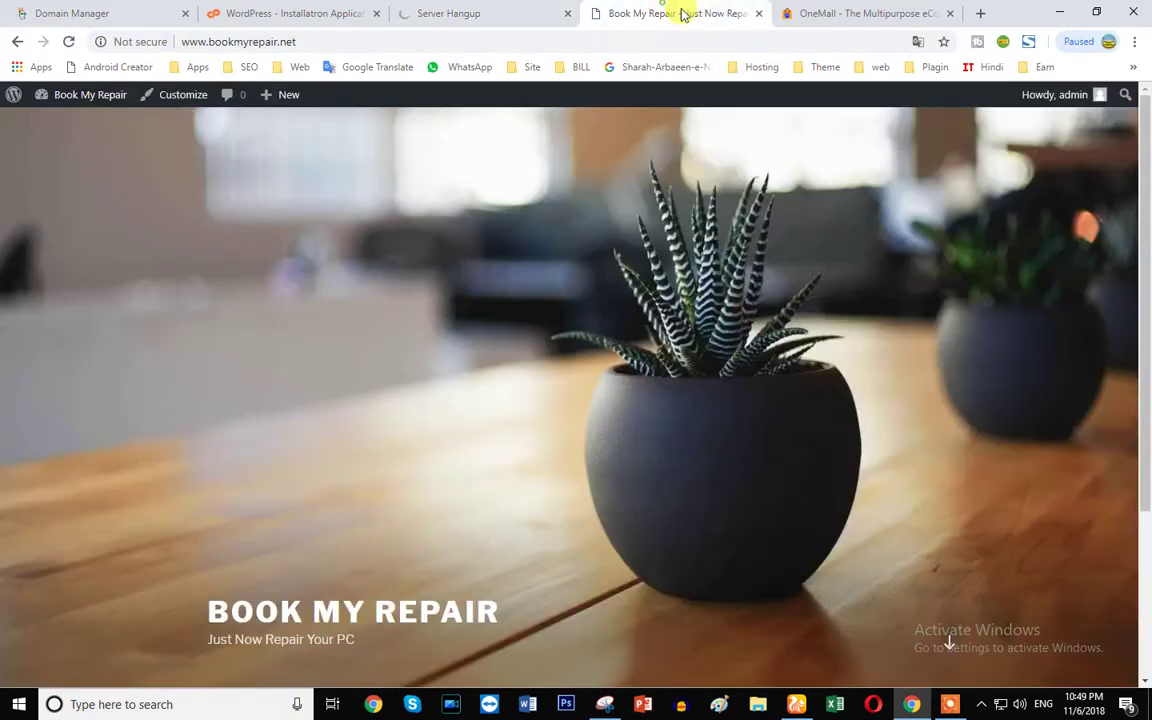
pyautogui.click(447, 13)
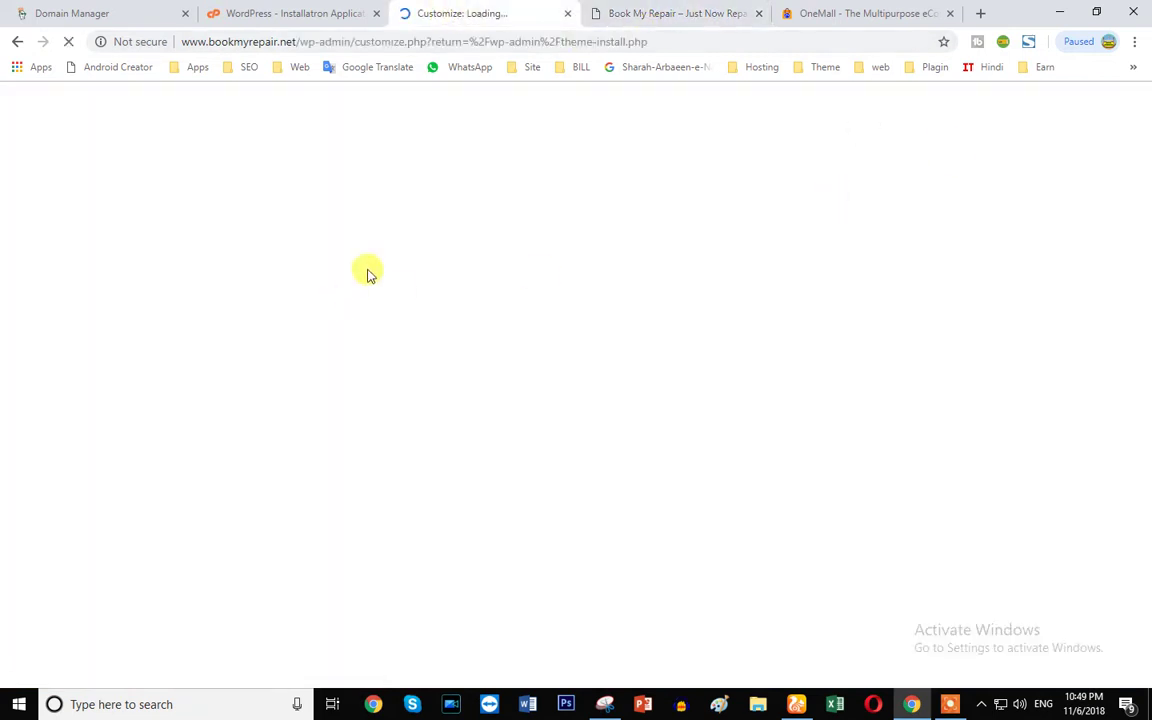
pyautogui.click(682, 41)
pyautogui.click(677, 13)
pyautogui.click(647, 44)
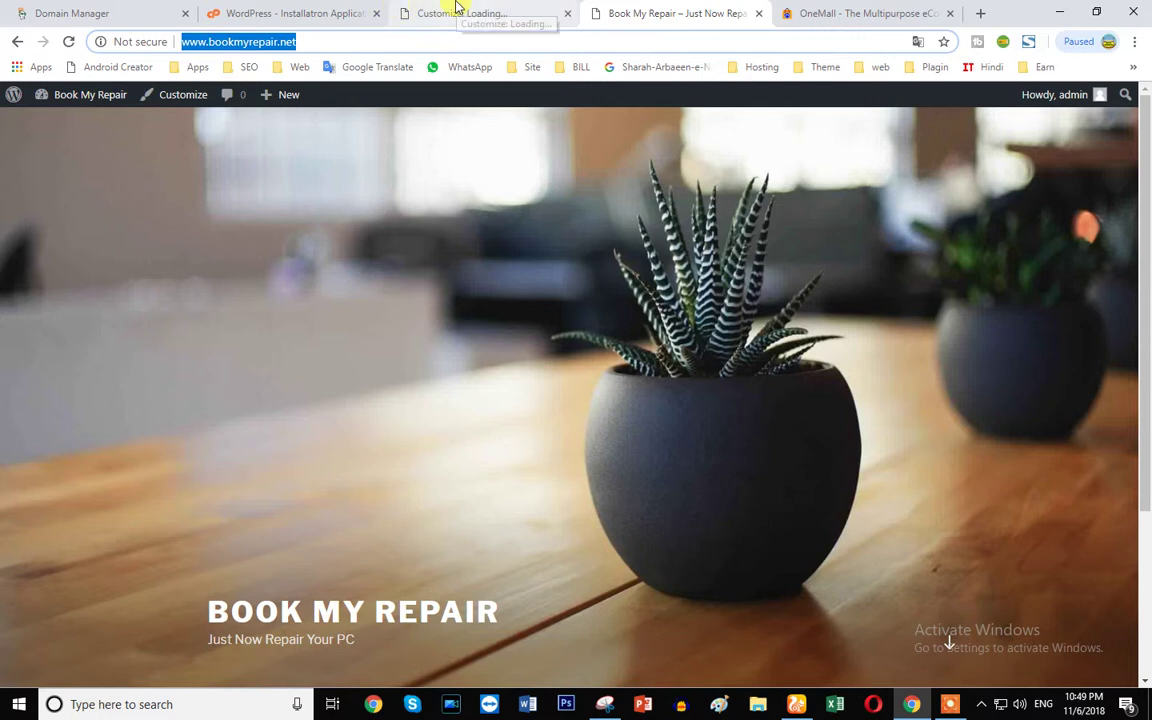
pyautogui.click(458, 11)
pyautogui.click(20, 102)
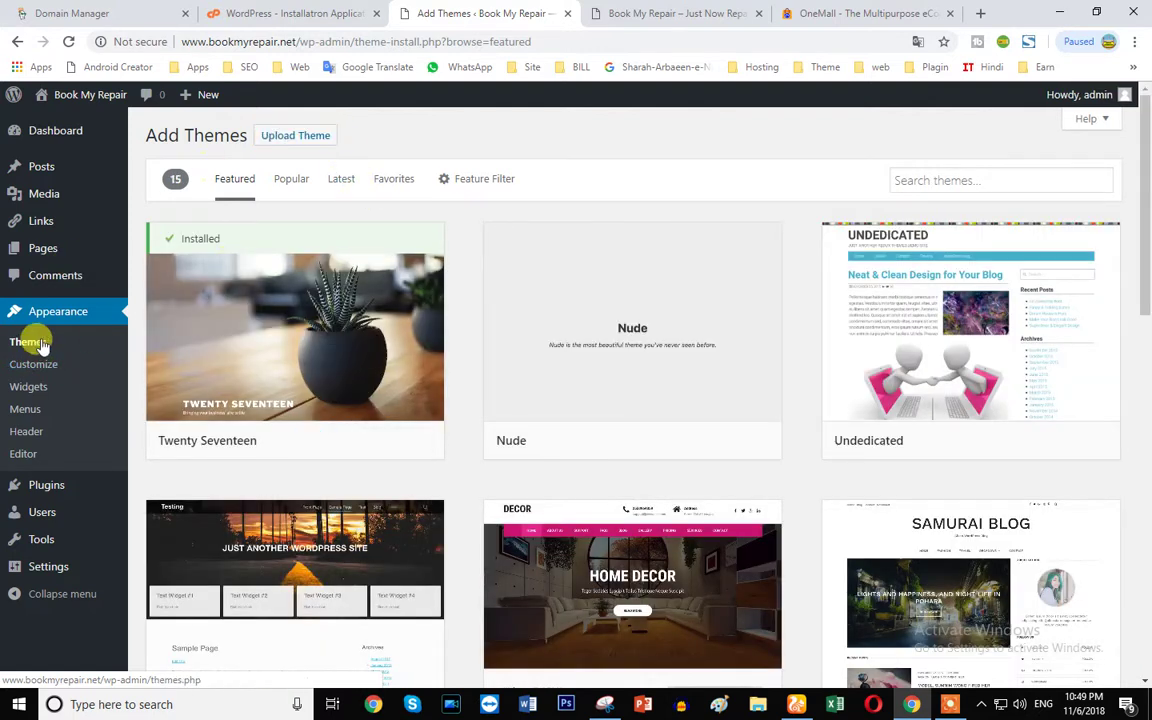
pyautogui.click(805, 12)
# - In a new tab, type 'fly' and load the FlyThemes website from the suggestions
pyautogui.click(980, 13)
pyautogui.write('fl')
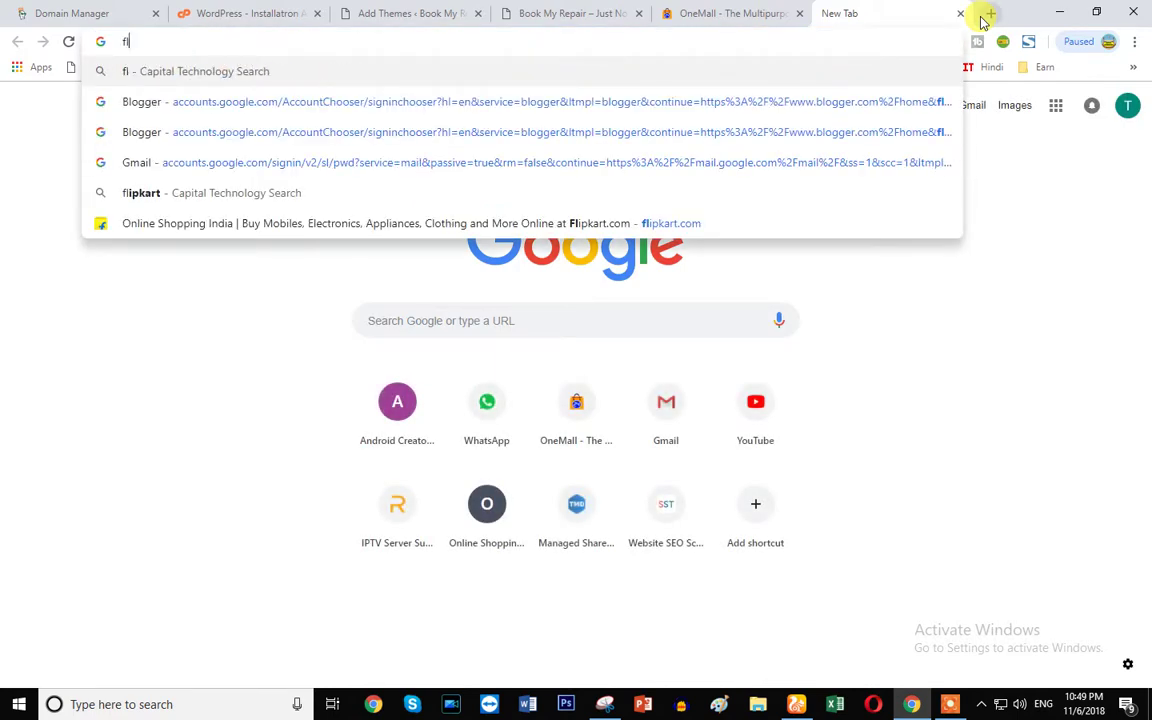
pyautogui.write('y')
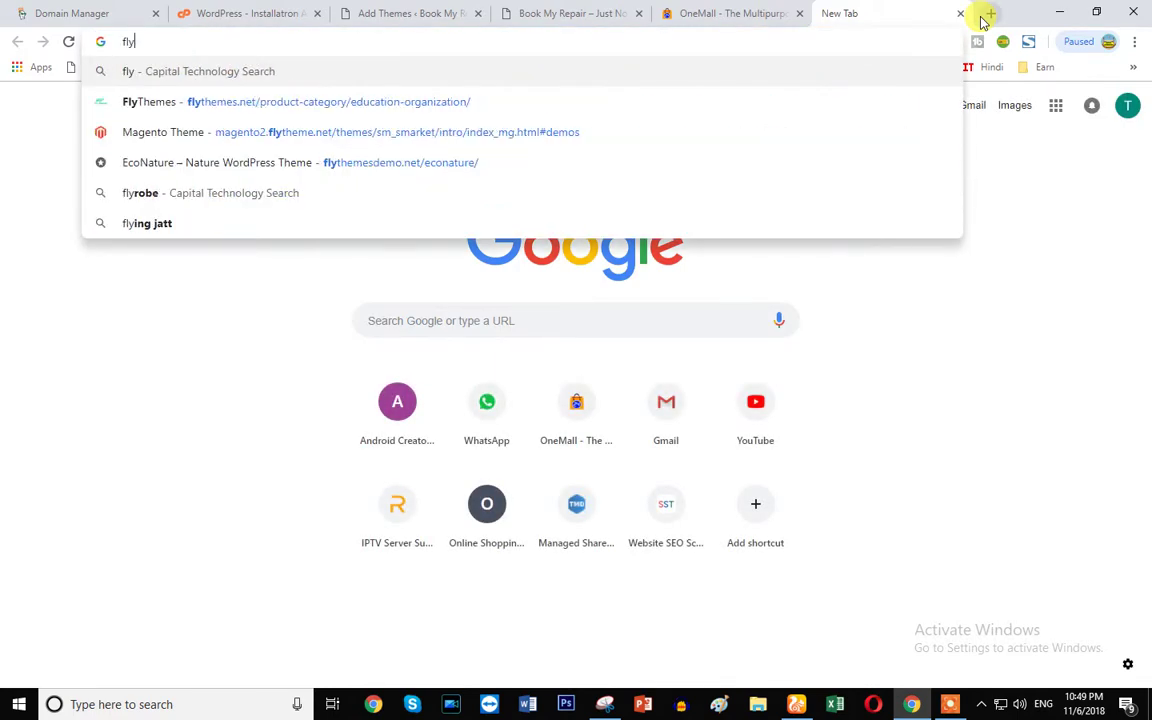
pyautogui.click(478, 110)
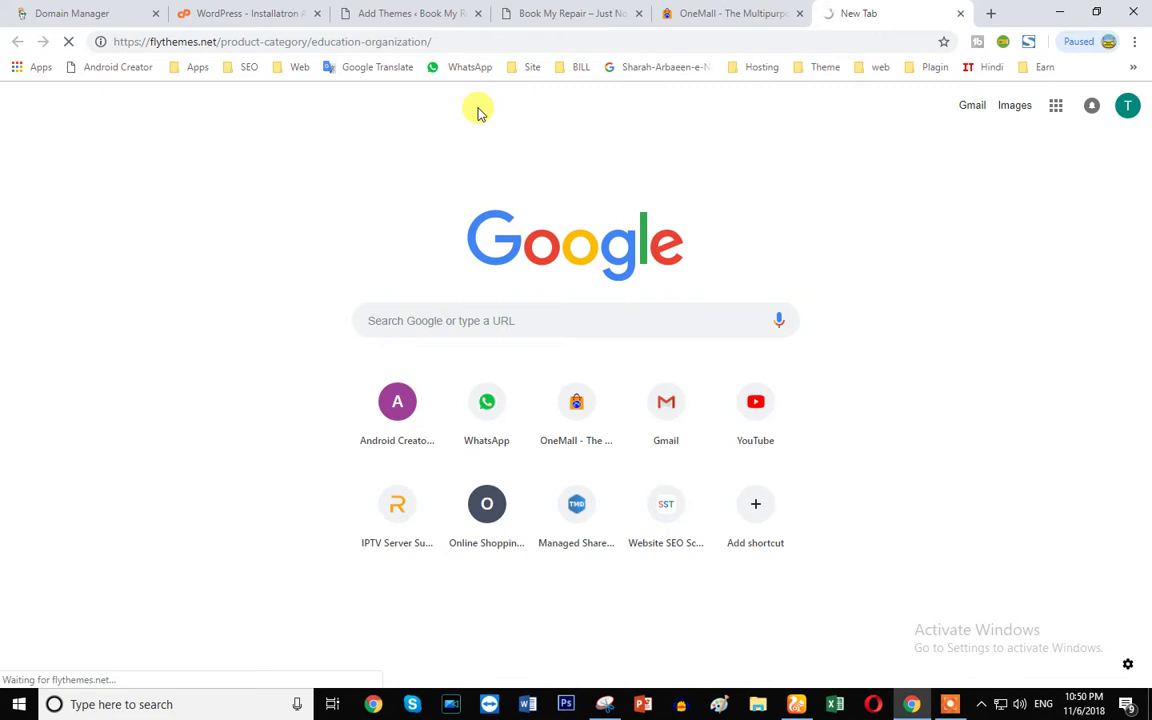
# - Close the OneMall tab and select the FlyThemes page address
pyautogui.click(745, 13)
pyautogui.click(799, 13)
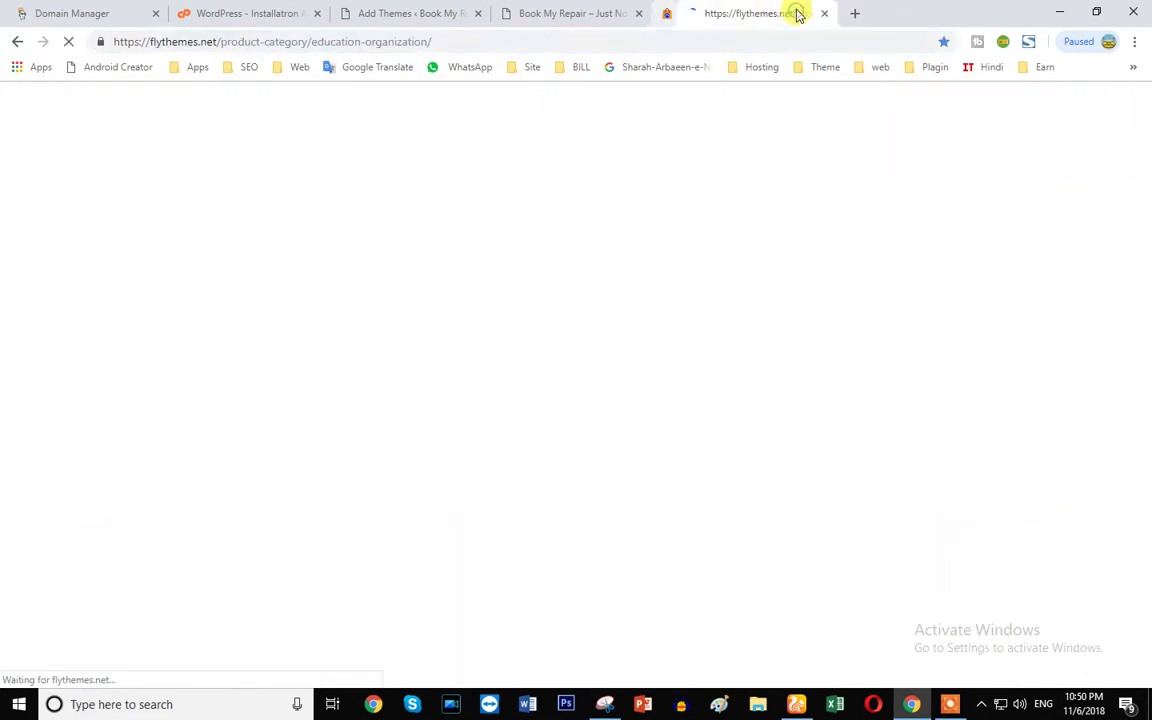
pyautogui.click(597, 41)
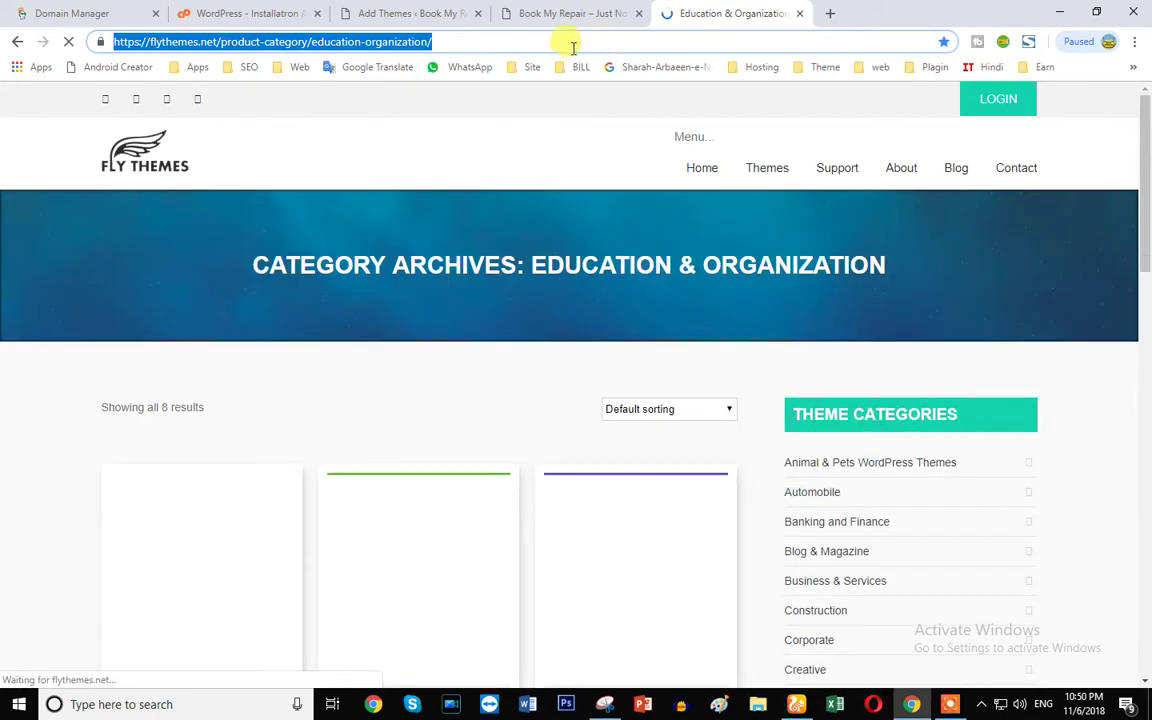
# - Scroll through the Education & Organization theme cards such as Force Pro and Literacy Pro
pyautogui.scroll(-4, 411, 440)
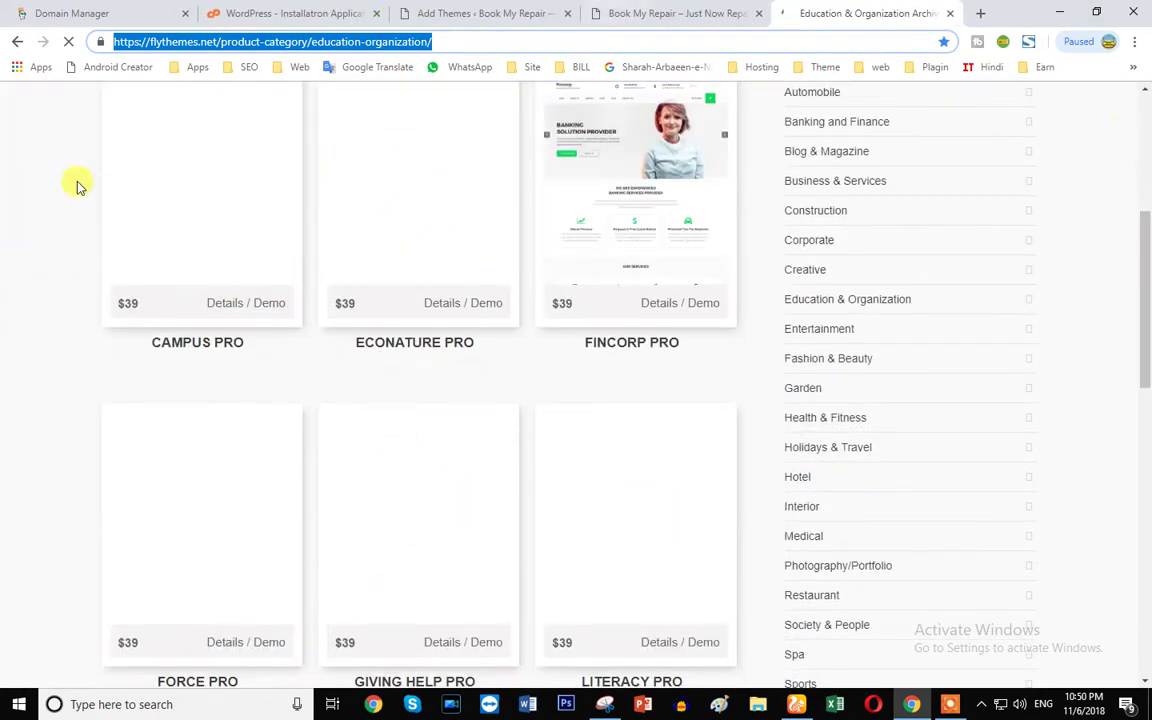
pyautogui.scroll(-1, 378, 440)
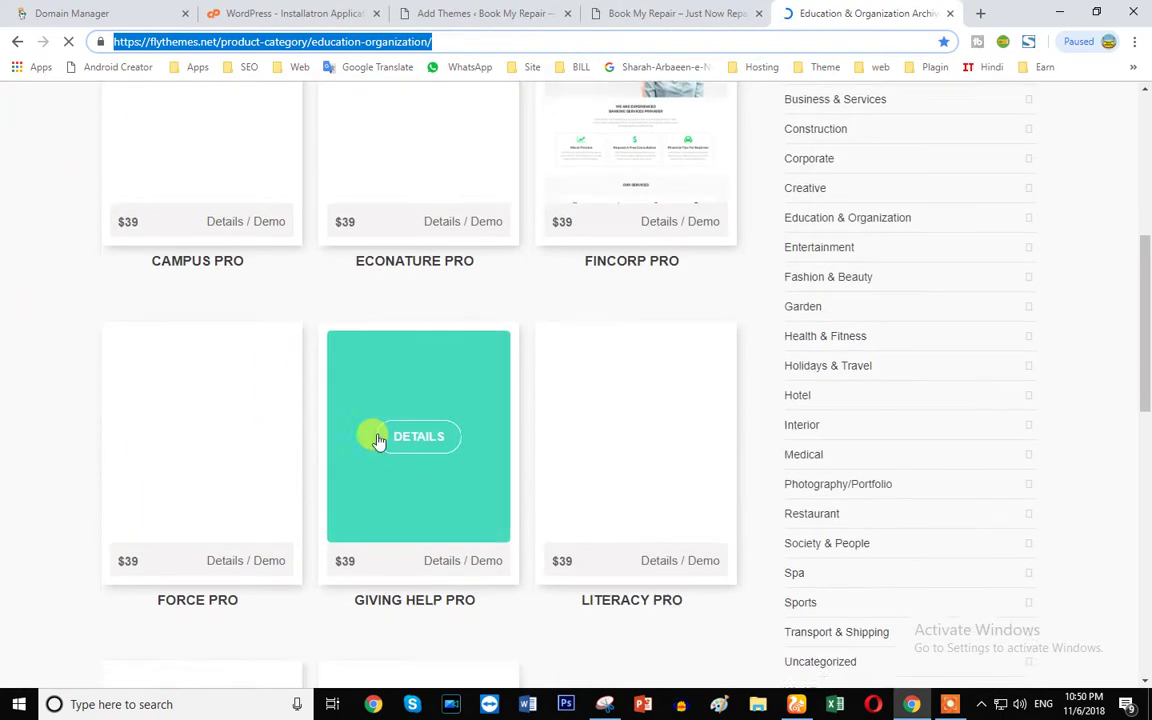
pyautogui.scroll(-3, 244, 424)
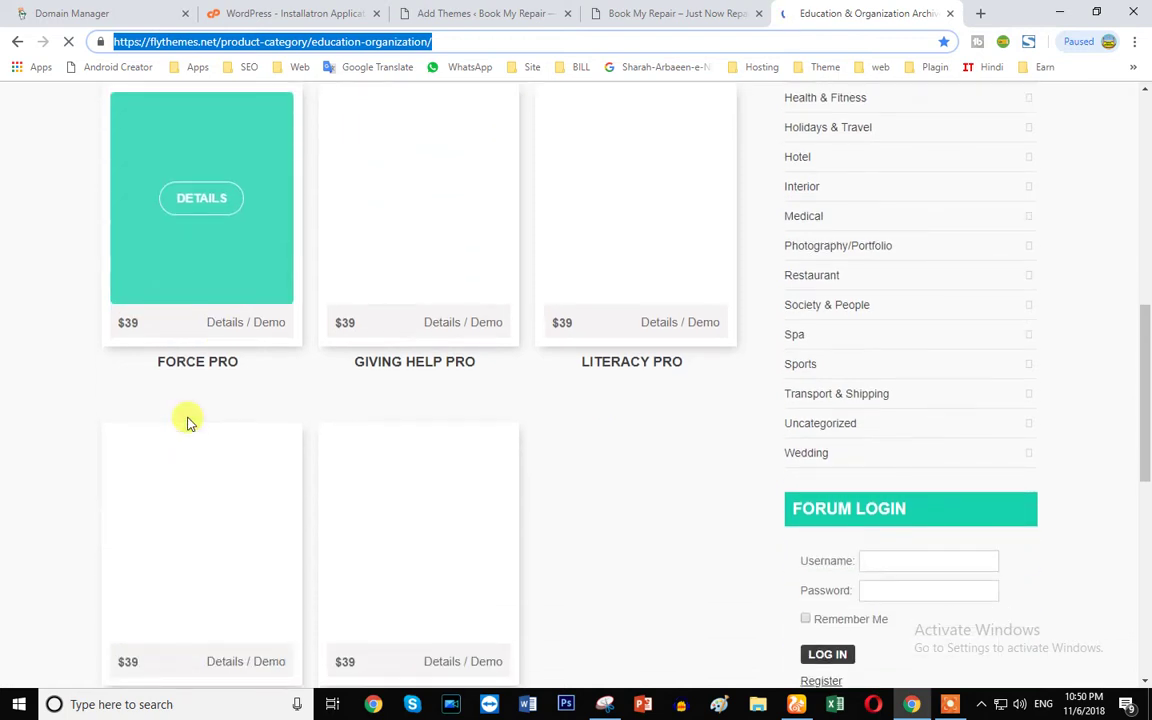
pyautogui.scroll(4, 190, 420)
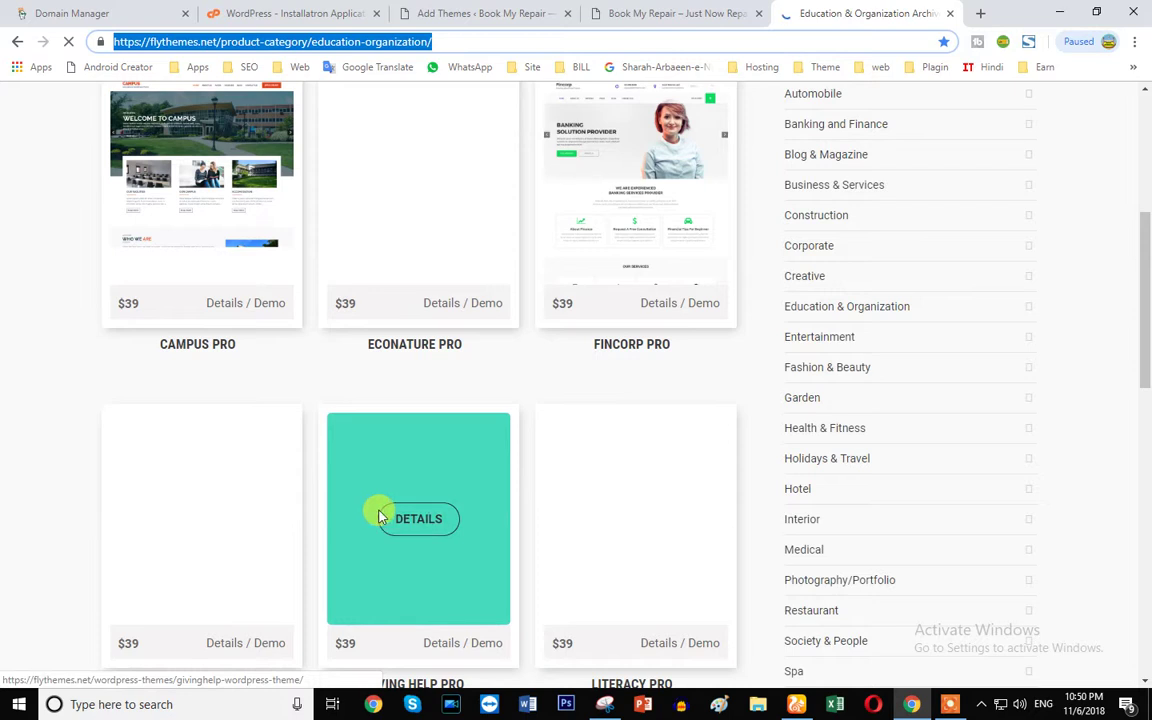
pyautogui.scroll(-5, 226, 519)
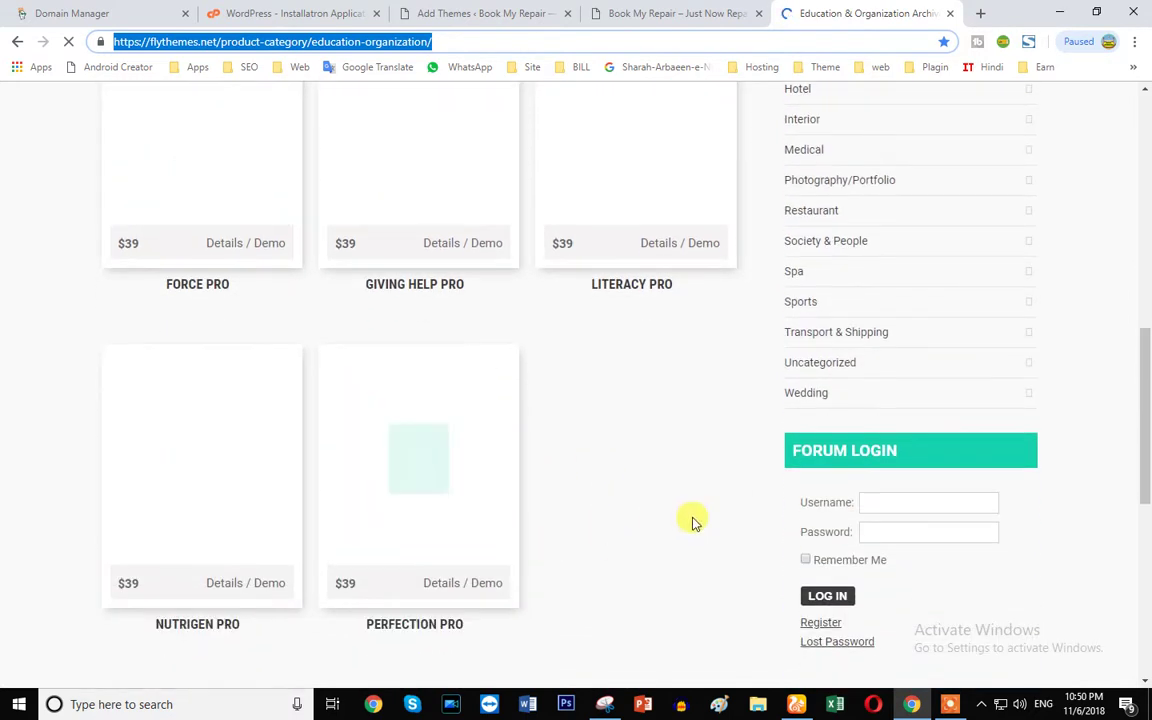
pyautogui.scroll(-1, 575, 535)
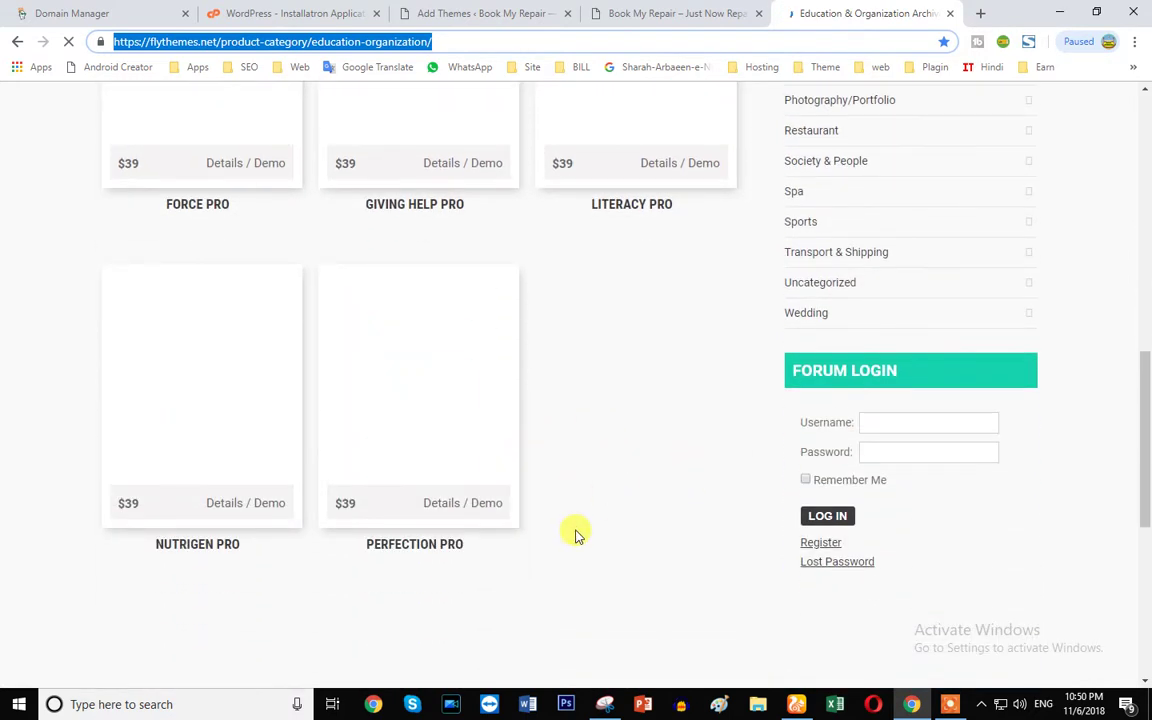
pyautogui.scroll(1, 575, 535)
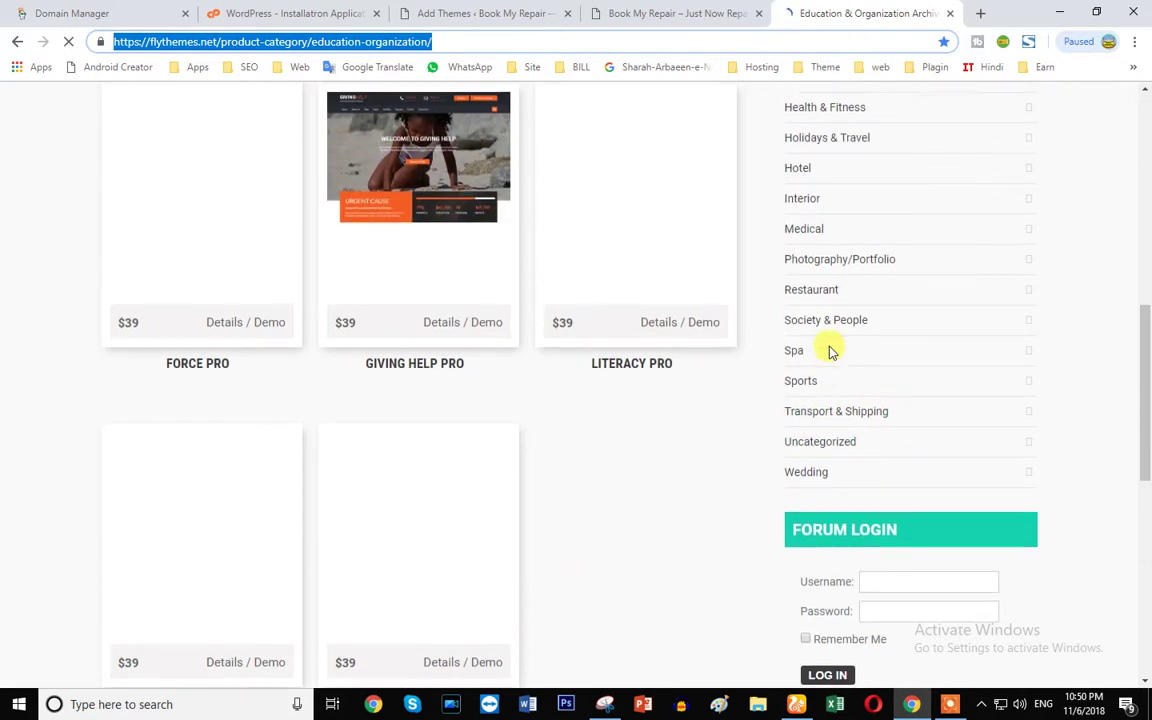
pyautogui.scroll(2, 829, 348)
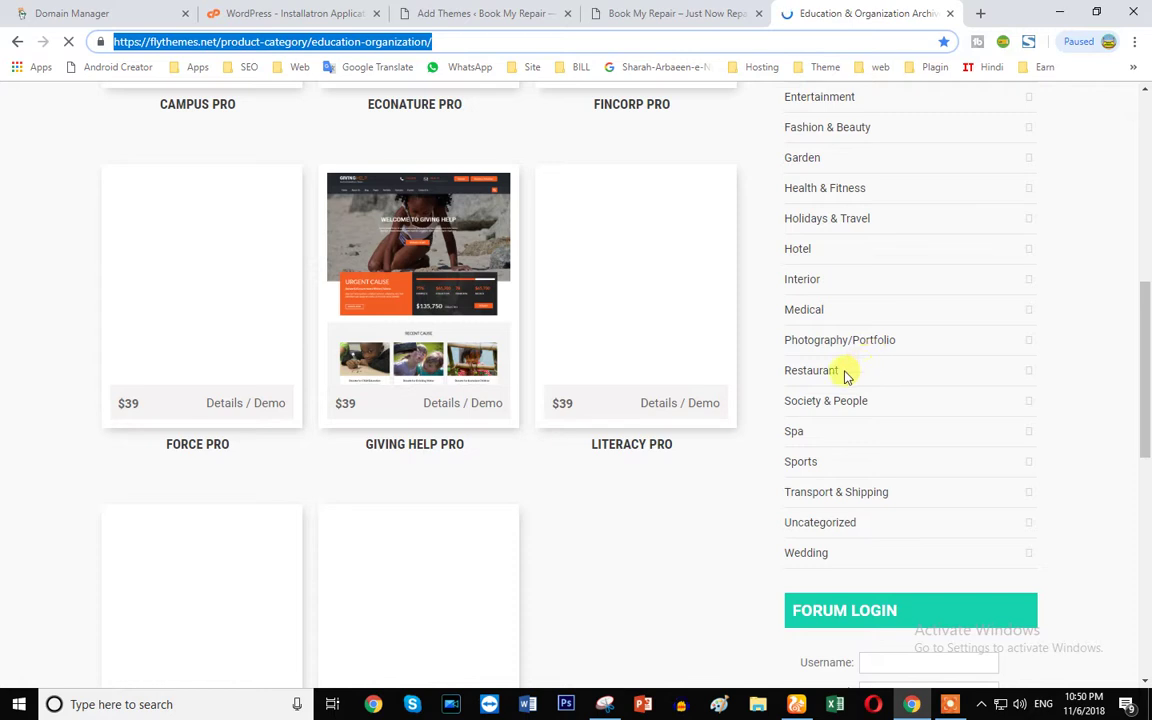
pyautogui.scroll(3, 828, 404)
pyautogui.scroll(1, 816, 258)
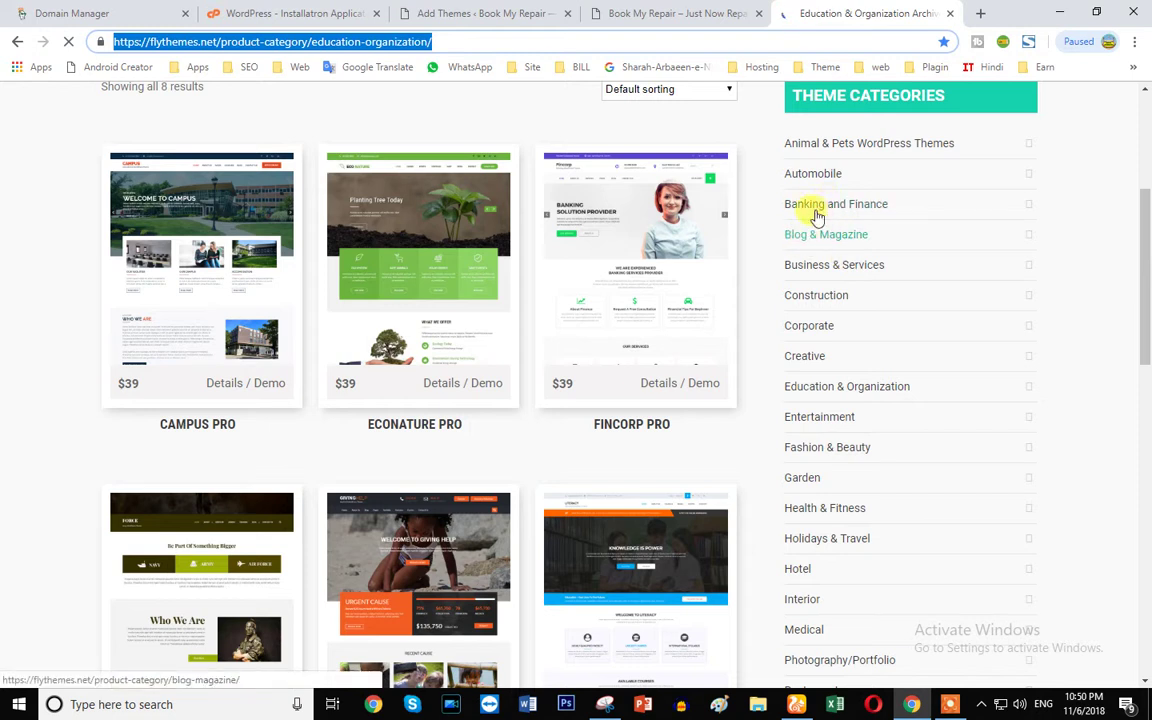
# - Review more of the category's $39 Pro themes, then switch to File Explorer
pyautogui.click(807, 176)
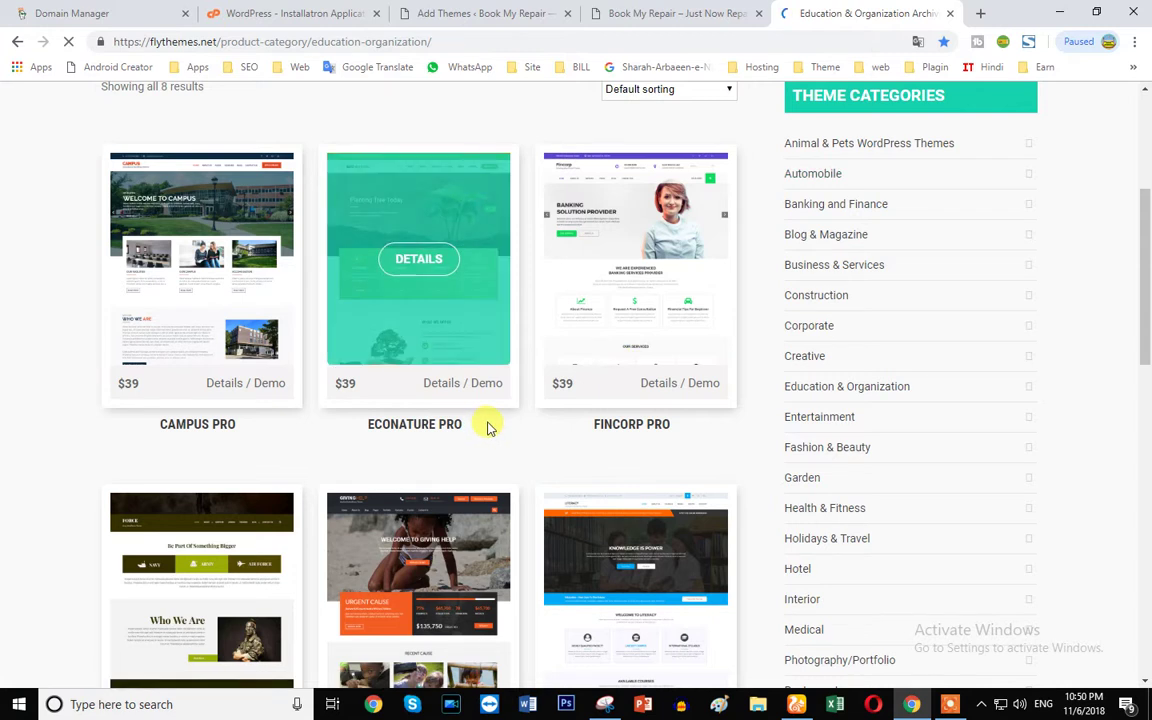
pyautogui.scroll(-1, 900, 404)
pyautogui.scroll(-4, 512, 442)
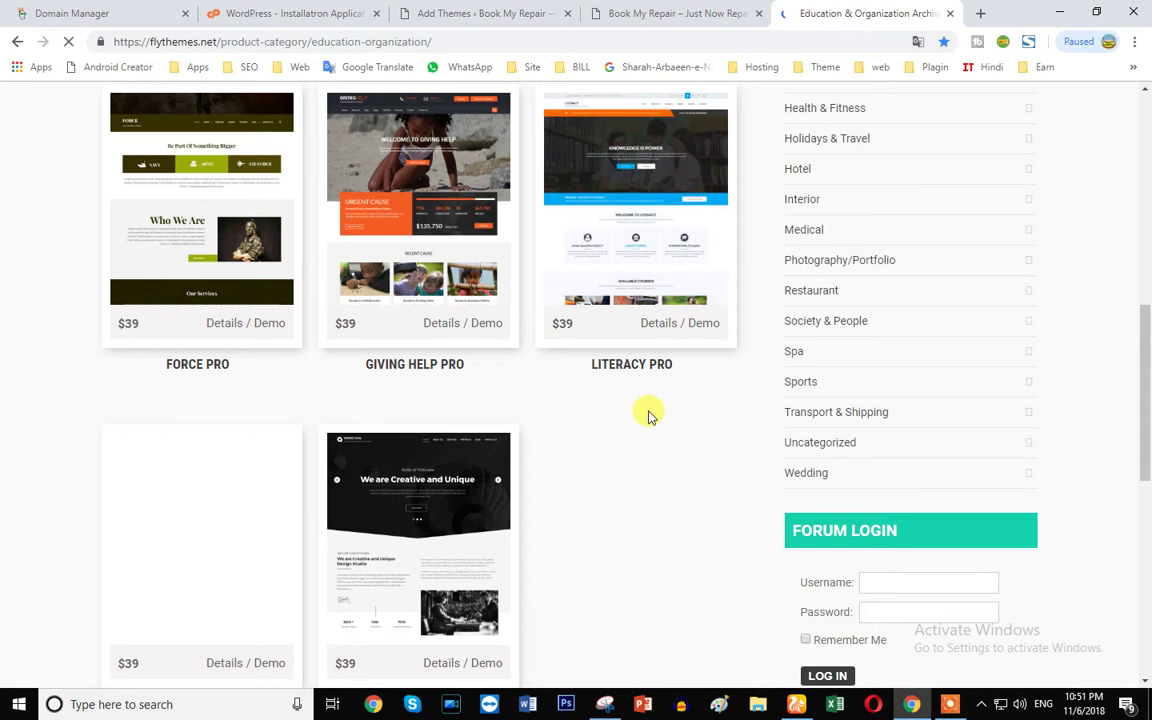
pyautogui.scroll(1, 450, 330)
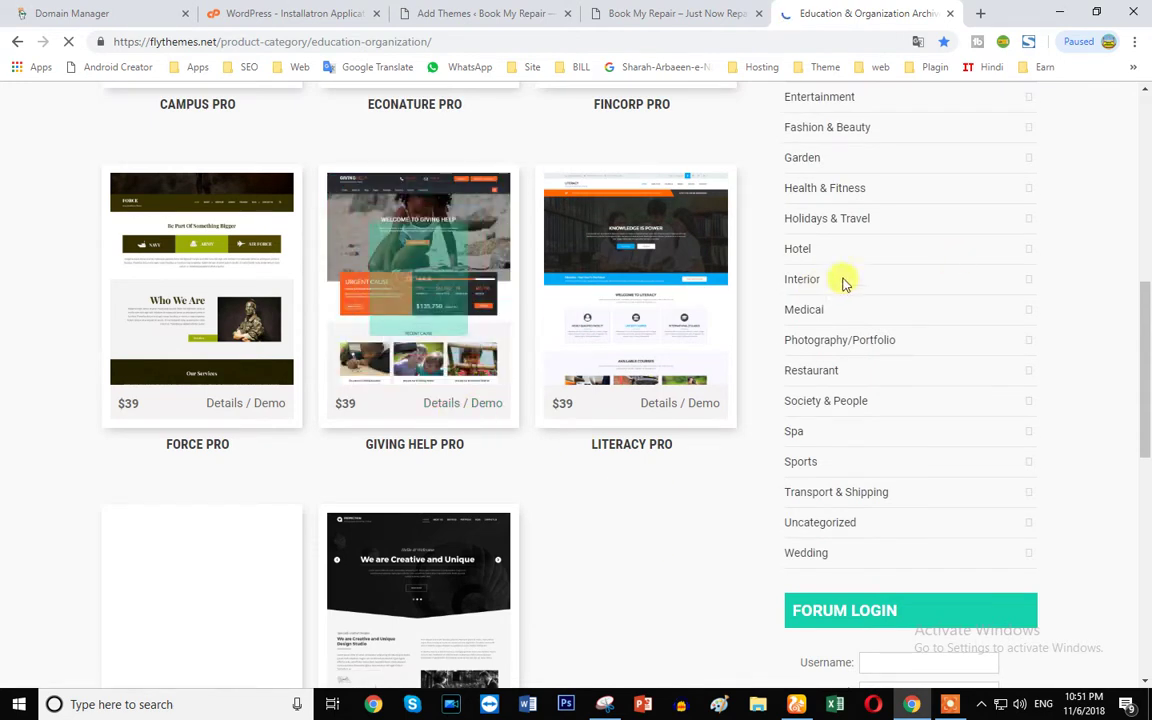
pyautogui.click(760, 706)
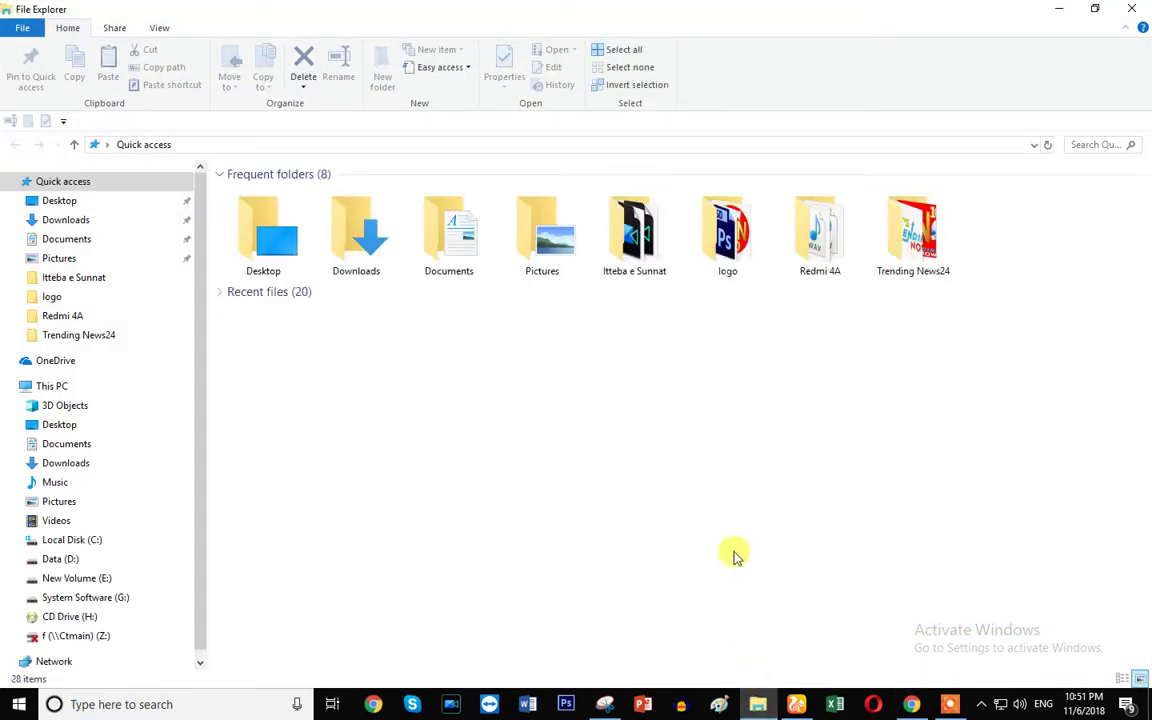
# - Browse the Web folder on Data (D:), then return to GoDaddy DNS Management for BOOKMYREPAIR.NET
pyautogui.click(66, 559)
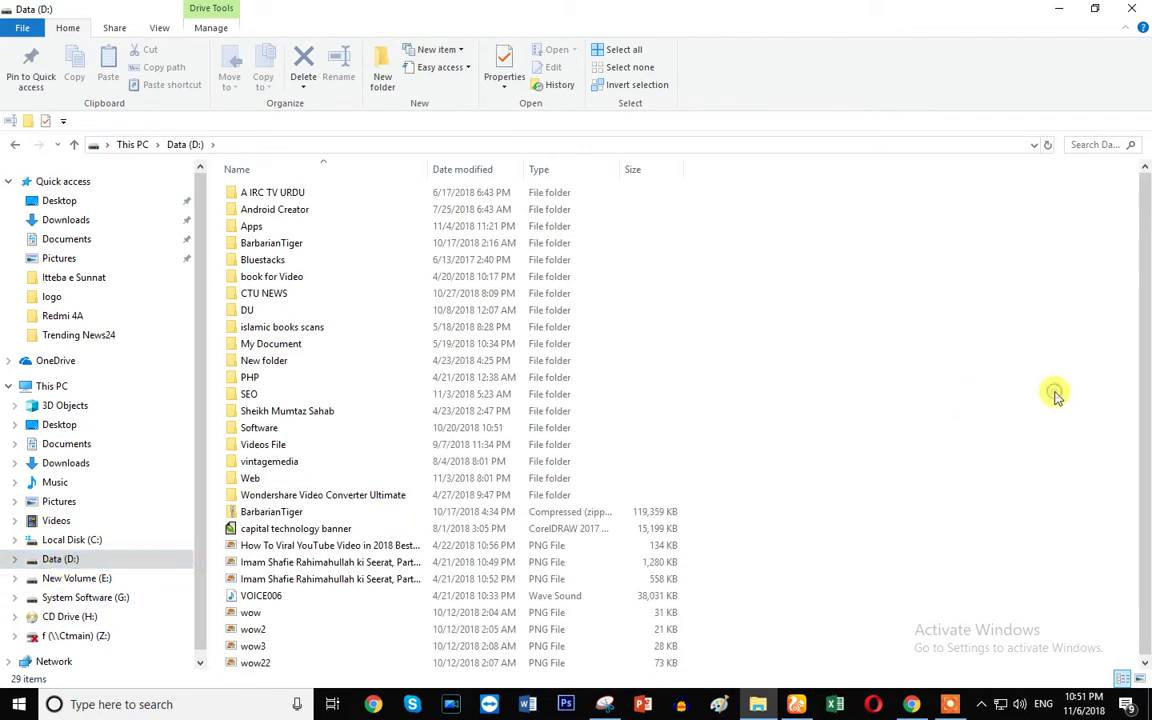
pyautogui.doubleClick(248, 479)
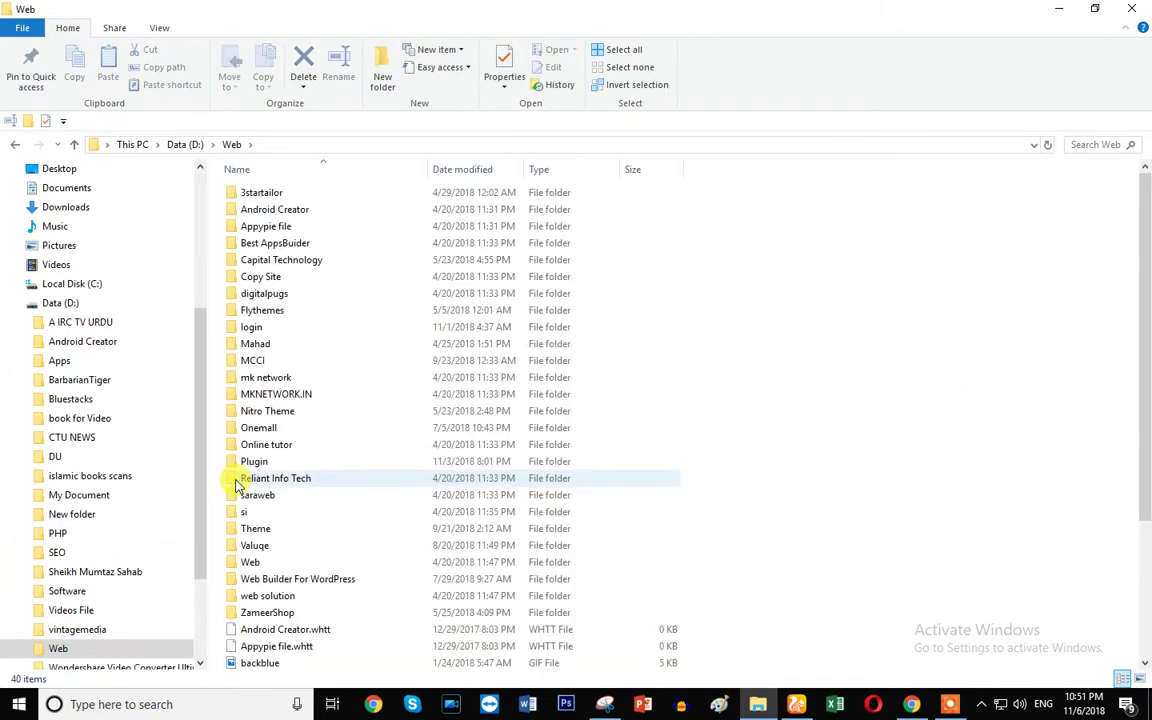
pyautogui.scroll(-2, 725, 476)
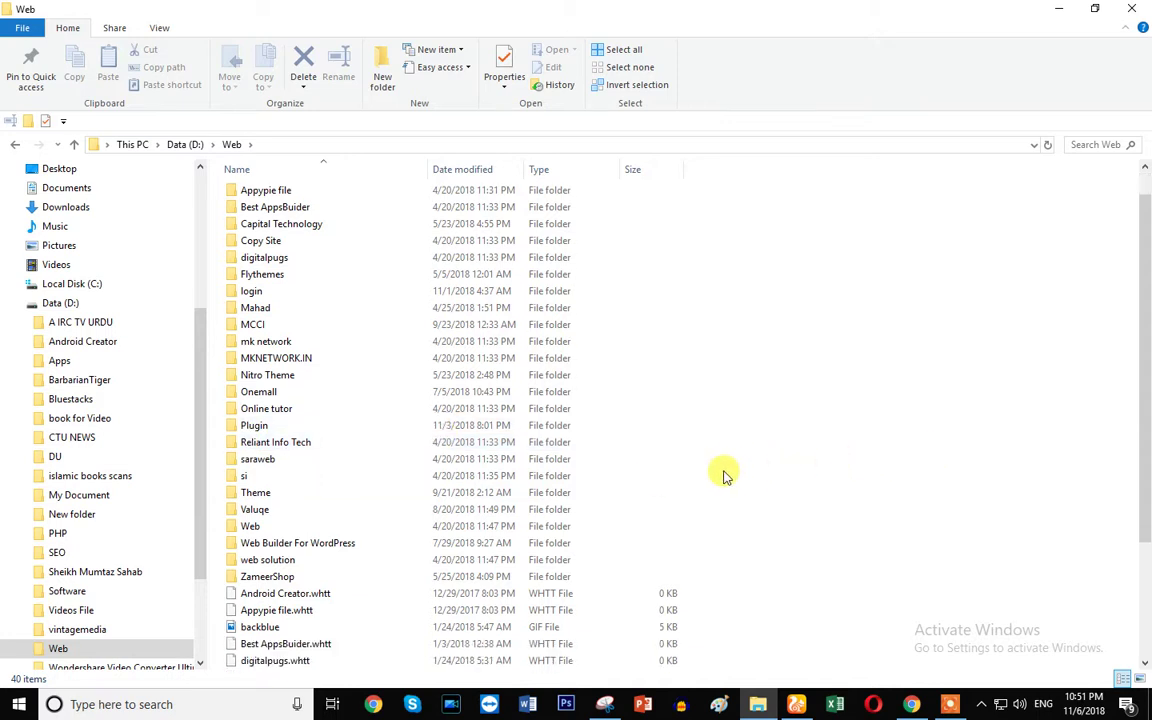
pyautogui.moveTo(1148, 380); pyautogui.dragTo(1148, 465)
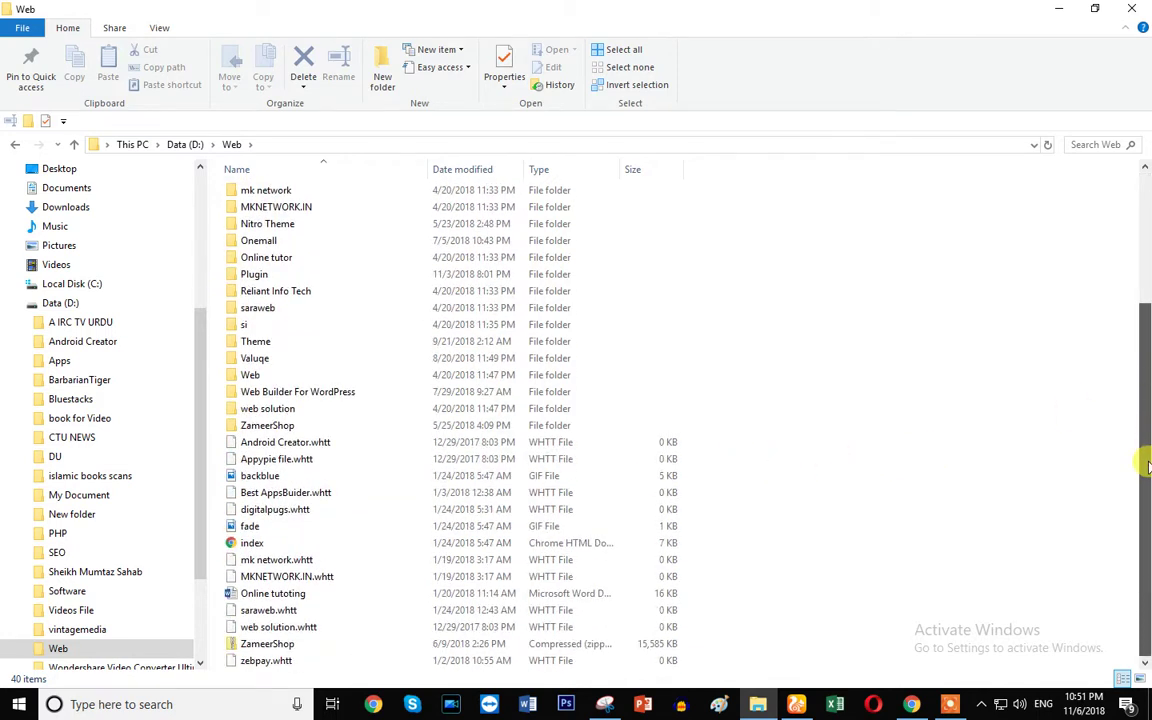
pyautogui.scroll(3, 1144, 419)
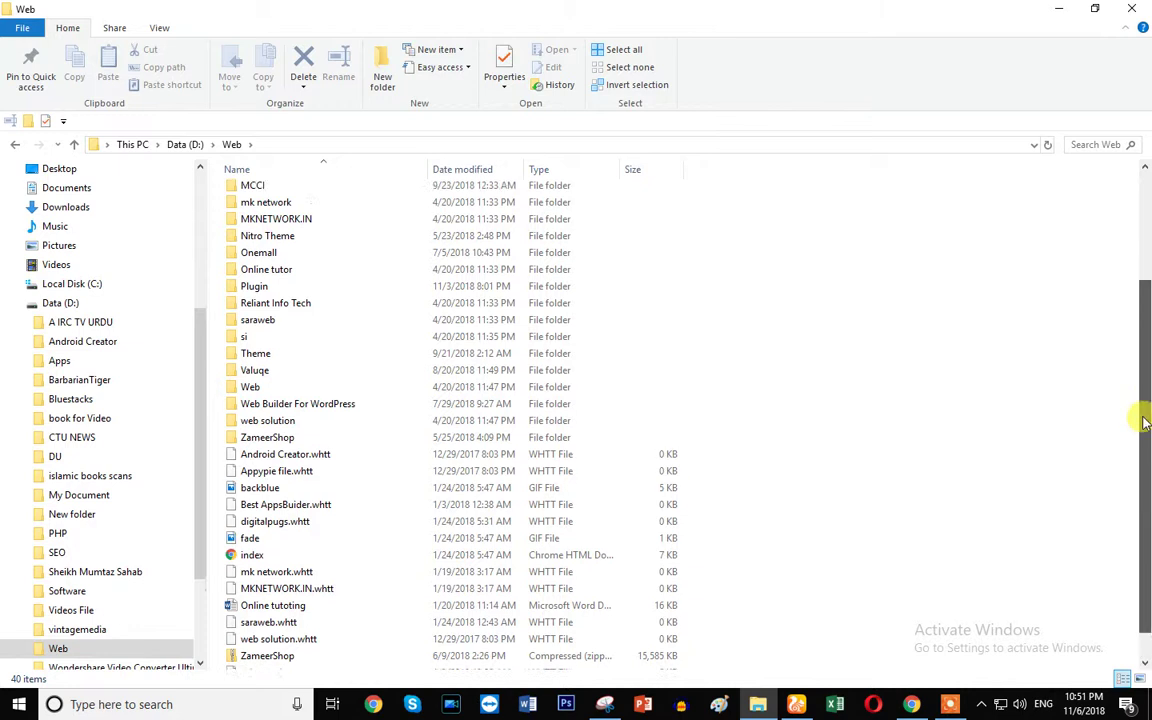
pyautogui.click(796, 704)
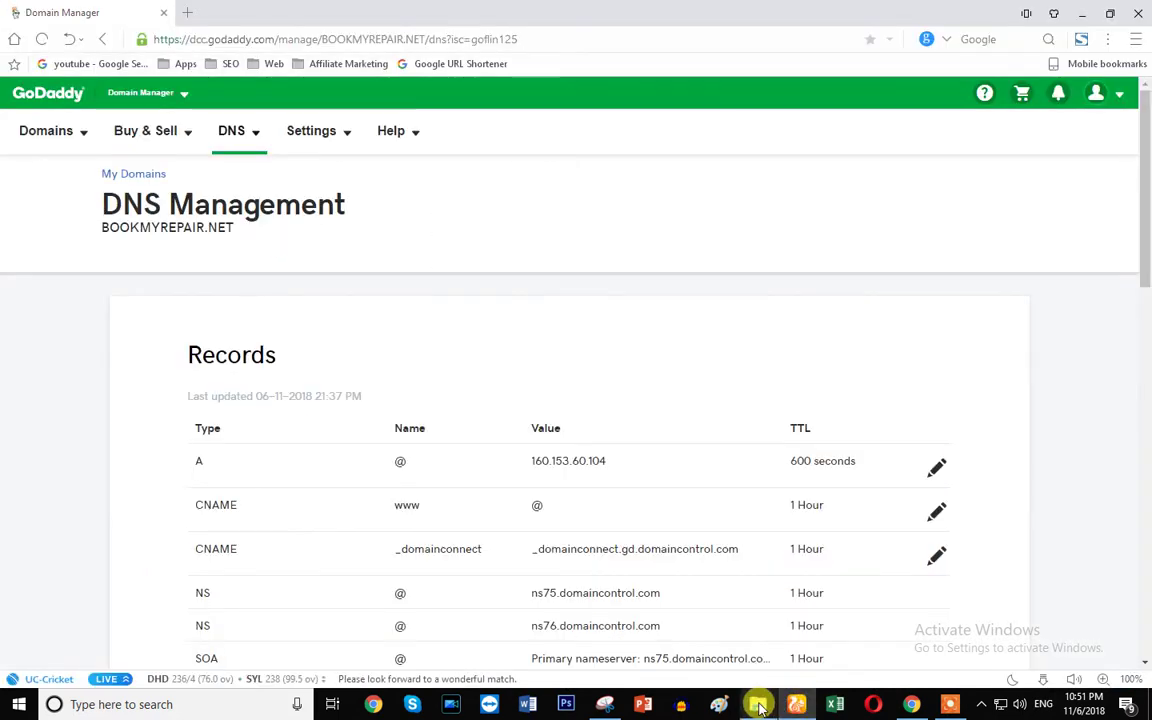
# - Scroll the FlyThemes gallery, then bring forward the GoDaddy DNS page with A record 160.153.60.104
pyautogui.click(913, 705)
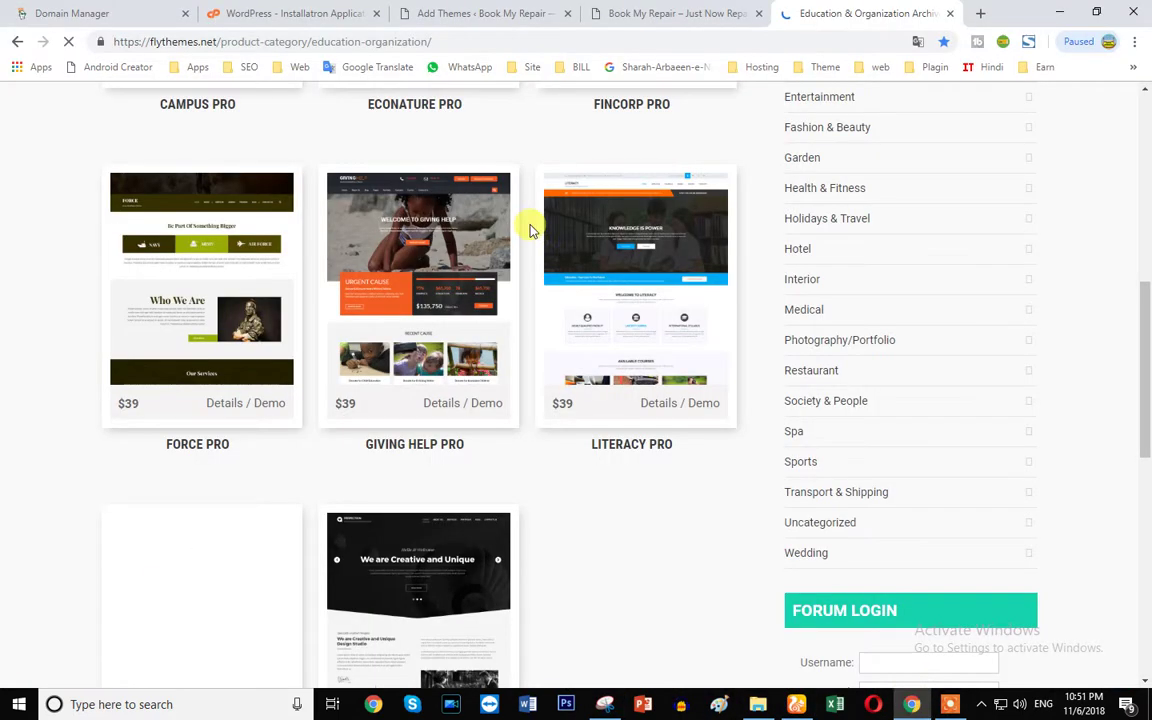
pyautogui.scroll(5, 694, 465)
pyautogui.scroll(1, 617, 540)
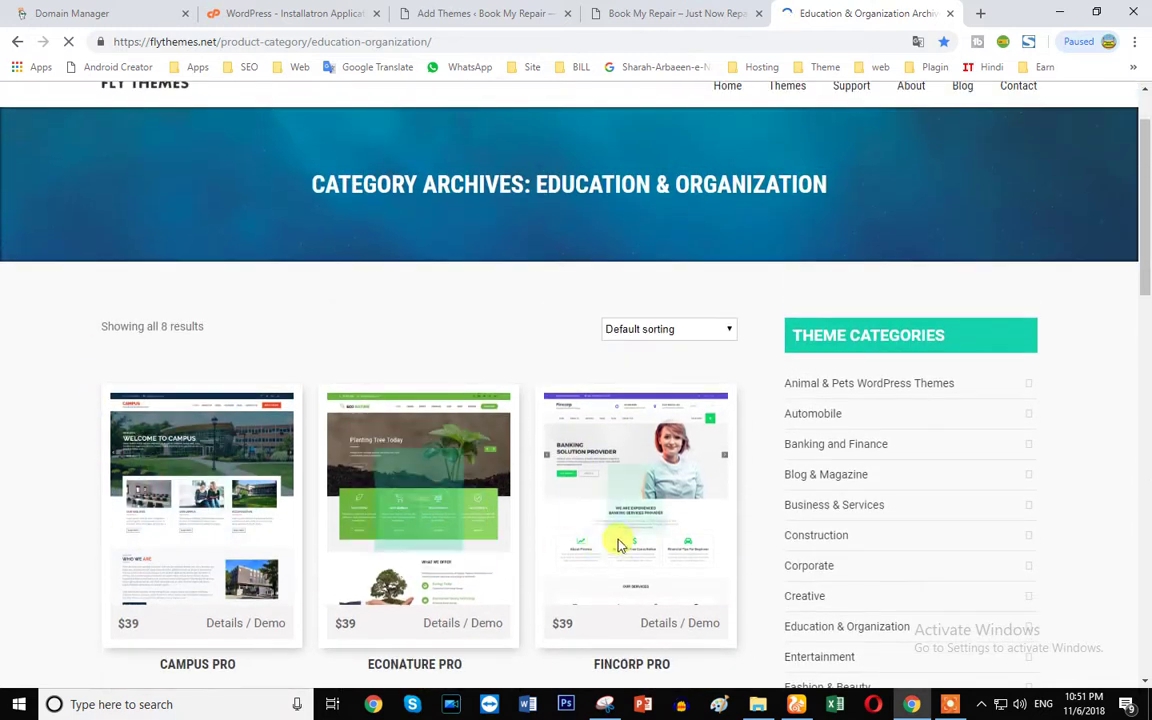
pyautogui.scroll(-2, 195, 478)
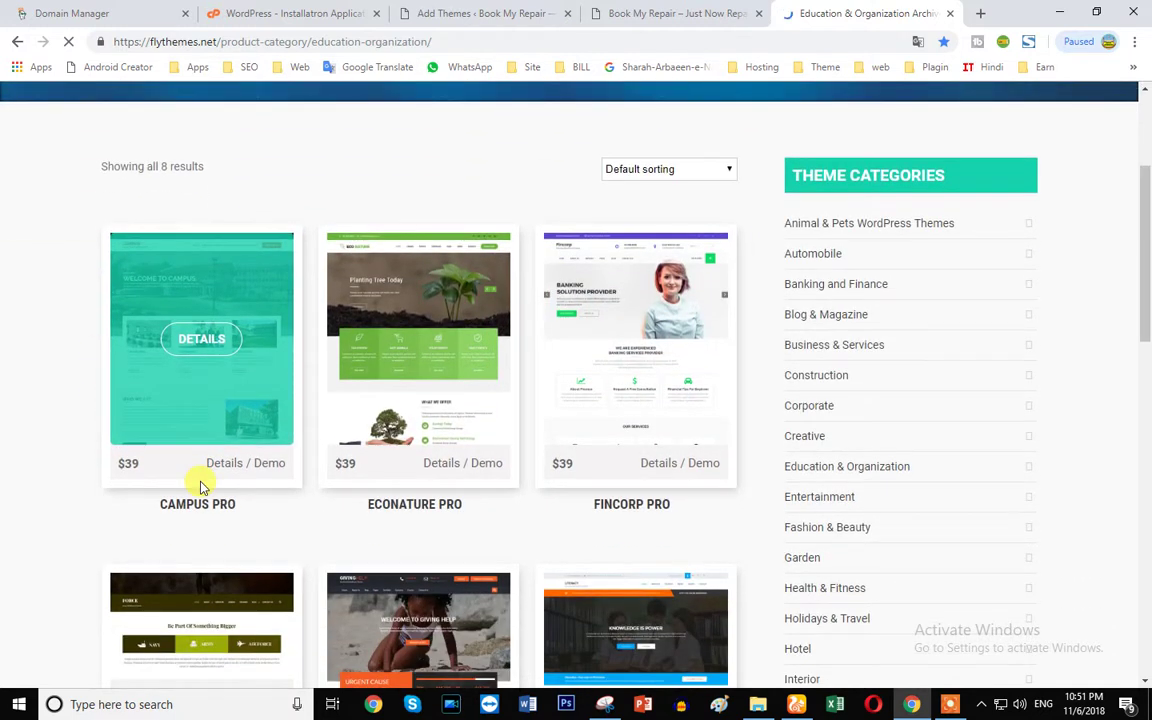
pyautogui.scroll(2, 200, 487)
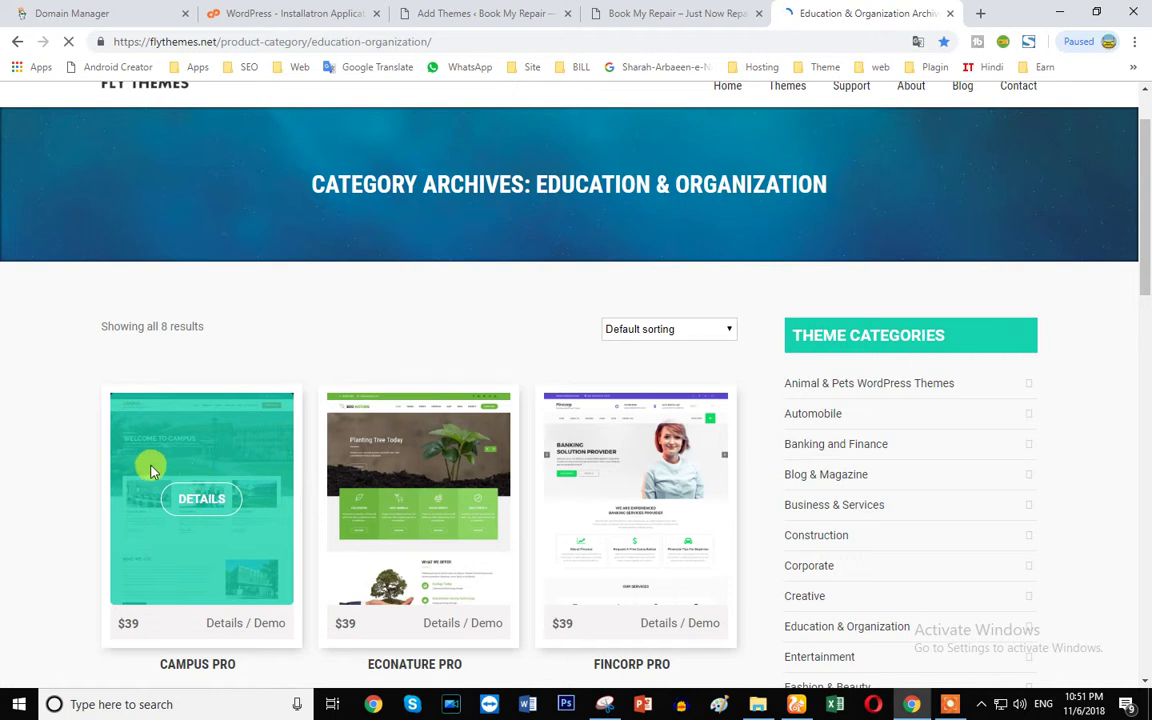
pyautogui.scroll(-5, 130, 475)
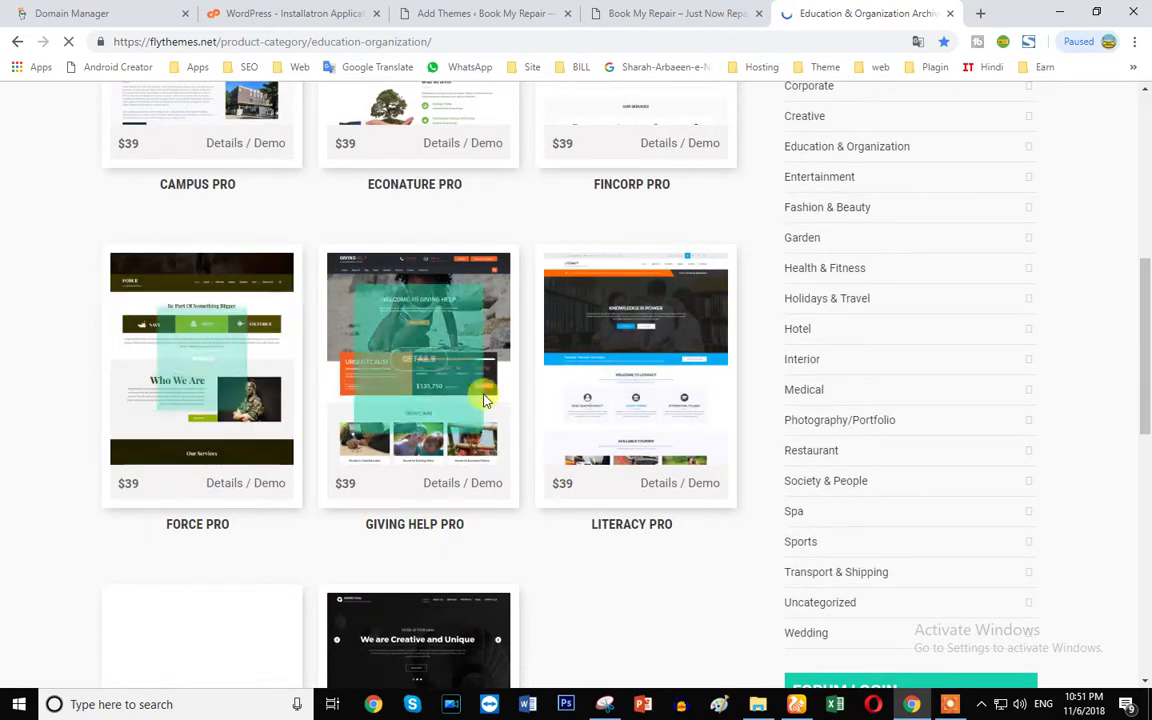
pyautogui.scroll(-1, 792, 548)
pyautogui.click(795, 705)
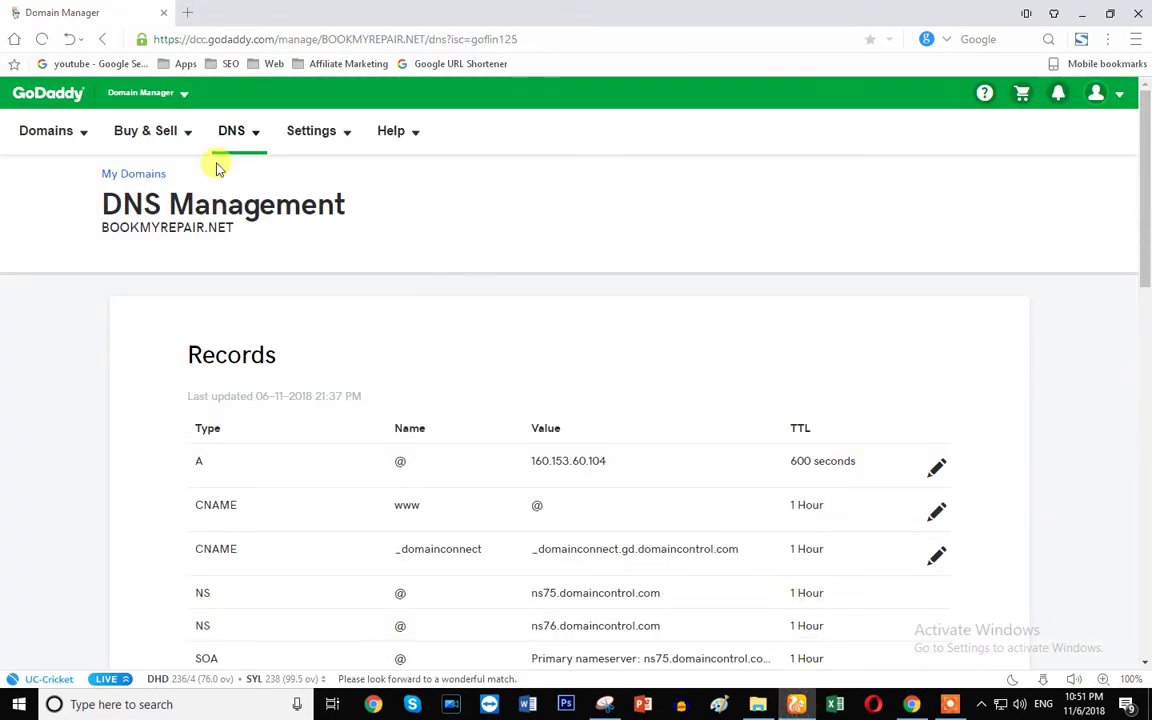
# - Search the Flythemes folder for 'com' to locate the computer_theme_package zip
pyautogui.click(760, 706)
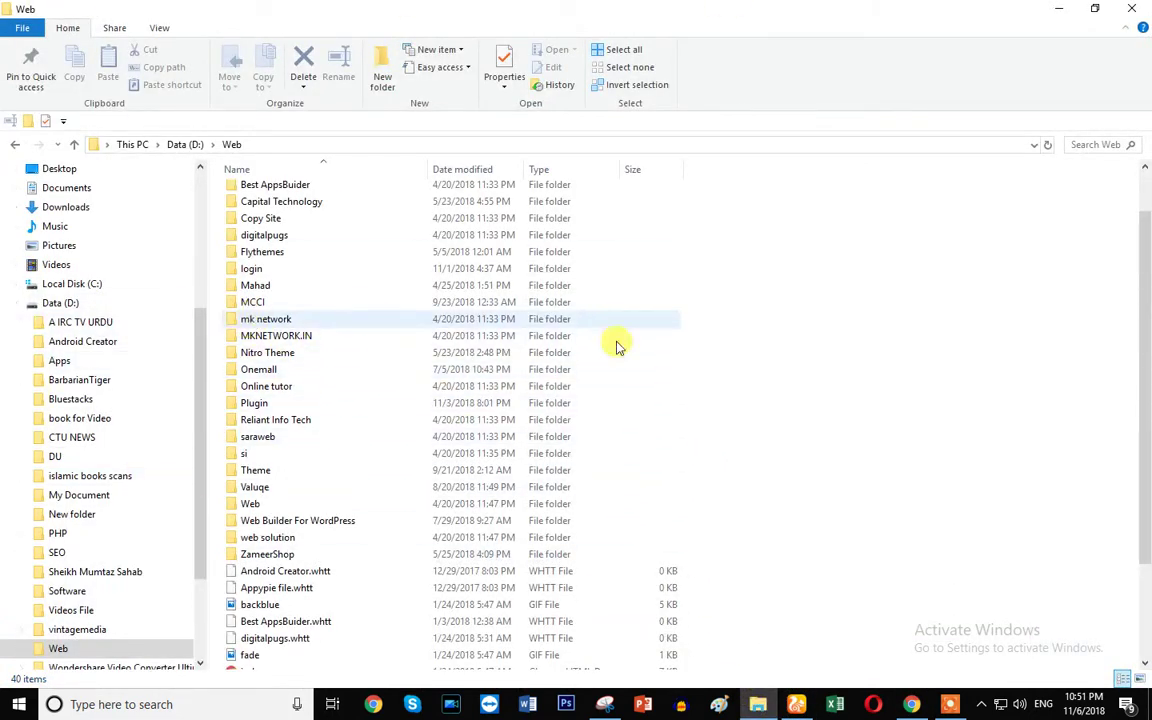
pyautogui.doubleClick(289, 253)
pyautogui.scroll(-6, 400, 360)
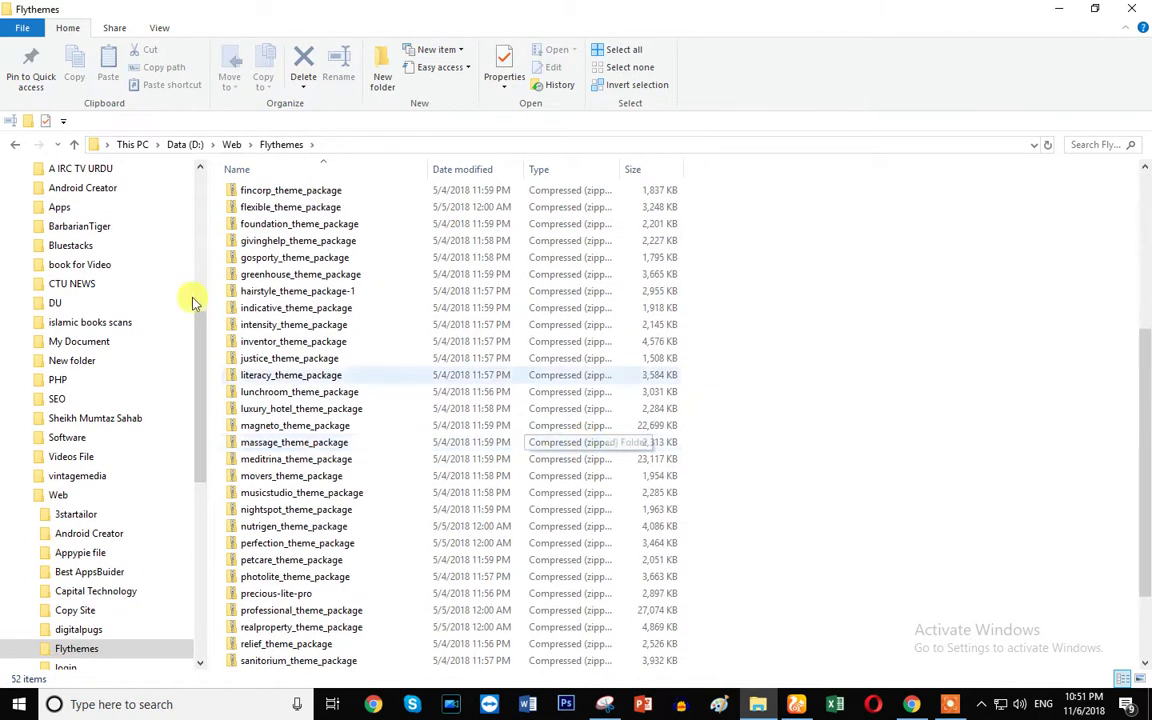
pyautogui.scroll(-1, 470, 590)
pyautogui.scroll(-1, 450, 640)
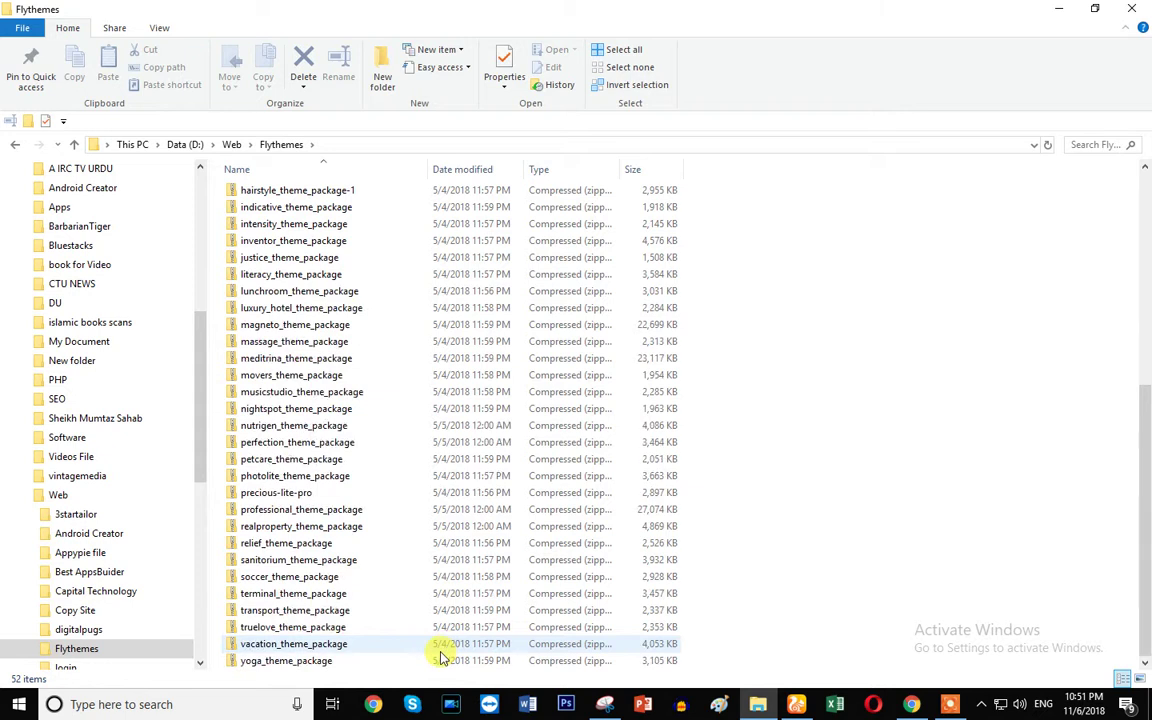
pyautogui.click(1085, 140)
pyautogui.write('com')
pyautogui.click(420, 180)
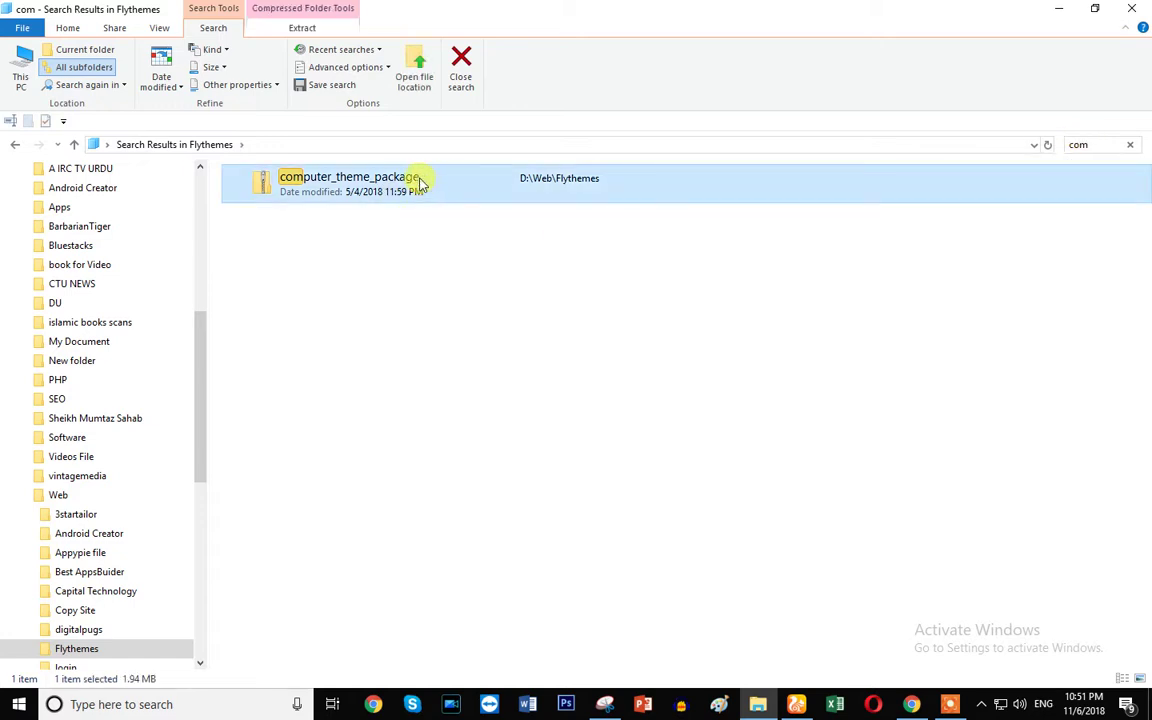
pyautogui.click(476, 192)
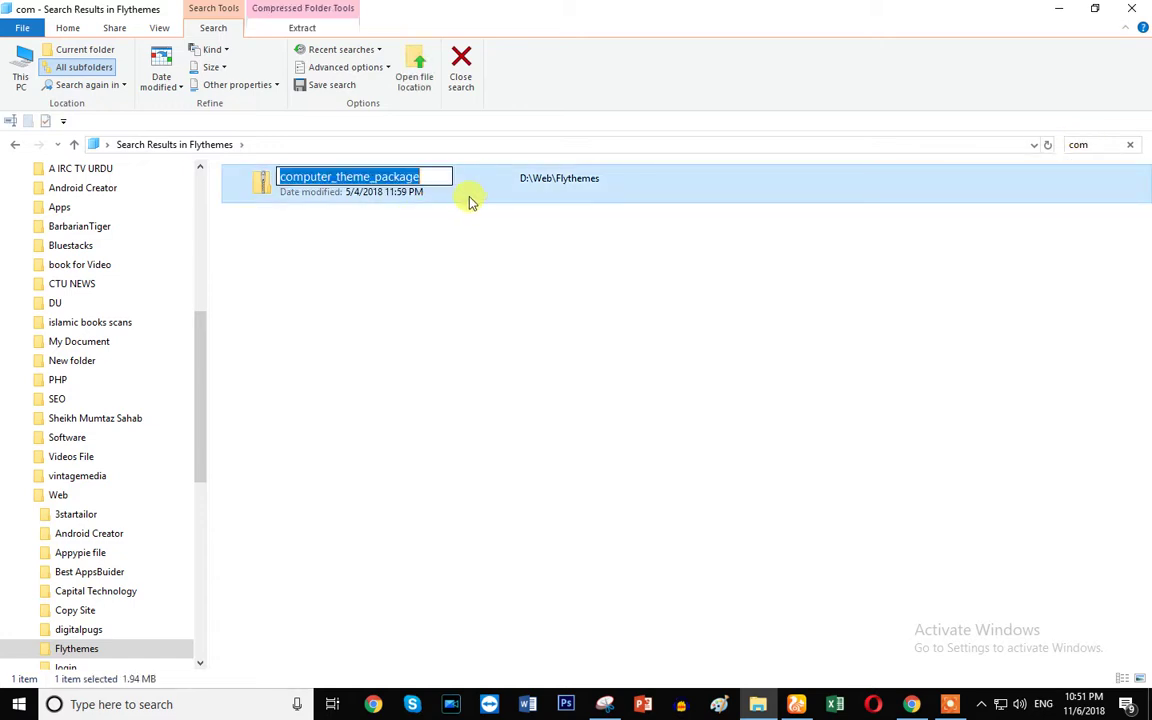
pyautogui.click(476, 204)
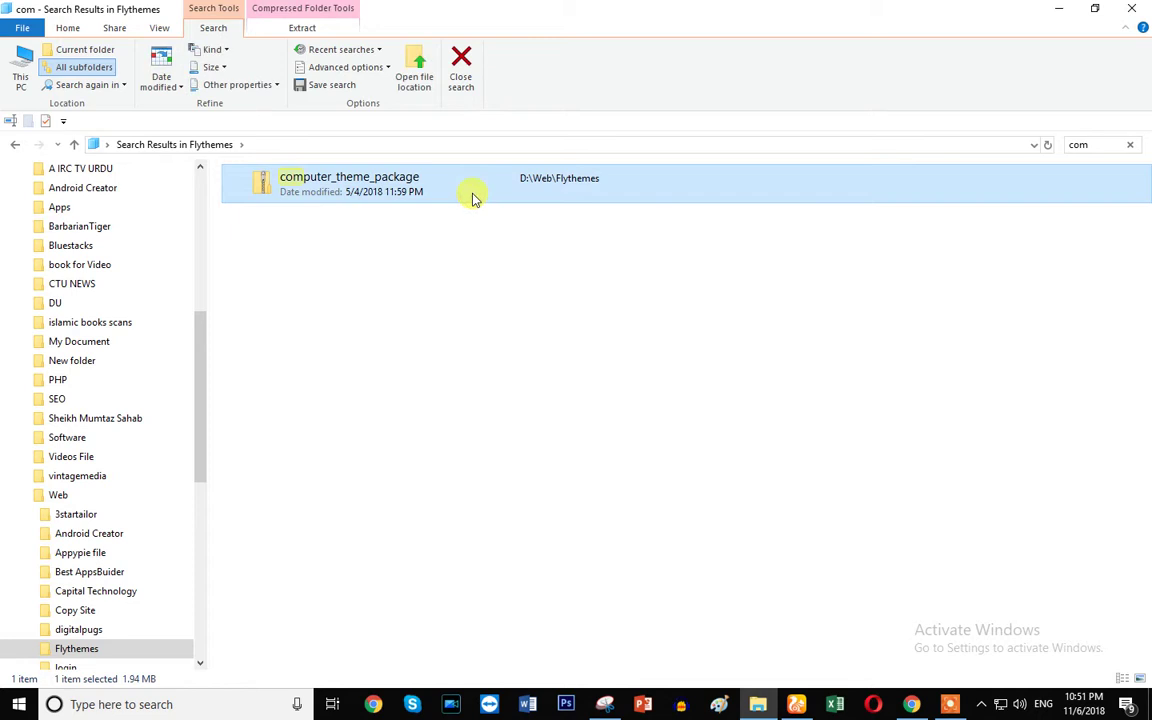
# - Clear the search, open D:\Web\Web and start naming a new folder there
pyautogui.click(16, 144)
pyautogui.click(15, 144)
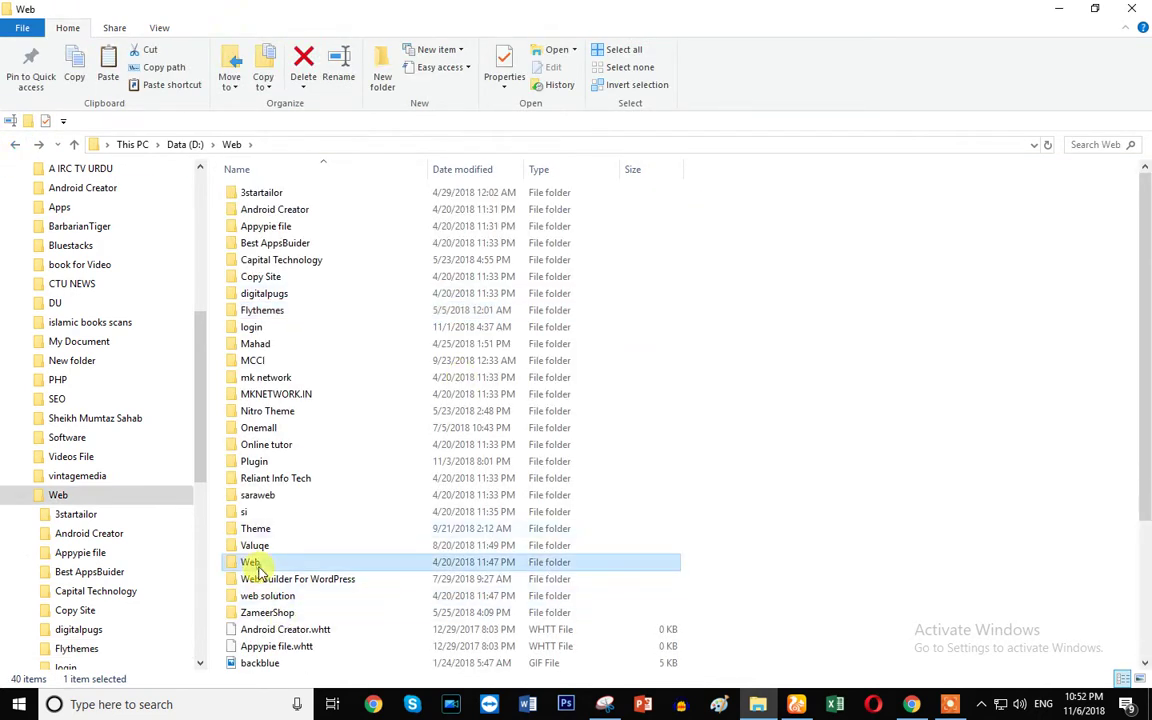
pyautogui.doubleClick(262, 563)
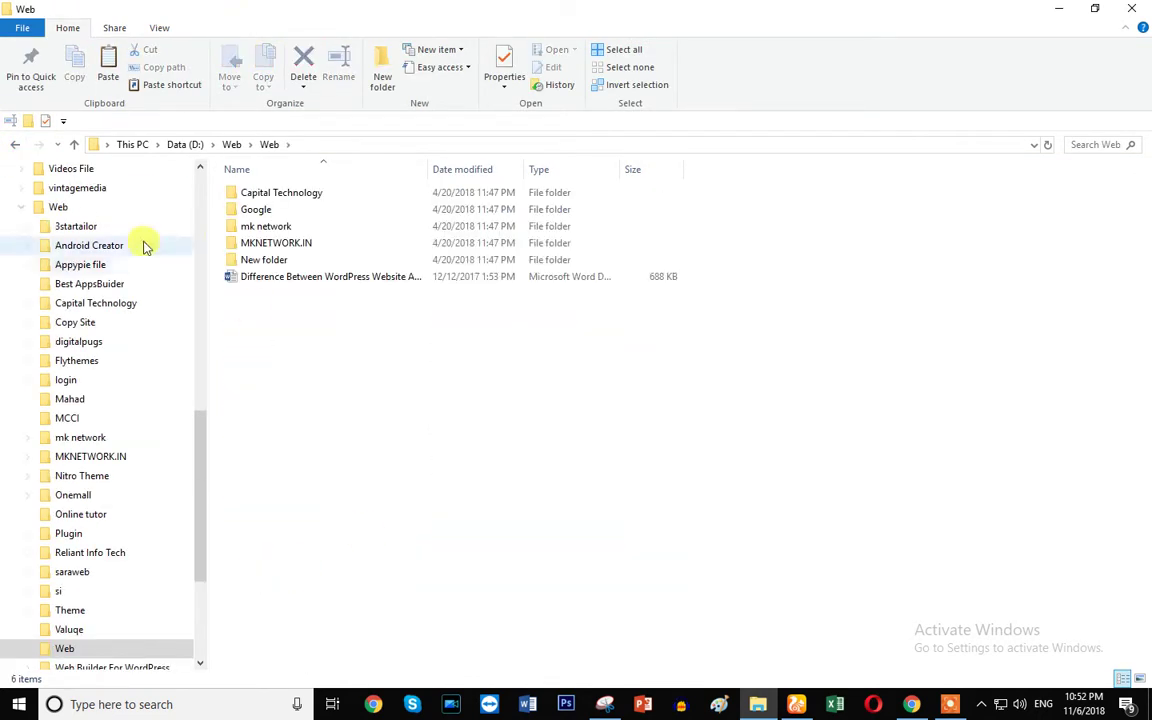
pyautogui.click(382, 70)
pyautogui.write('Book my Repair')
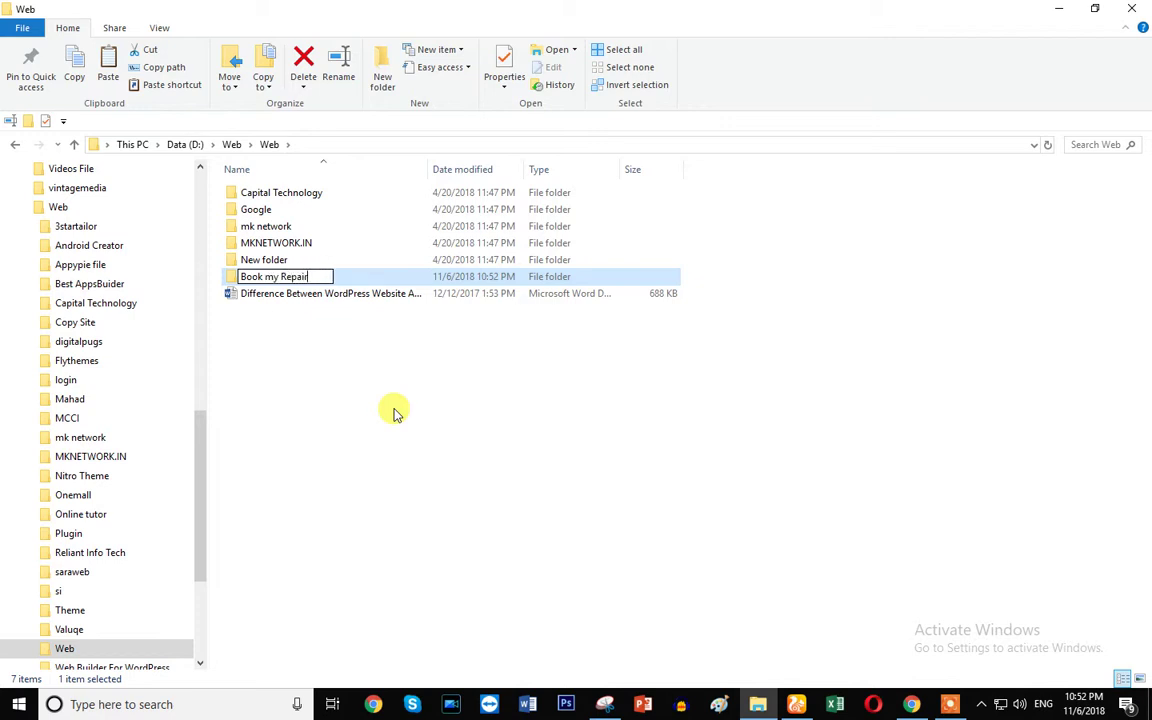
# - Name the folder Book my Repair and paste the computer_theme_package zip (1,991 KB) into it
pyautogui.press('Return')
pyautogui.press('Return')
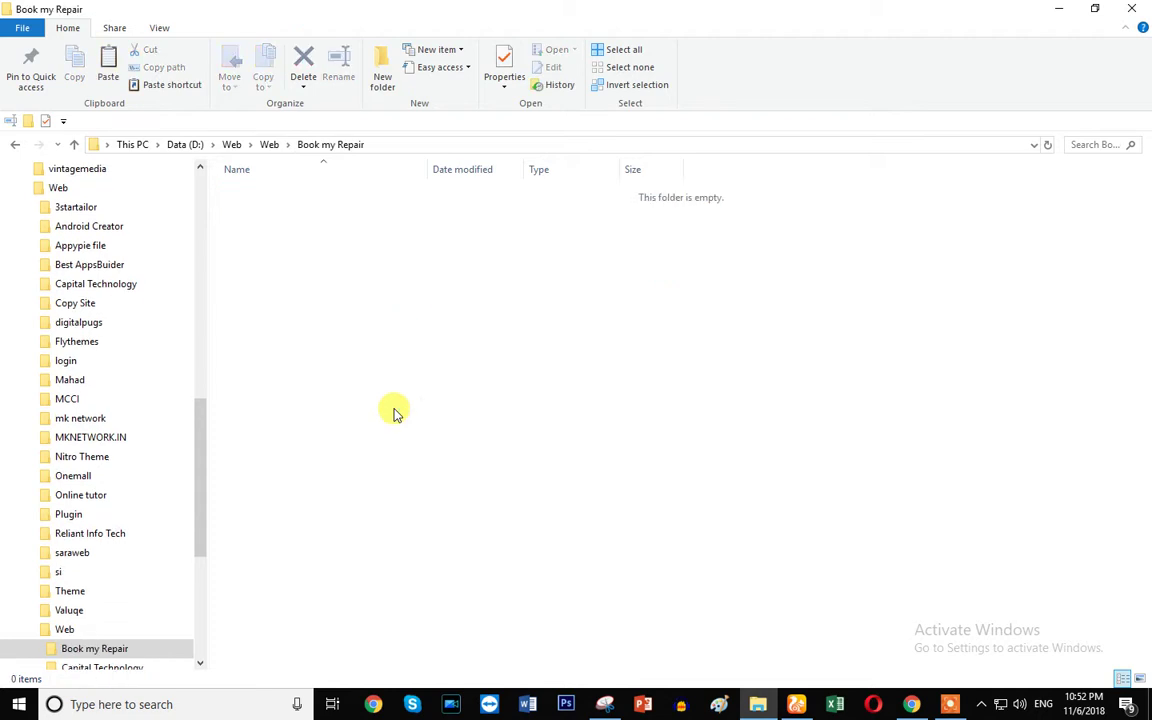
pyautogui.hotkey('ctrl', 'v')
pyautogui.click(437, 378)
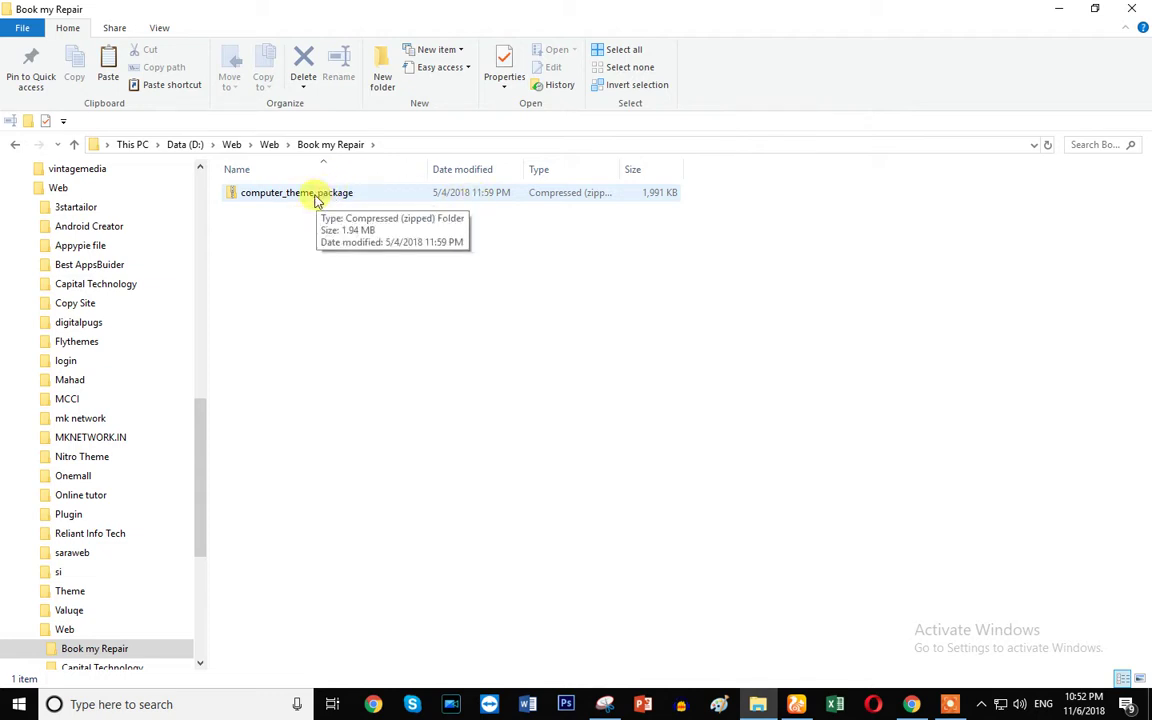
pyautogui.click(316, 199)
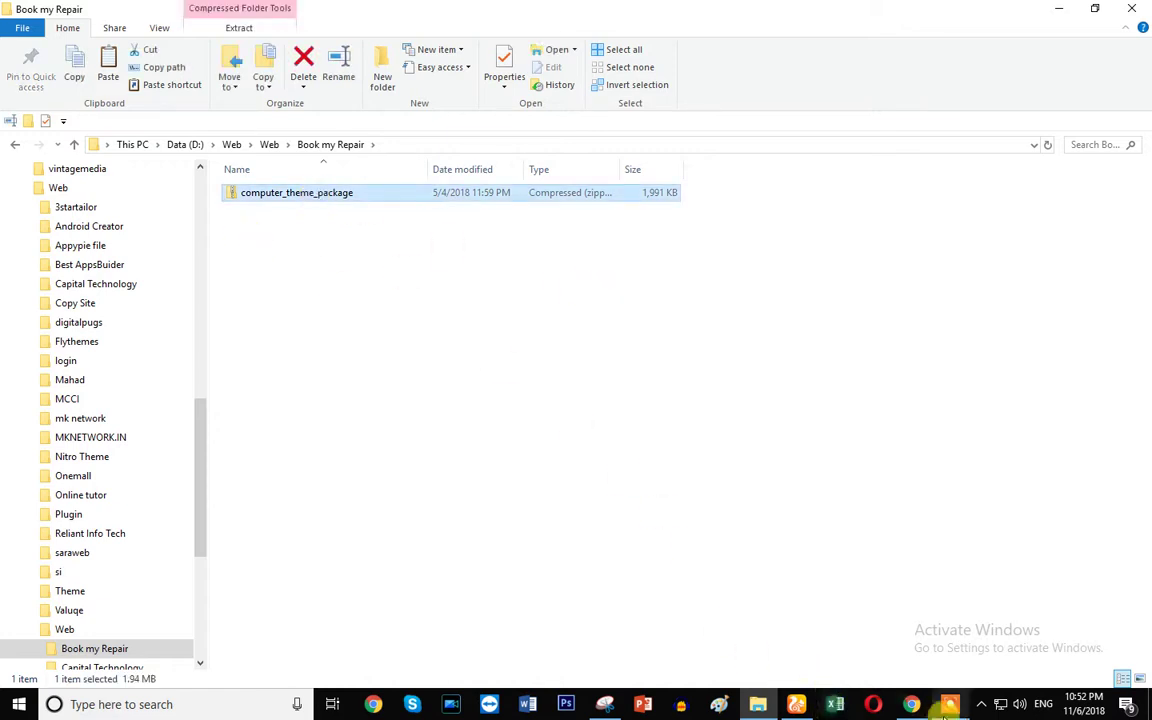
pyautogui.click(911, 704)
# - Scroll the FlyThemes Automobile category, then return to the Book my Repair folder
pyautogui.scroll(-3, 340, 543)
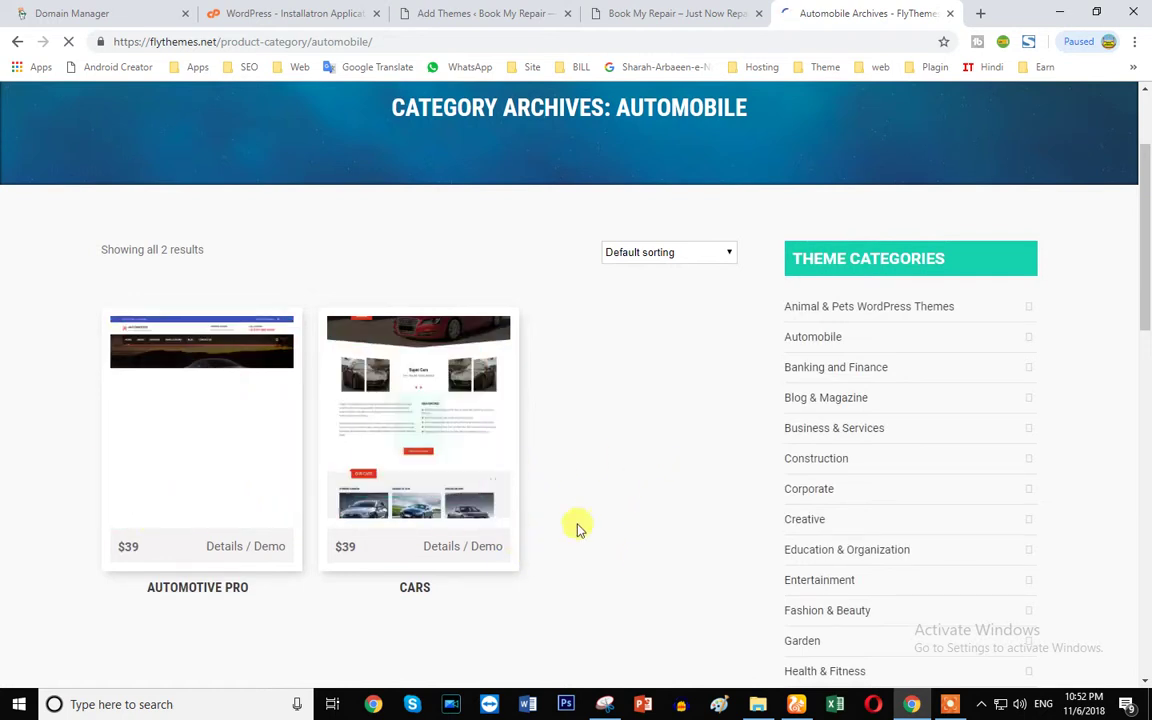
pyautogui.scroll(-4, 540, 515)
pyautogui.scroll(-3, 185, 380)
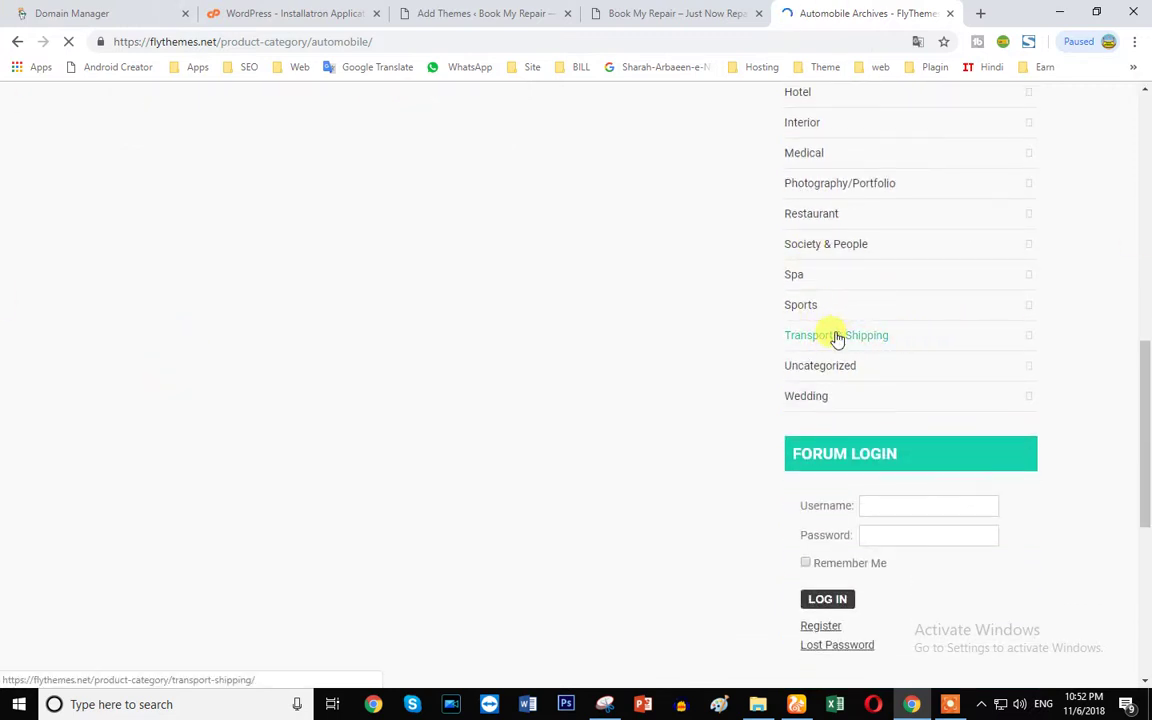
pyautogui.click(648, 12)
pyautogui.click(836, 12)
pyautogui.scroll(5, 778, 390)
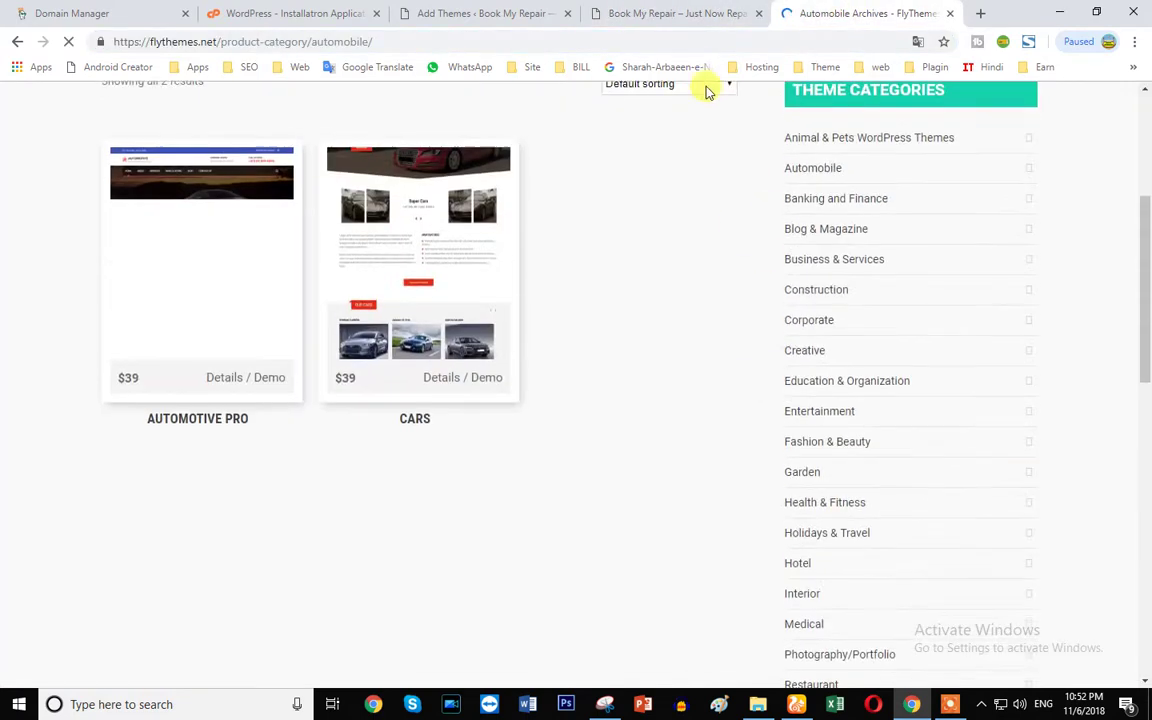
pyautogui.click(797, 708)
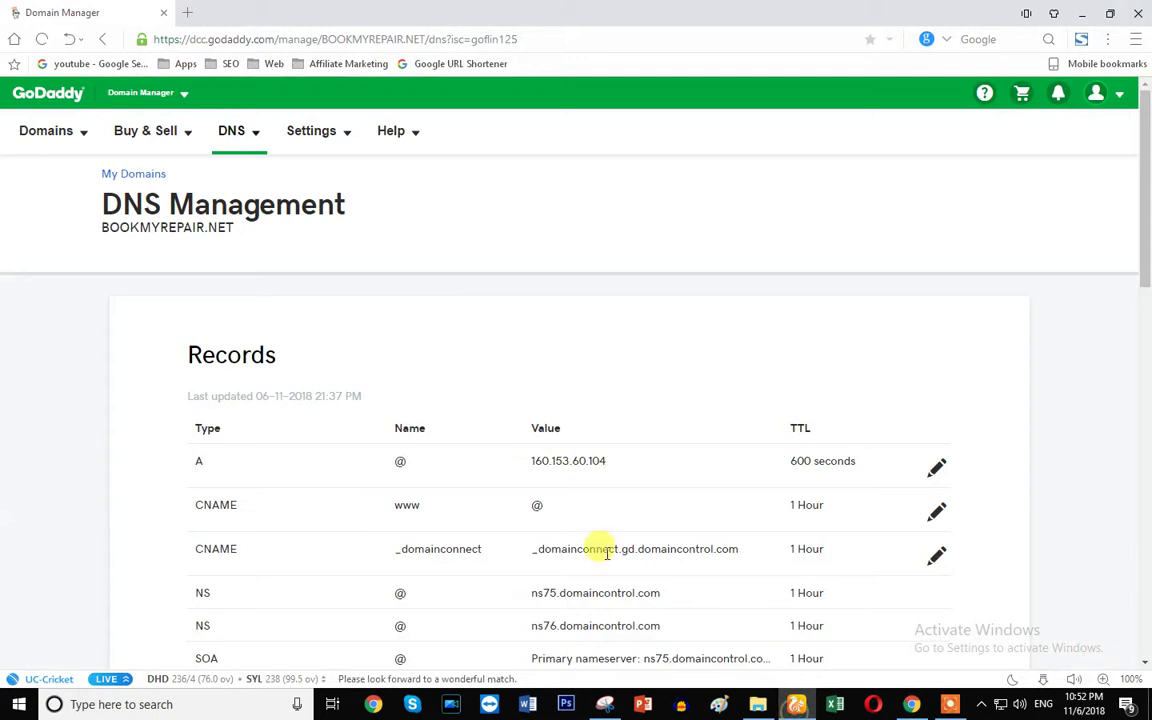
pyautogui.click(757, 704)
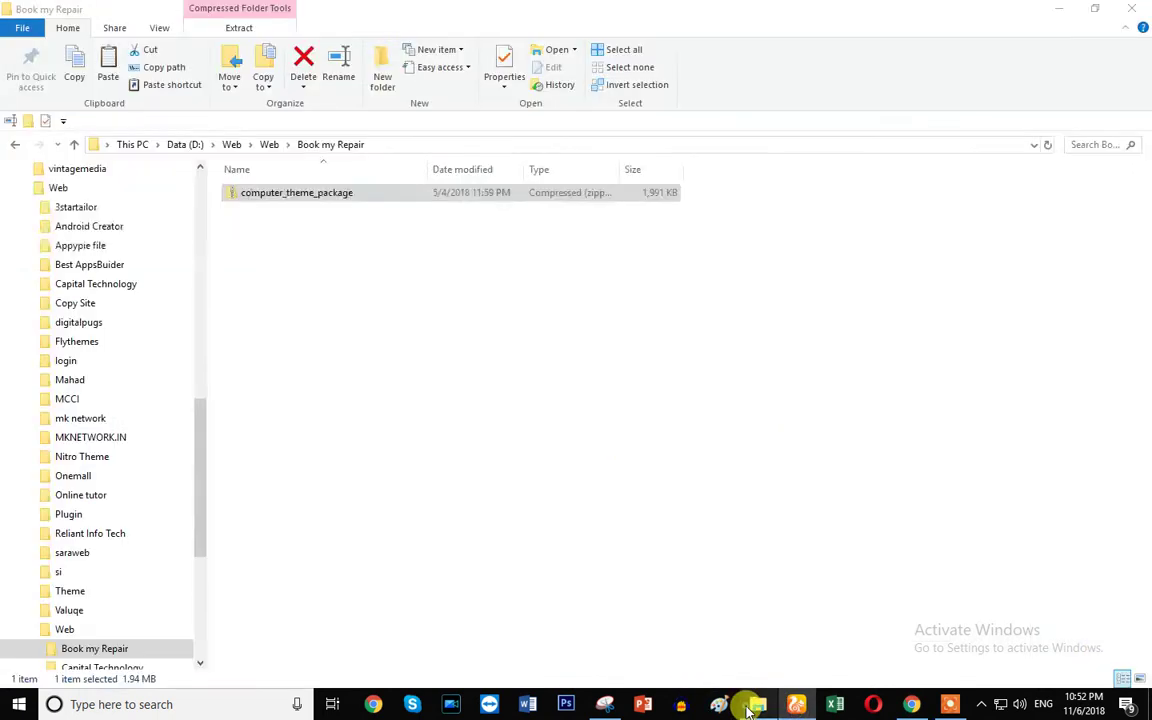
# - Extract computer_theme_package and select the computer-pro zip in its inner folder
pyautogui.click(284, 194)
pyautogui.rightClick(285, 195)
pyautogui.click(333, 268)
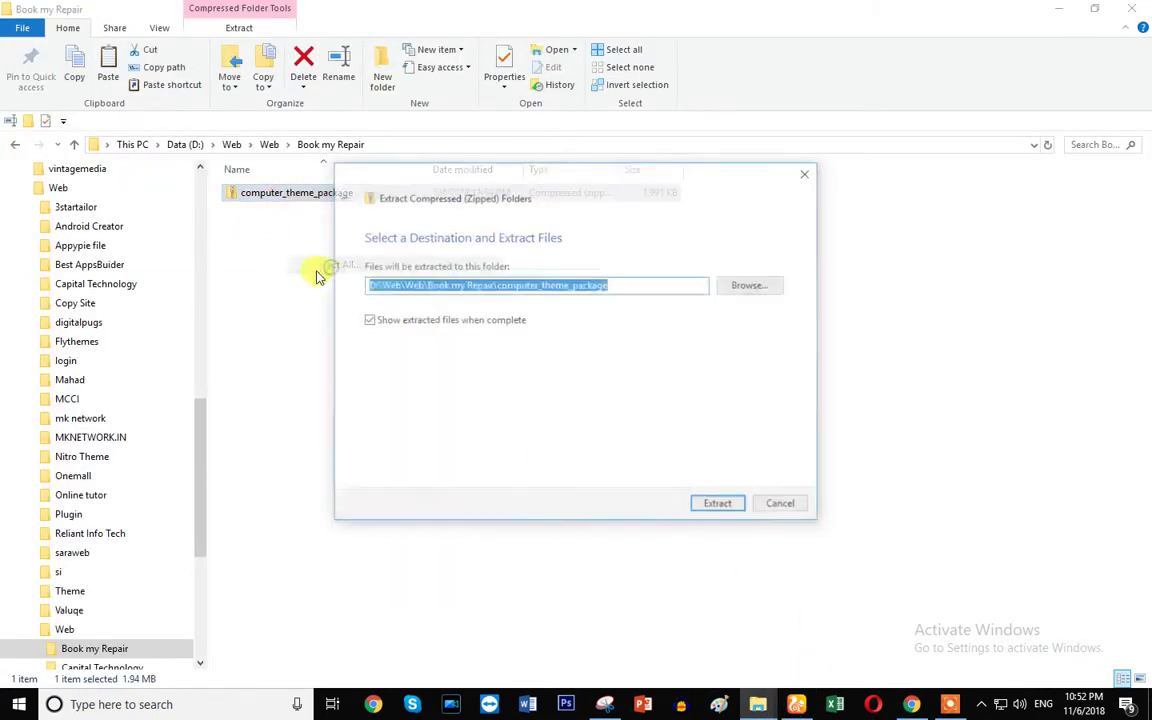
pyautogui.click(718, 506)
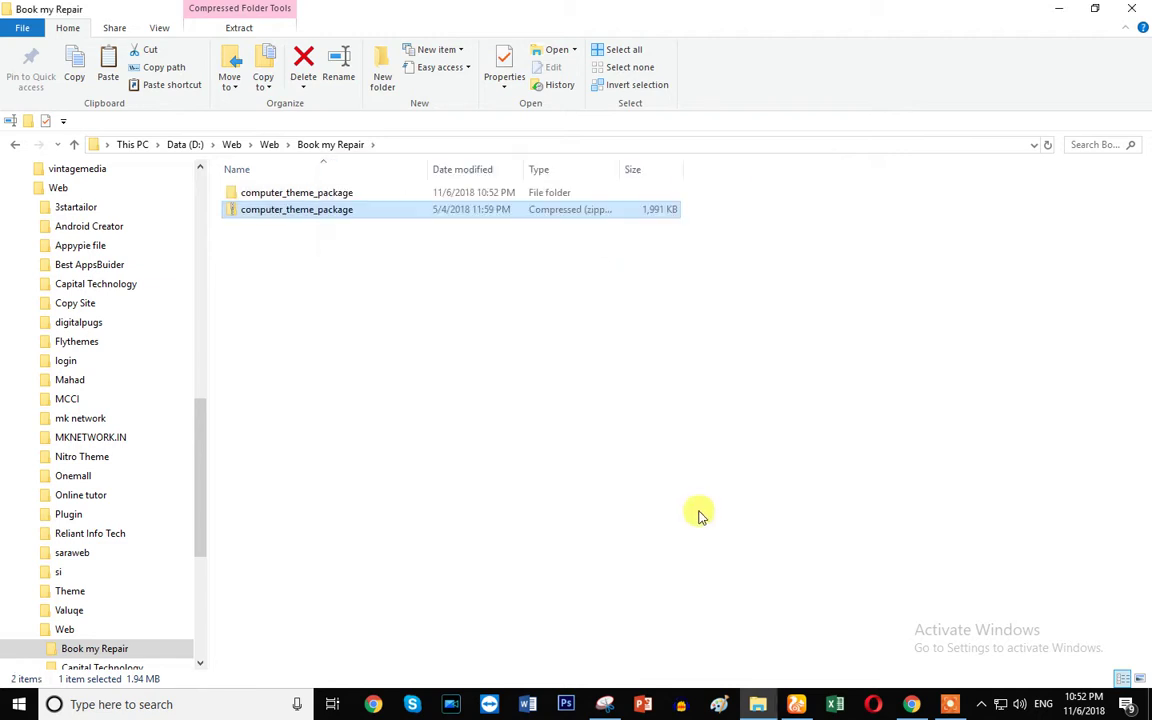
pyautogui.doubleClick(319, 192)
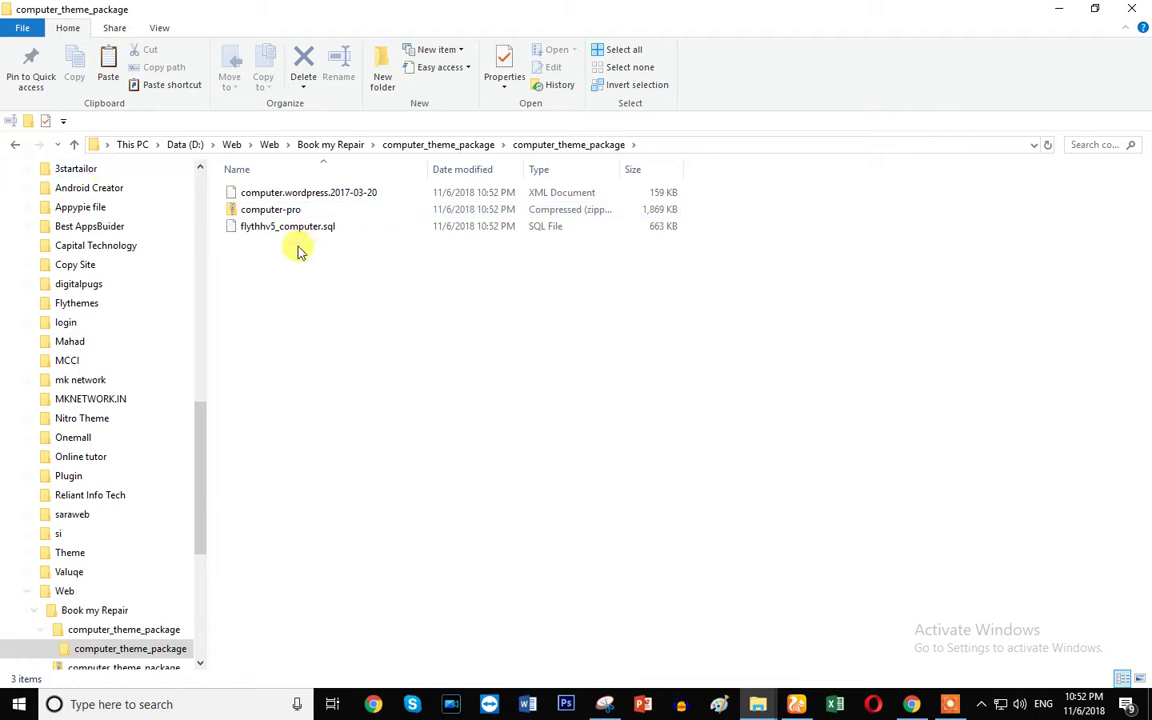
pyautogui.click(288, 216)
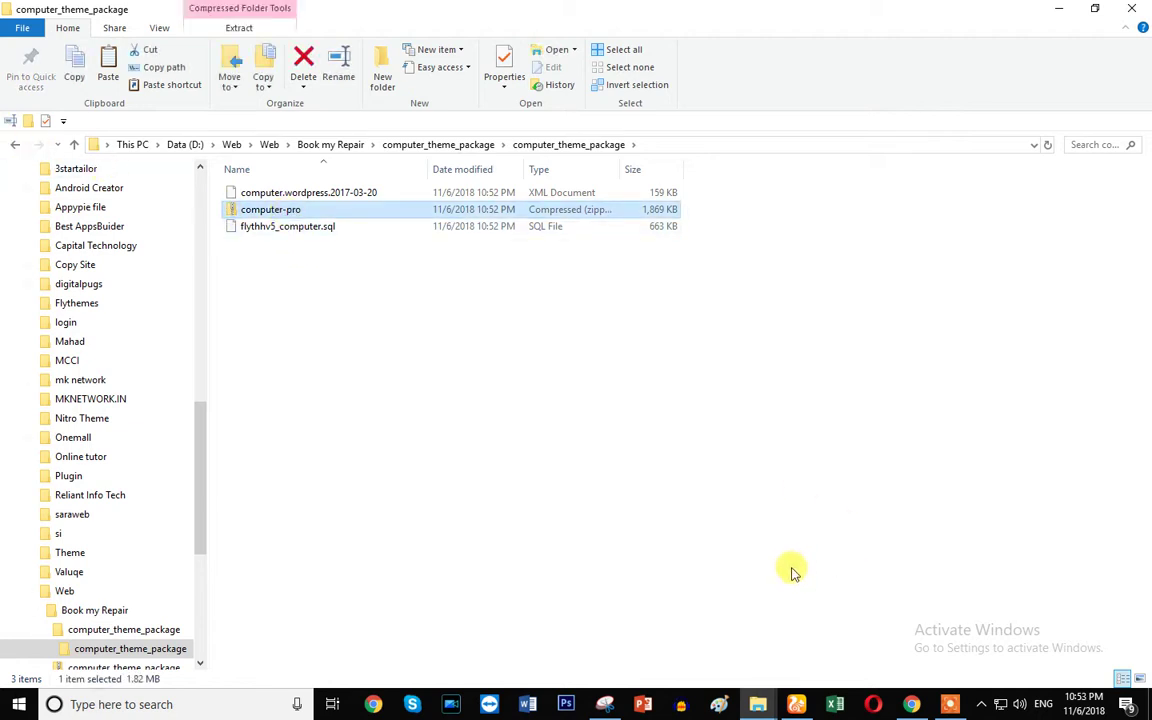
pyautogui.moveTo(795, 716)
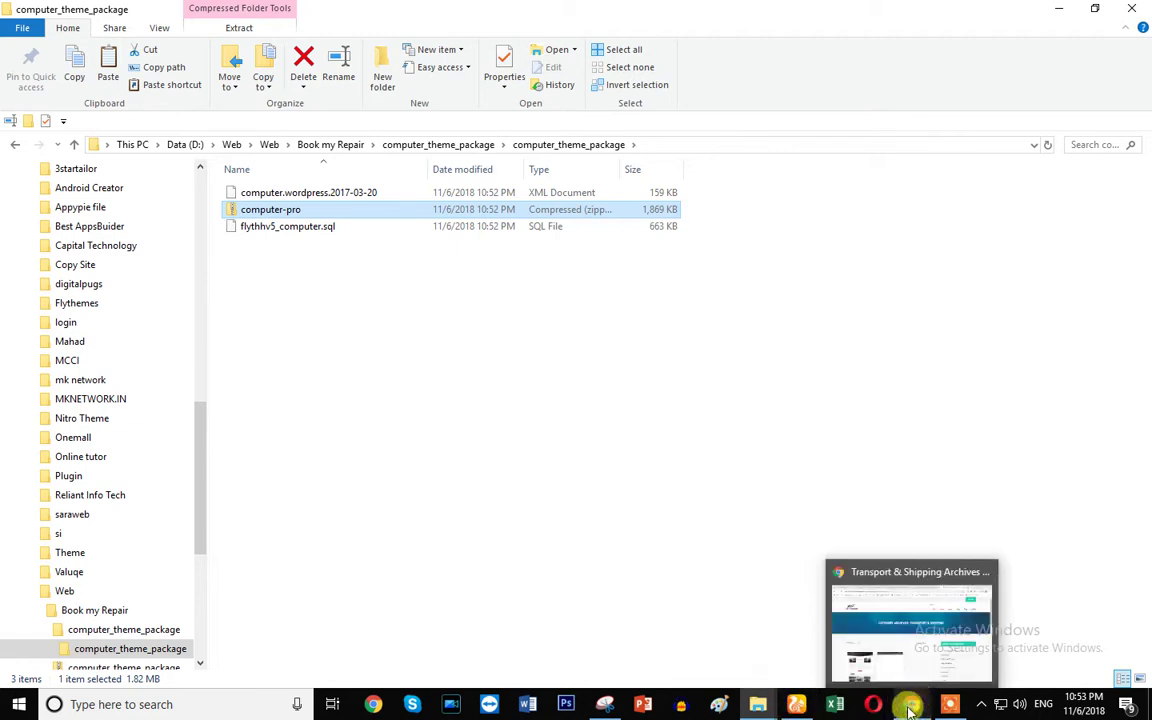
pyautogui.click(910, 702)
# - Go from the Book My Repair installed themes list to Add New Themes
pyautogui.click(510, 8)
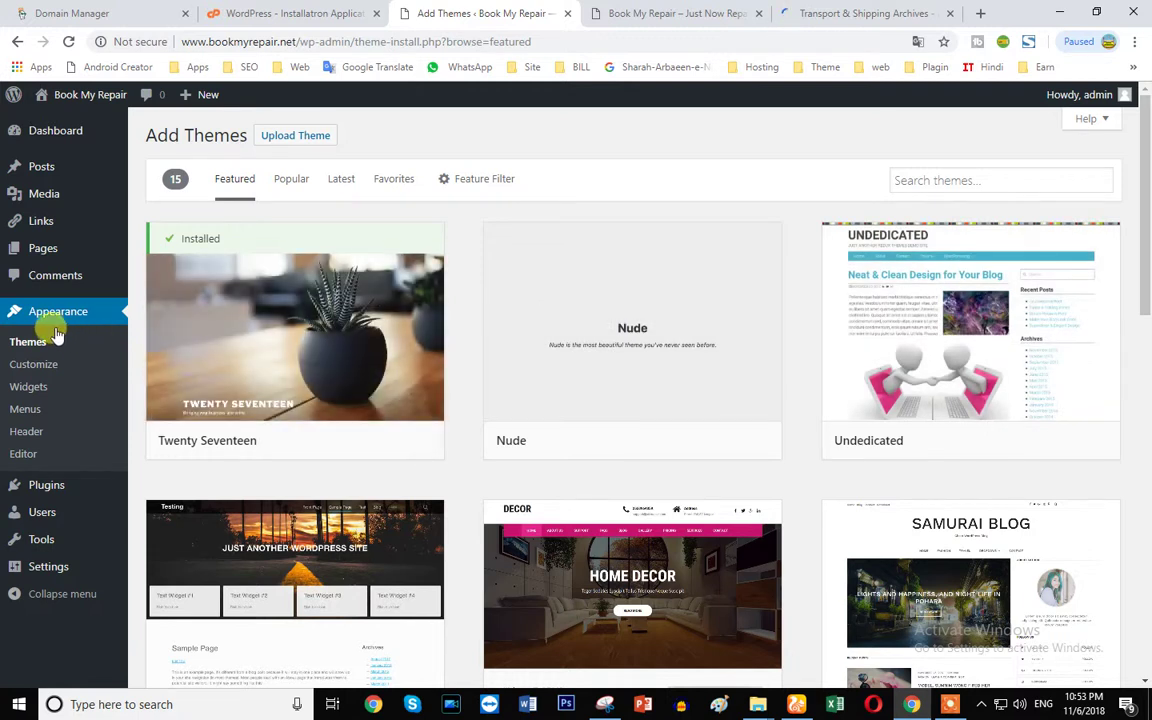
pyautogui.click(29, 342)
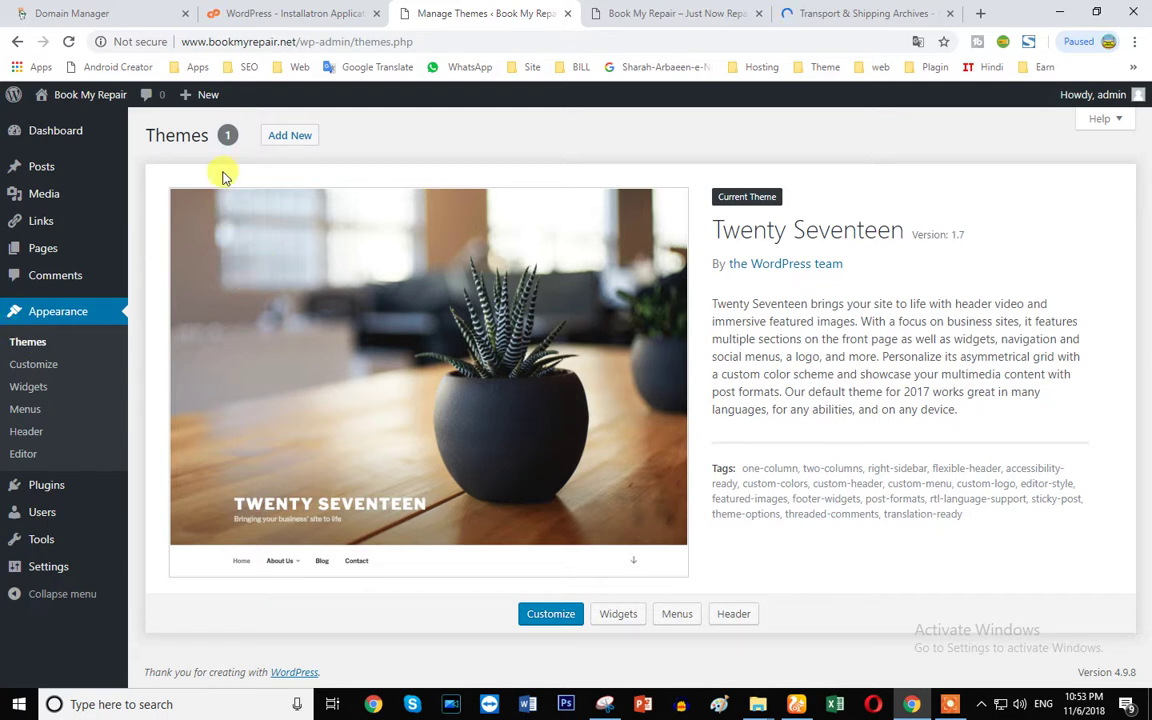
pyautogui.click(278, 145)
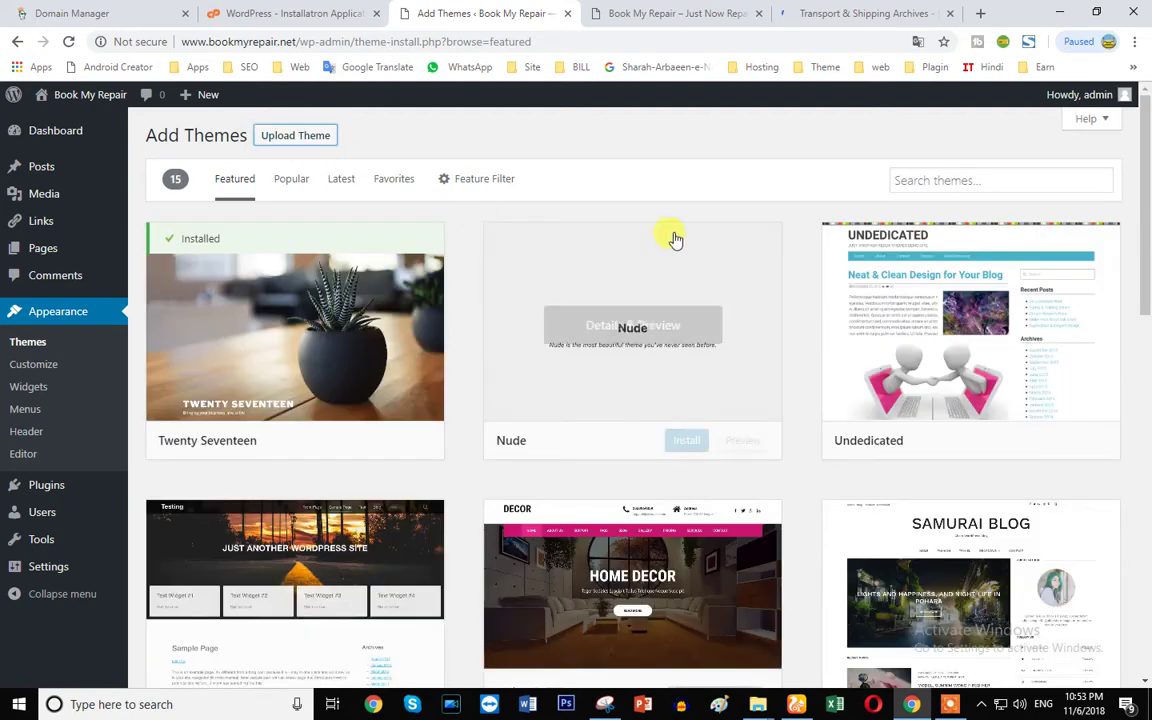
# - Reveal the Upload Theme form, read its .zip instructions, and open the file picker
pyautogui.click(296, 136)
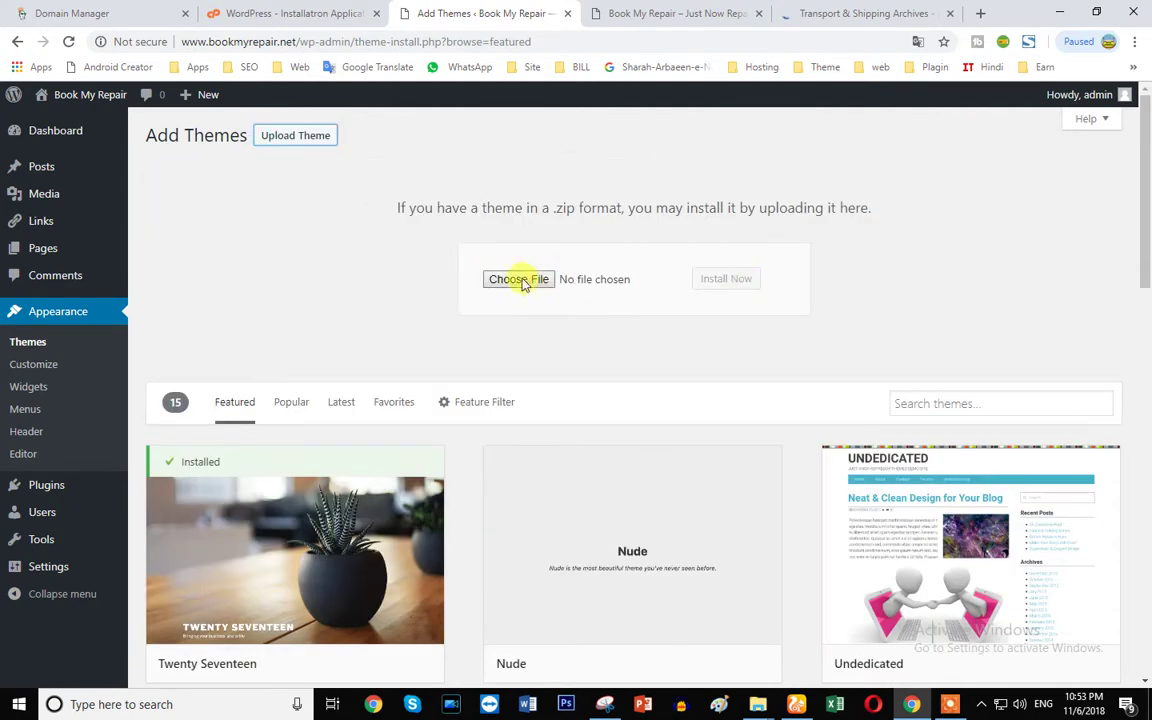
pyautogui.moveTo(393, 202); pyautogui.dragTo(873, 199)
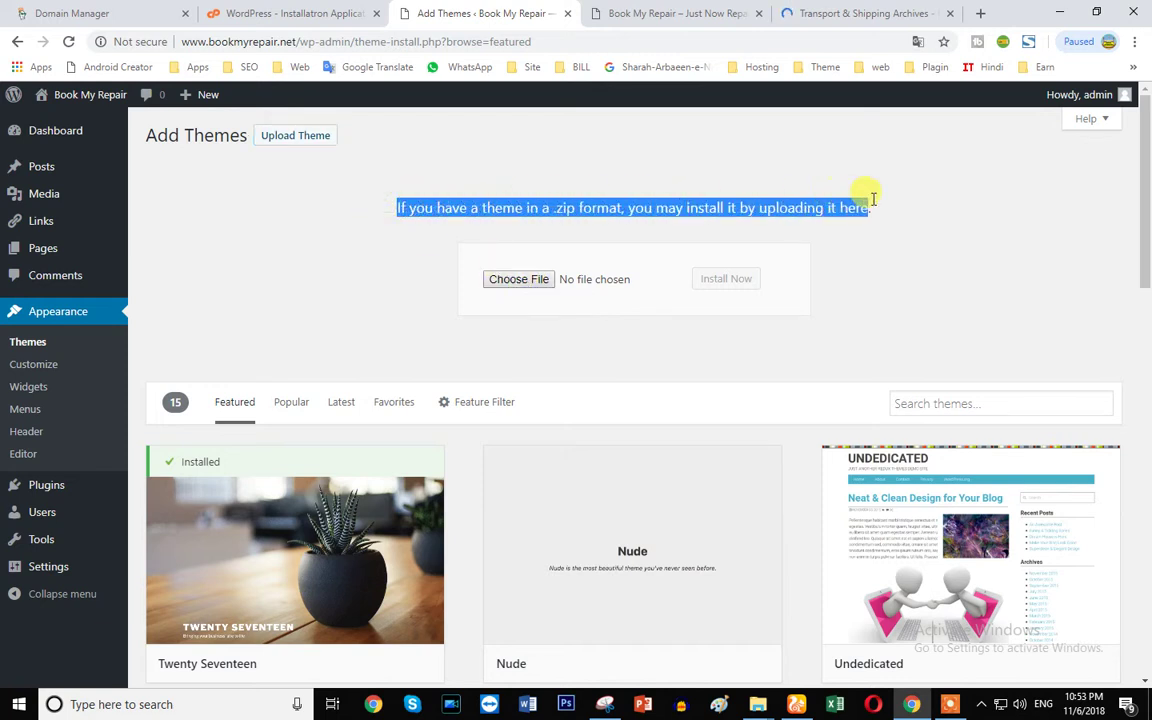
pyautogui.moveTo(391, 206); pyautogui.dragTo(860, 214)
pyautogui.scroll(-3, 568, 371)
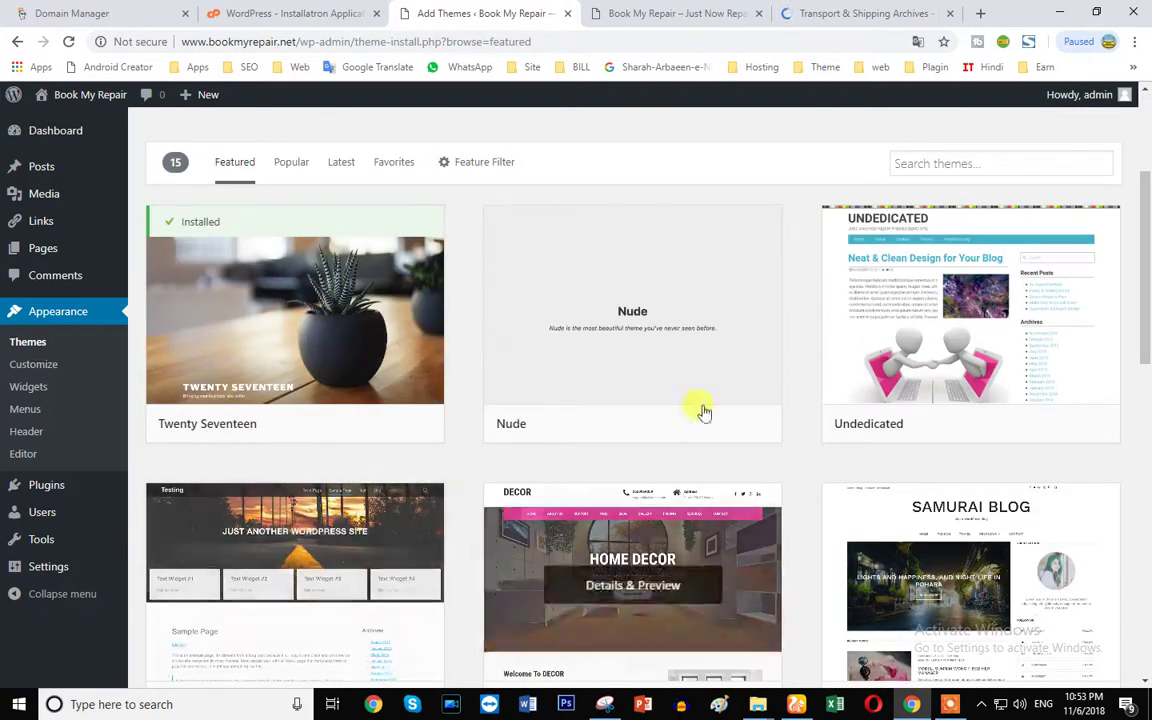
pyautogui.scroll(-3, 391, 455)
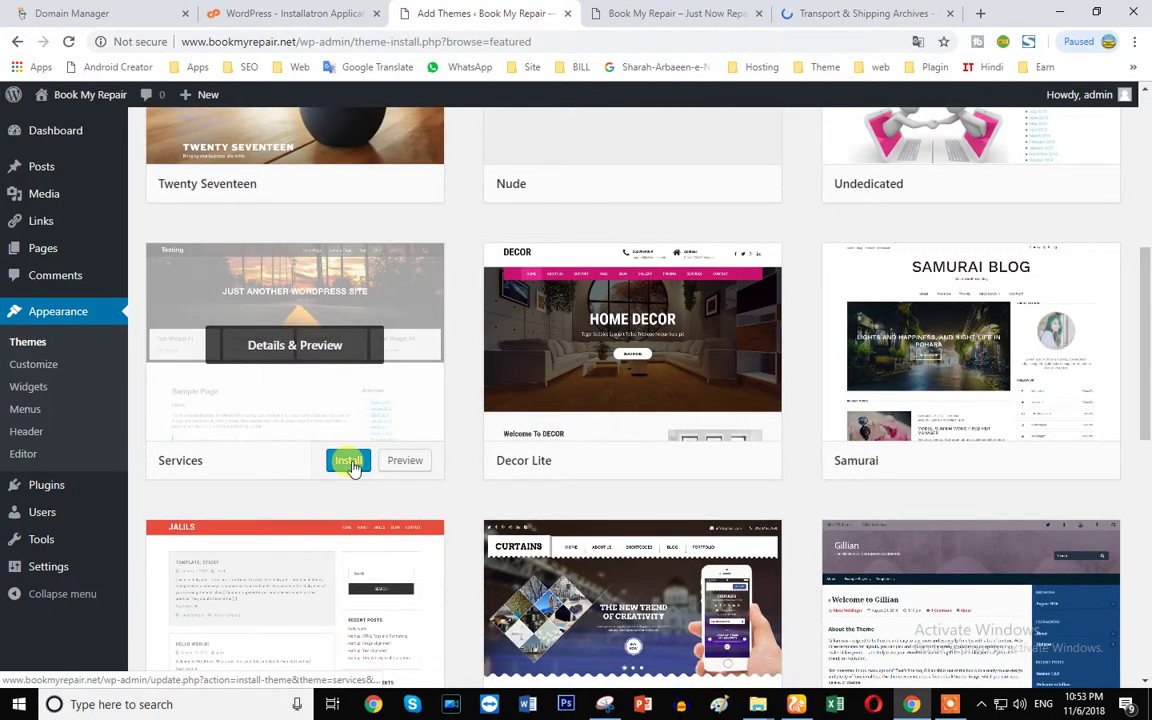
pyautogui.scroll(6, 340, 470)
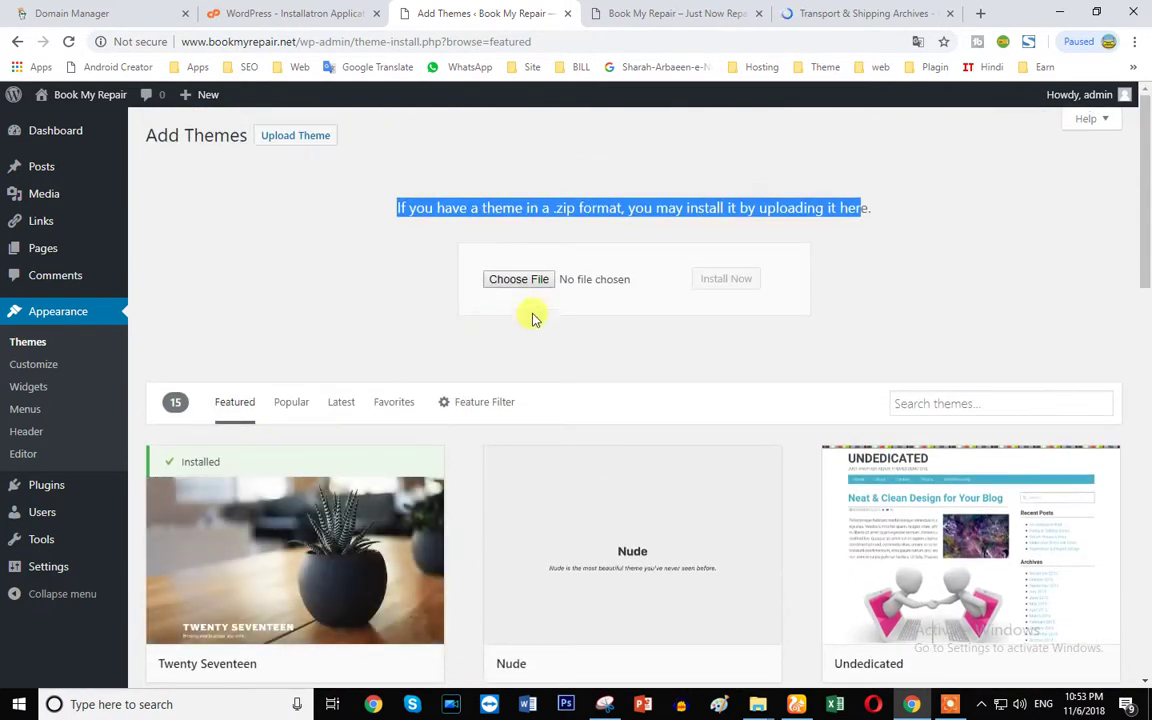
pyautogui.click(517, 284)
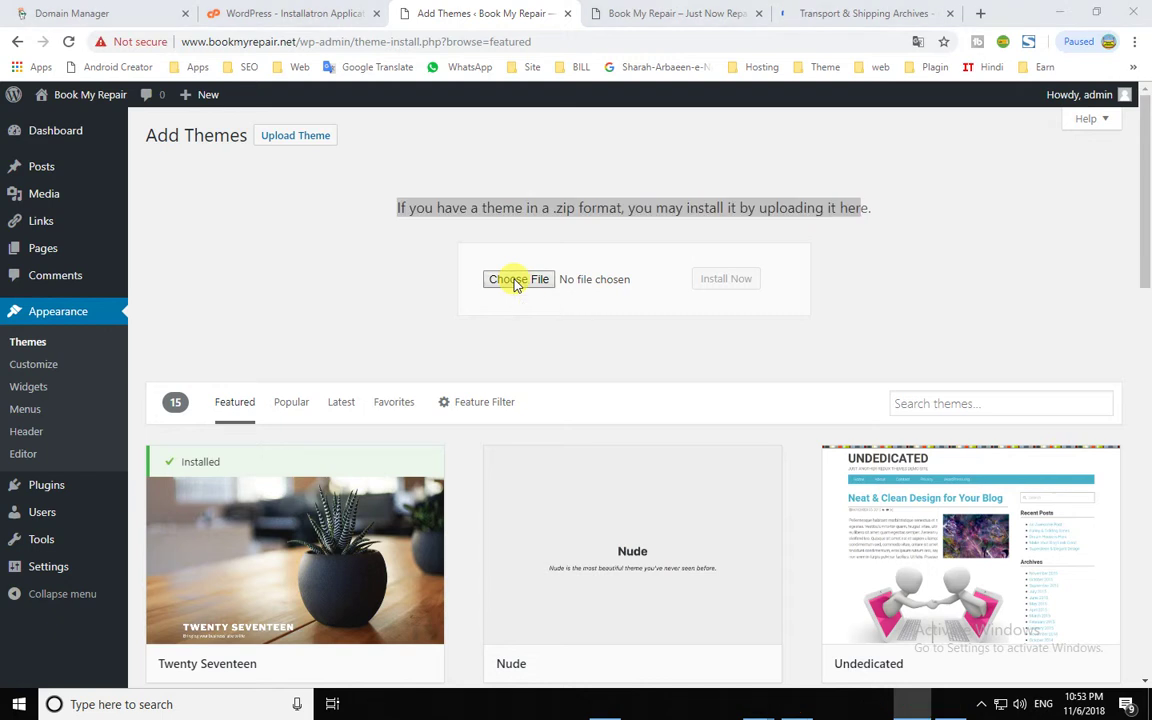
# - In the Open dialog, browse to Data (D:) > Web > Web
pyautogui.moveTo(121, 206); pyautogui.dragTo(128, 293)
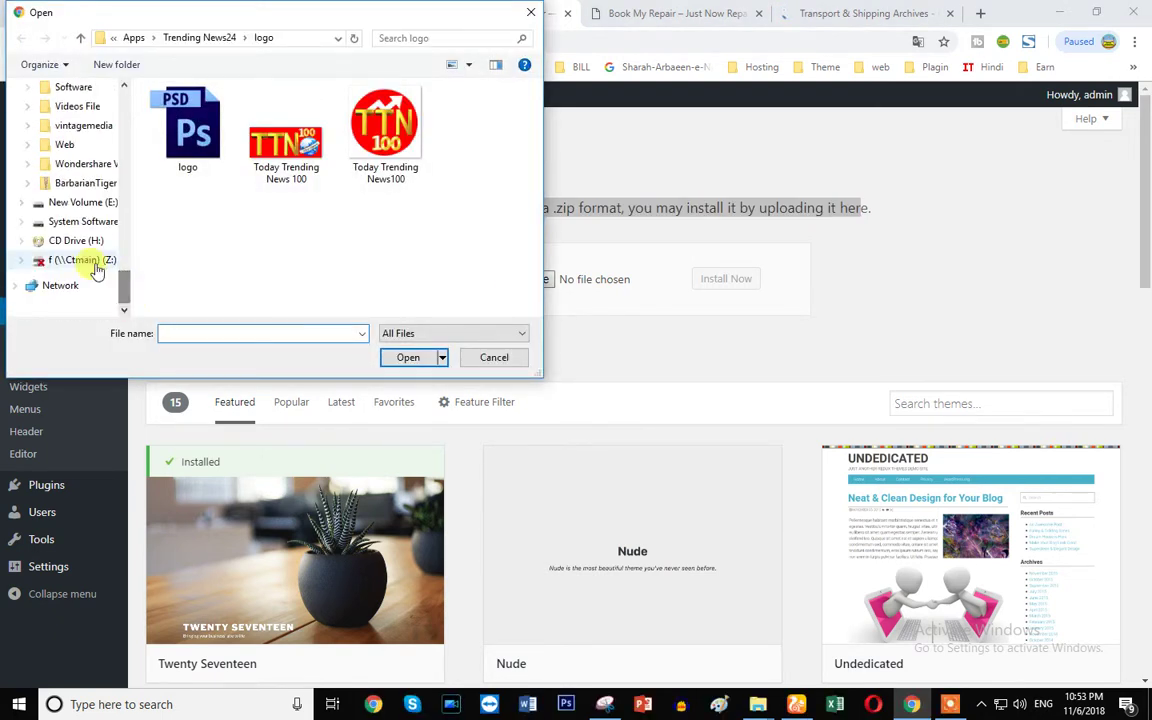
pyautogui.scroll(2, 98, 211)
pyautogui.scroll(8, 98, 211)
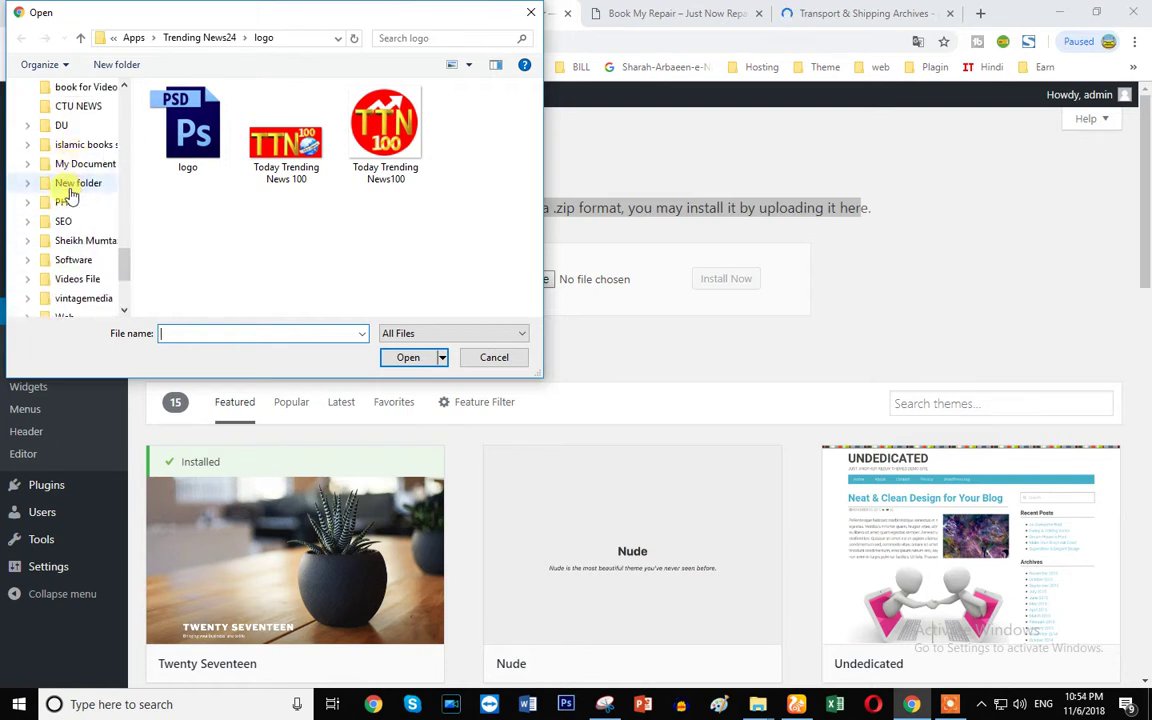
pyautogui.scroll(5, 85, 180)
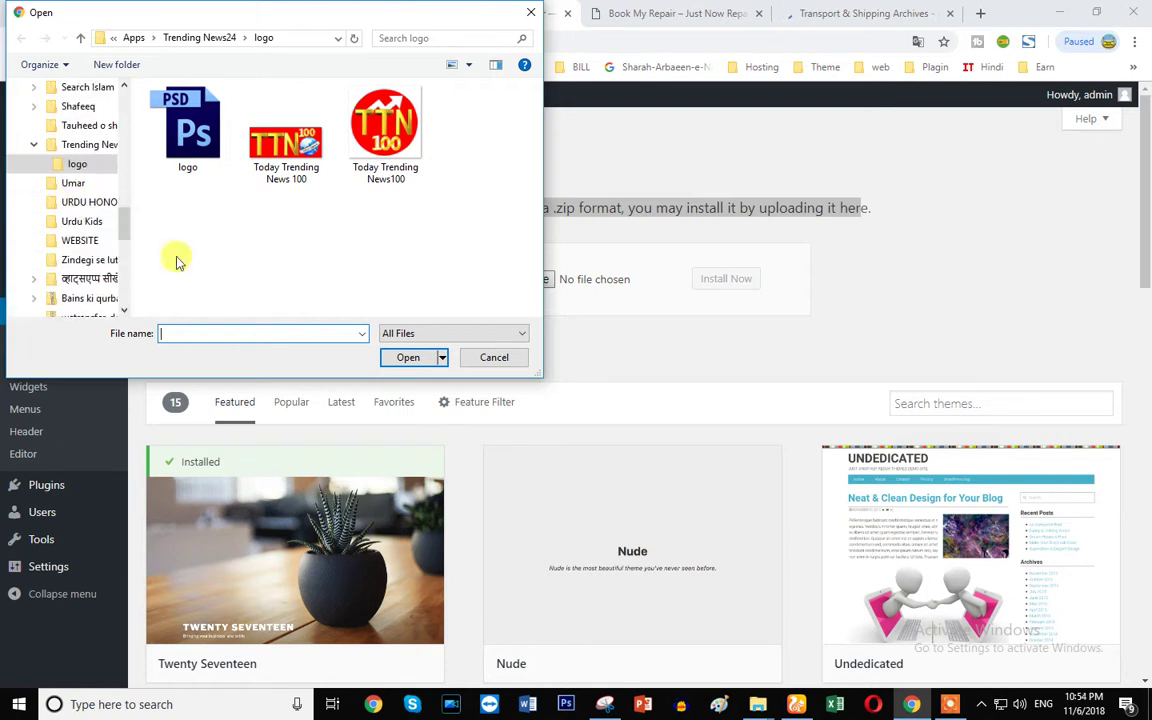
pyautogui.scroll(4, 88, 165)
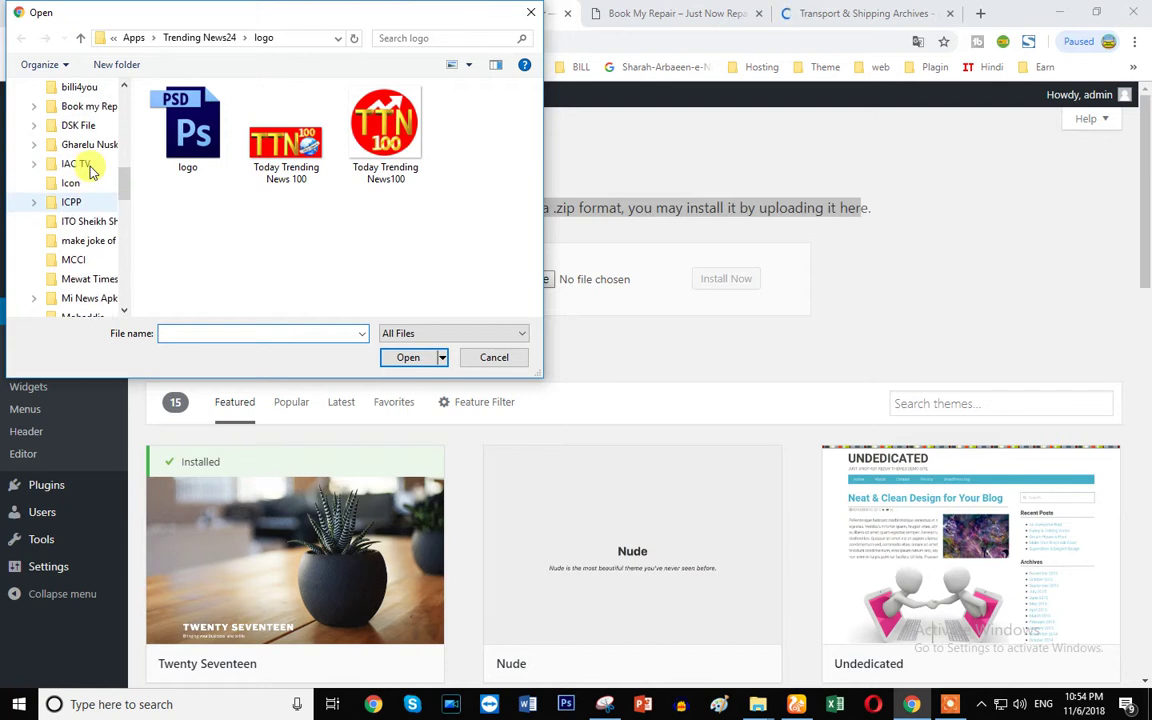
pyautogui.scroll(3, 60, 130)
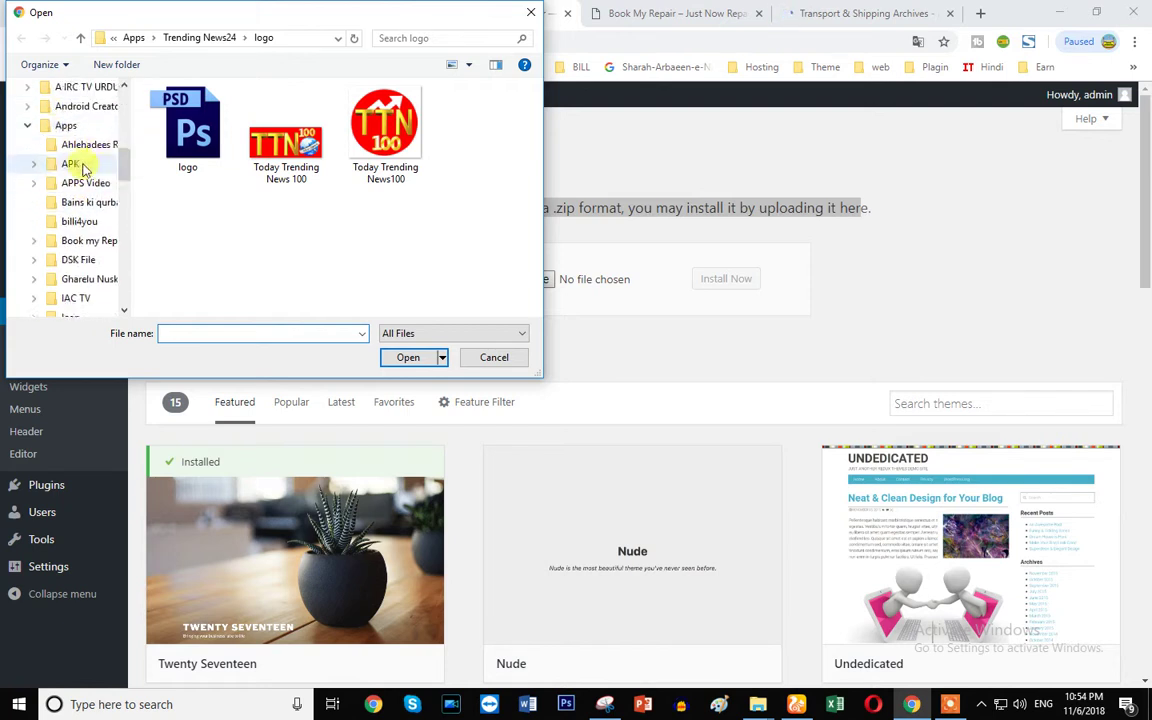
pyautogui.click(67, 145)
pyautogui.scroll(-5, 200, 220)
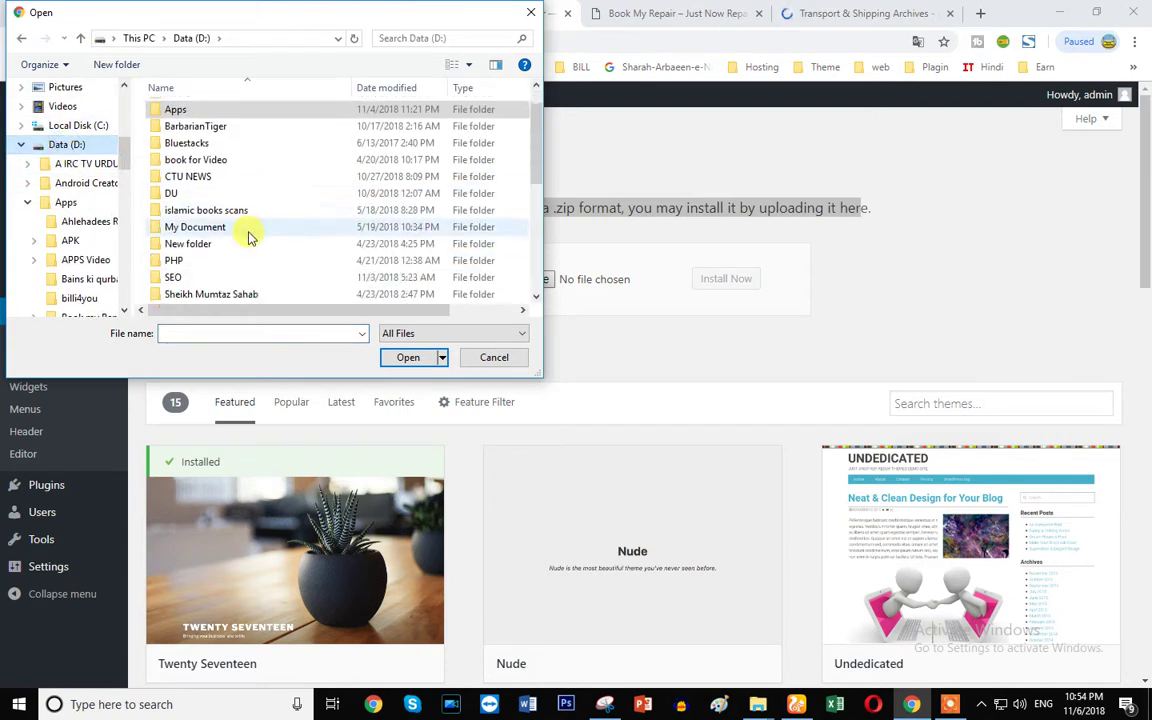
pyautogui.scroll(1, 180, 205)
pyautogui.doubleClick(180, 207)
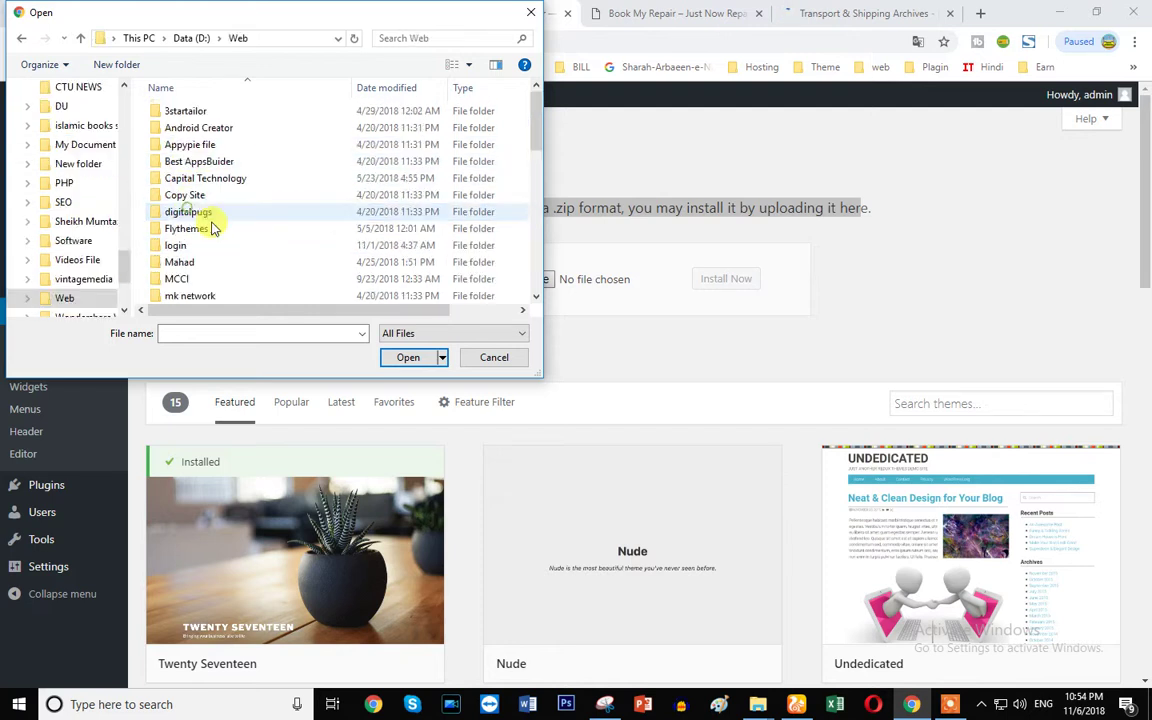
pyautogui.scroll(-1, 240, 235)
pyautogui.scroll(-2, 230, 258)
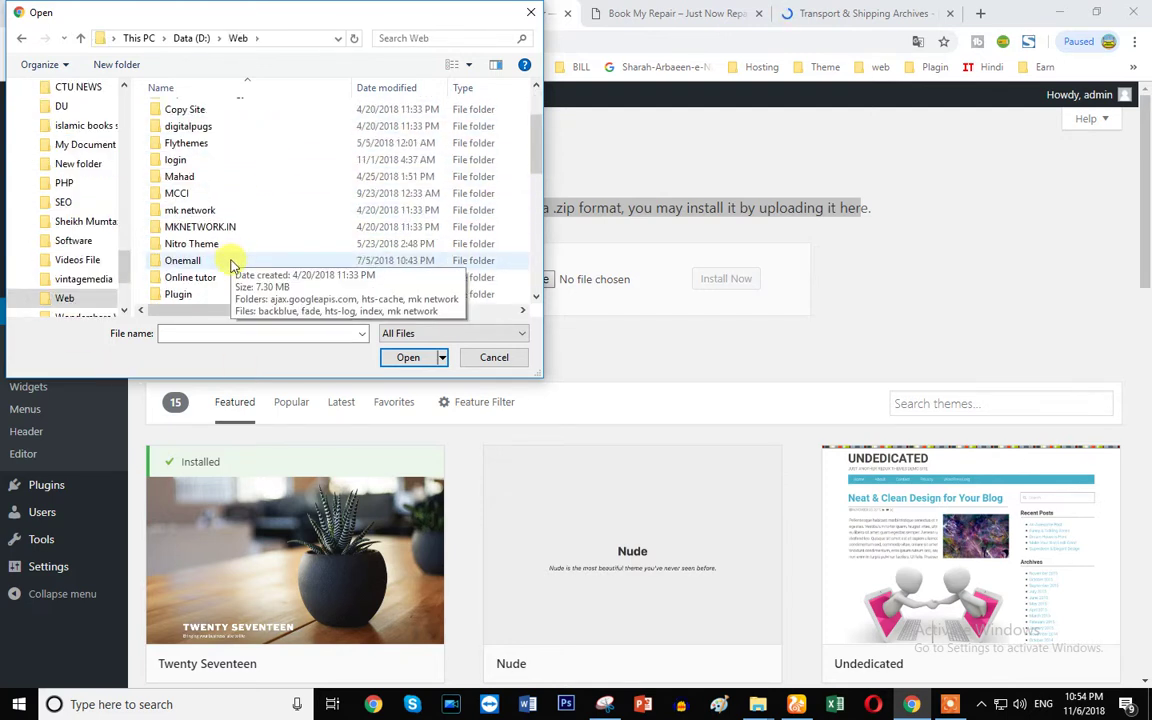
pyautogui.scroll(-2, 229, 265)
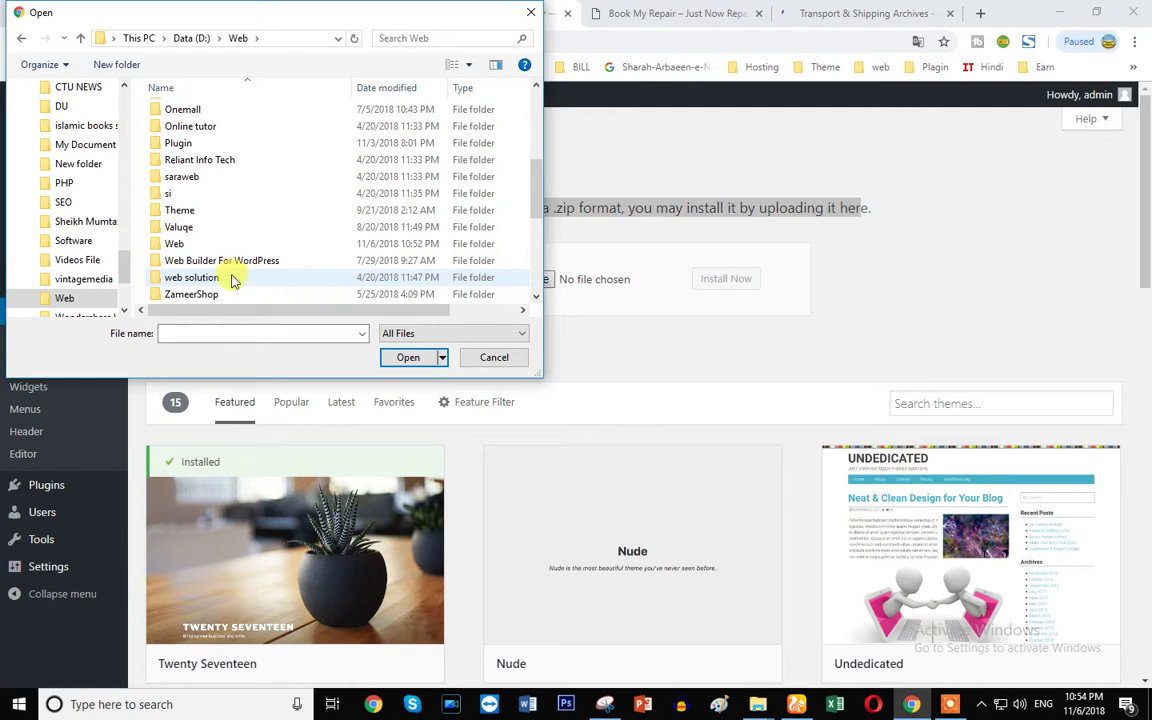
pyautogui.scroll(-1, 236, 280)
pyautogui.scroll(1, 230, 285)
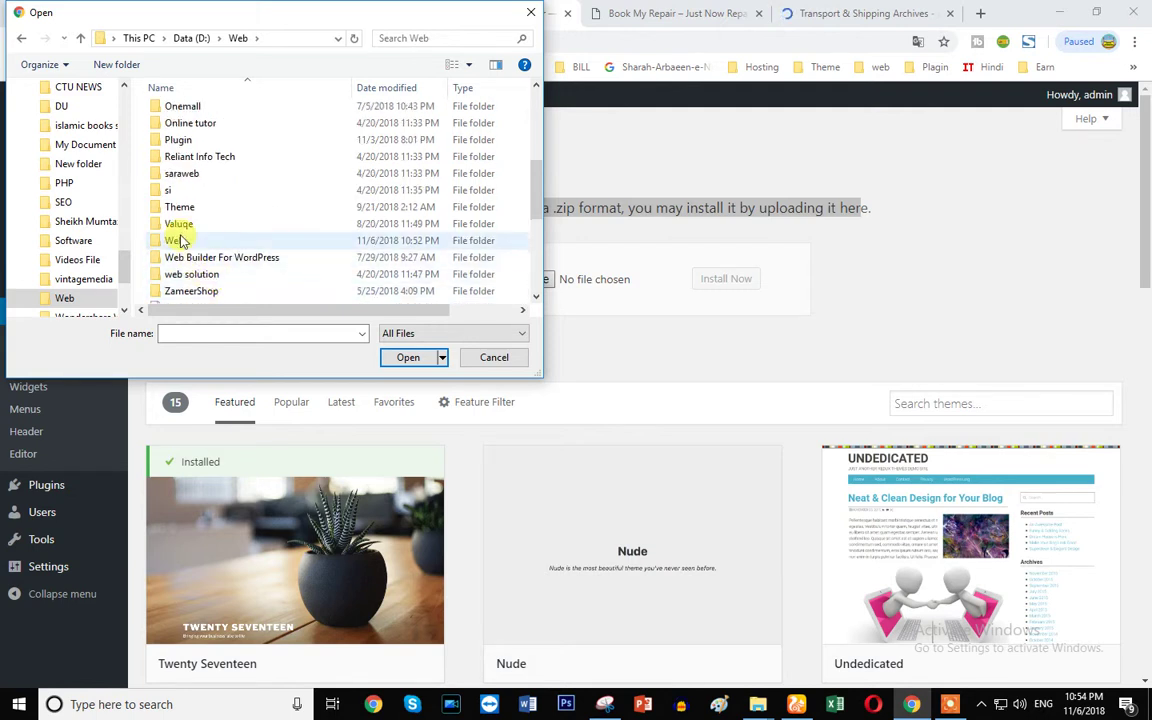
pyautogui.doubleClick(180, 239)
# - Choose computer-pro.zip from Book my Repair\computer_theme_package and start installing it
pyautogui.doubleClick(209, 111)
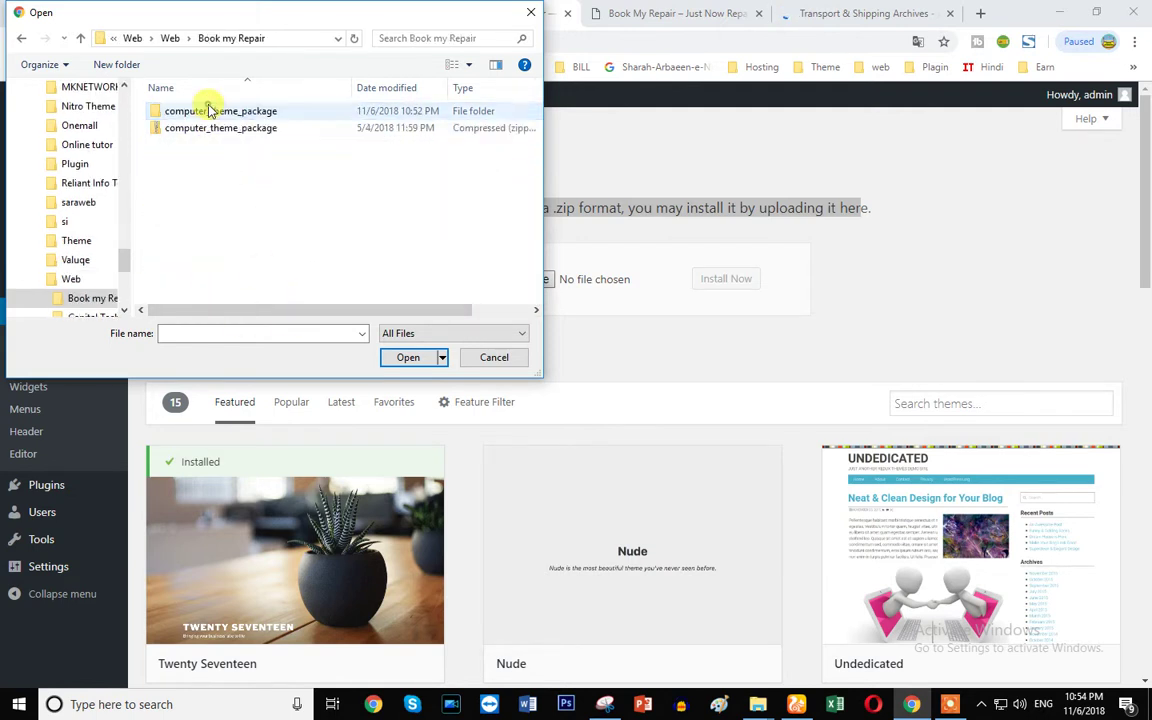
pyautogui.doubleClick(240, 114)
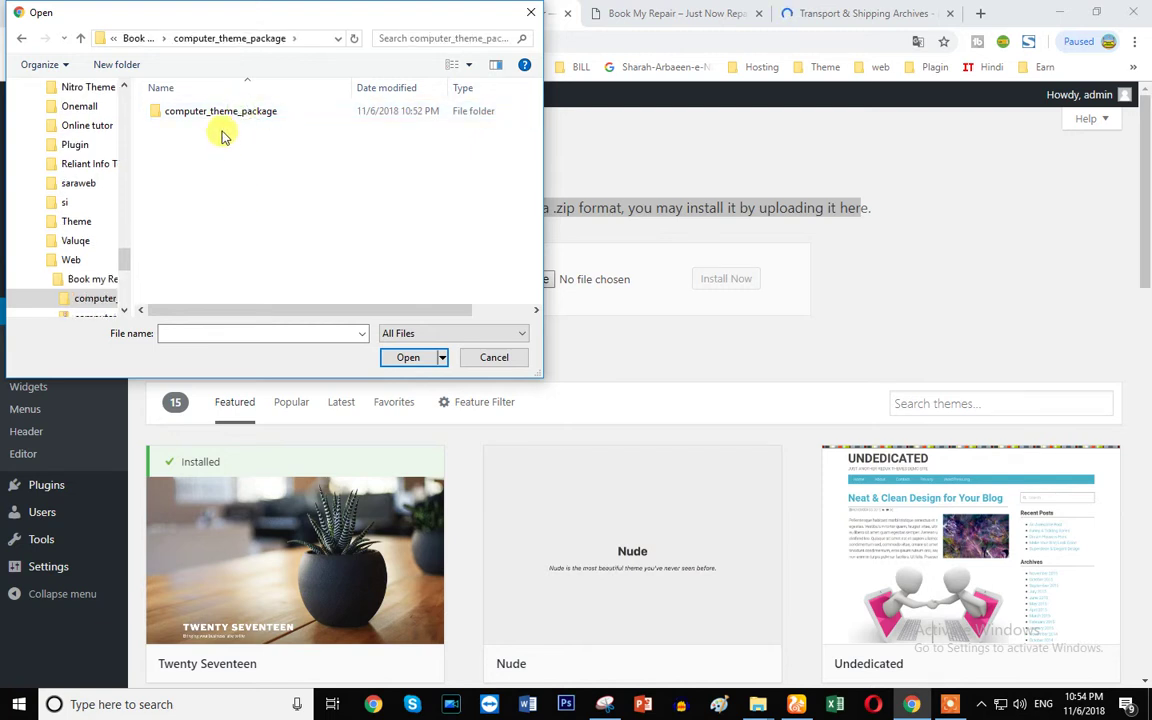
pyautogui.doubleClick(228, 112)
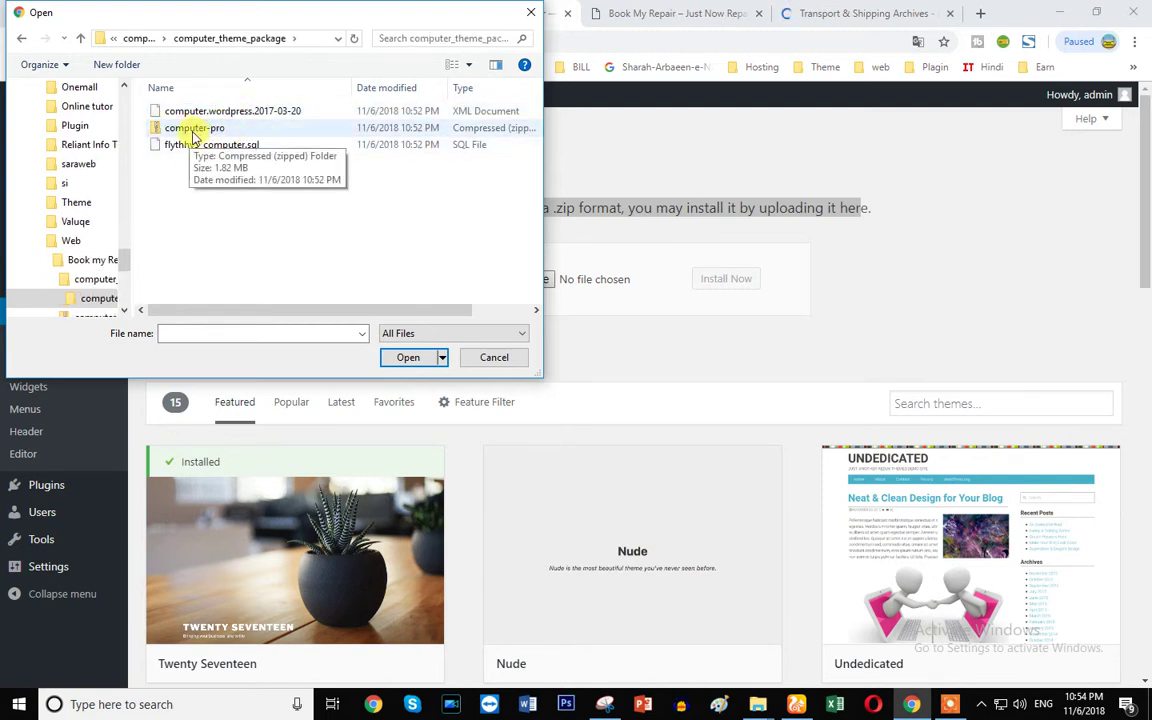
pyautogui.click(195, 128)
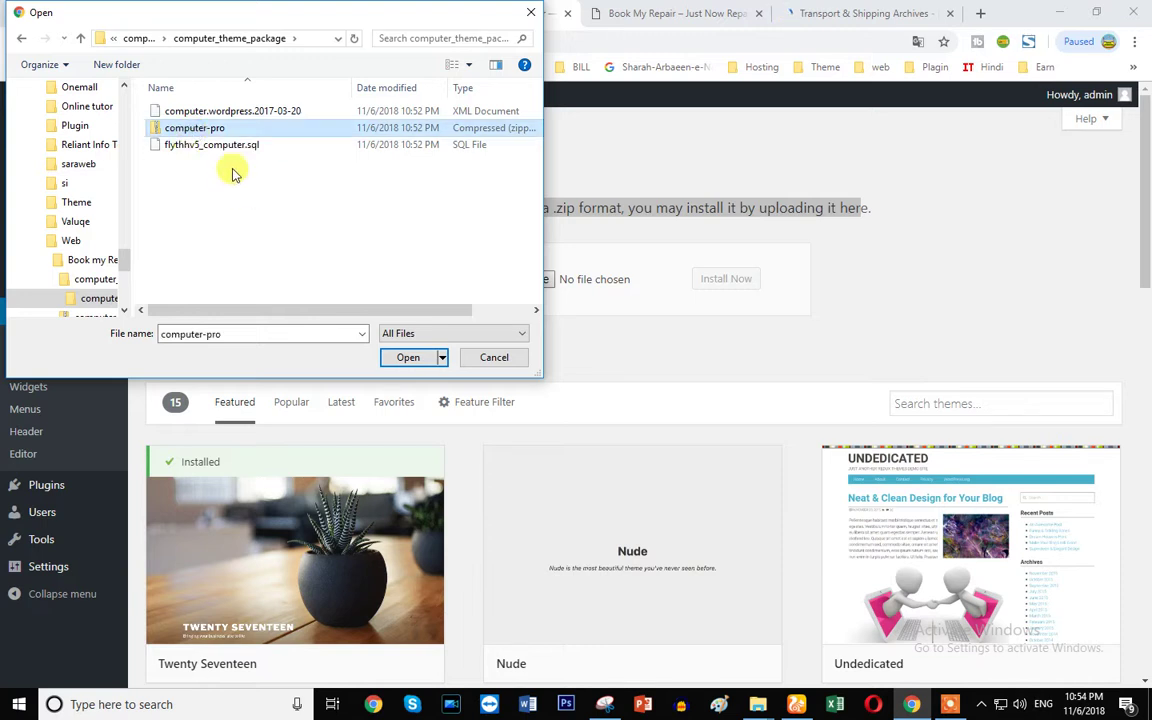
pyautogui.click(407, 362)
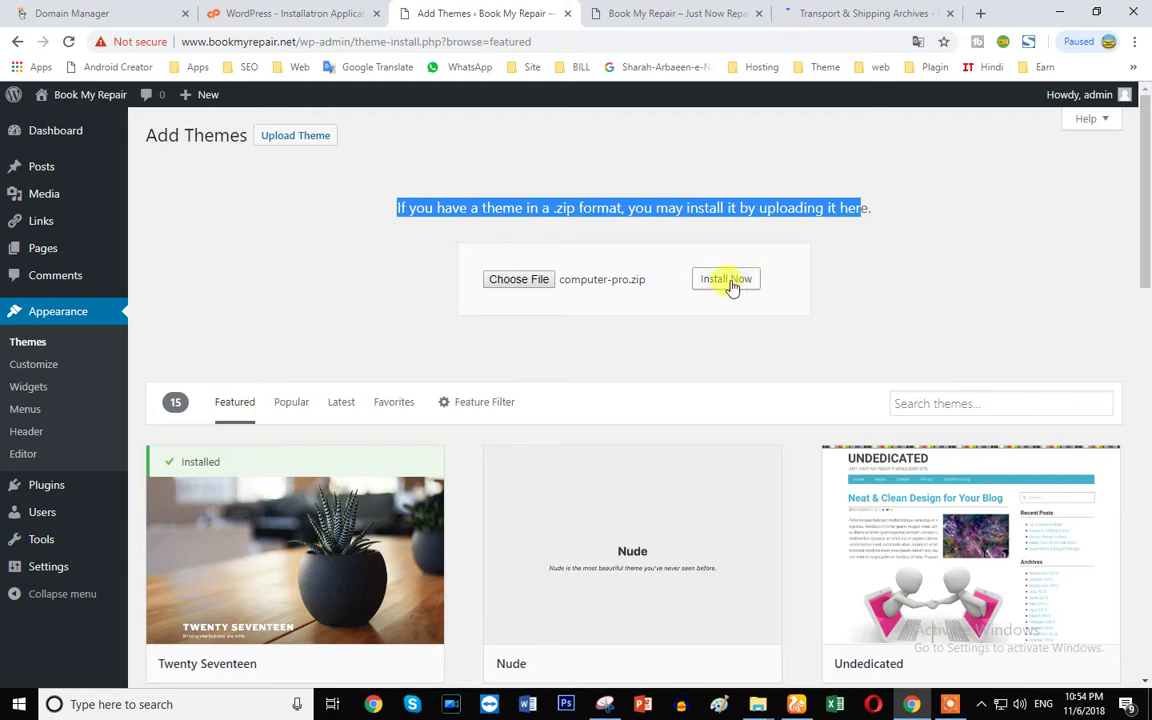
pyautogui.click(729, 280)
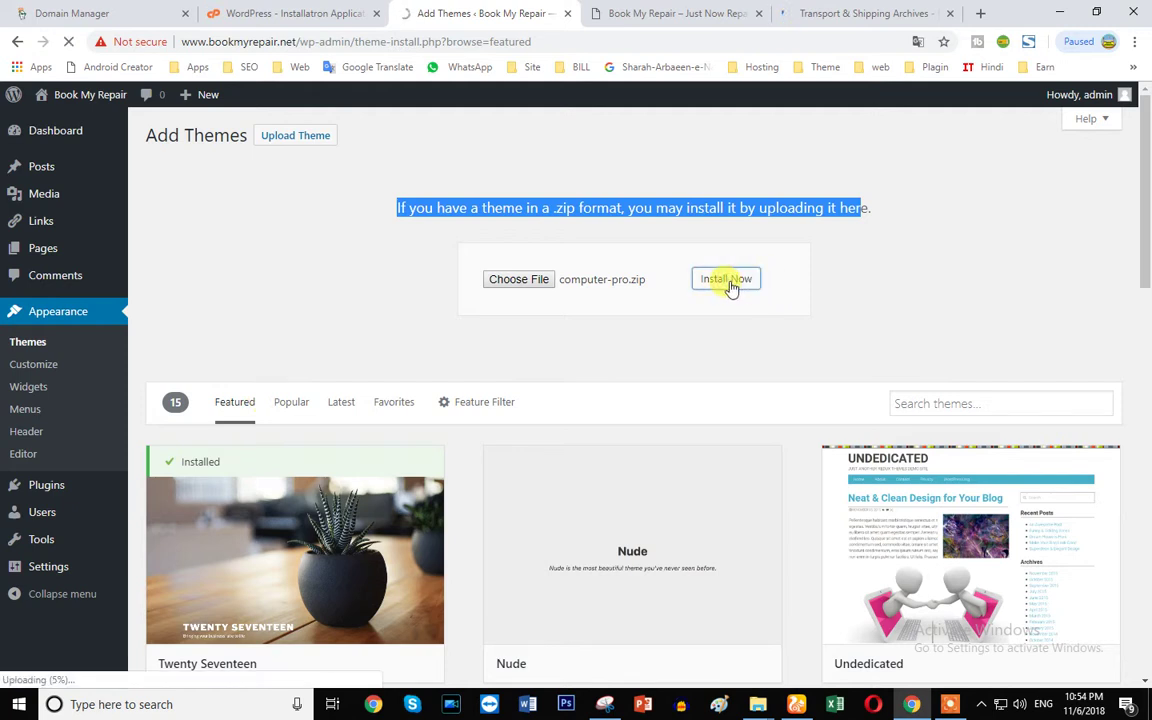
# - Close the Transport & Shipping Archives tab and return to the Add Themes upload page
pyautogui.click(830, 12)
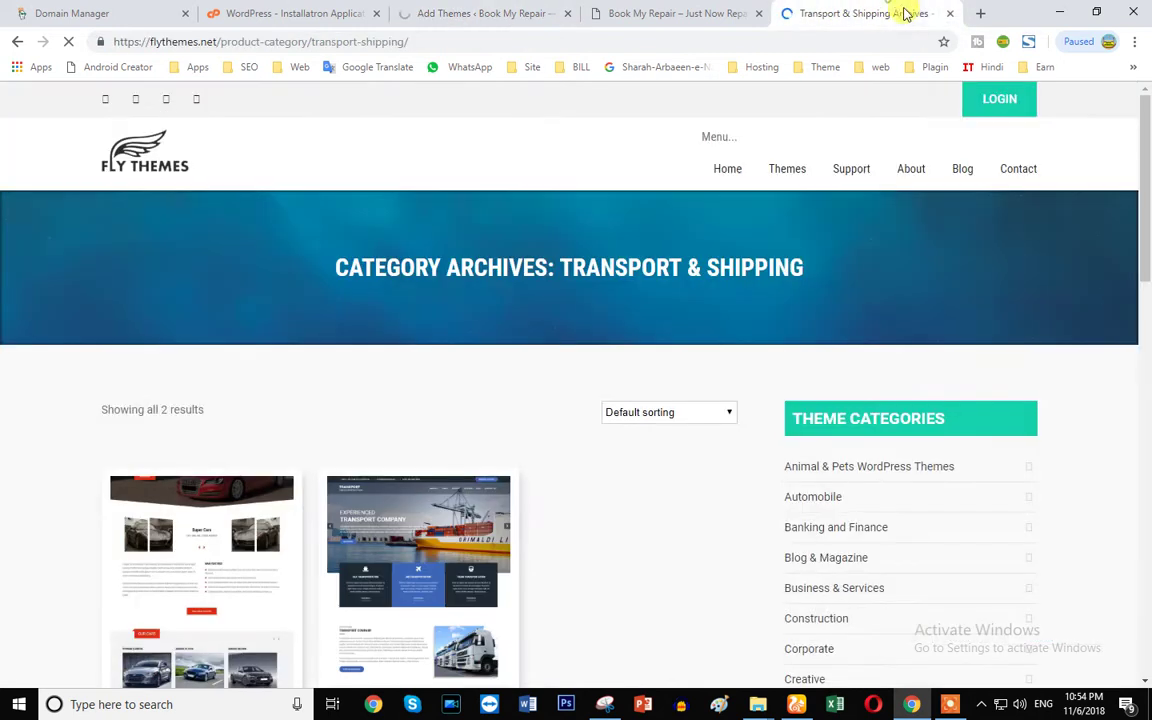
pyautogui.click(955, 14)
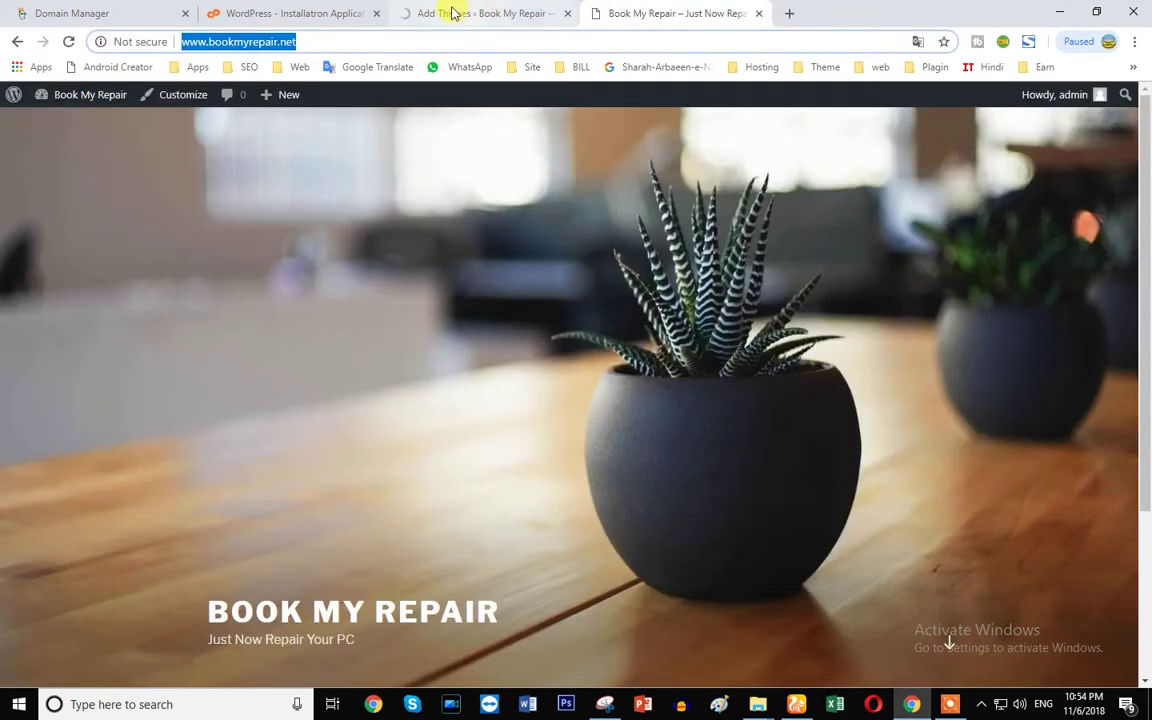
pyautogui.click(460, 12)
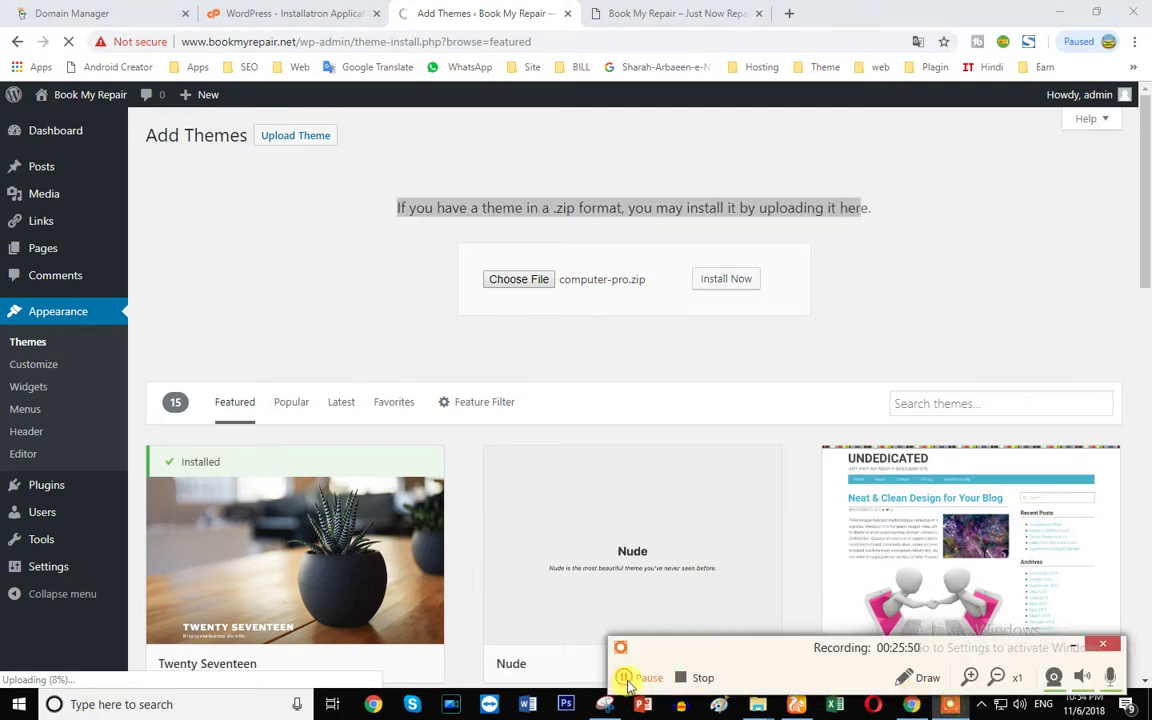
pyautogui.click(628, 680)
pyautogui.click(628, 680)
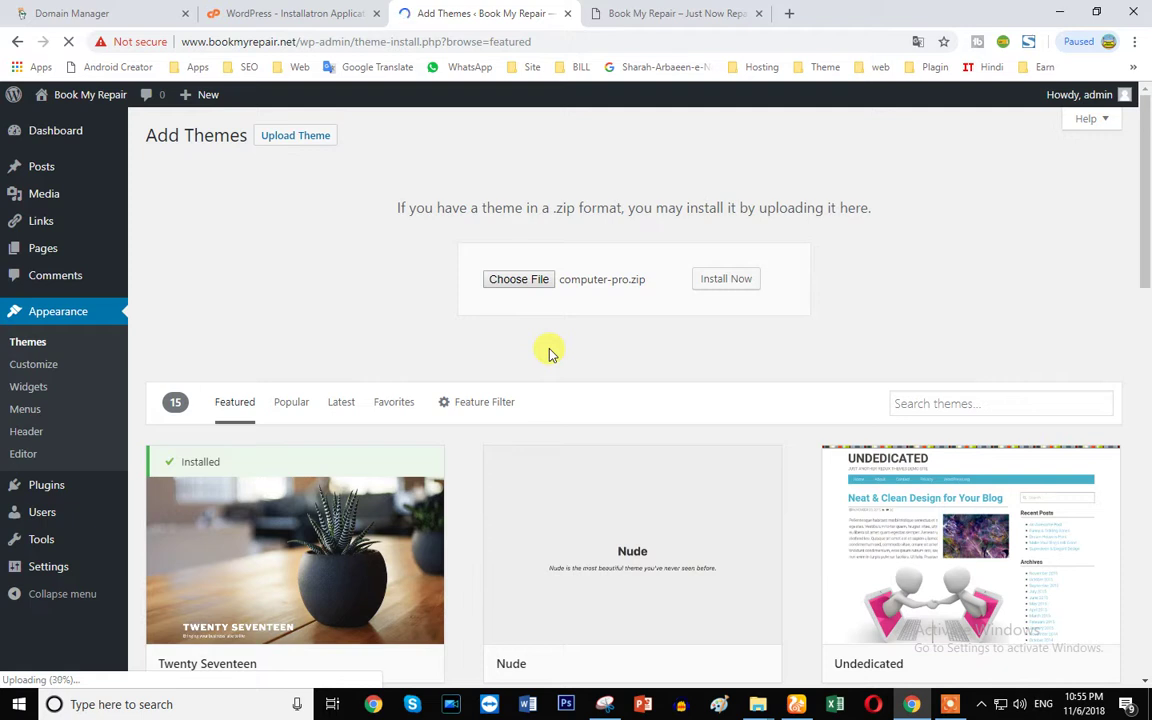
# - Check the live Book My Repair site, then return until computer-pro reports installed successfully
pyautogui.click(651, 7)
pyautogui.scroll(-3, 527, 445)
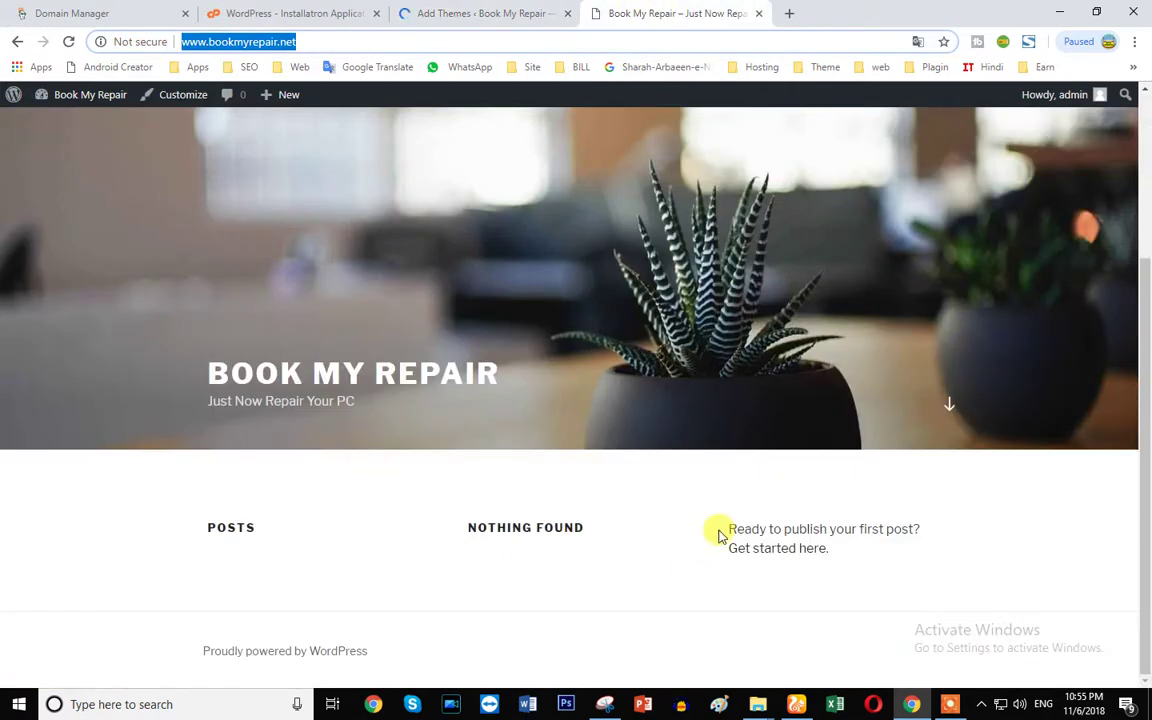
pyautogui.scroll(3, 643, 521)
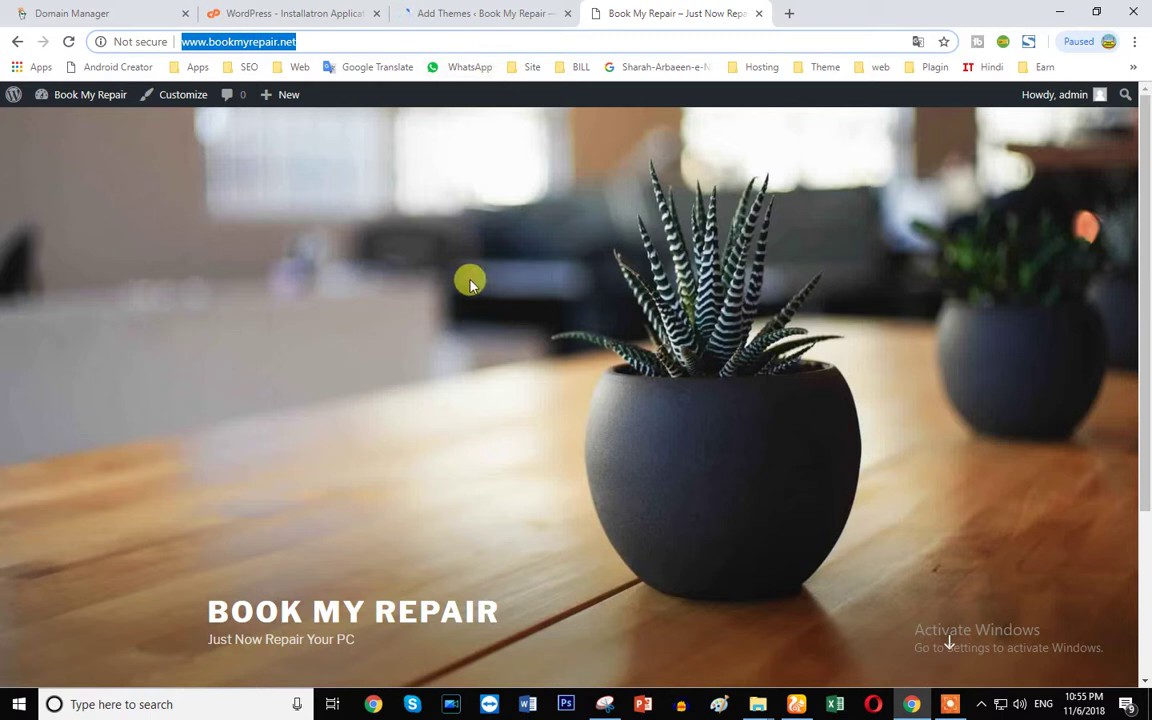
pyautogui.click(476, 10)
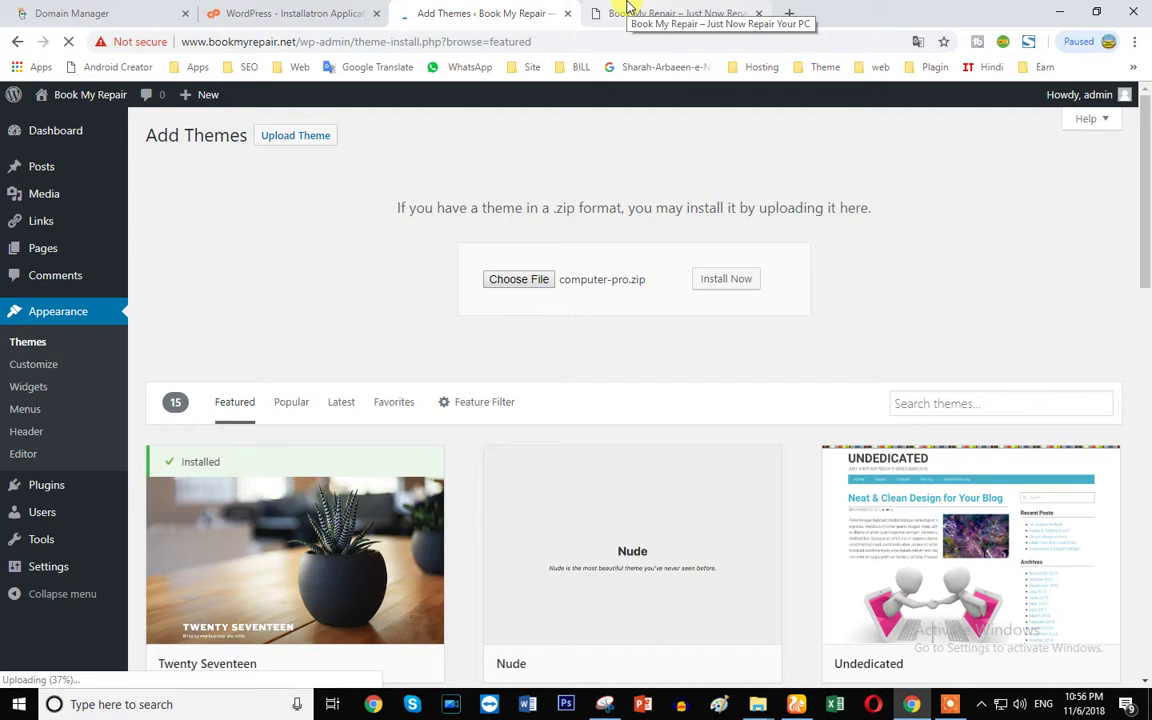
pyautogui.click(950, 704)
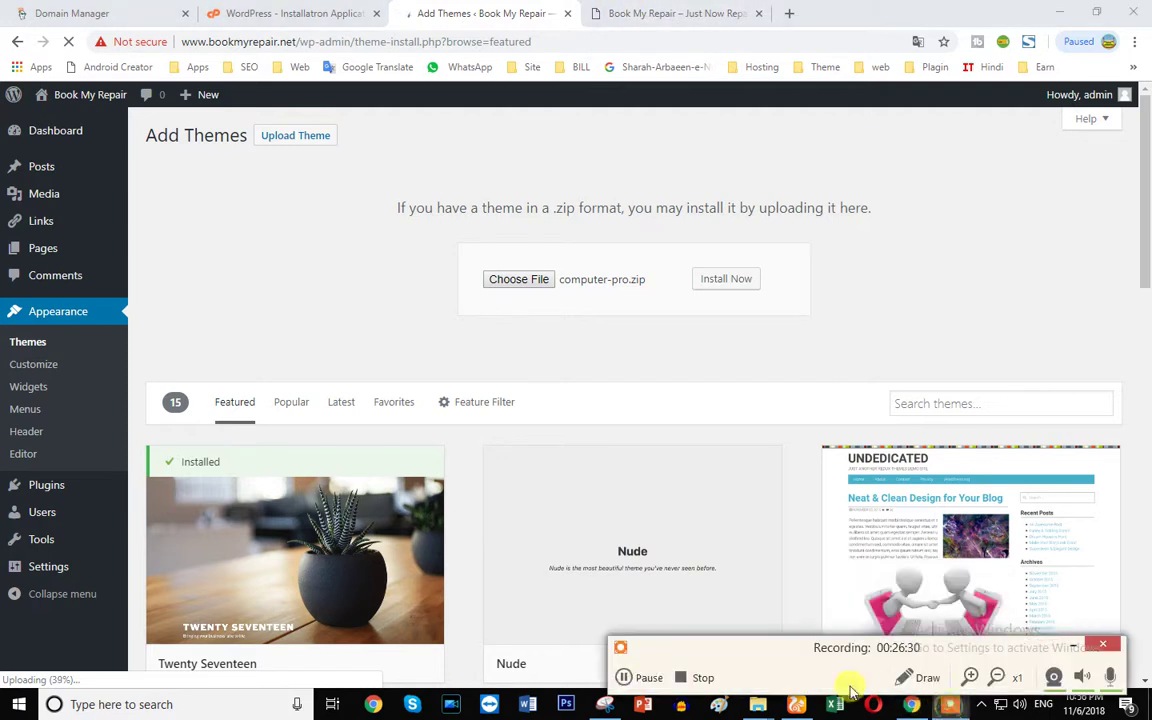
pyautogui.click(622, 678)
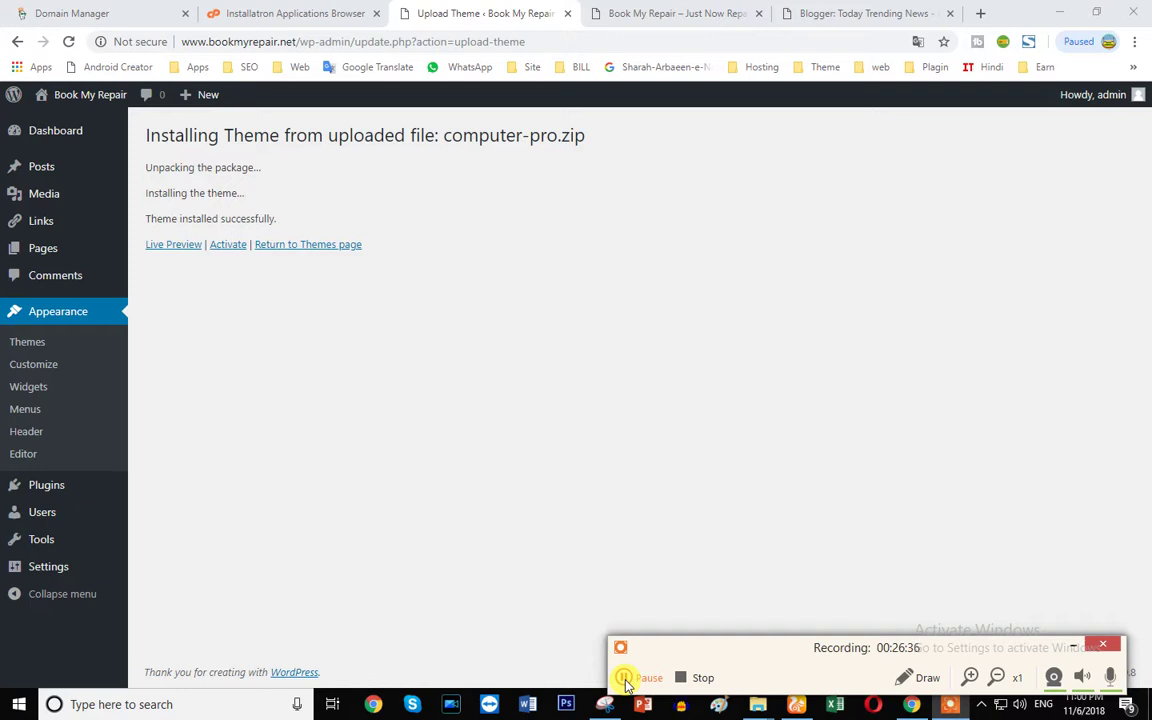
# - Open the Computer Pro live preview in a new tab and activate the theme
pyautogui.rightClick(170, 250)
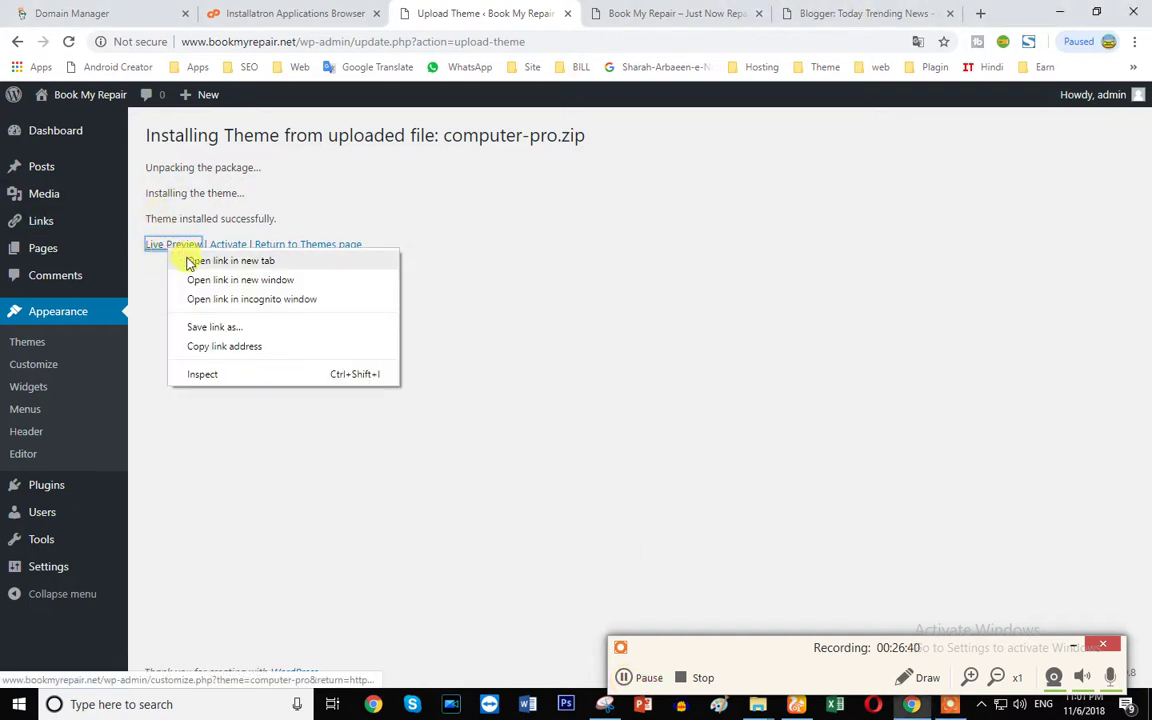
pyautogui.click(186, 261)
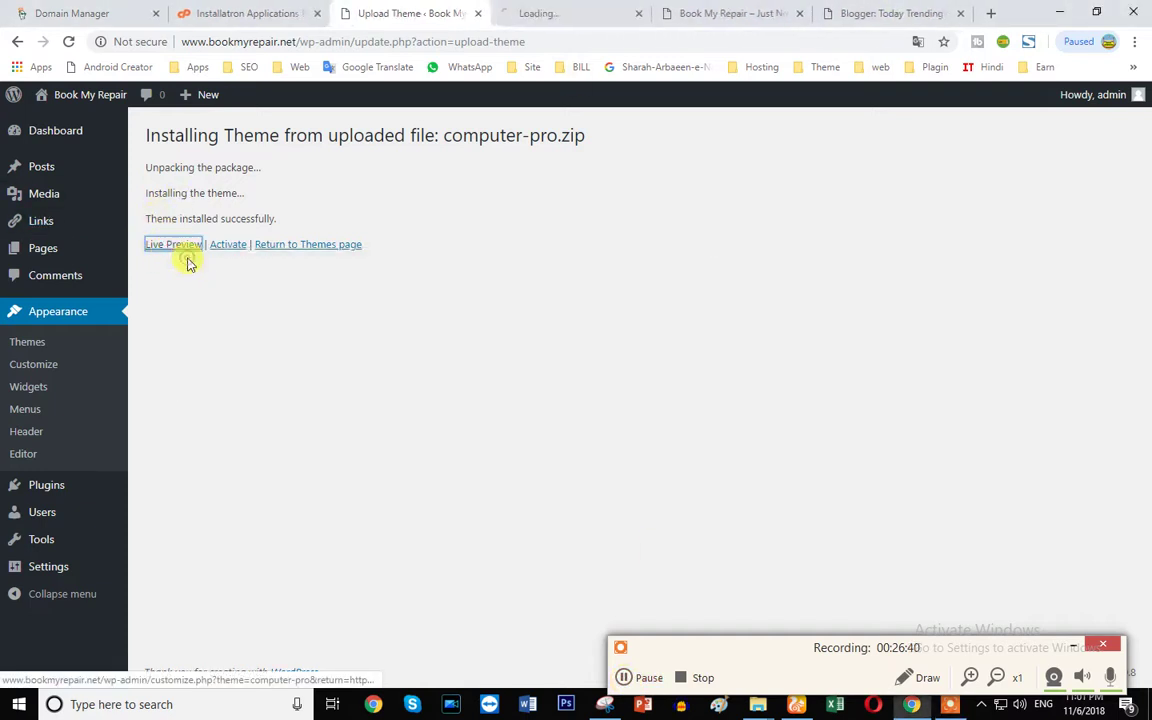
pyautogui.click(538, 13)
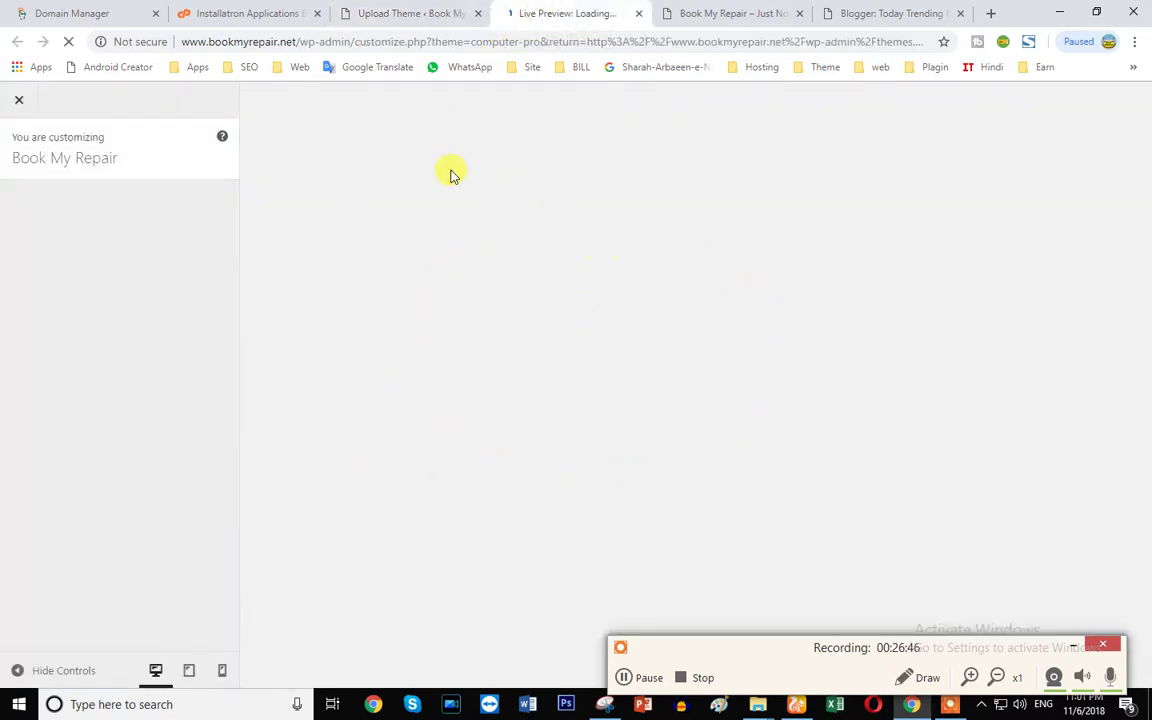
pyautogui.click(398, 15)
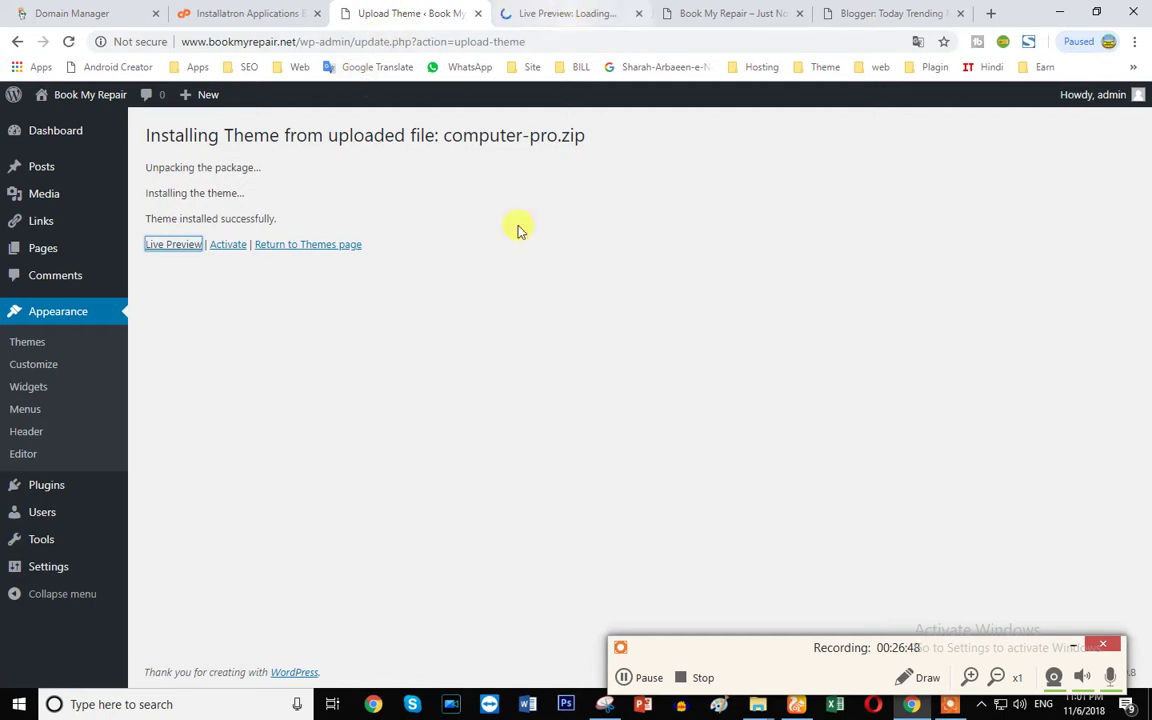
pyautogui.click(227, 246)
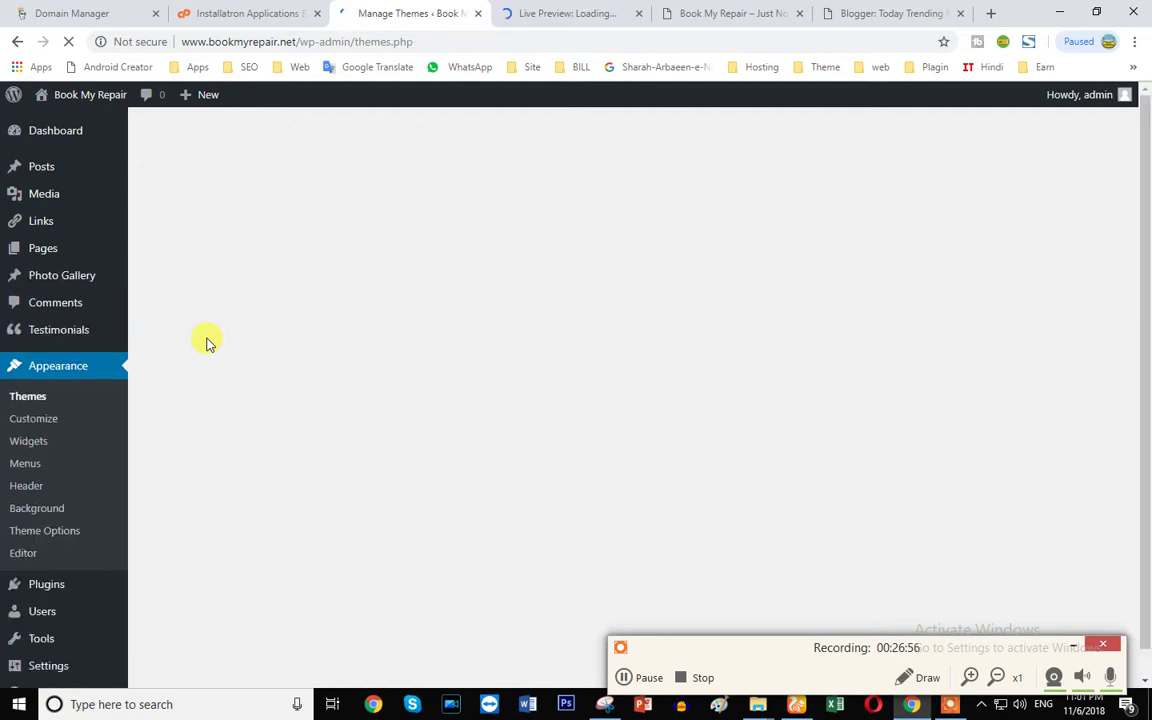
# - Close the stalled Live Preview tab and switch to the Book My Repair front page
pyautogui.click(535, 14)
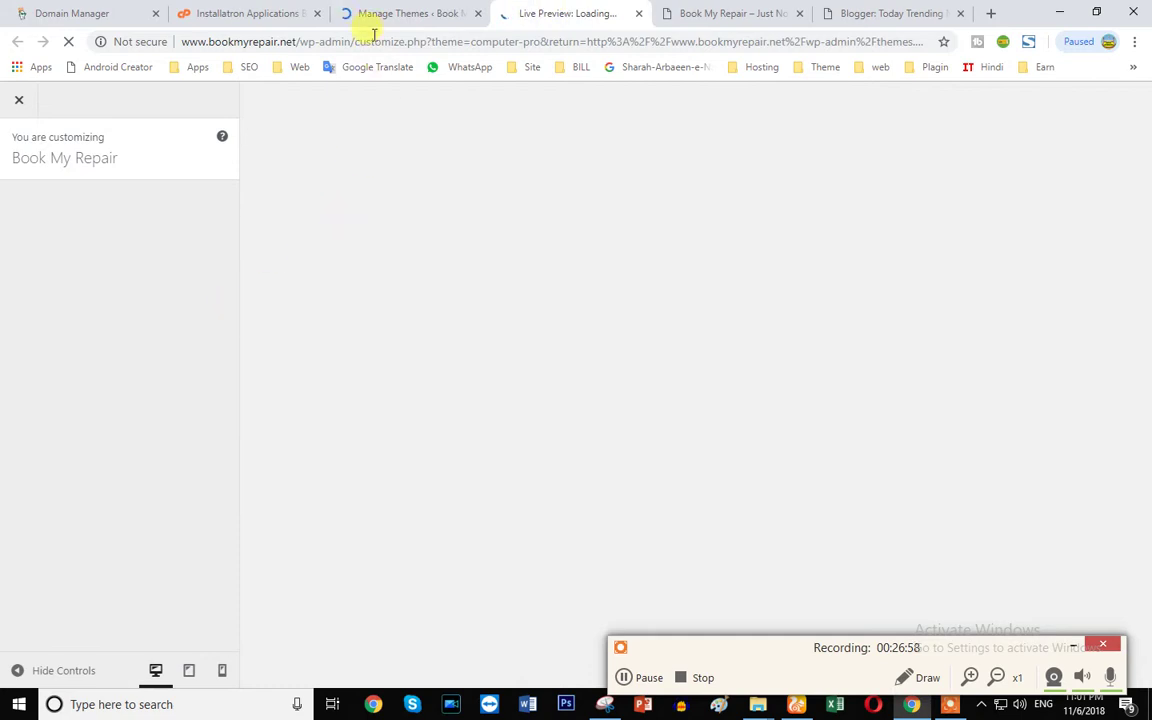
pyautogui.click(404, 13)
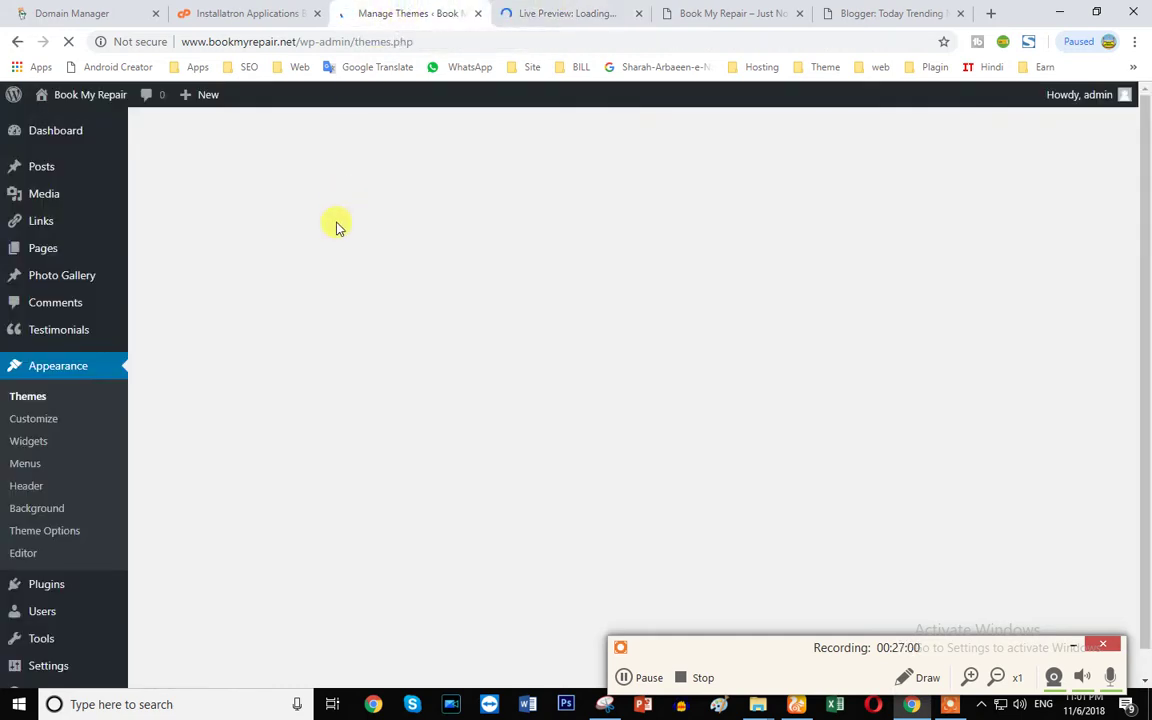
pyautogui.click(560, 14)
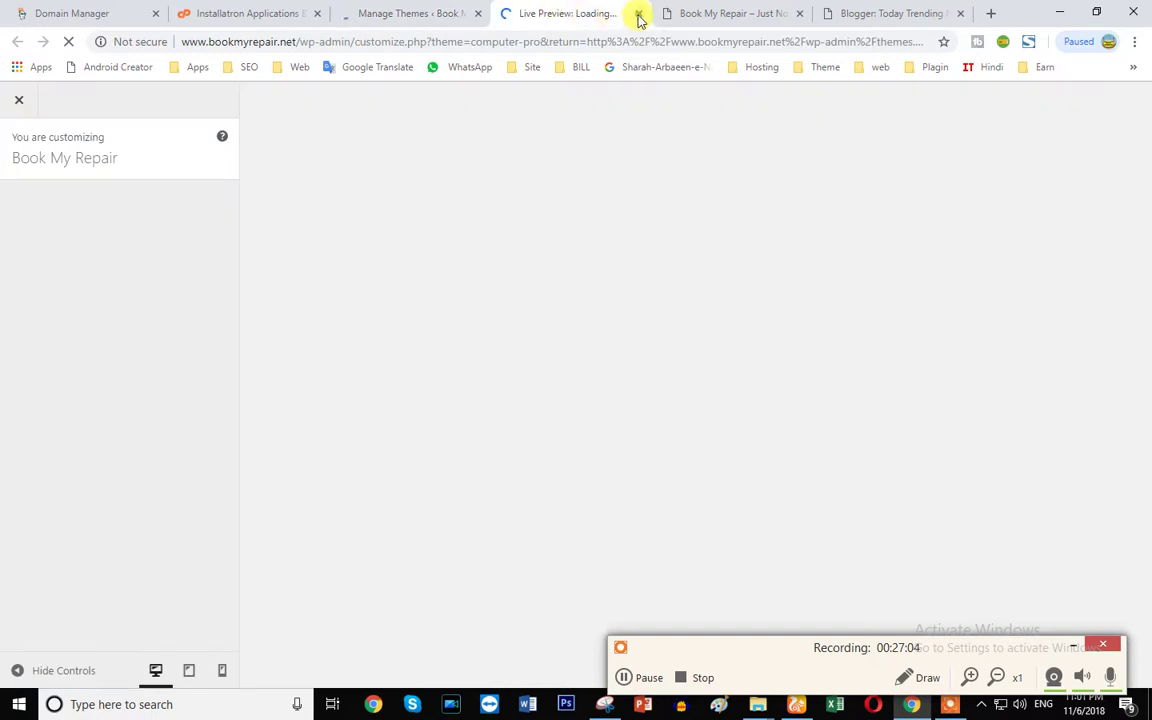
pyautogui.click(638, 13)
pyautogui.click(600, 14)
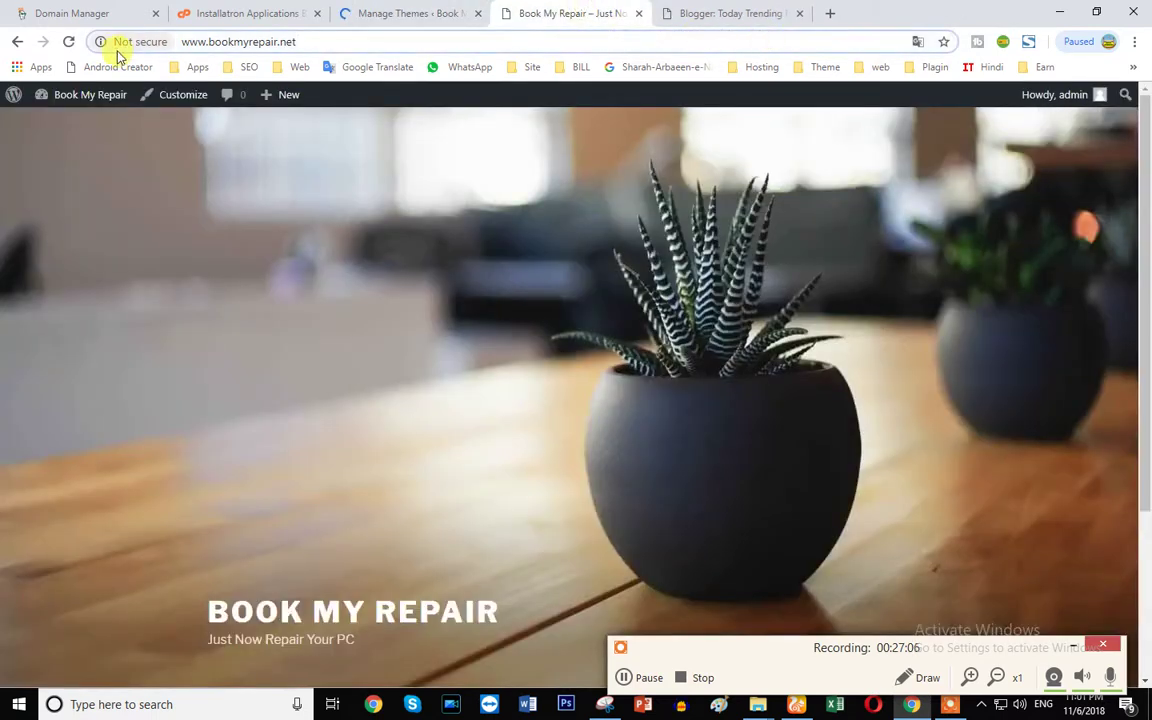
# - Check that the Manage Themes page shows 'Active: Computer Pro'
pyautogui.scroll(-3, 481, 334)
pyautogui.scroll(1, 393, 442)
pyautogui.scroll(-1, 450, 500)
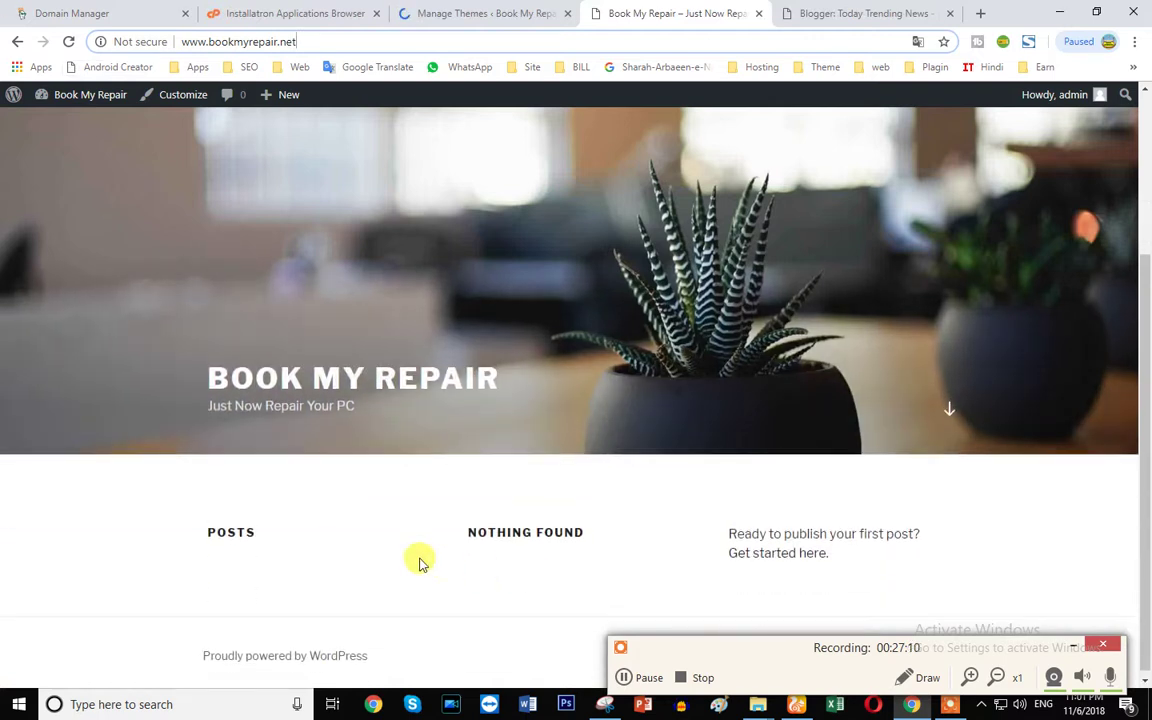
pyautogui.scroll(2, 420, 562)
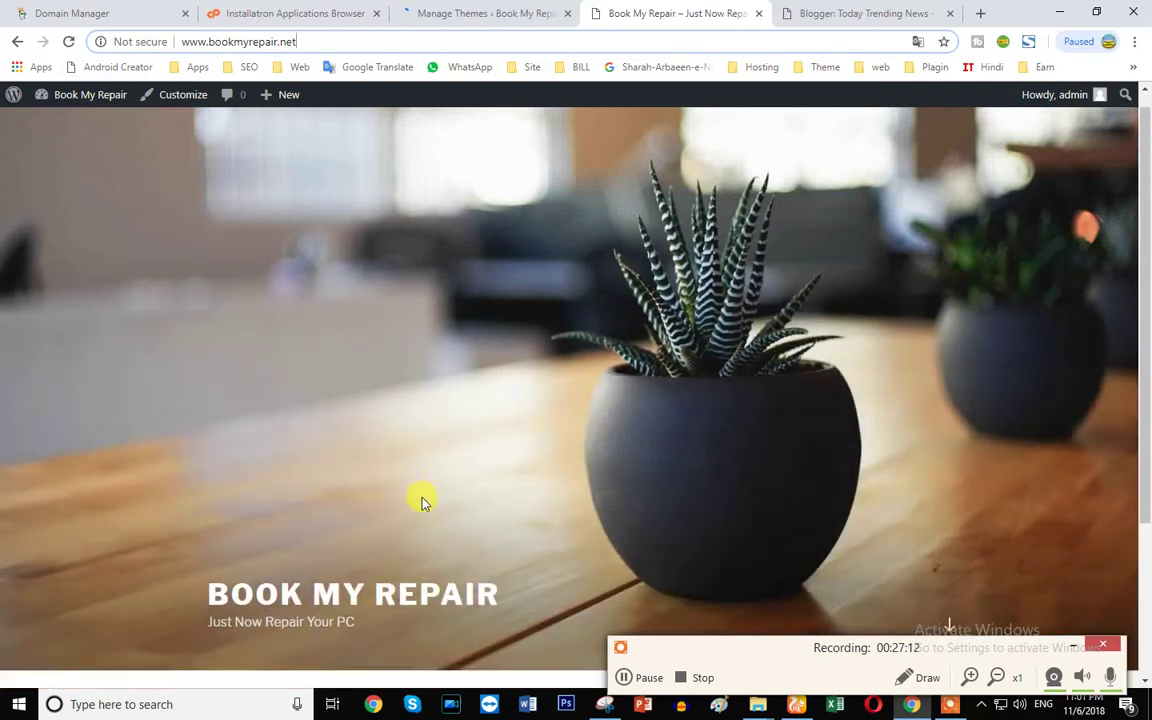
pyautogui.scroll(-2, 421, 502)
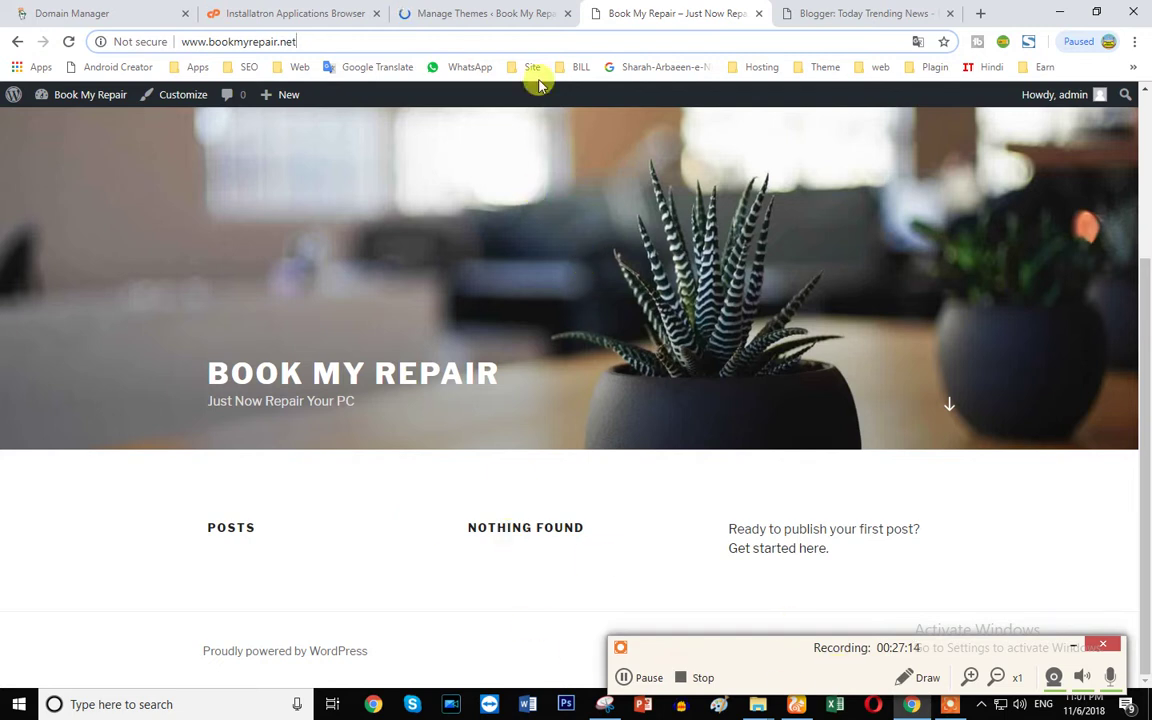
pyautogui.click(480, 14)
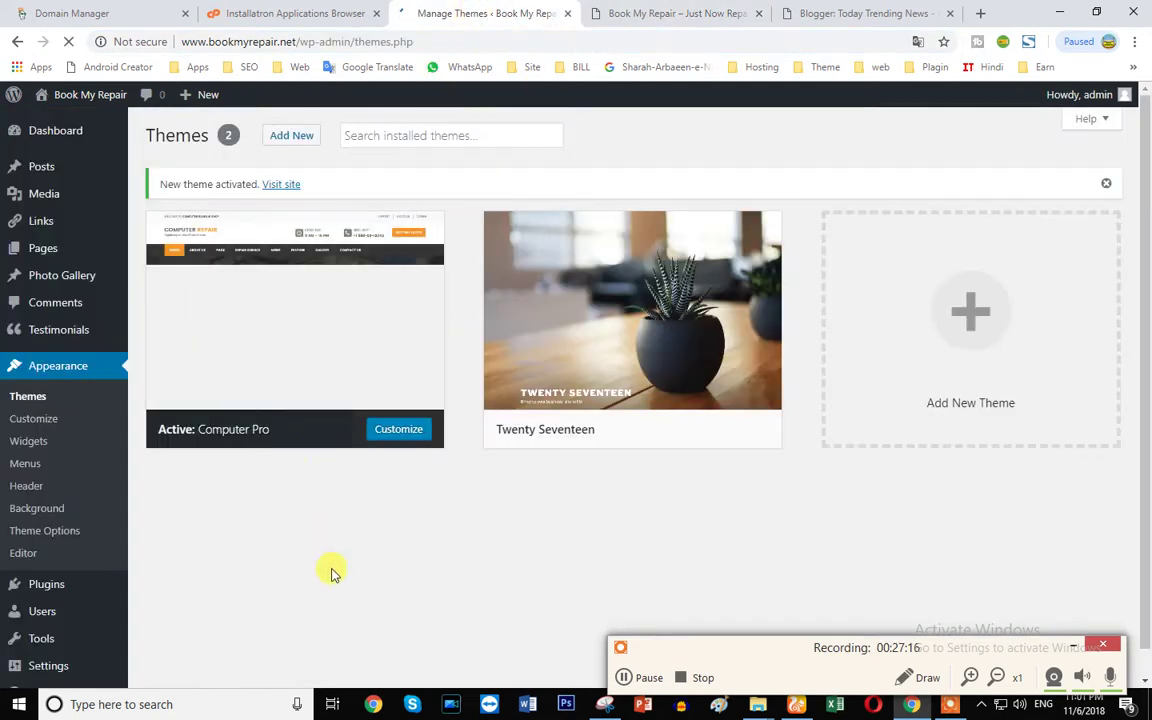
pyautogui.click(668, 13)
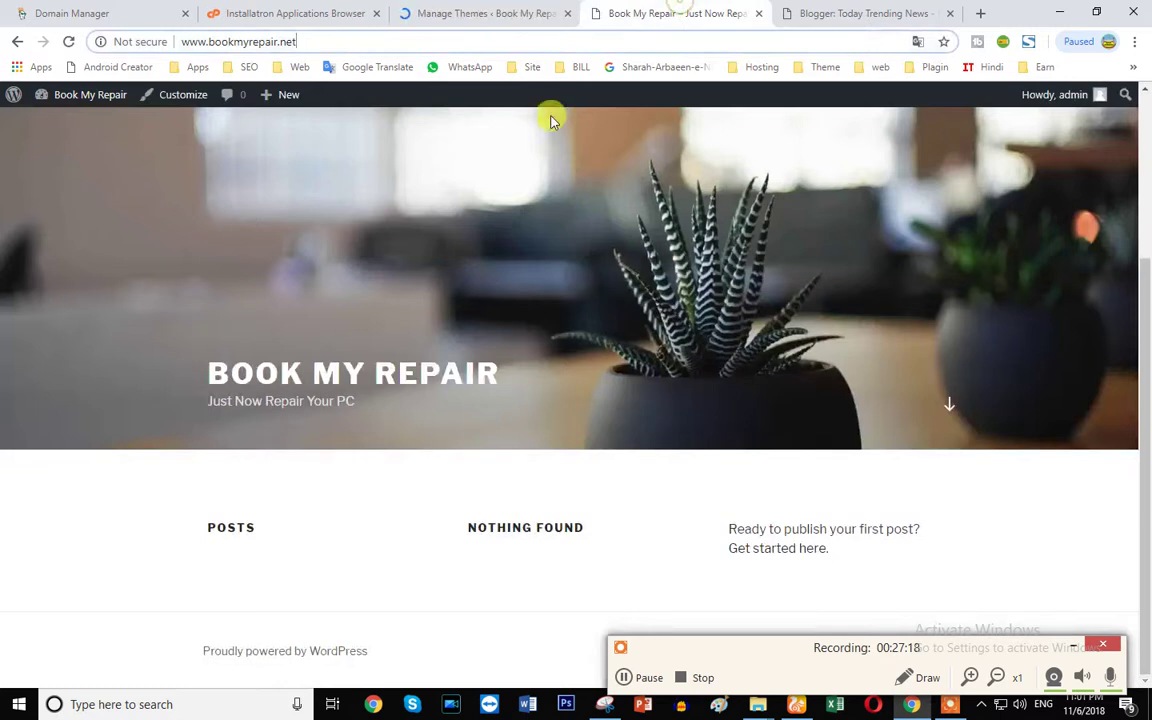
pyautogui.click(69, 44)
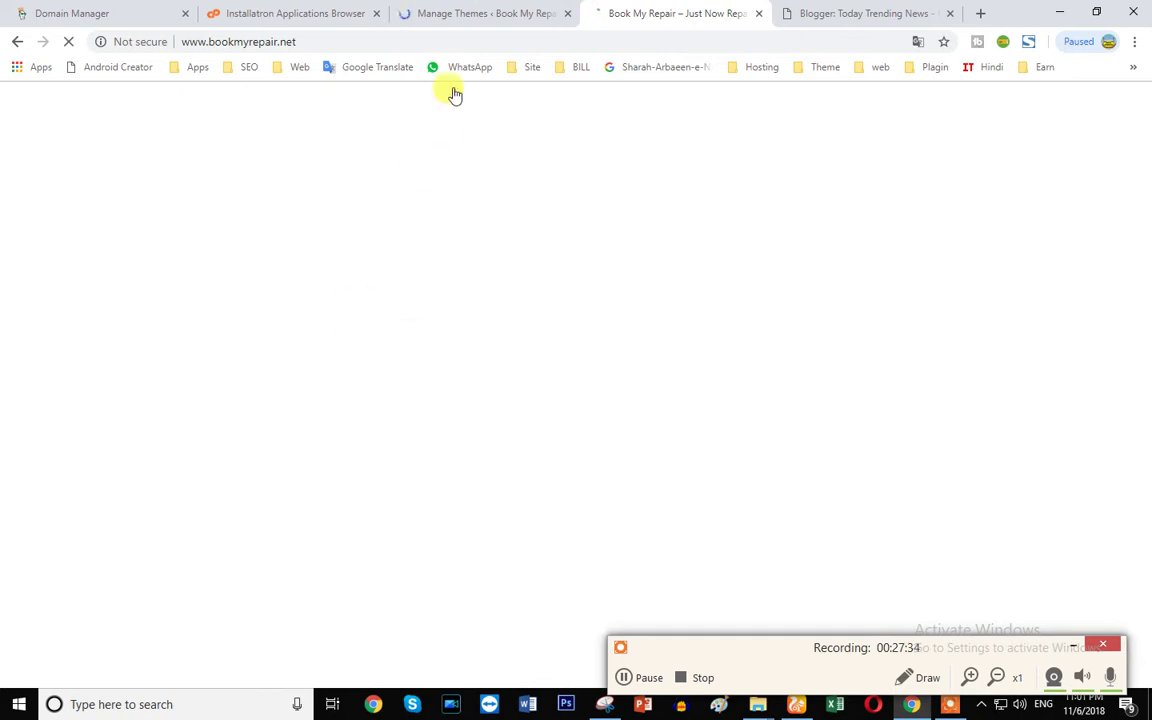
pyautogui.click(470, 14)
pyautogui.click(640, 16)
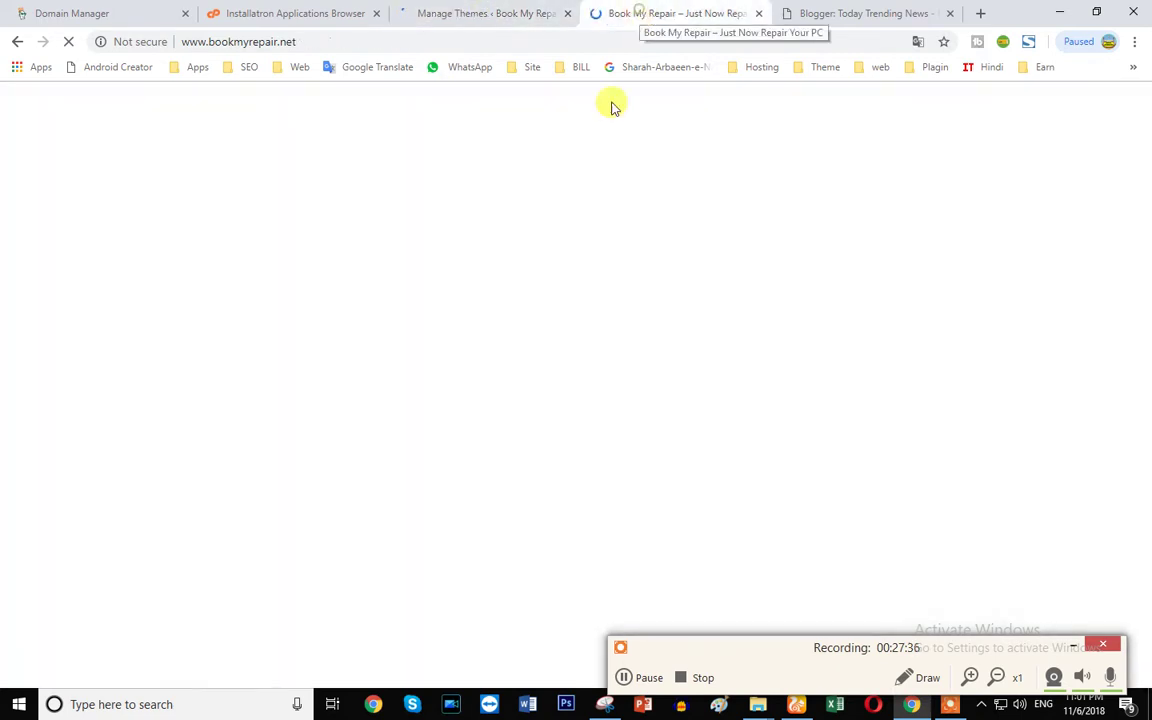
# - Scroll the reloaded homepage past services, testimonials and repair guides down to the footer
pyautogui.click(624, 678)
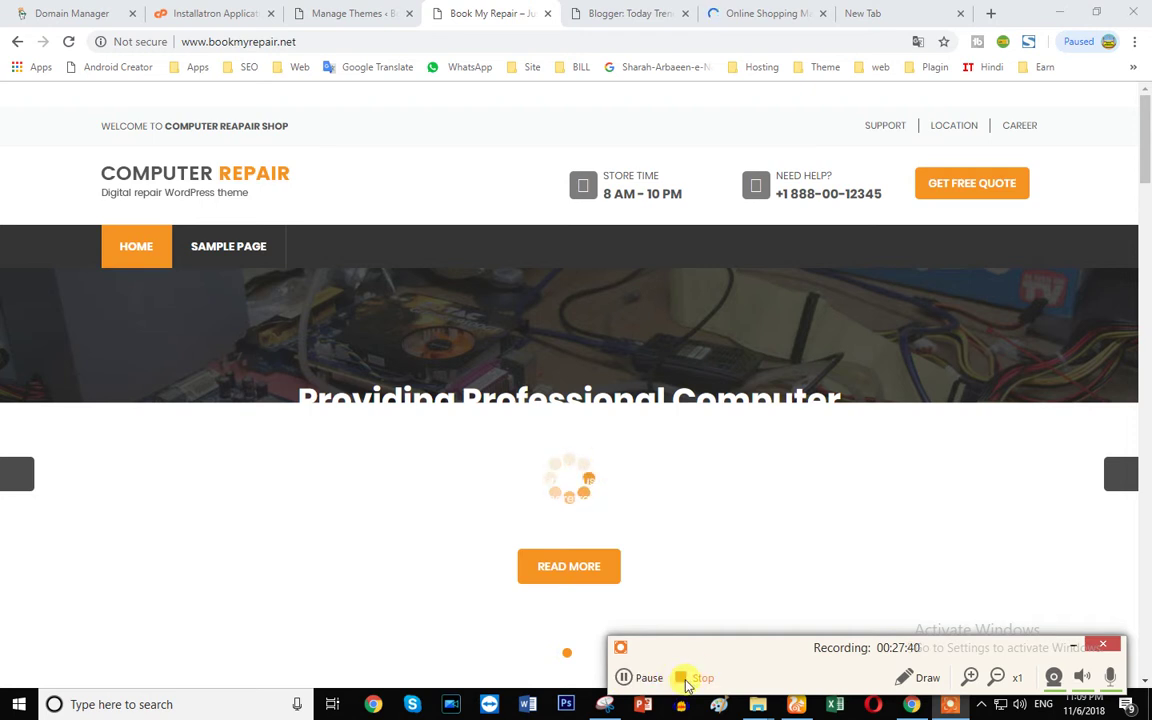
pyautogui.scroll(-10, 490, 363)
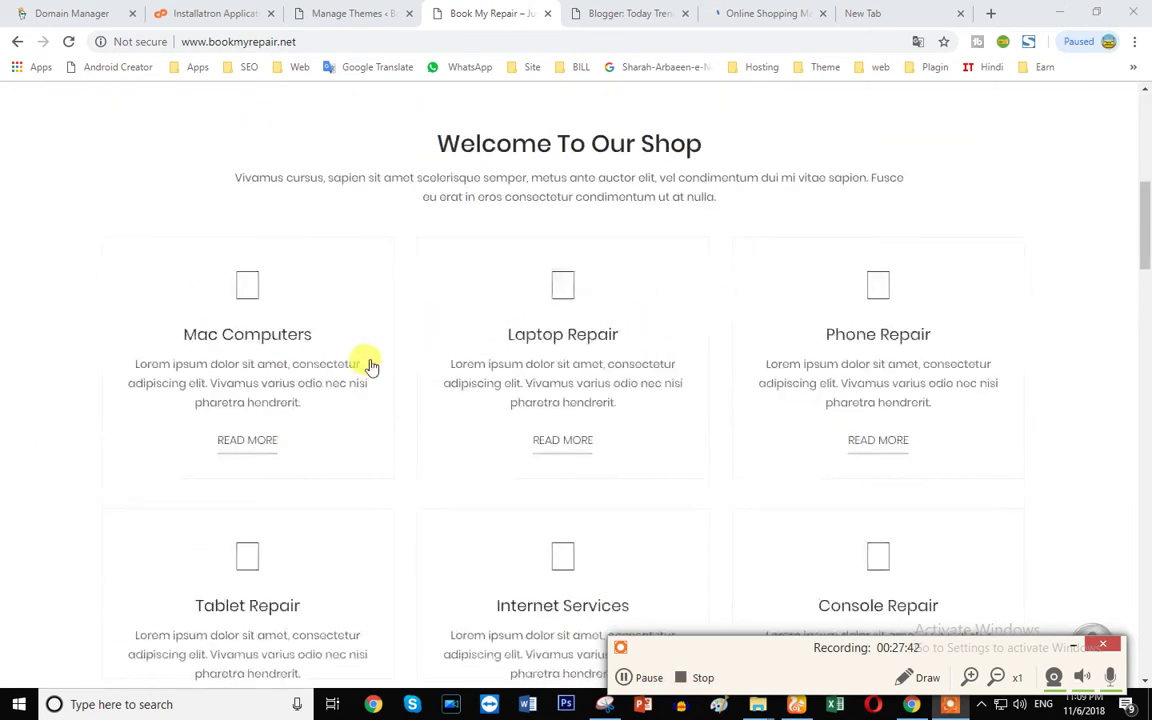
pyautogui.scroll(-8, 240, 400)
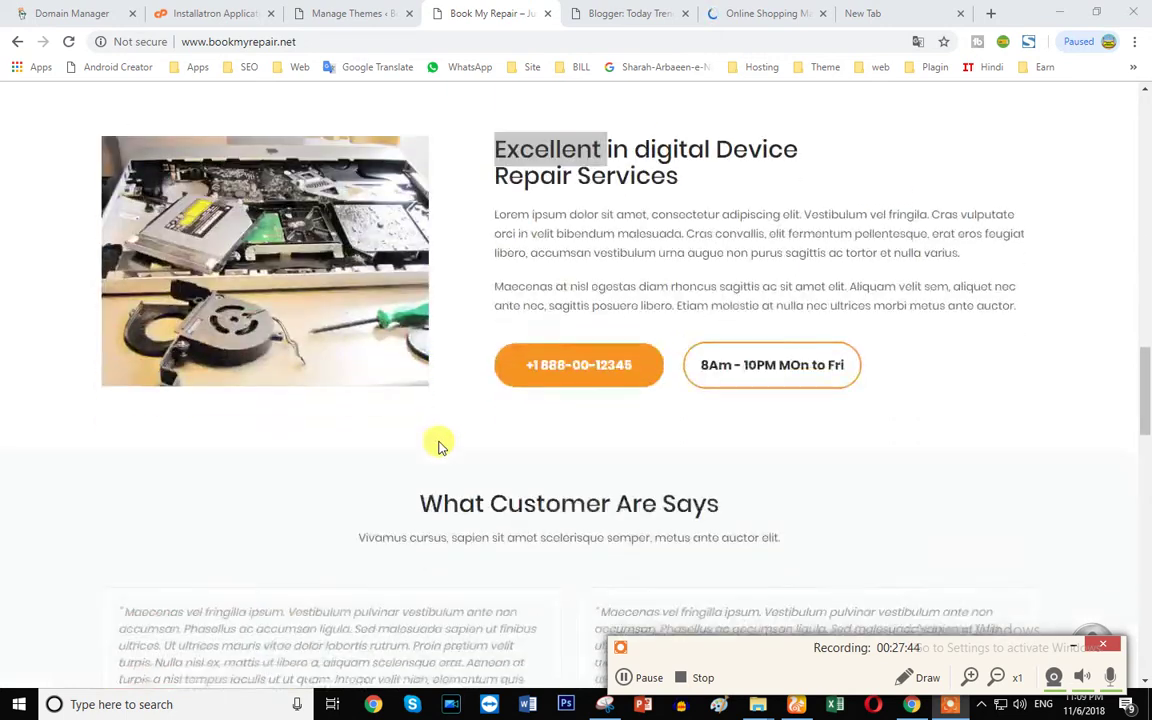
pyautogui.scroll(-8, 435, 440)
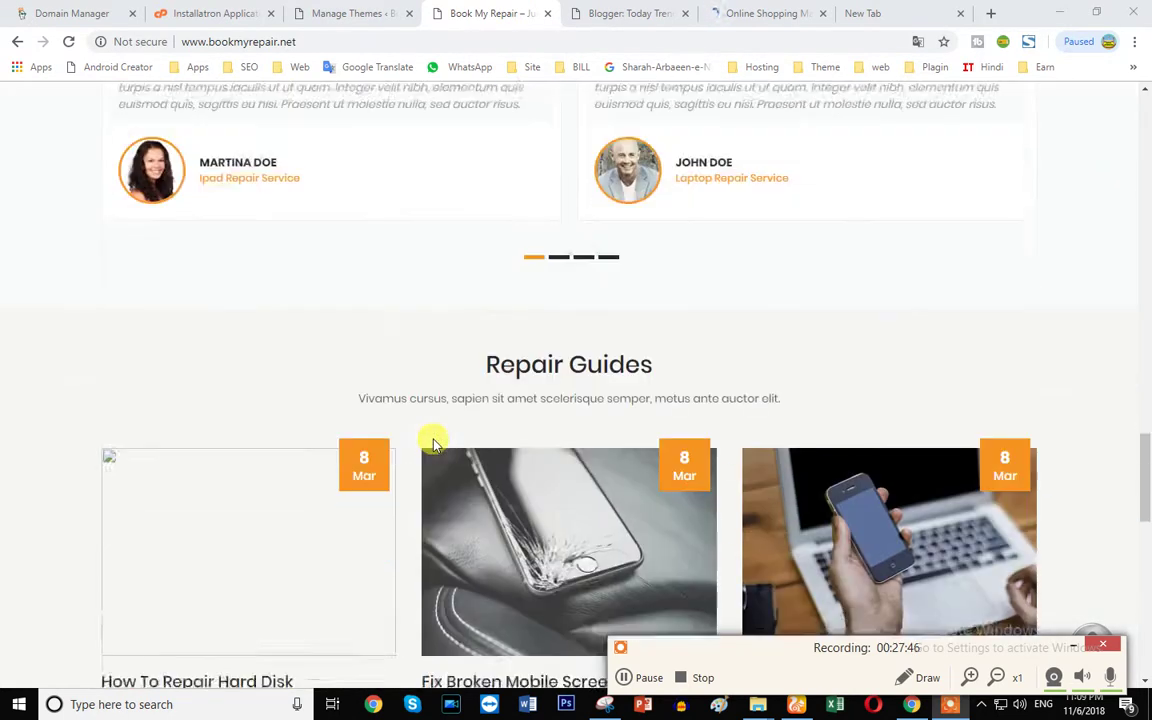
pyautogui.scroll(-1, 188, 339)
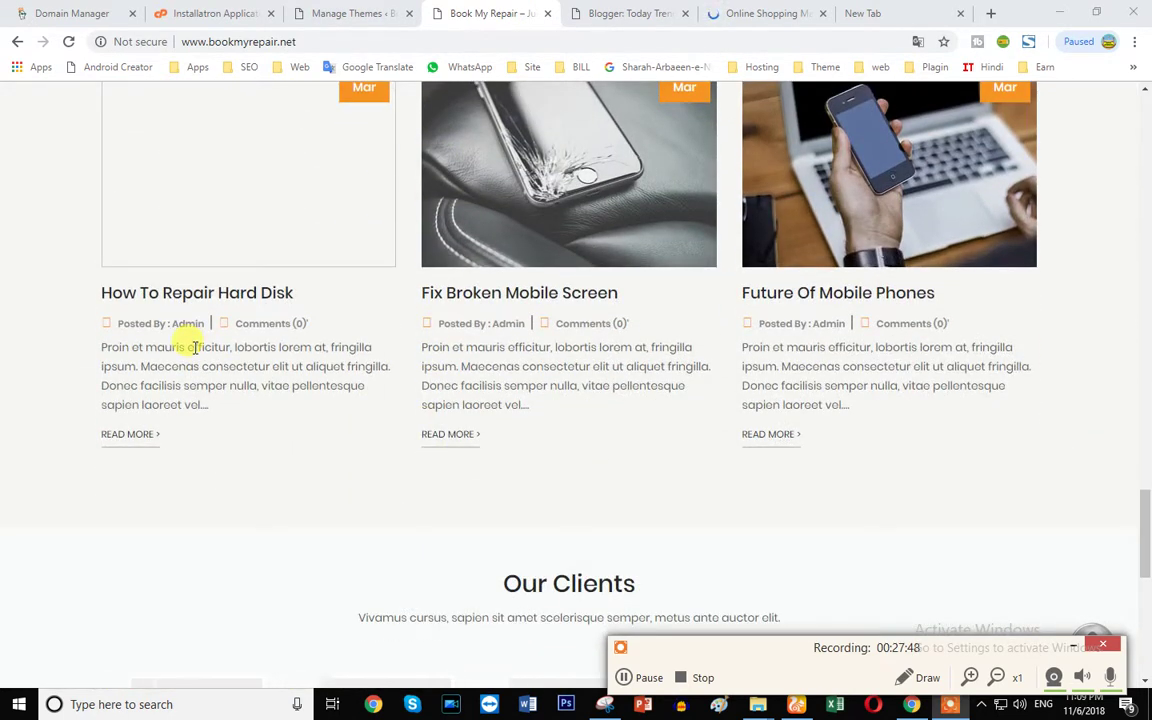
pyautogui.scroll(-2, 190, 345)
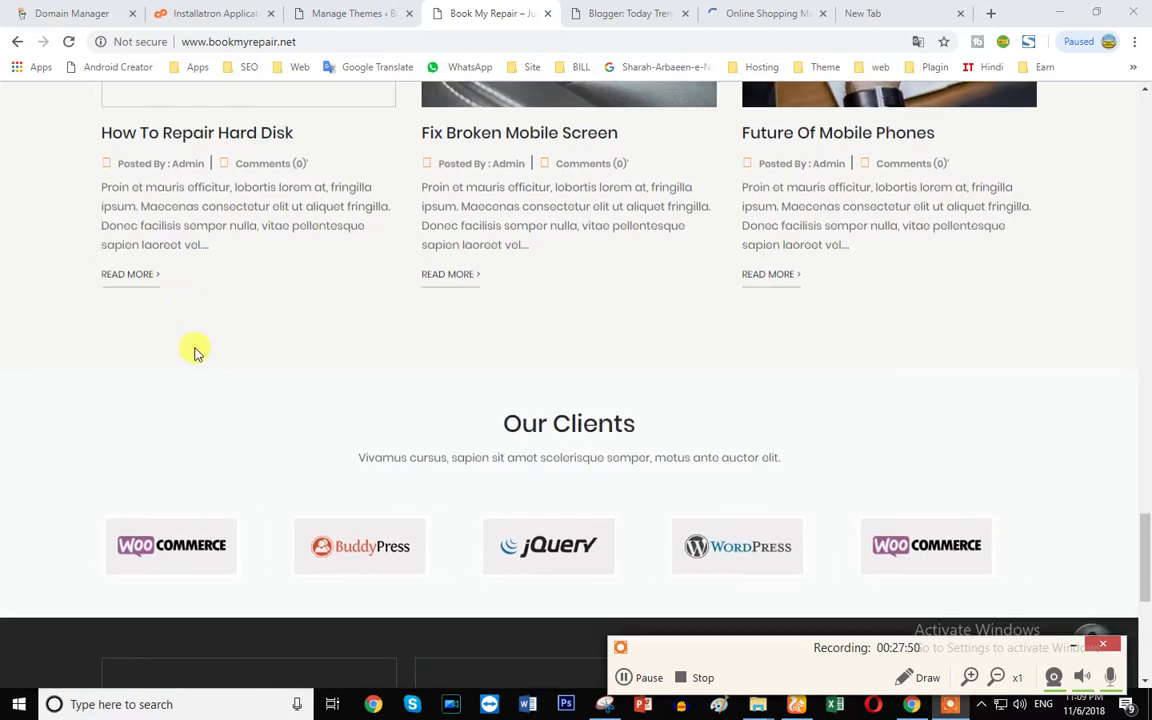
pyautogui.scroll(-4, 197, 355)
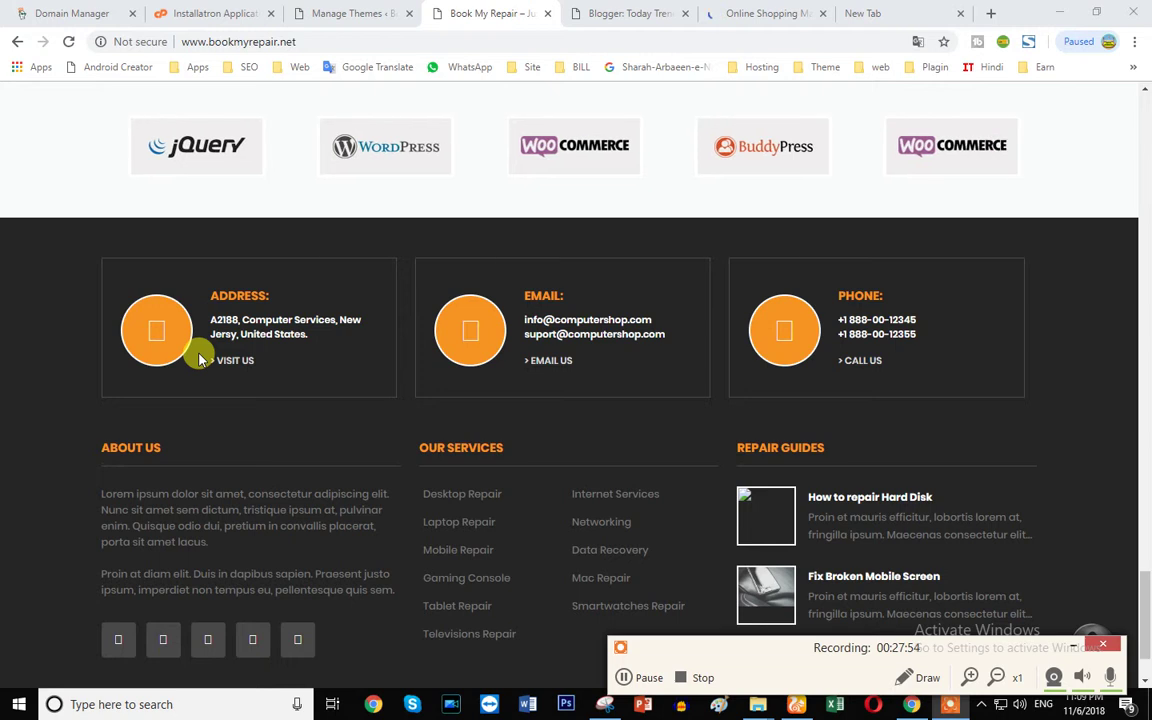
pyautogui.scroll(-1, 199, 360)
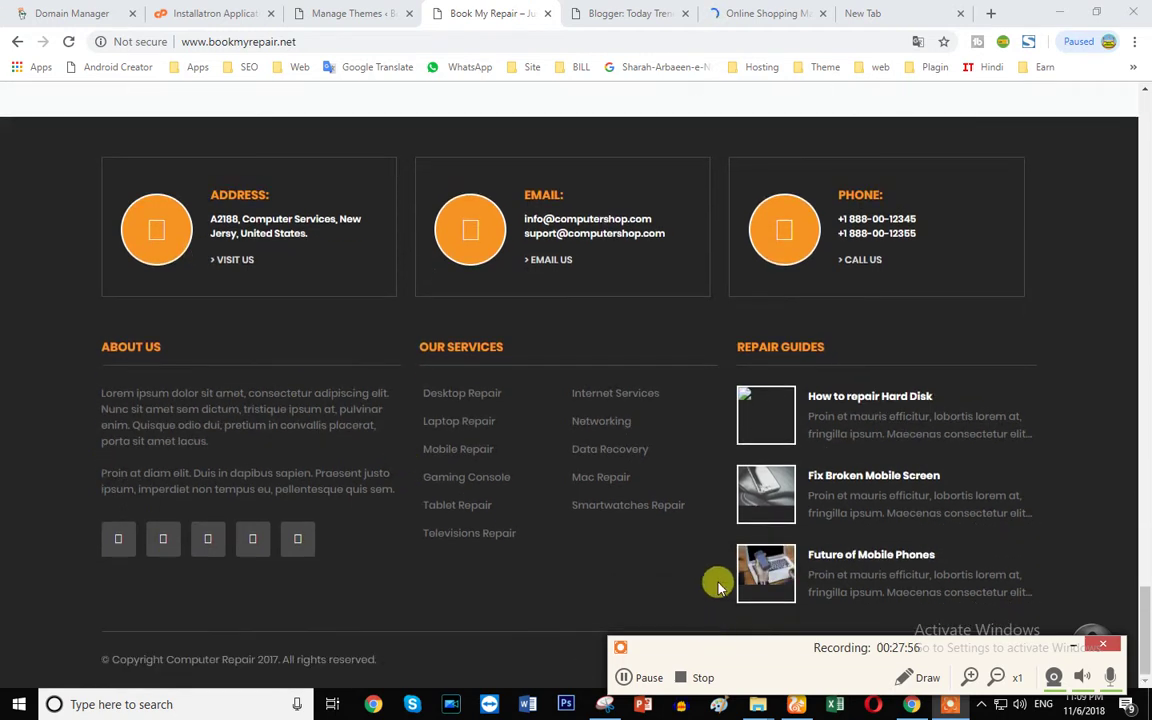